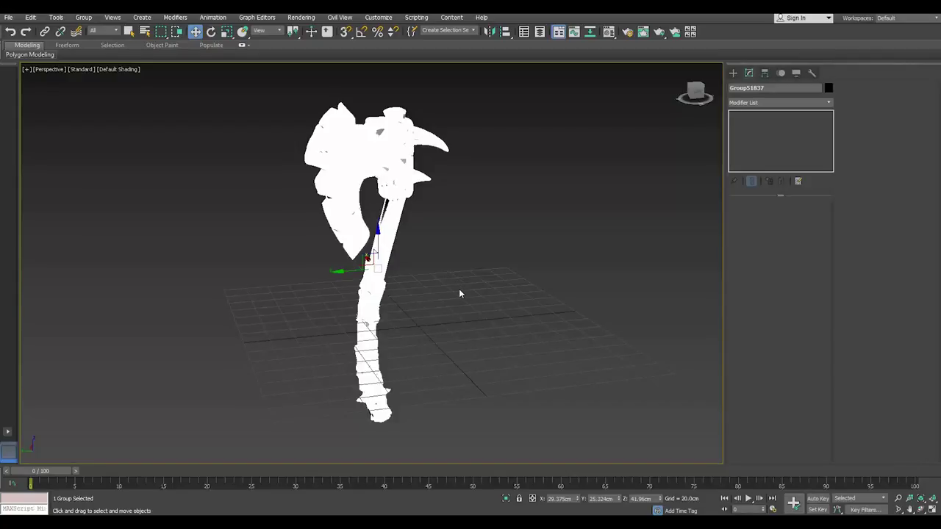
Step: Isolate the axe group and orbit around it to inspect it, then end isolation
click(457, 287)
click(380, 283)
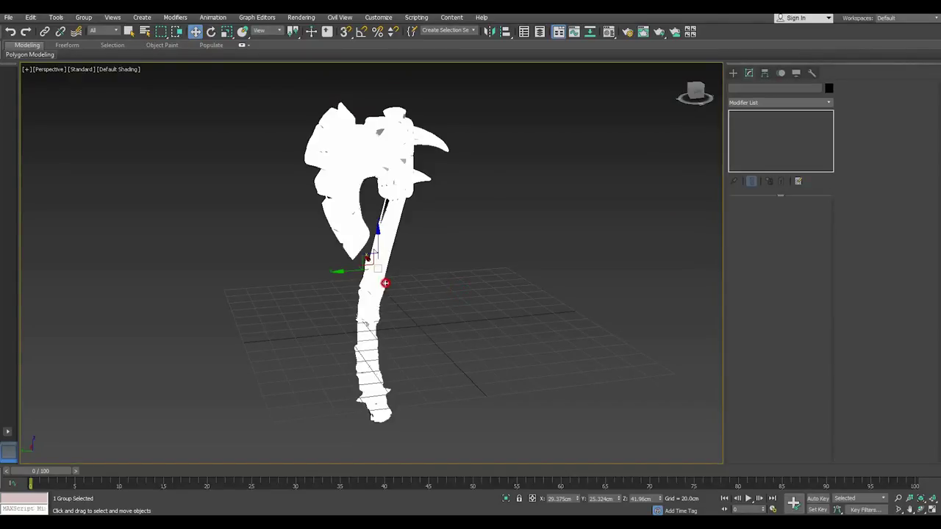
click(504, 499)
click(553, 355)
mouse_move(441, 314)
alt+middle_down()
mouse_move(233, 308)
mouse_move(481, 316)
mouse_move(456, 322)
mouse_move(516, 465)
alt+middle_up()
click(505, 501)
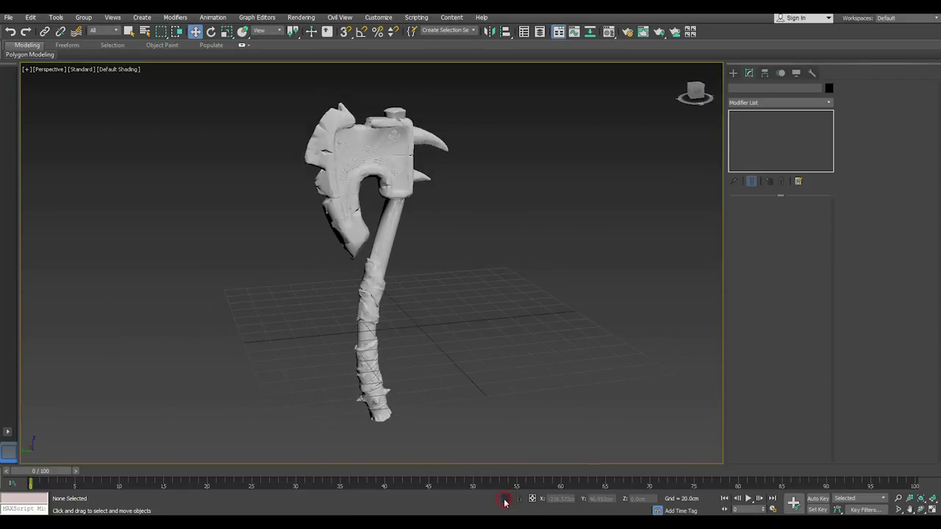
Step: Select the axe's single Editable Poly object, Group37220
click(377, 262)
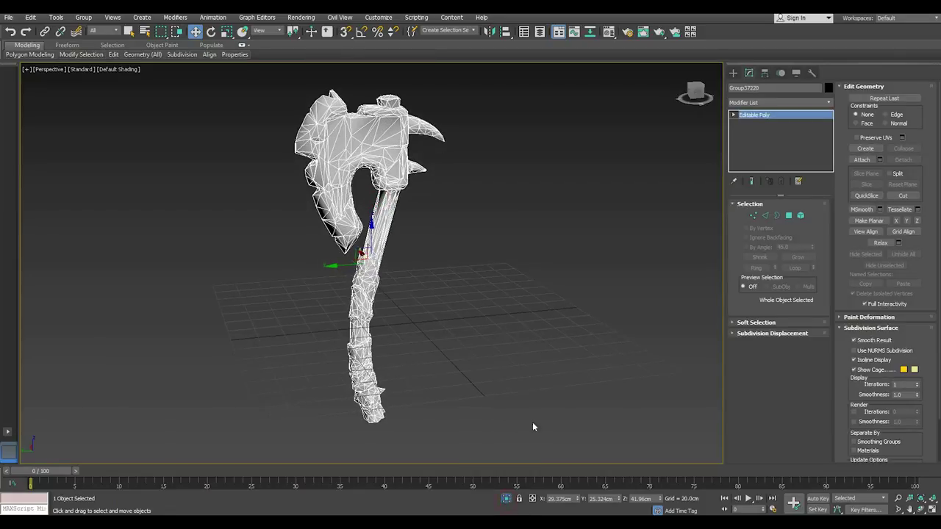
click(547, 380)
mouse_move(494, 326)
alt+middle_down()
mouse_move(363, 310)
mouse_move(413, 302)
mouse_move(488, 310)
mouse_move(512, 325)
alt+middle_up()
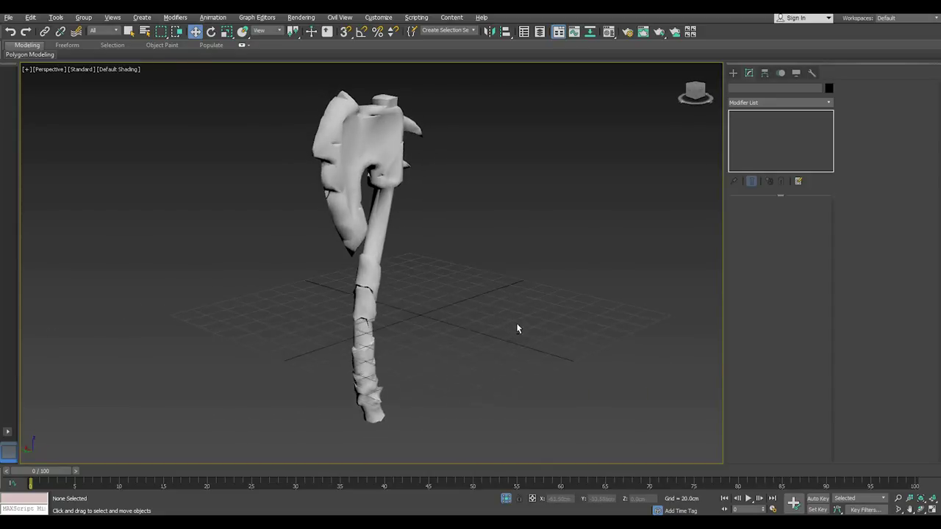
click(375, 256)
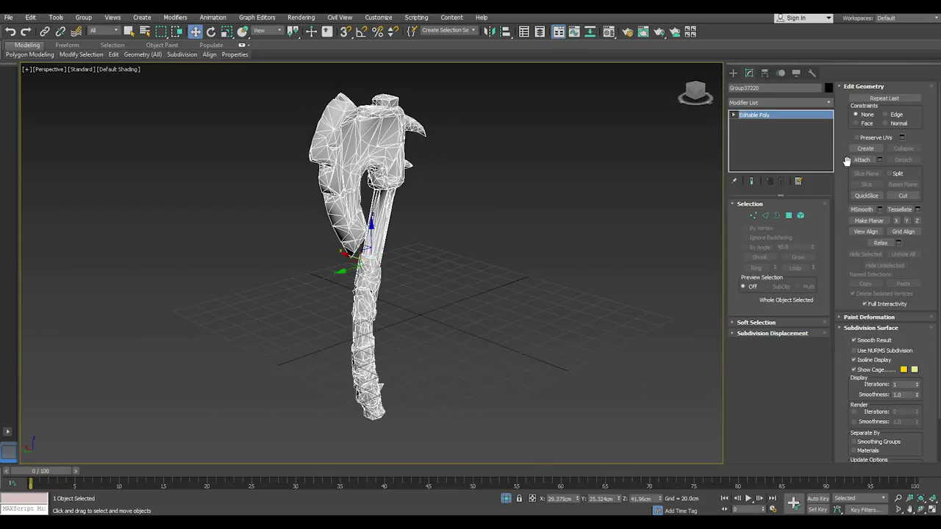
Step: Add Unwrap UVW to the axe's Editable Poly, open the UV editor, and clear the face selection
click(829, 102)
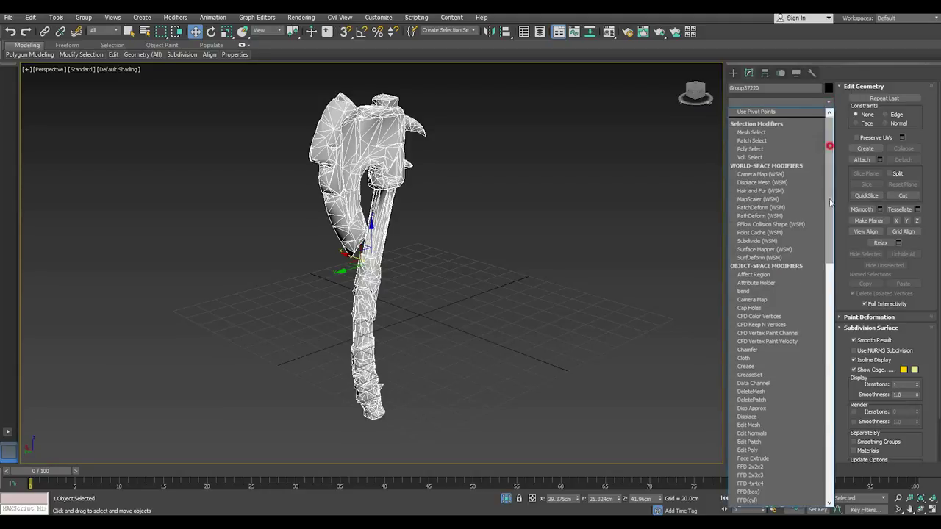
scroll(780, 382, down, 5)
click(753, 382)
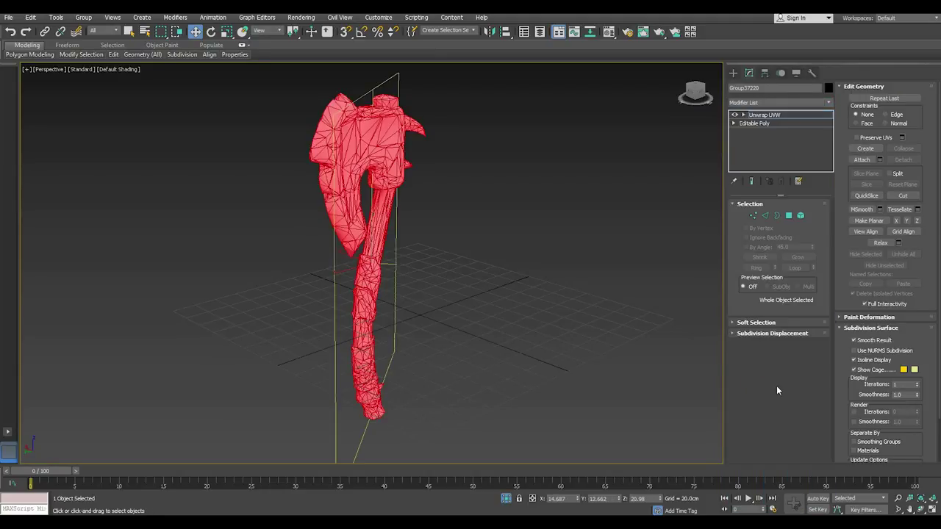
click(777, 409)
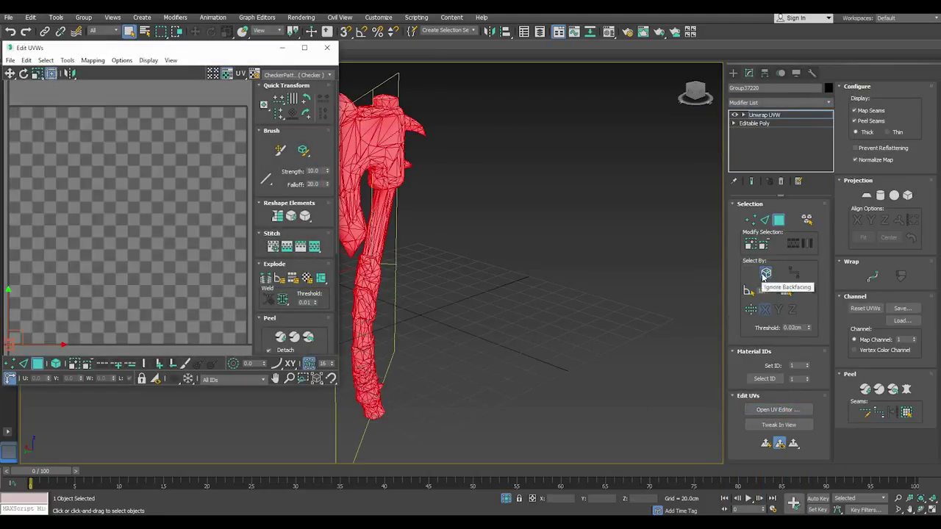
alt+middle_drag(455, 267, 567, 279)
click(568, 280)
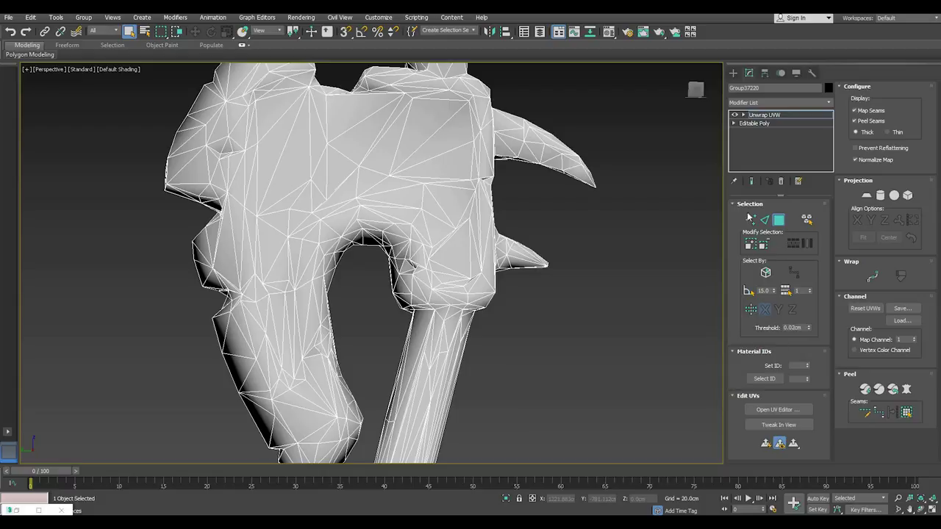
Step: In vertex mode, draw a seam down the head's right and lower edges toward the inner curve
click(748, 220)
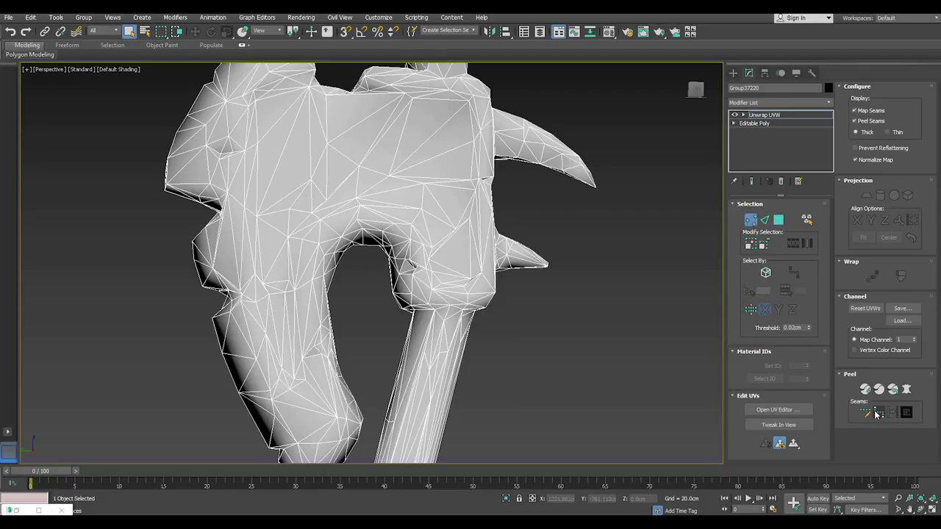
alt+middle_drag(395, 344, 426, 348)
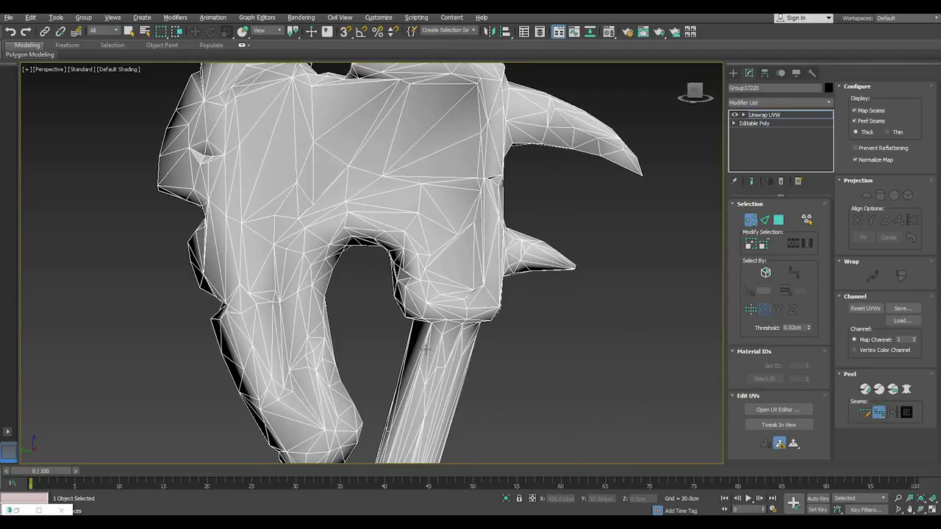
click(429, 303)
alt+middle_drag(462, 299, 452, 198)
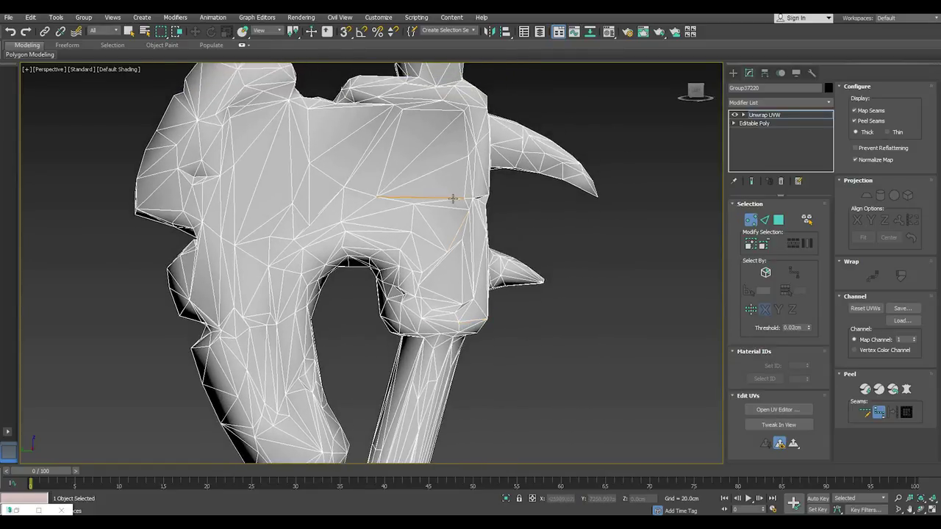
click(464, 197)
click(467, 107)
click(472, 302)
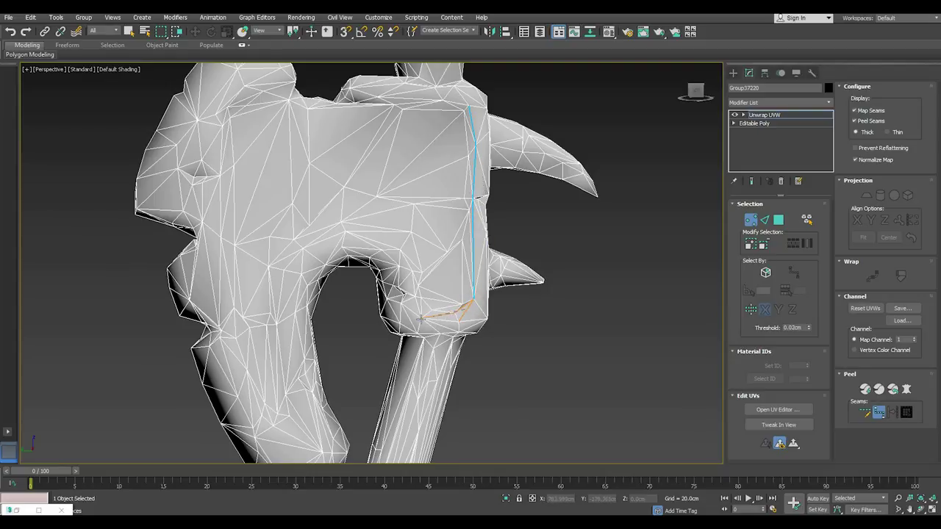
click(422, 317)
click(406, 266)
click(402, 255)
click(345, 232)
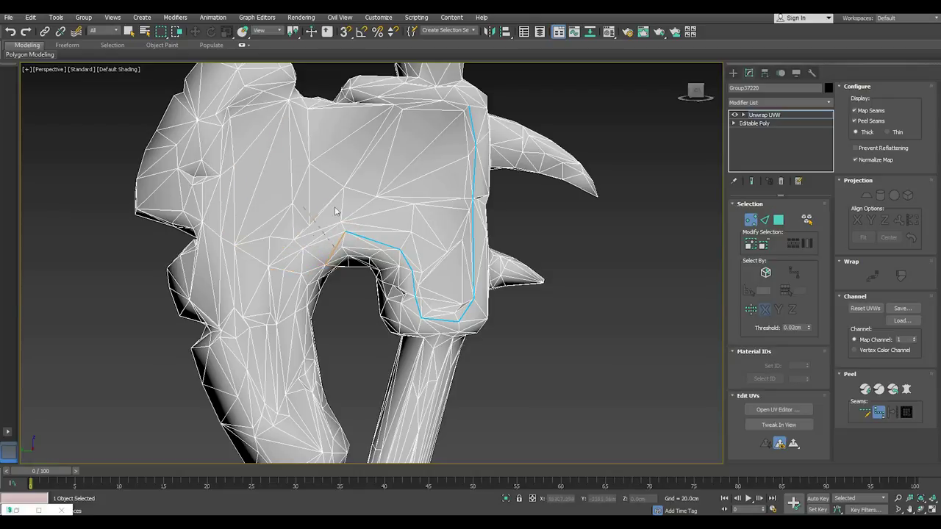
Step: Redraw the seam around the inner curve and down the blade's inner side to its bottom
click(327, 262)
click(12, 32)
click(346, 232)
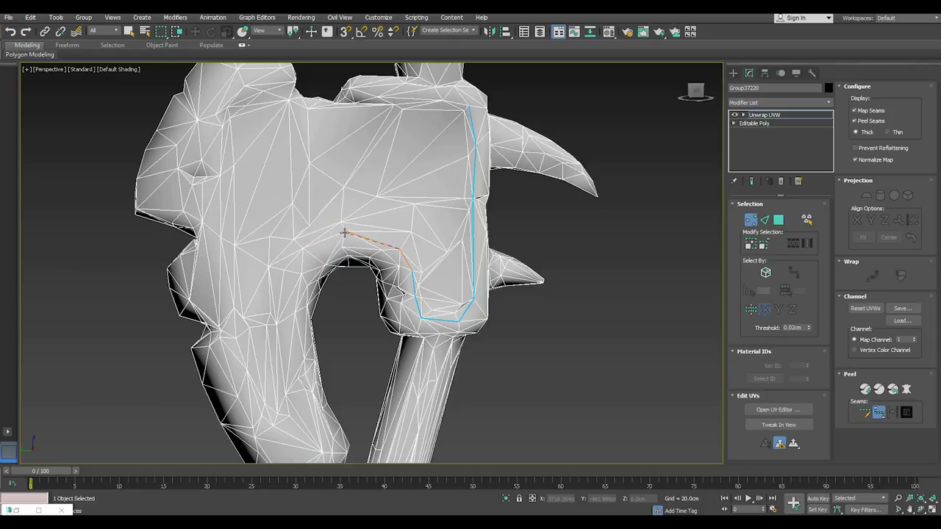
click(304, 250)
right_click(300, 258)
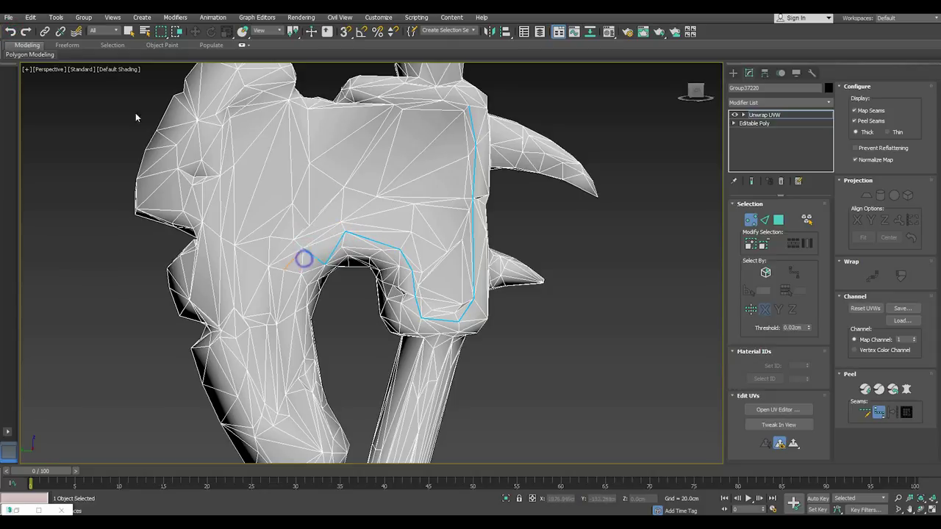
click(10, 31)
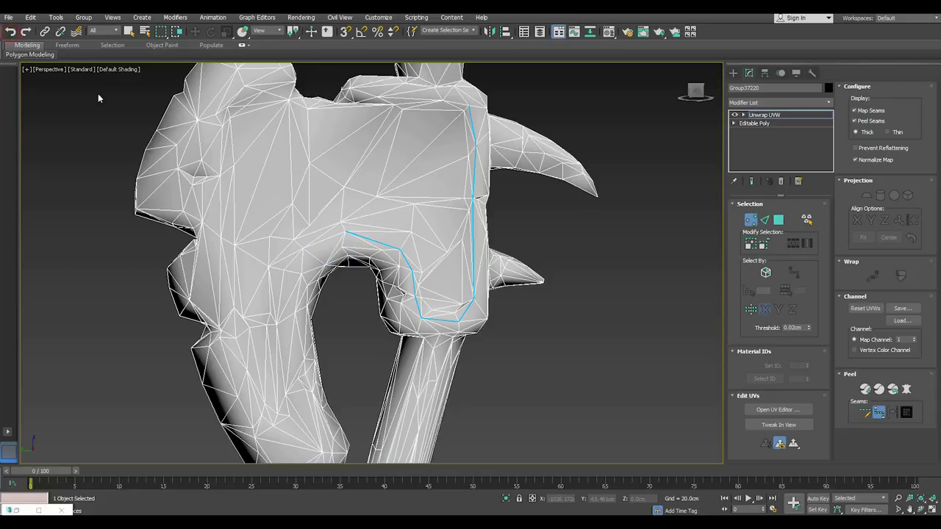
click(304, 250)
mouse_move(314, 294)
alt+middle_down()
mouse_move(358, 268)
mouse_move(350, 265)
alt+middle_up()
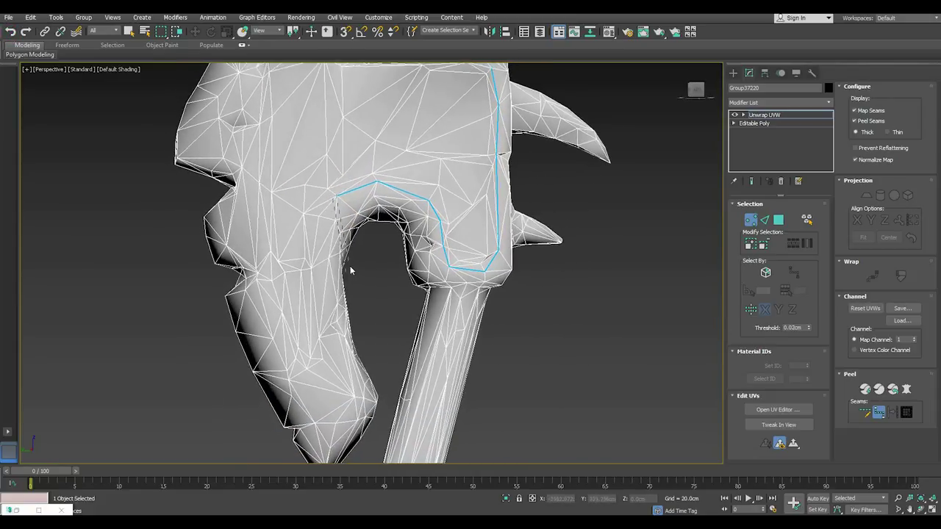
click(309, 265)
alt+middle_drag(320, 355, 310, 365)
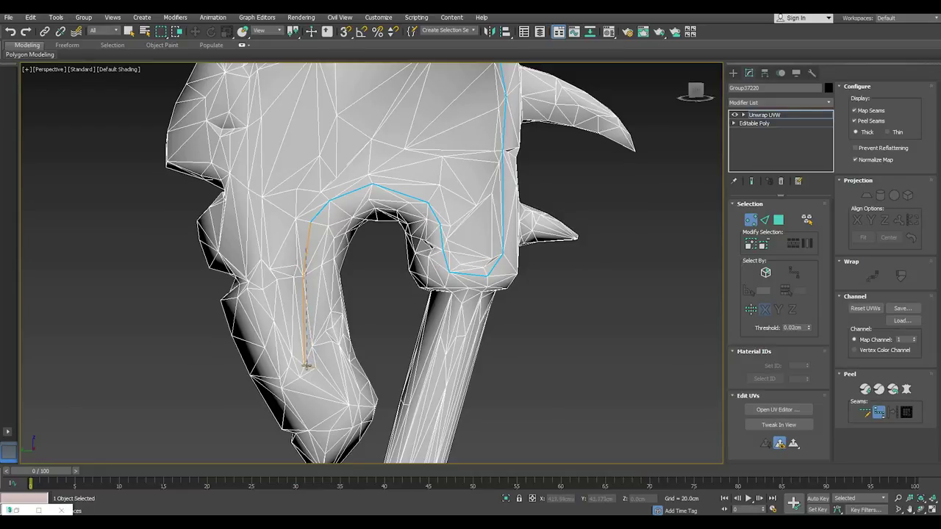
click(310, 365)
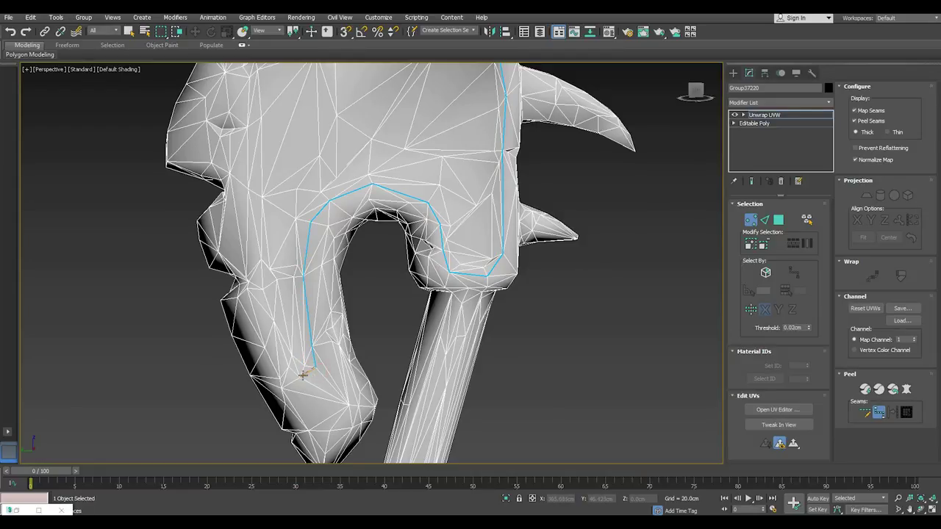
click(301, 376)
Step: Continue the seam up the blade's left side to the head's top-left and along the top edge
alt+middle_drag(274, 320, 290, 332)
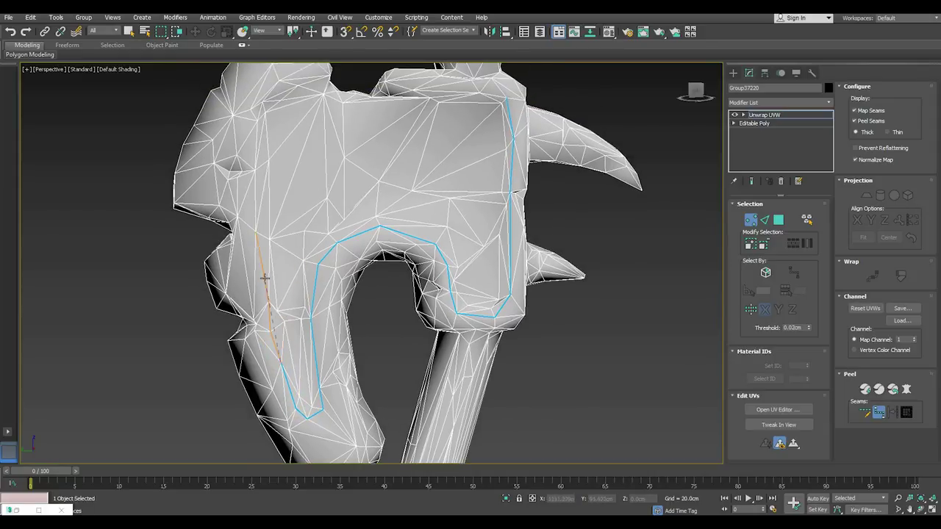
alt+middle_drag(253, 233, 263, 239)
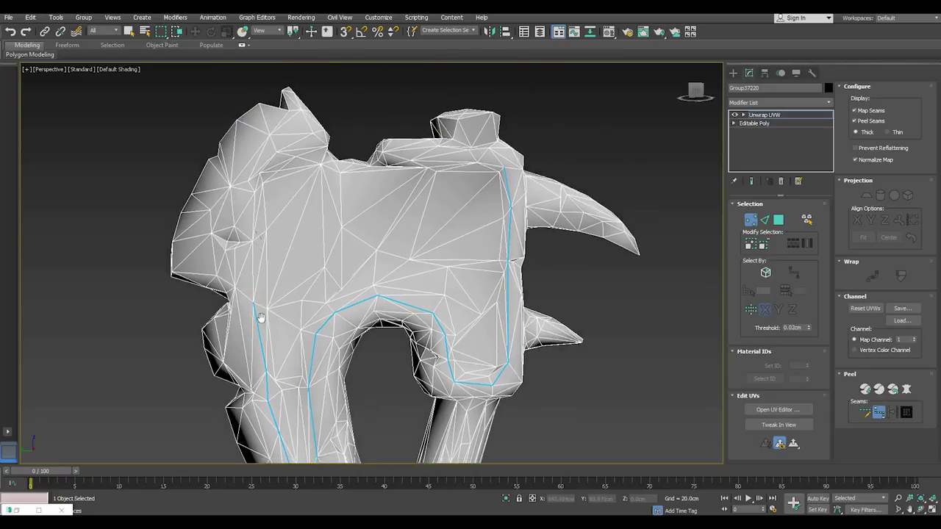
click(253, 200)
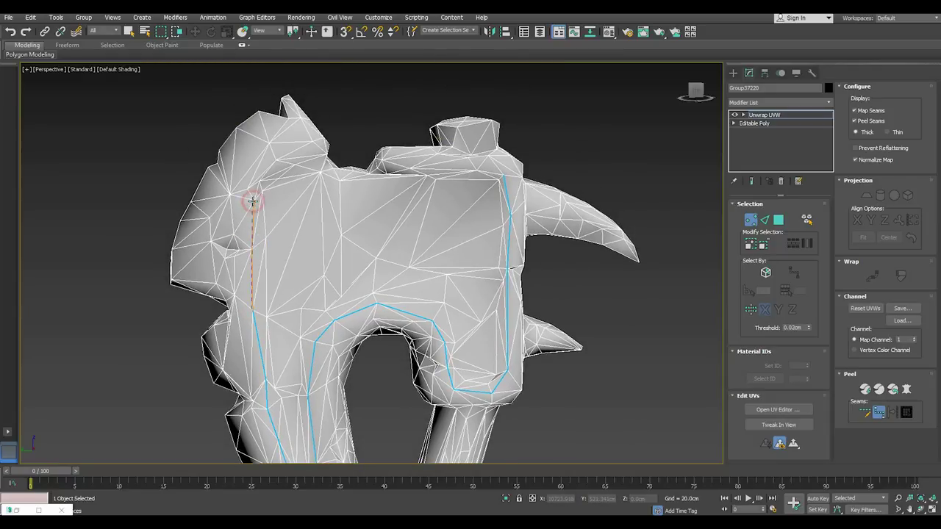
click(272, 163)
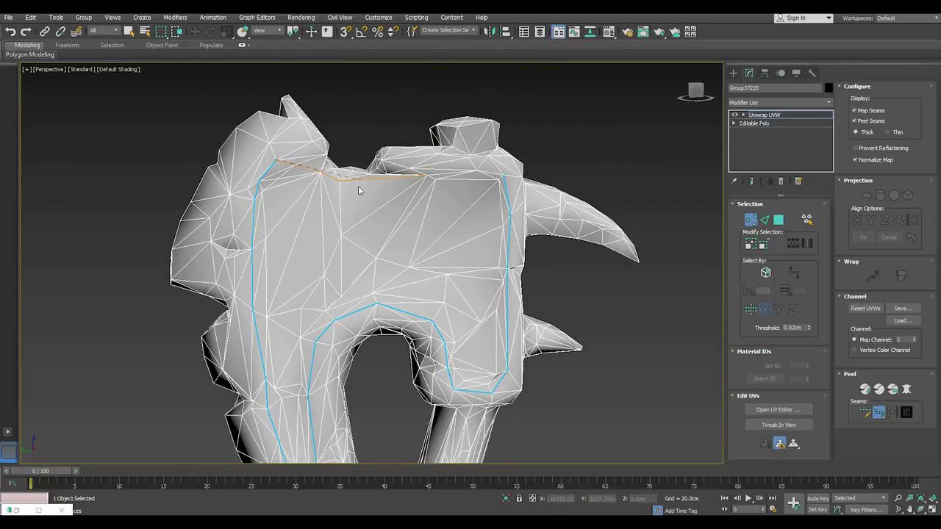
middle_drag(356, 203, 344, 239)
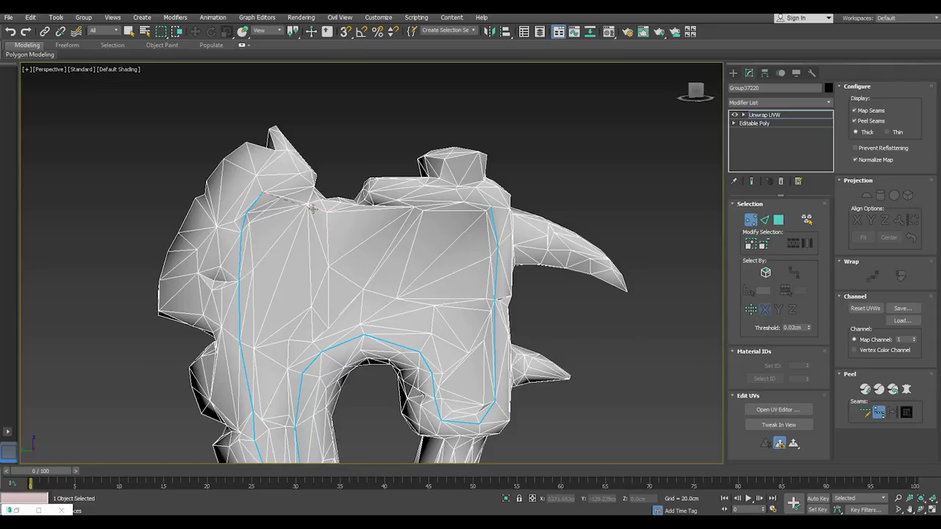
click(315, 188)
click(354, 206)
Step: Run the seam along the rest of the top edge and close the loop at the top-right corner
alt+middle_drag(415, 208, 416, 241)
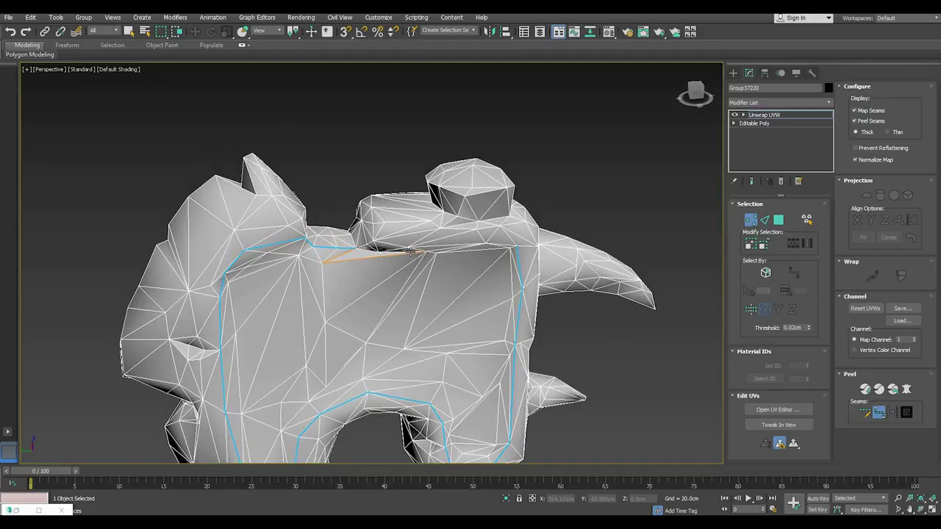
click(377, 252)
click(427, 252)
click(487, 247)
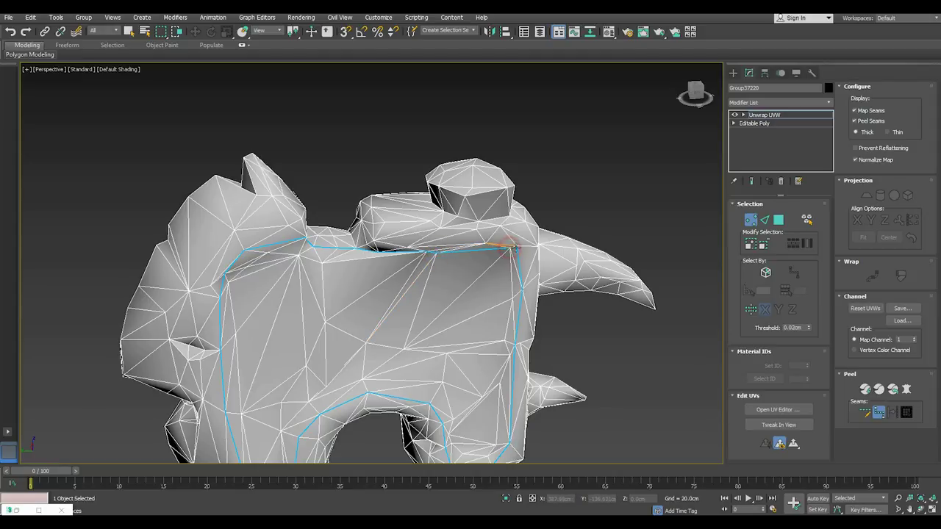
click(514, 250)
scroll(270, 248, down, 3)
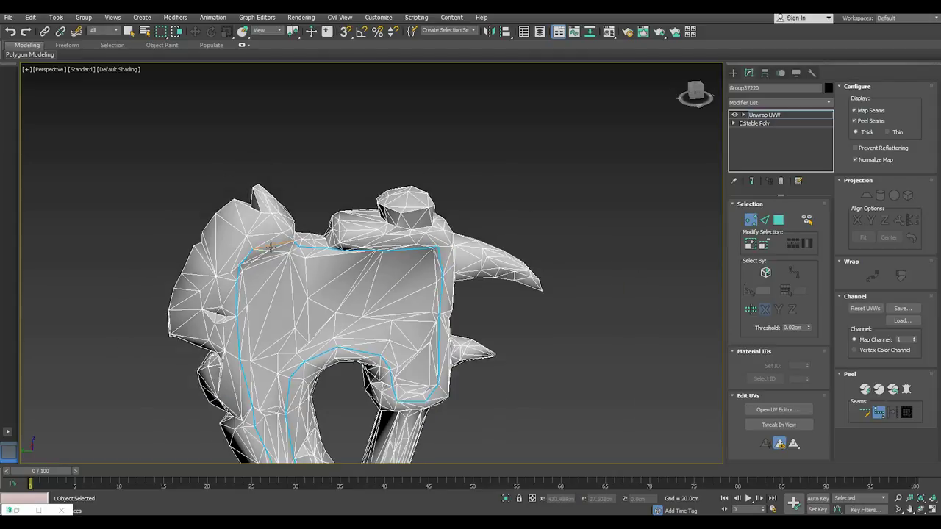
middle_drag(269, 248, 288, 189)
right_click(615, 319)
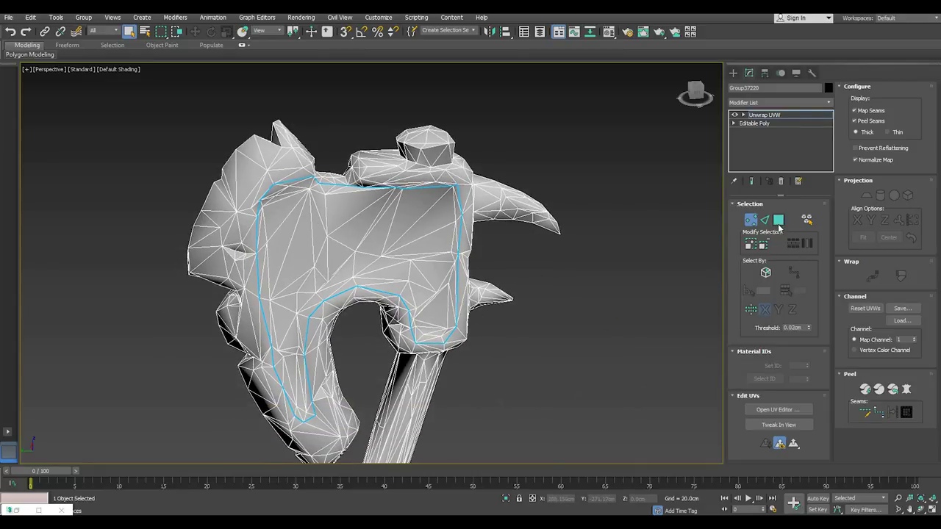
Step: Switch to polygon selection and set the UV editor background back to the plain checker pattern
click(778, 219)
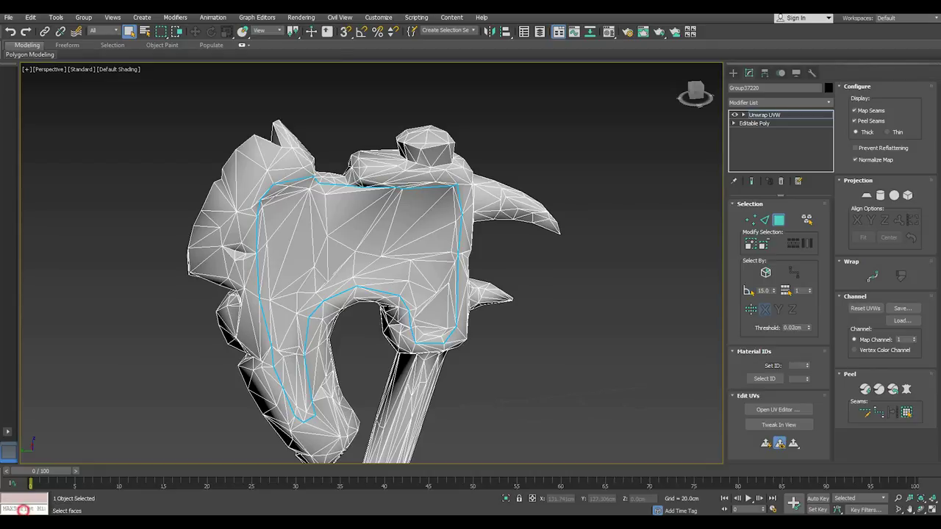
click(15, 511)
middle_drag(358, 269, 442, 267)
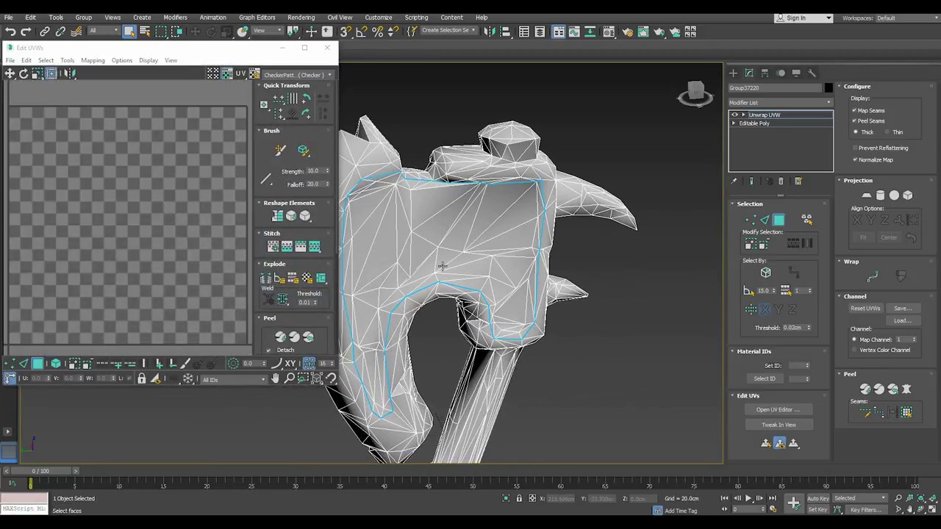
click(279, 75)
click(275, 84)
click(279, 75)
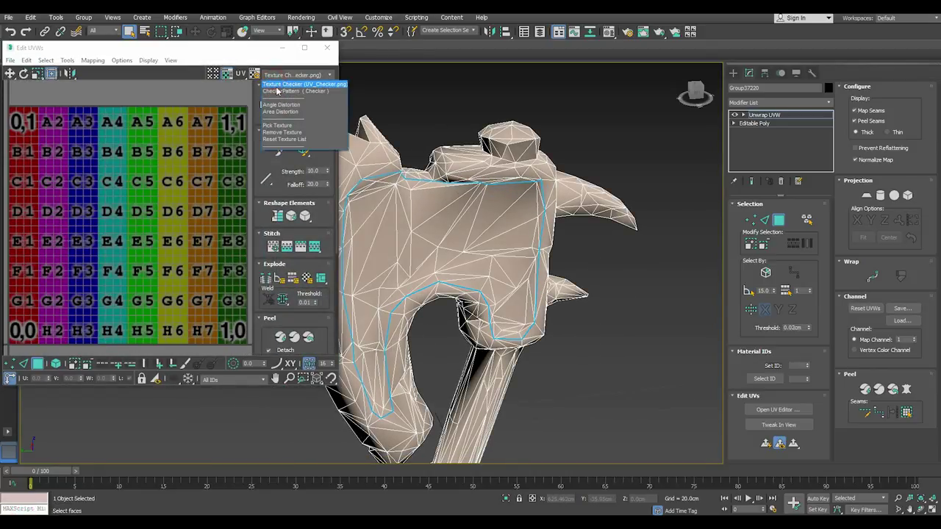
click(276, 91)
drag(195, 47, 235, 50)
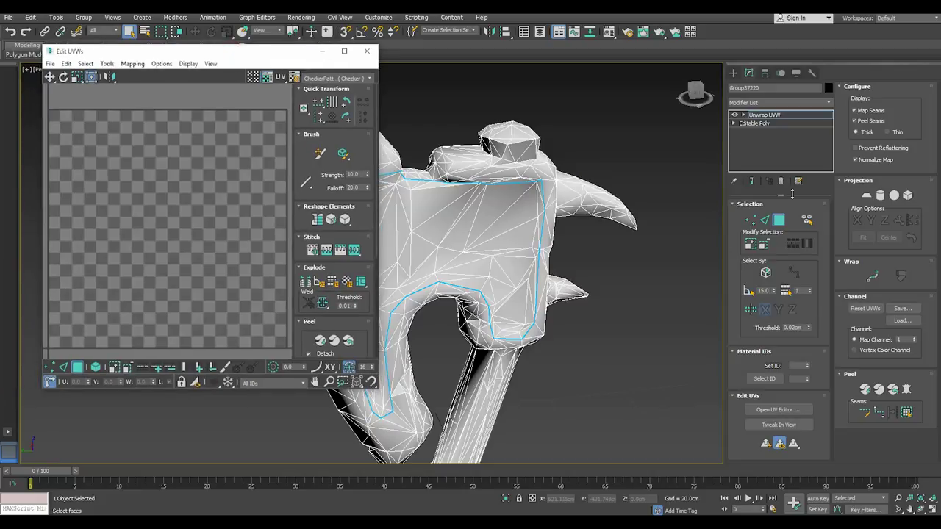
Step: Select the seam-bounded front faces of the axe head and apply a Planar projection
click(457, 258)
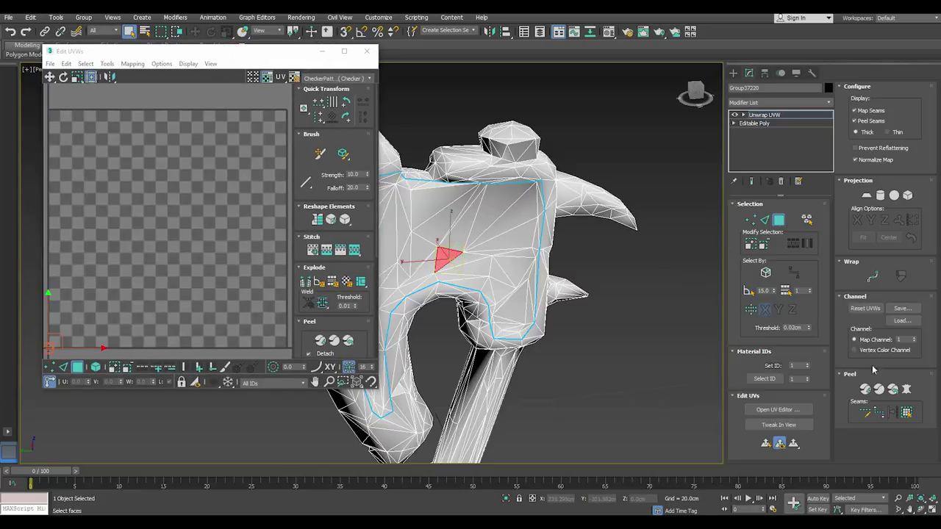
click(907, 414)
alt+middle_drag(470, 301, 503, 292)
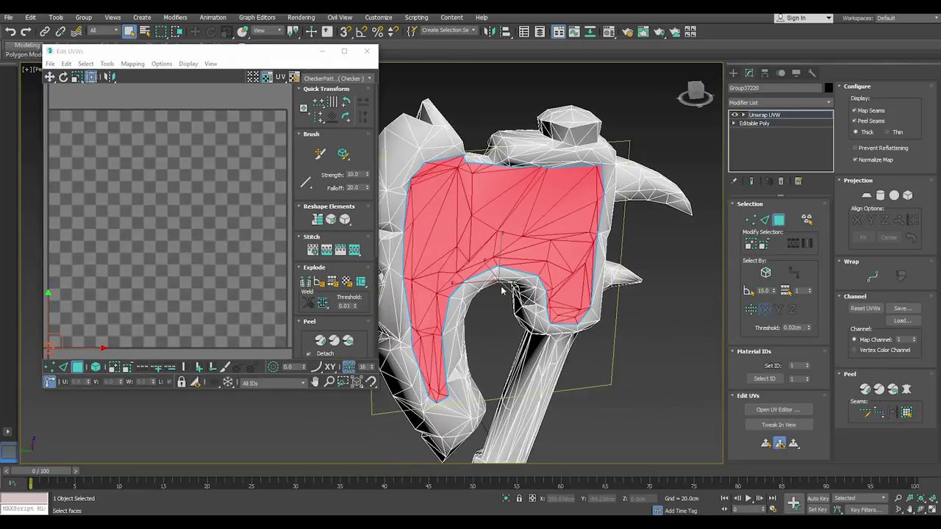
click(866, 195)
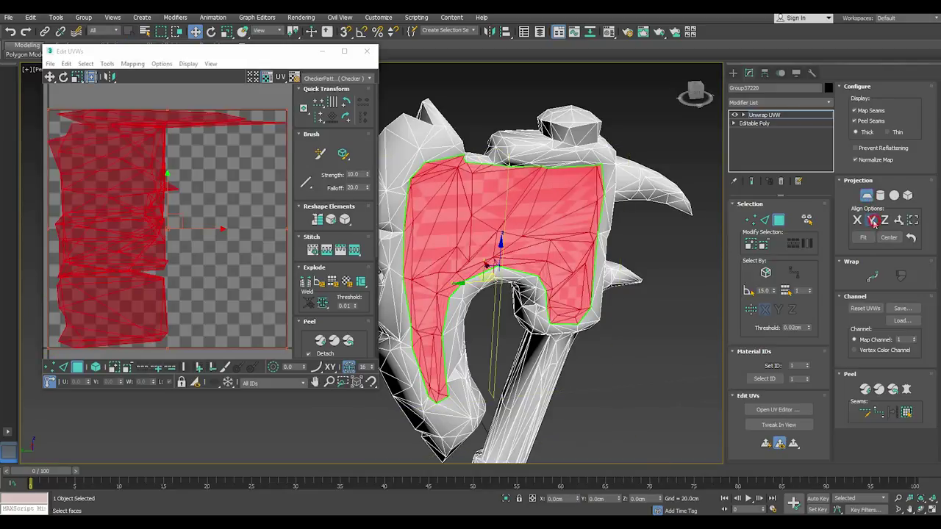
scroll(252, 186, down, 3)
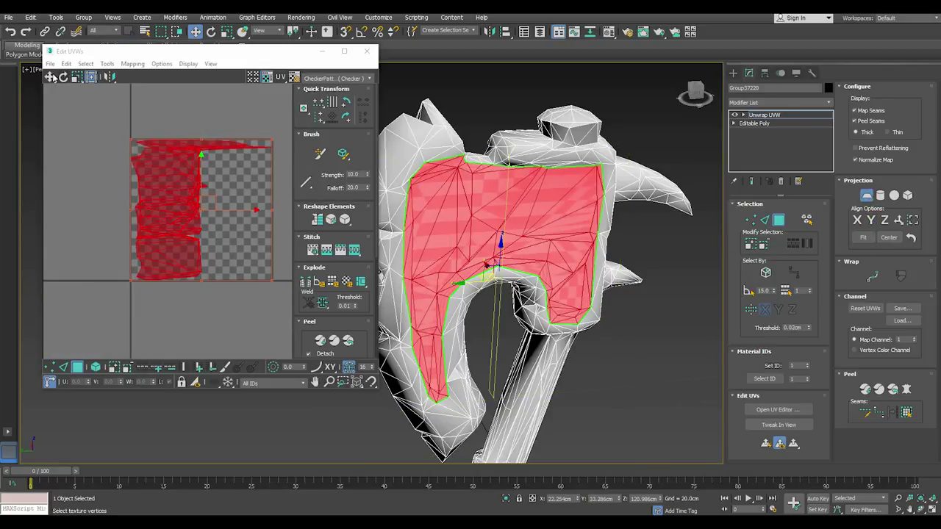
Step: Align the planar projection to X, then relax the front UV shell with the Relax tool
click(857, 220)
click(866, 195)
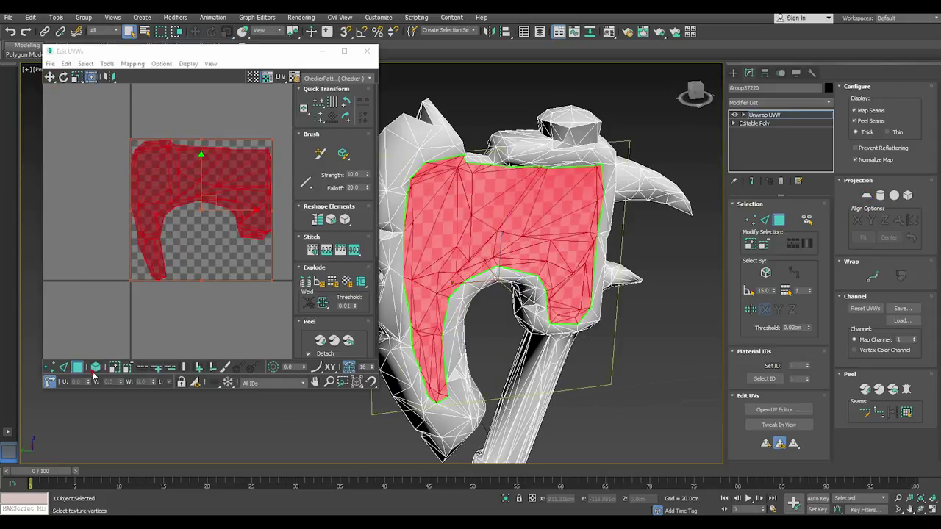
click(99, 287)
click(134, 217)
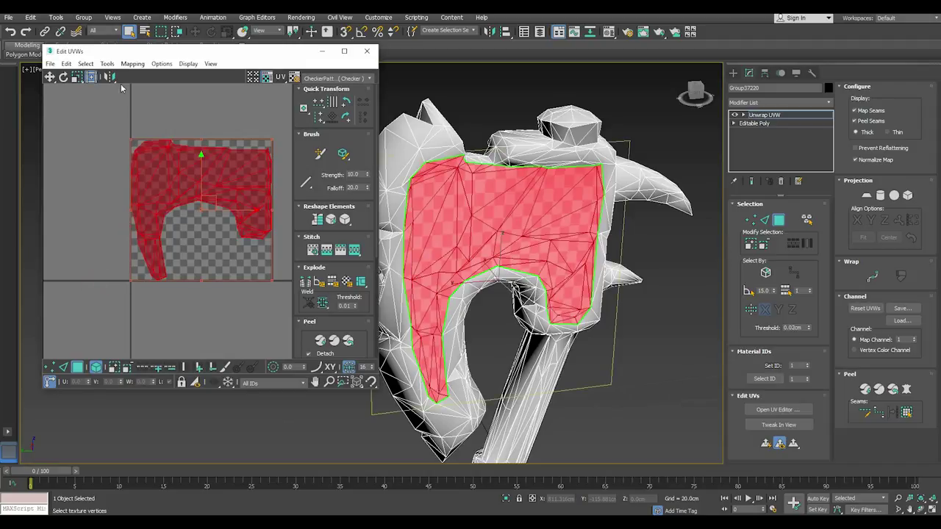
click(50, 77)
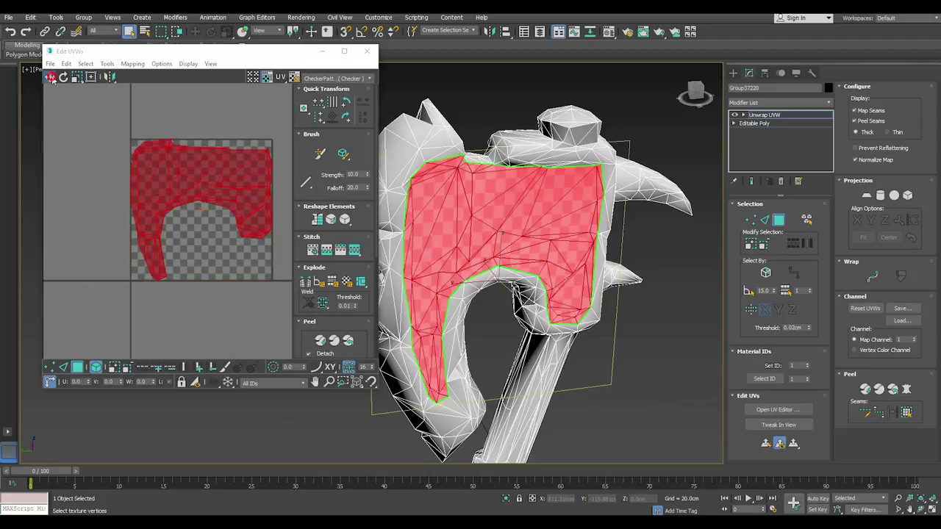
click(108, 64)
click(140, 229)
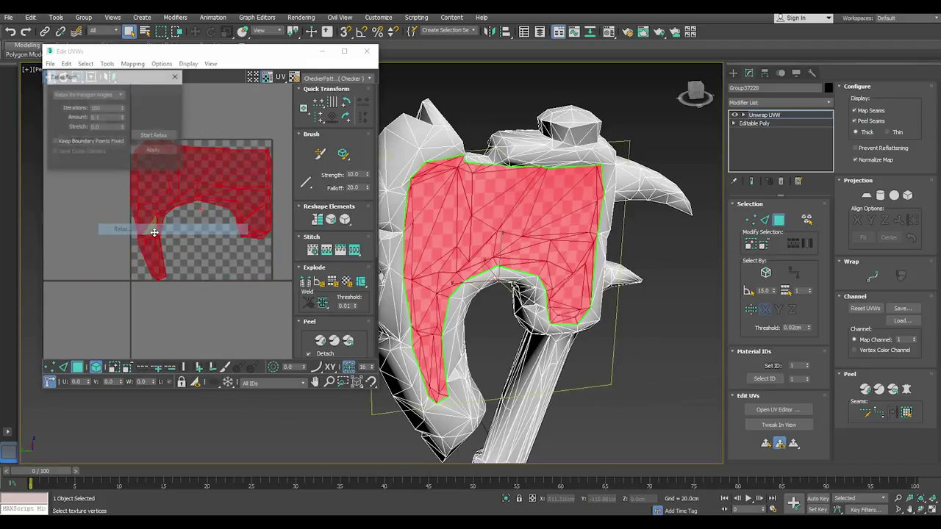
click(141, 136)
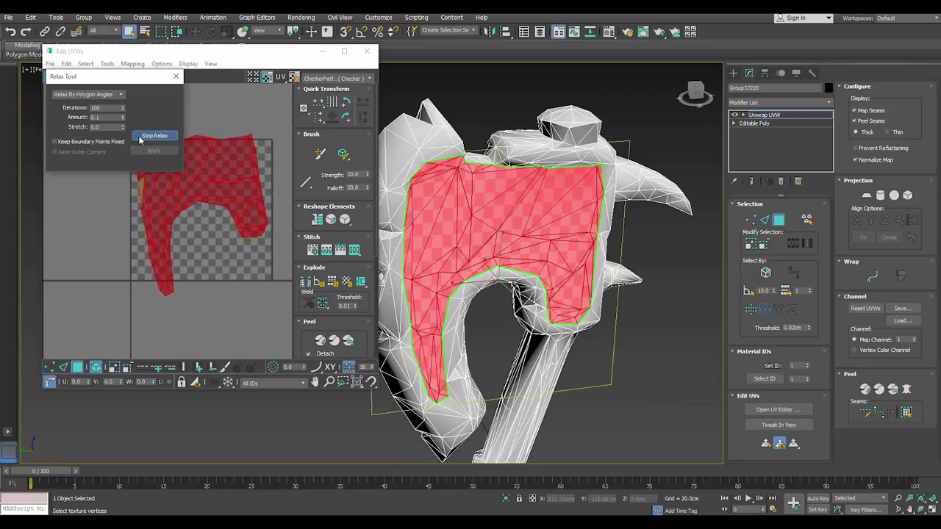
click(140, 137)
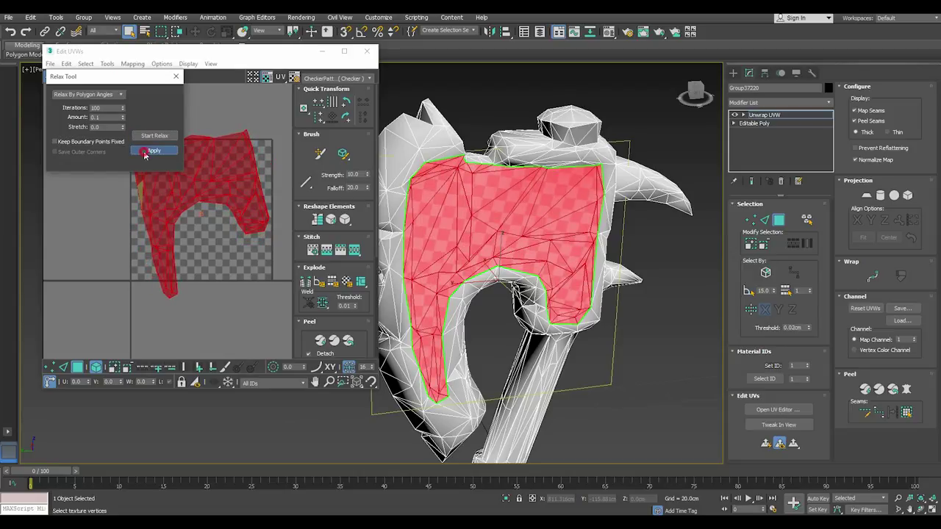
drag(131, 77, 98, 113)
Step: Rotate the front shell upright and move it left outside the checker tile
click(64, 77)
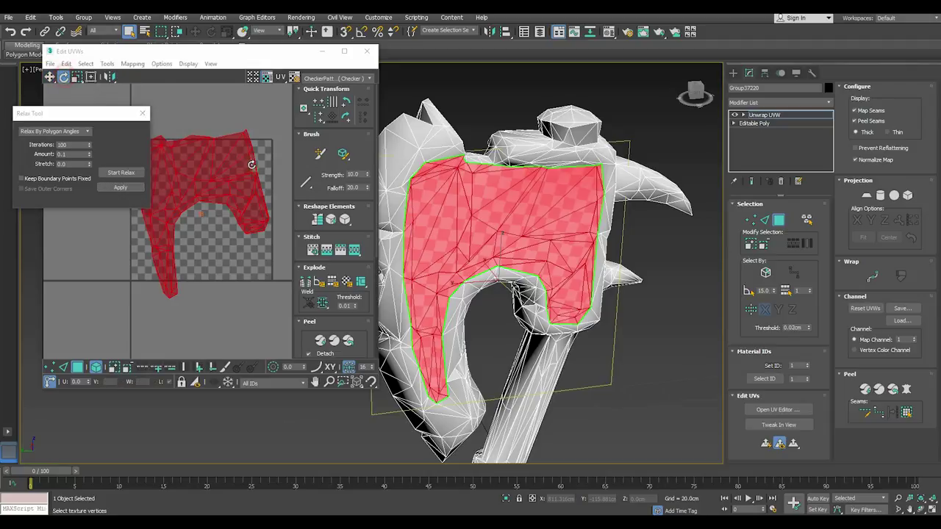
drag(246, 169, 247, 157)
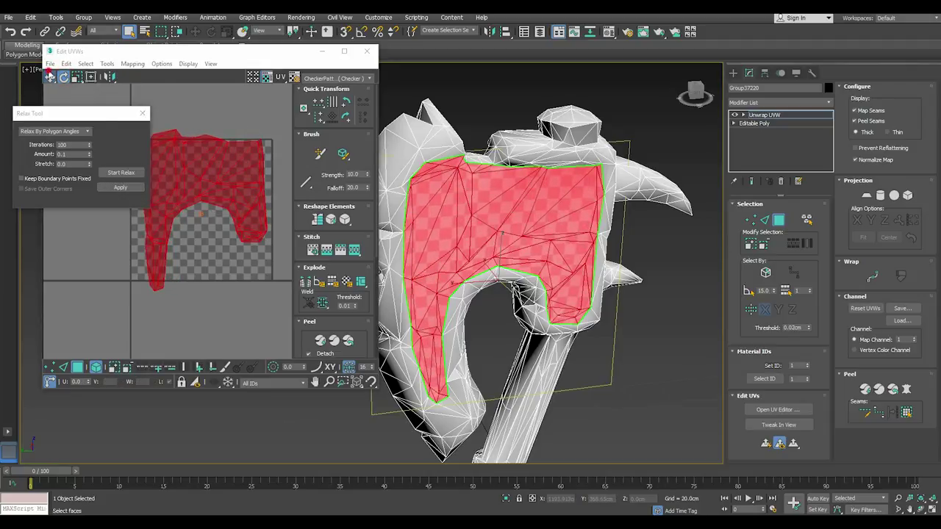
click(50, 77)
scroll(220, 125, down, 3)
drag(206, 158, 172, 219)
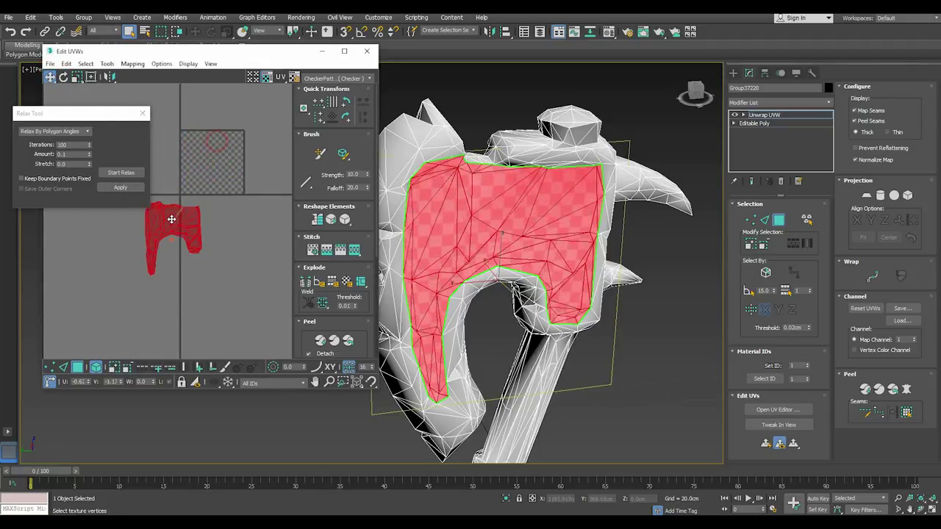
click(235, 215)
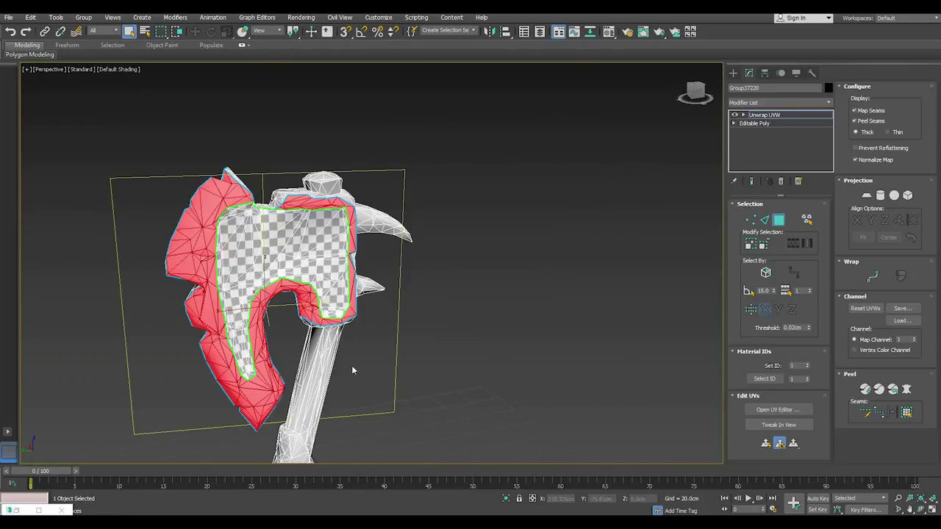
mouse_move(351, 365)
alt+middle_down()
mouse_move(398, 345)
mouse_move(347, 347)
alt+middle_up()
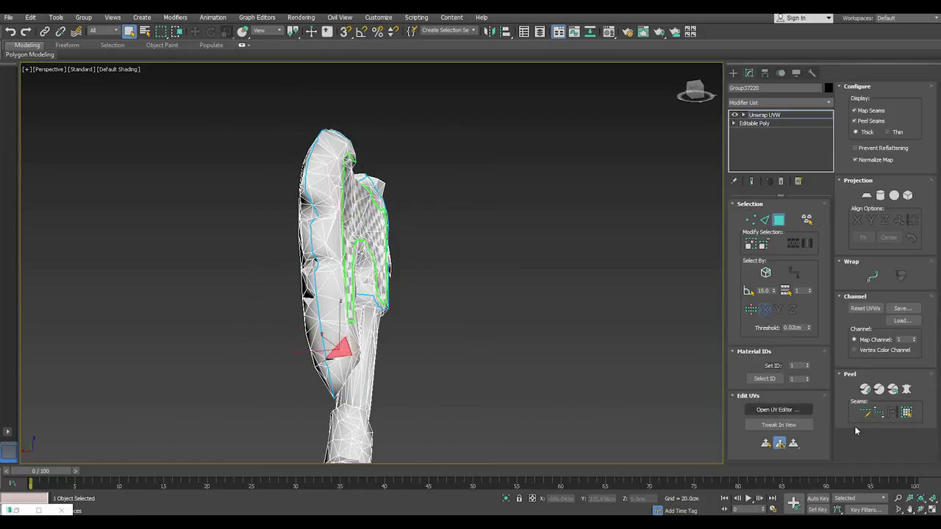
Step: Grow the selection to the seam-bounded faces on the head's other side and planar-map them
click(905, 413)
mouse_move(509, 371)
alt+middle_down()
mouse_move(417, 376)
mouse_move(441, 368)
alt+middle_up()
click(17, 510)
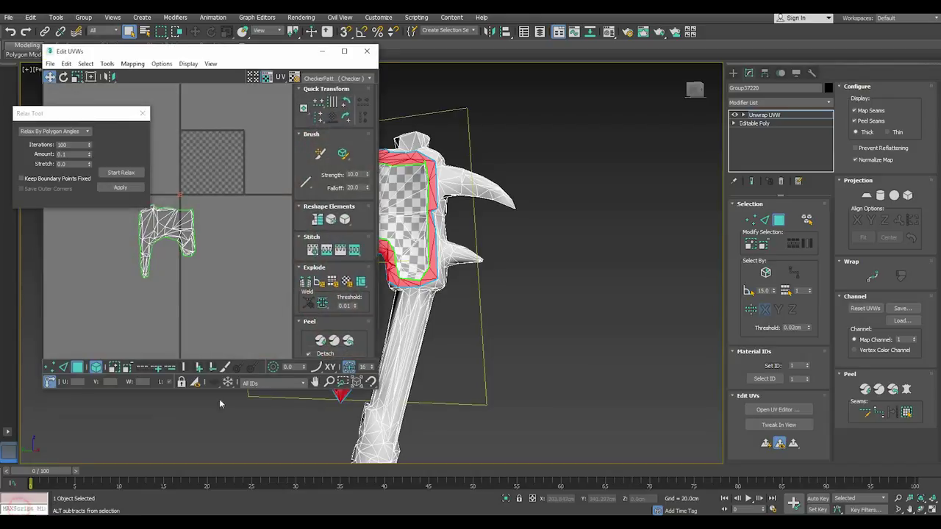
mouse_move(464, 220)
middle_down()
mouse_move(534, 239)
mouse_move(923, 286)
middle_up()
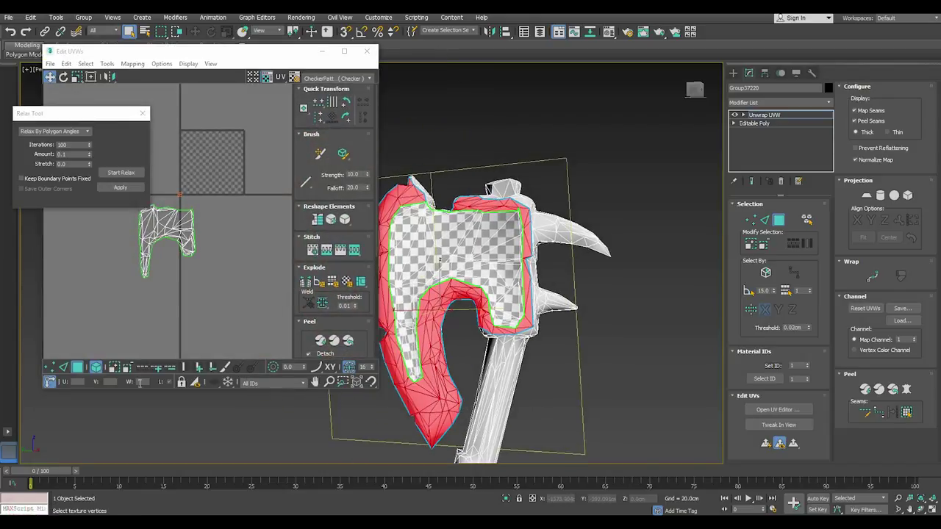
click(866, 195)
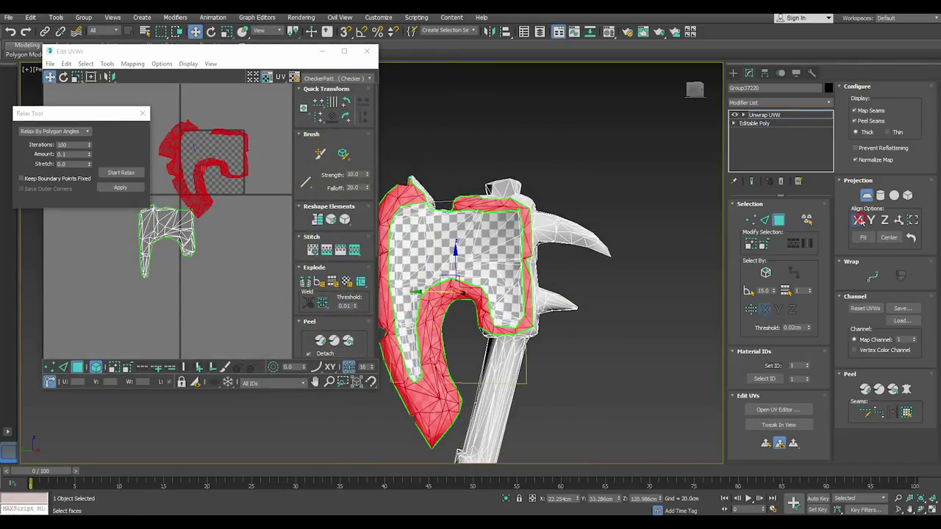
Step: Relax the new UV shell with Start/Stop Relax
middle_drag(219, 221, 180, 312)
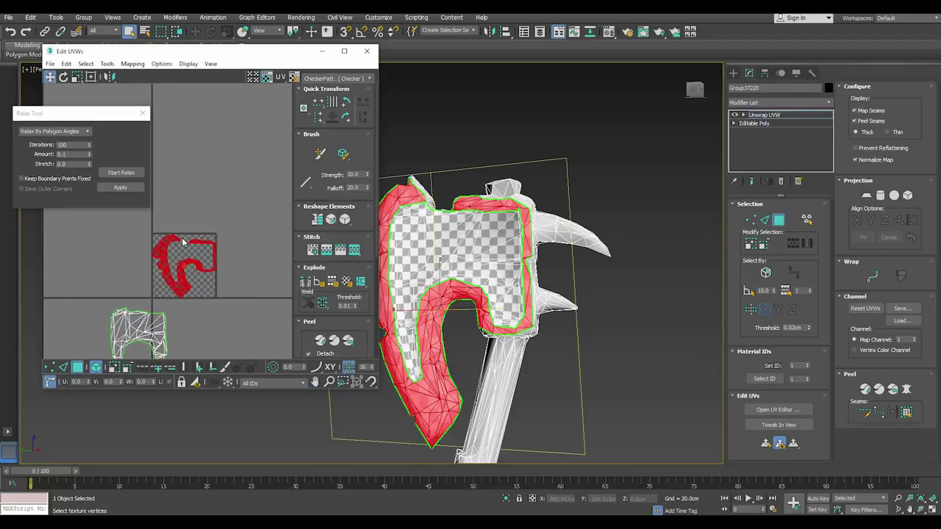
scroll(183, 264, up, 4)
click(122, 173)
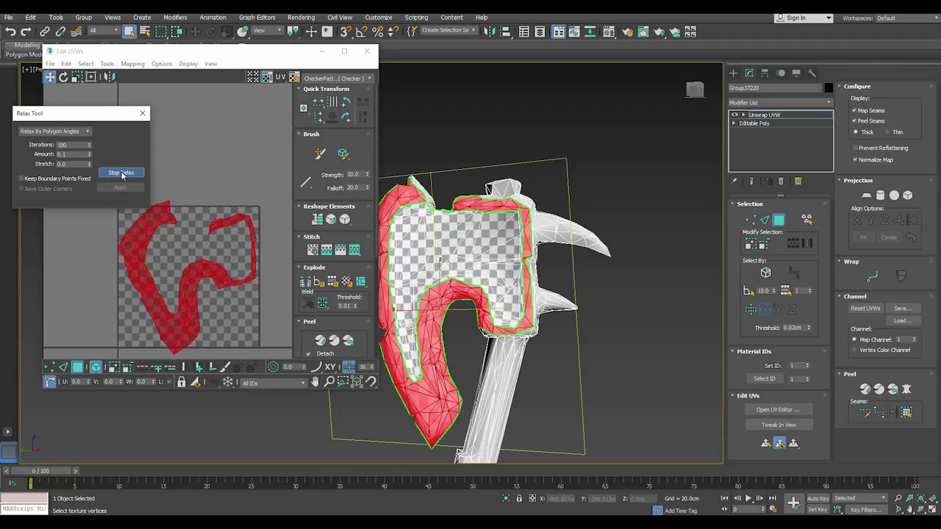
click(122, 173)
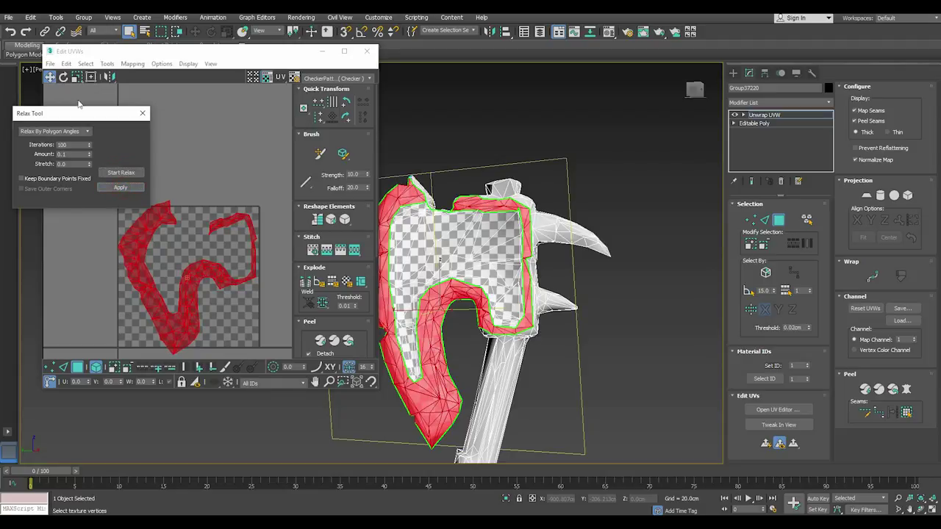
Step: Rotate the new shell about 20° and place it beside the first island
click(64, 78)
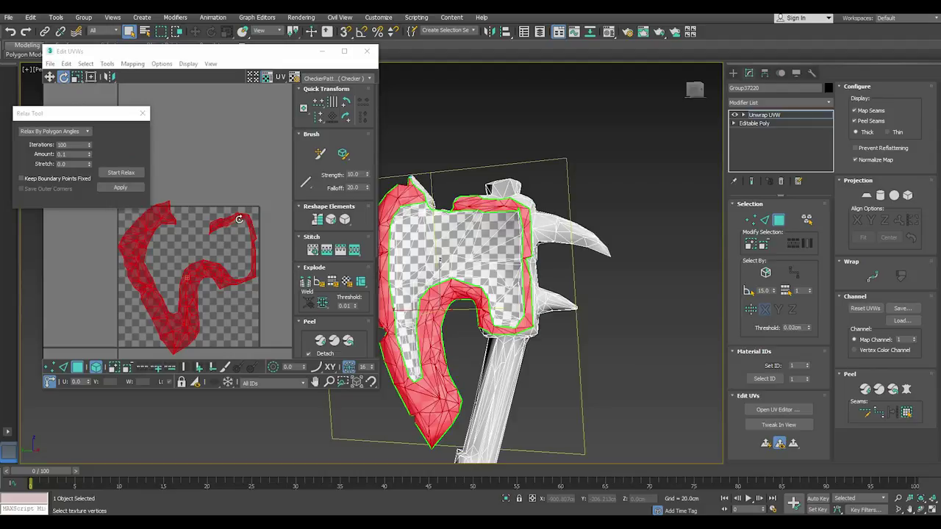
drag(239, 219, 254, 243)
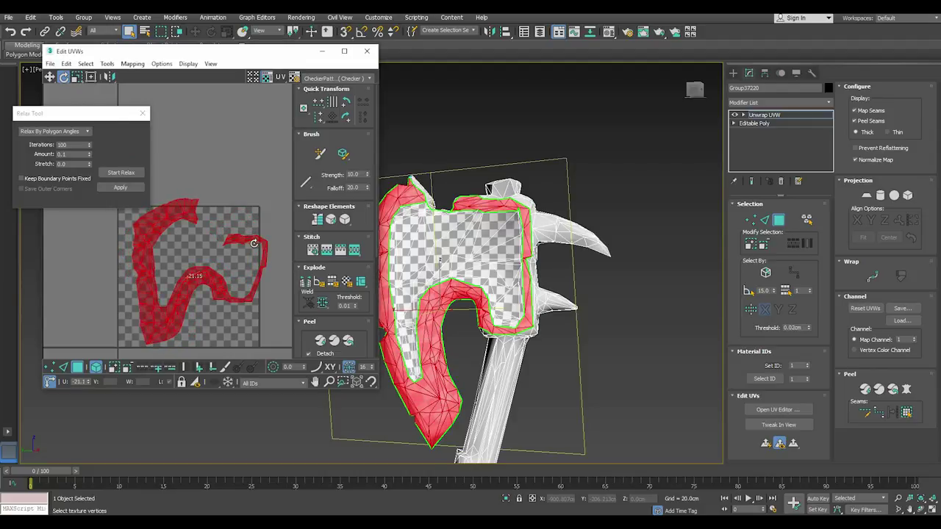
click(49, 77)
scroll(234, 155, down, 3)
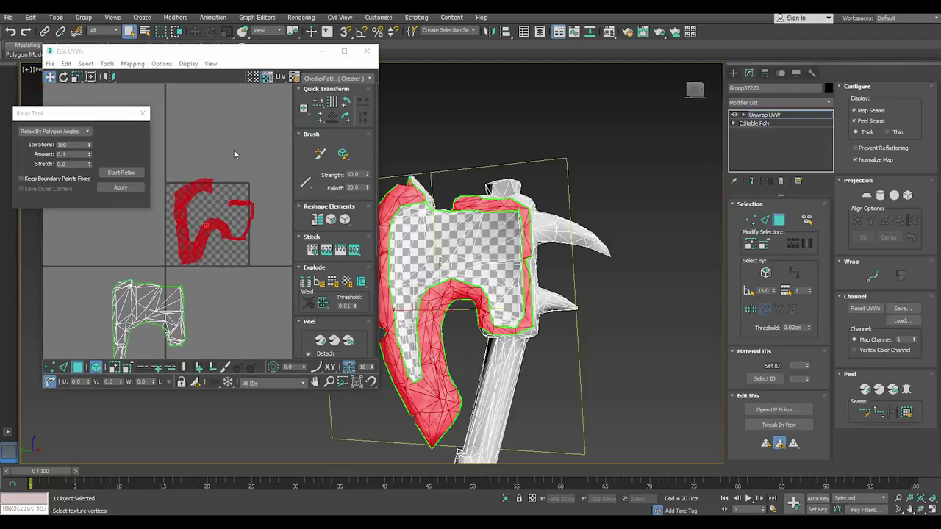
mouse_move(197, 192)
mouse_down()
mouse_move(184, 337)
mouse_move(188, 278)
mouse_up()
middle_drag(188, 278, 197, 220)
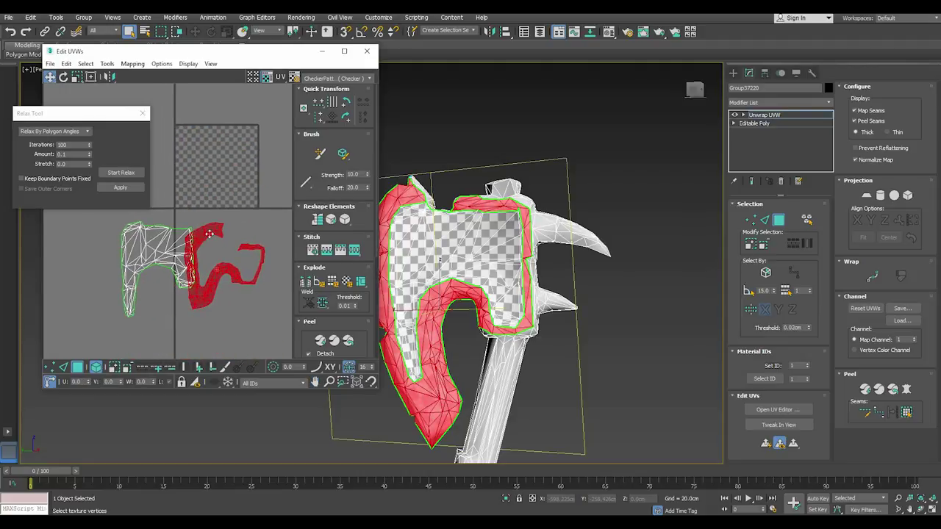
mouse_move(197, 221)
mouse_down()
mouse_move(192, 270)
mouse_move(199, 258)
mouse_move(164, 297)
mouse_up()
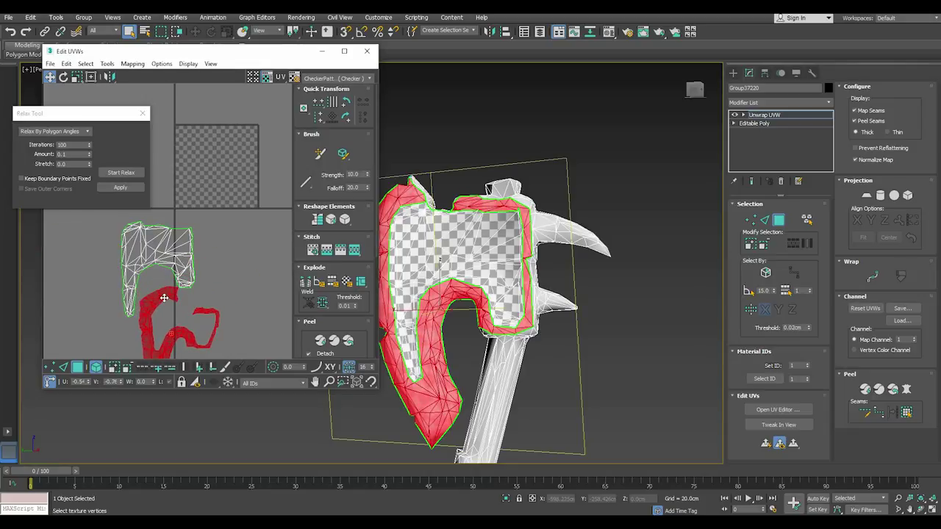
scroll(177, 293, up, 5)
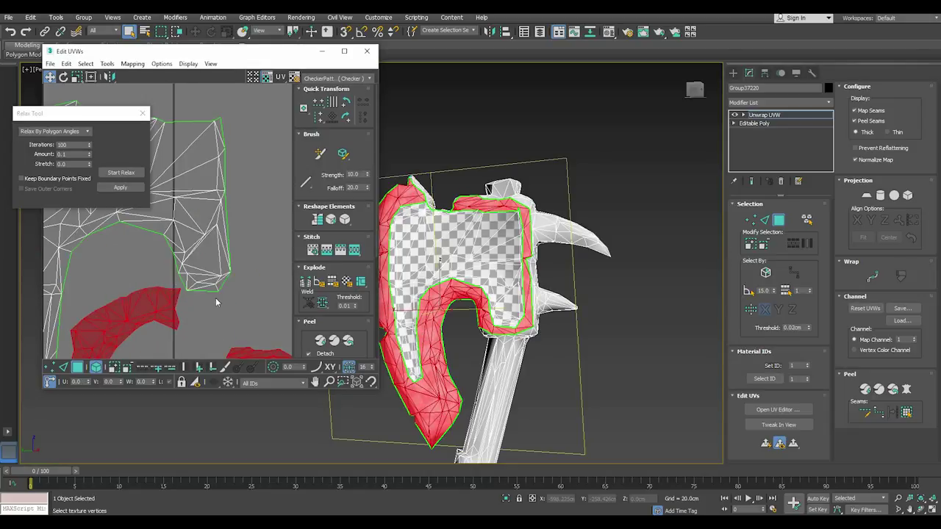
click(231, 306)
scroll(221, 280, down, 3)
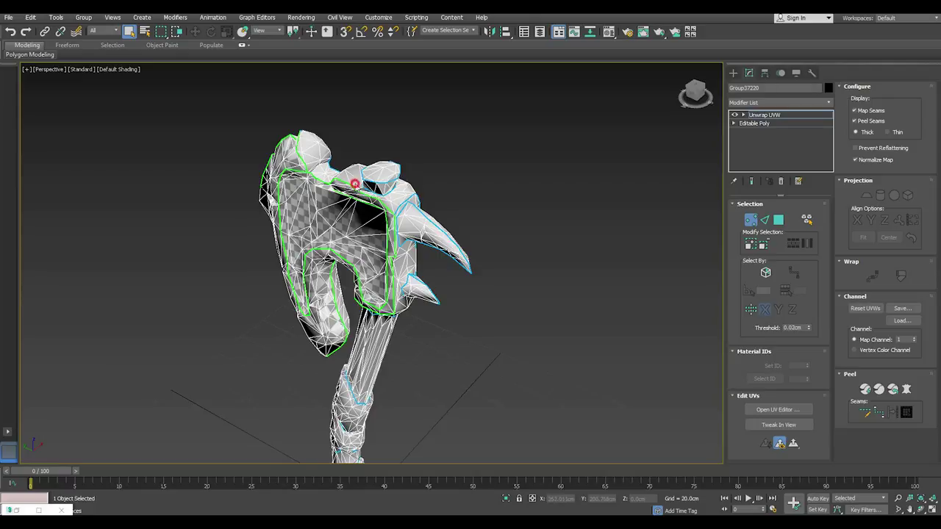
Step: Select the seam-bounded top faces of the axe head and planar-map them aligned to Z
click(778, 221)
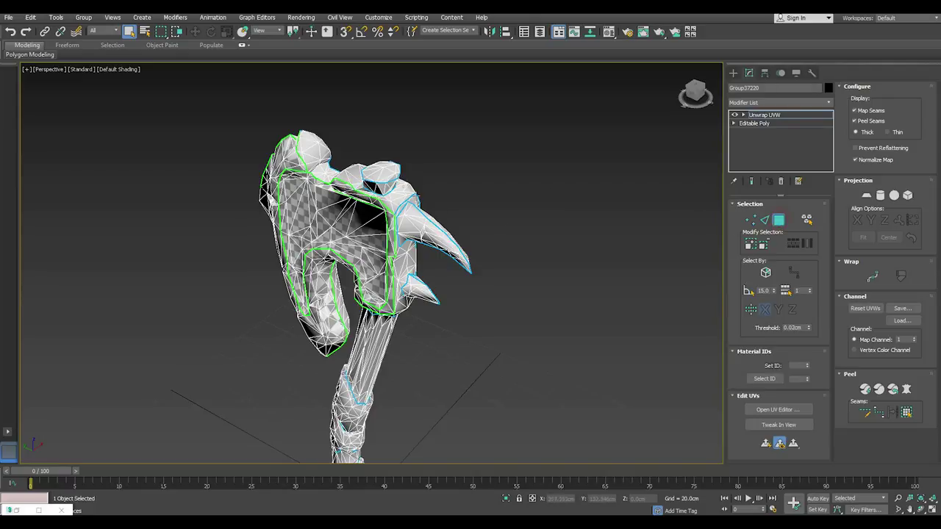
click(357, 180)
click(908, 414)
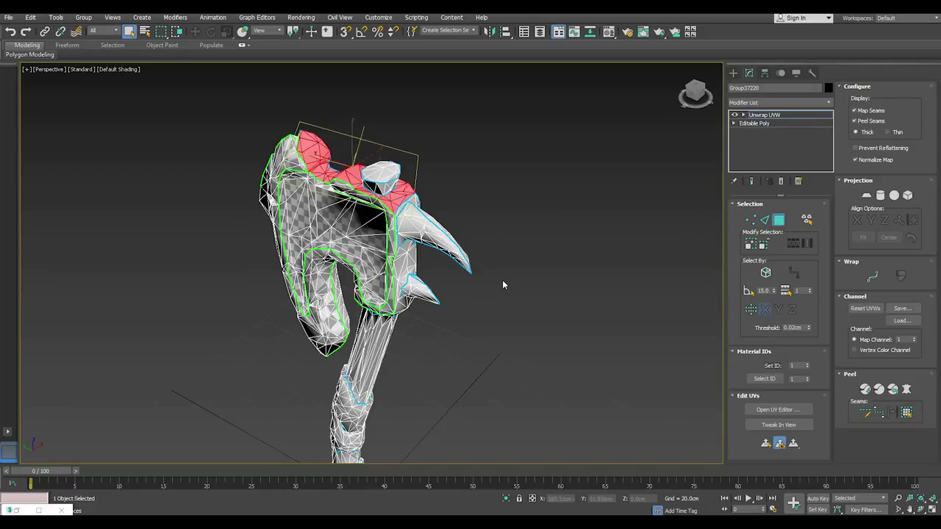
alt+middle_drag(569, 172, 258, 295)
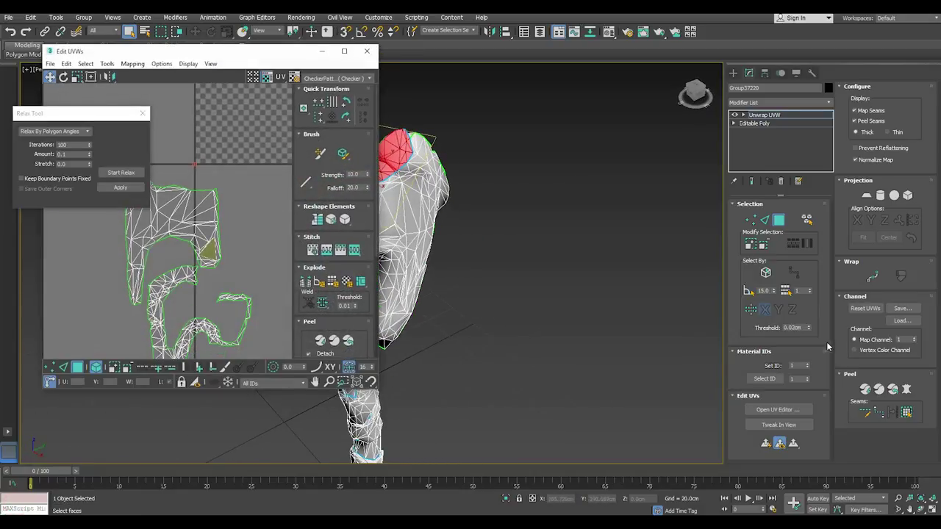
click(866, 196)
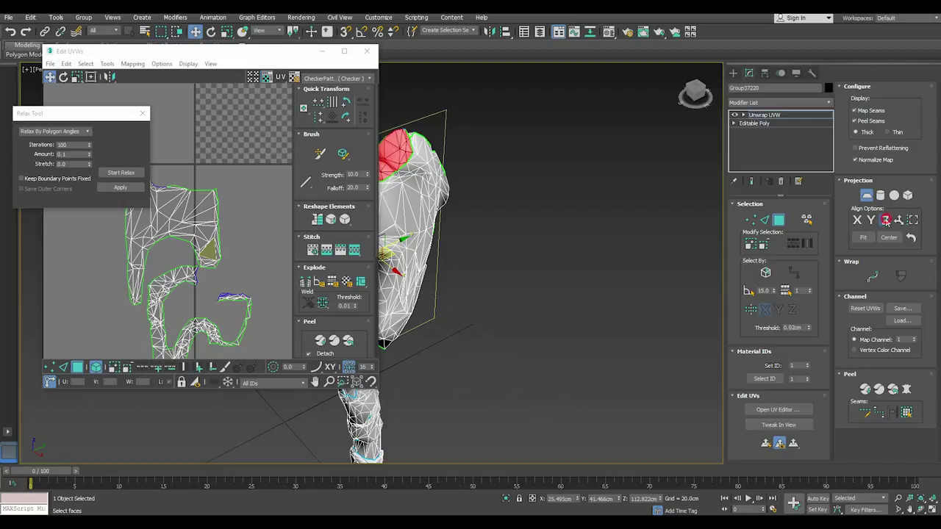
click(886, 220)
click(866, 195)
alt+middle_drag(470, 195, 514, 221)
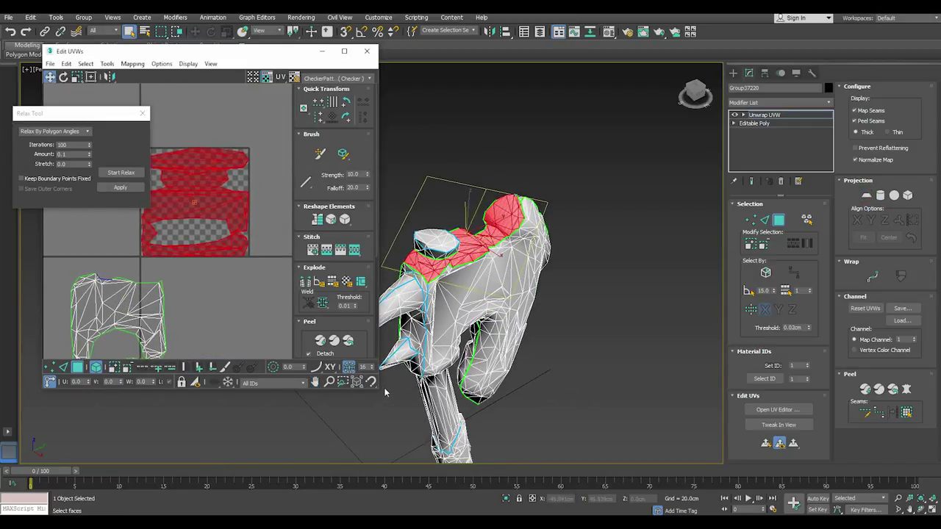
Step: Relax the top island, then undo back to its rectangular layout
drag(384, 392, 391, 450)
middle_drag(136, 259, 124, 292)
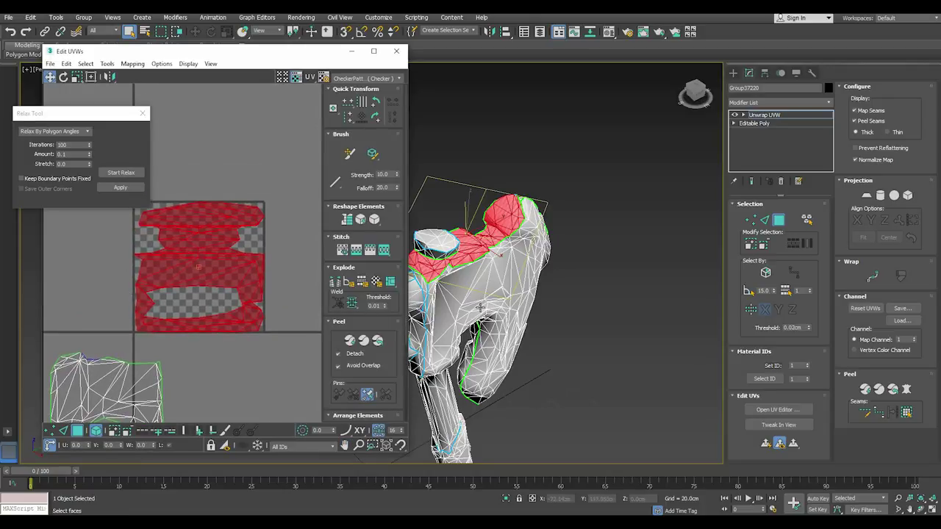
alt+middle_drag(448, 294, 466, 300)
click(122, 172)
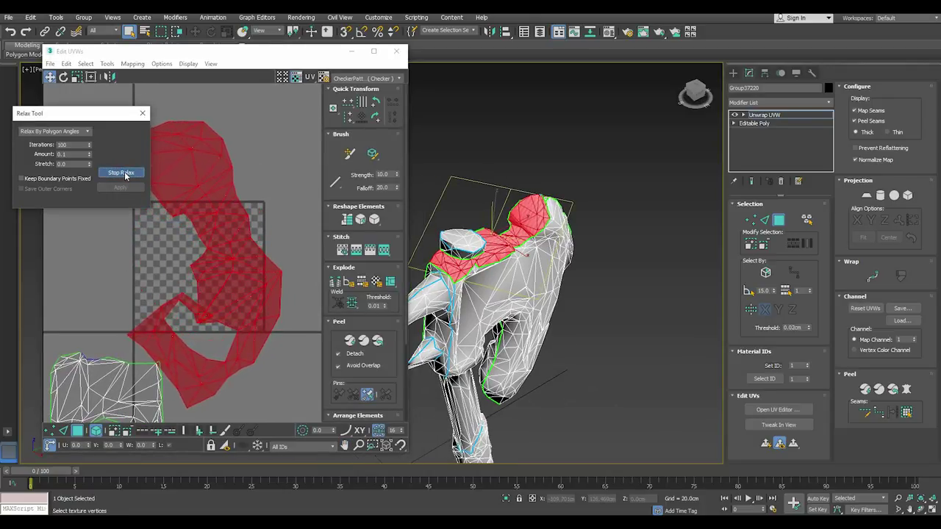
click(124, 173)
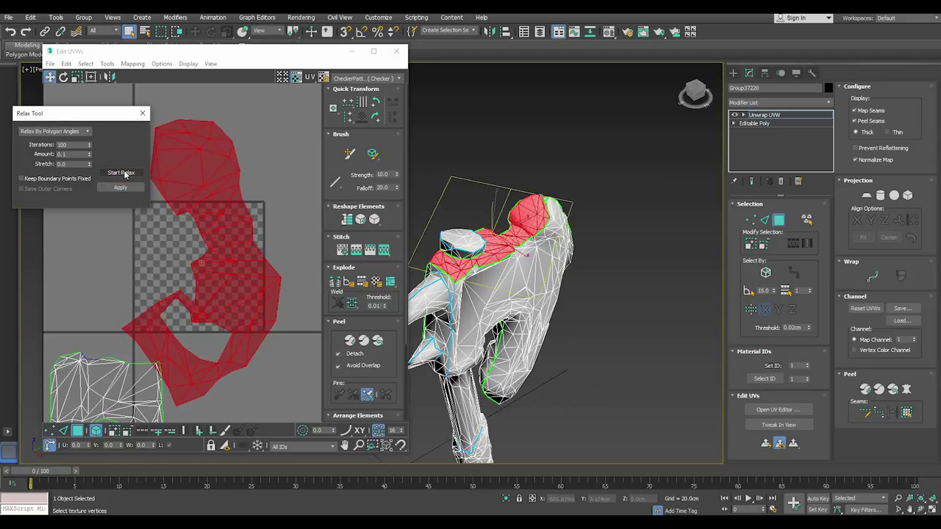
click(12, 34)
right_click(206, 252)
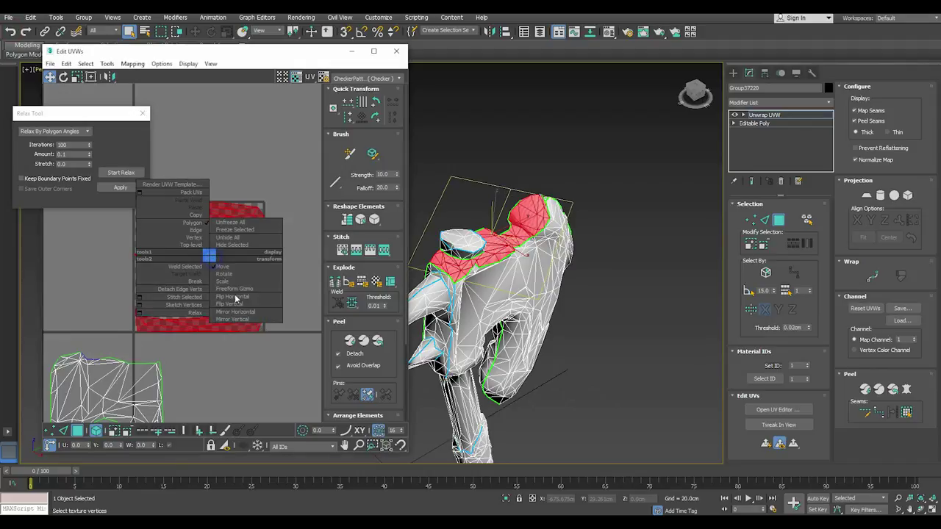
click(228, 224)
Step: Relax the top island again, undoing a rotated result, until it unfolds evenly
click(124, 175)
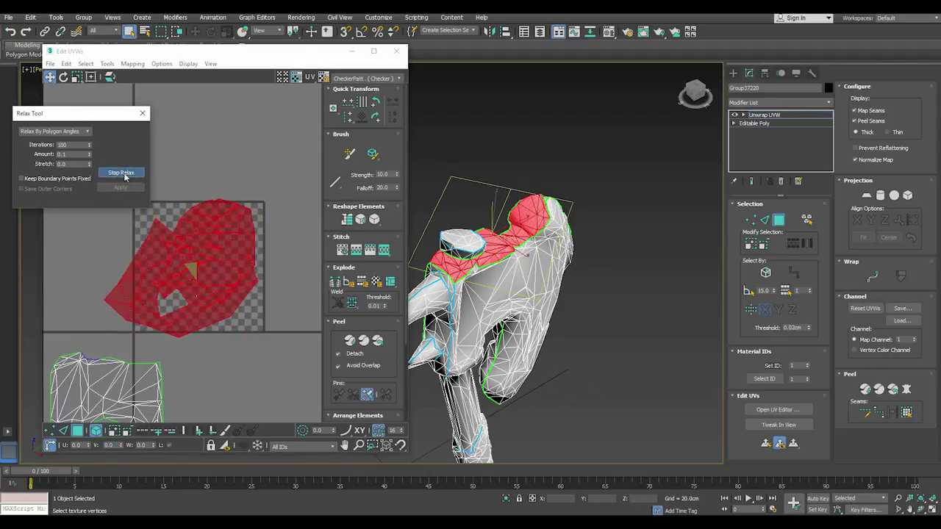
click(117, 174)
click(11, 33)
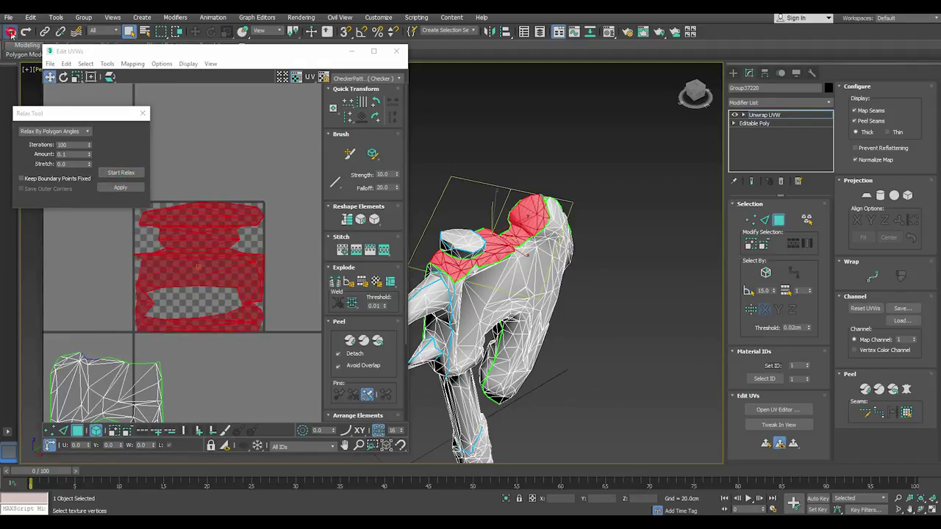
click(119, 171)
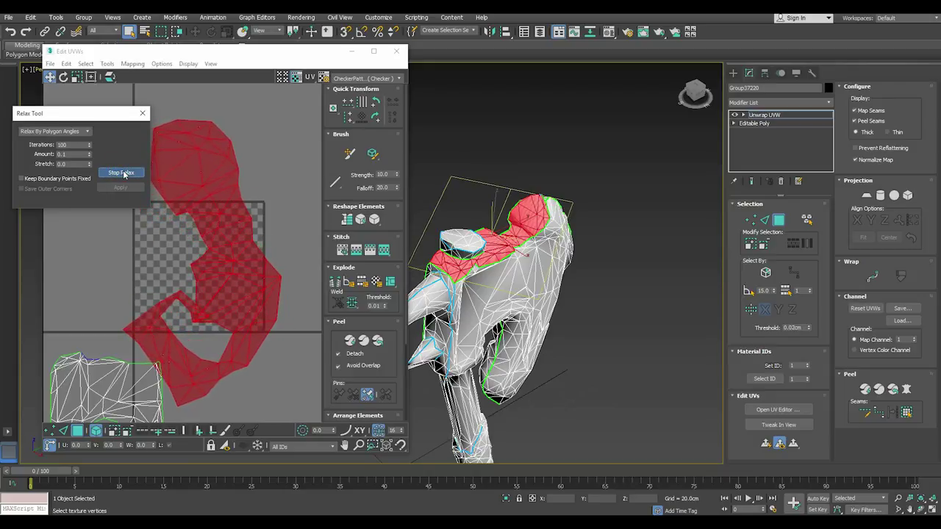
click(123, 173)
click(49, 431)
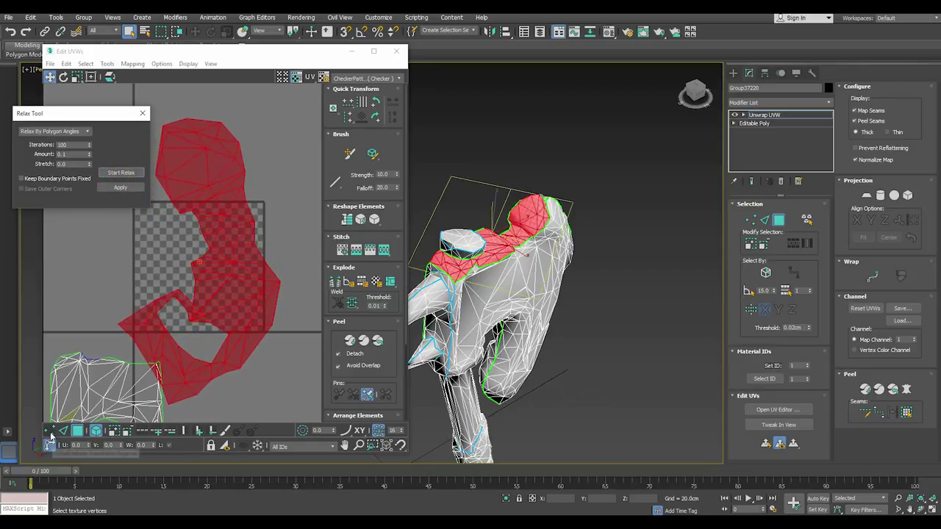
Step: Hide the checker background and nudge stray border vertices to smooth the top island's edge
click(296, 77)
scroll(222, 316, up, 3)
click(226, 321)
mouse_move(226, 322)
mouse_down()
mouse_move(190, 287)
mouse_move(192, 300)
mouse_move(166, 317)
mouse_move(199, 307)
mouse_up()
key(ctrl+z)
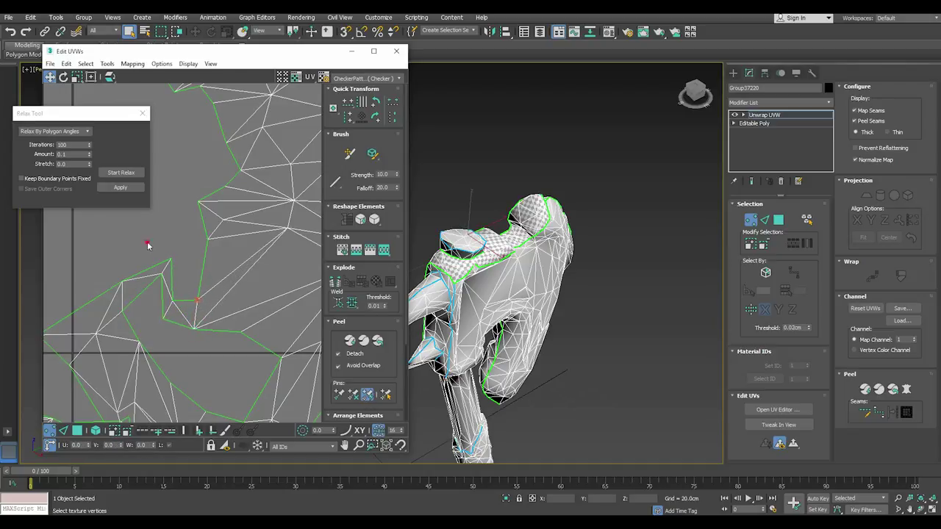
click(170, 262)
drag(169, 260, 149, 274)
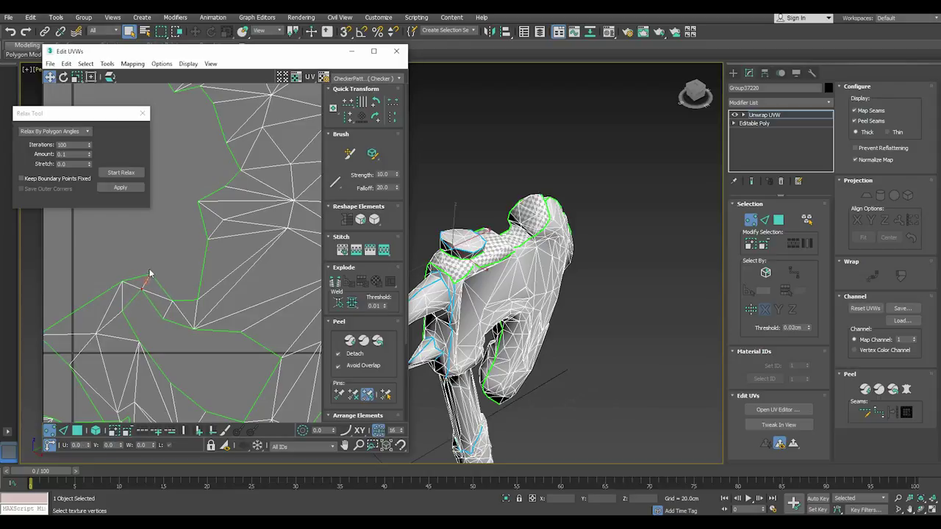
Step: Reselect the island's faces and relax it again, applying the result
click(77, 430)
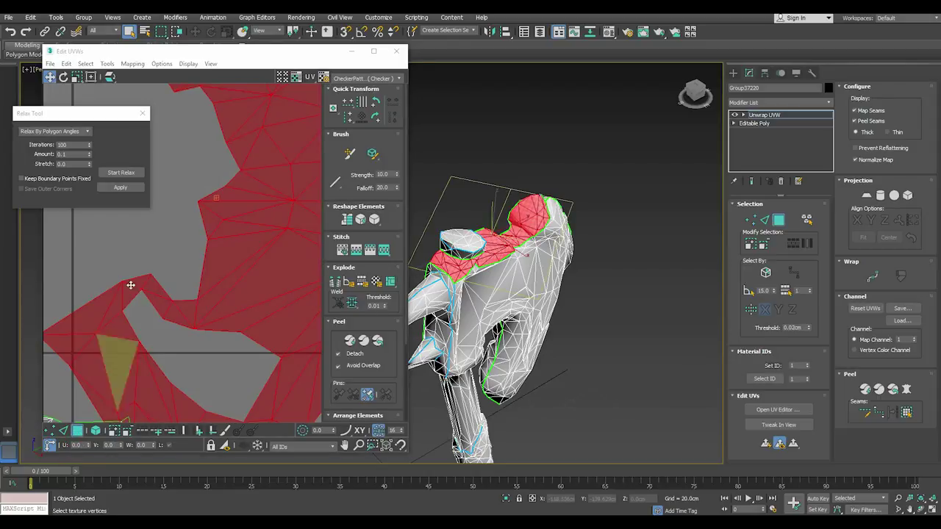
click(111, 173)
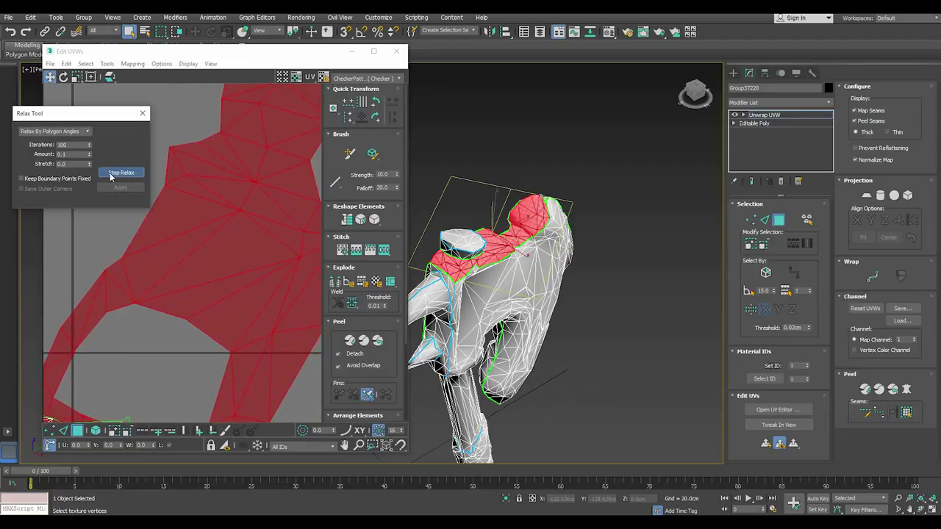
click(111, 174)
click(120, 189)
Step: Rotate the island upright about 22° and move it right of the other island
click(64, 77)
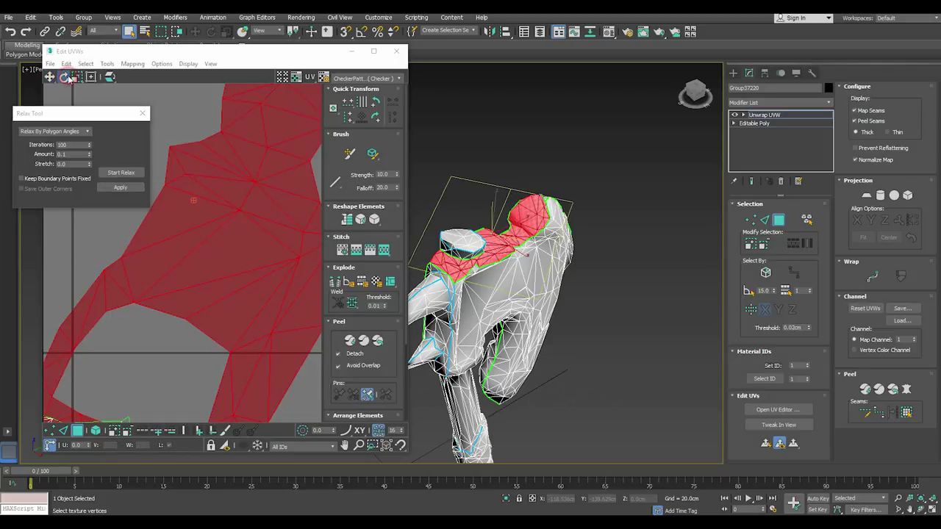
click(169, 249)
scroll(169, 250, down, 5)
mouse_move(194, 291)
mouse_down()
mouse_move(206, 296)
mouse_move(212, 286)
mouse_up()
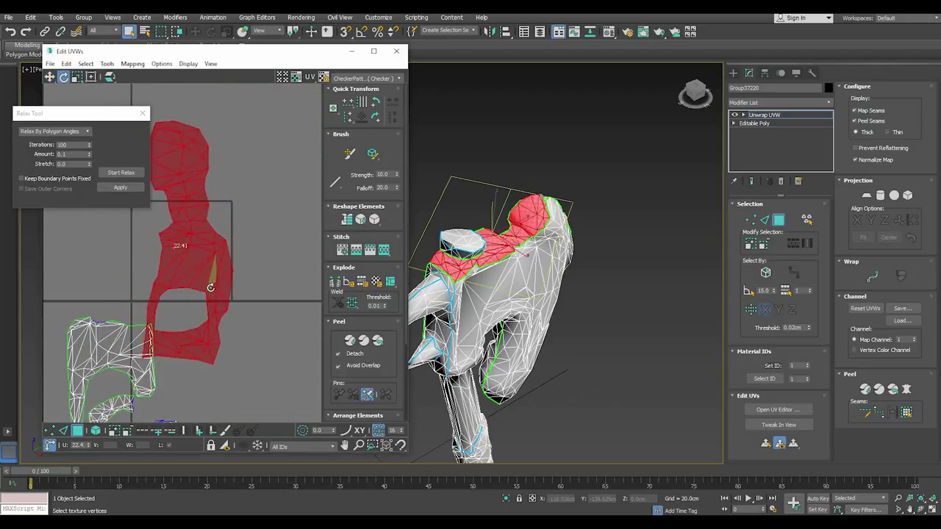
click(49, 77)
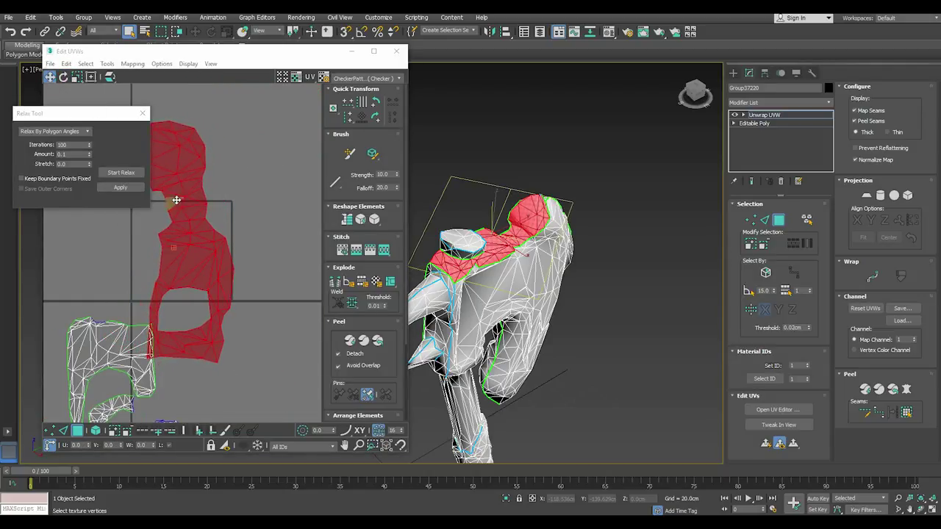
drag(177, 199, 280, 243)
click(251, 259)
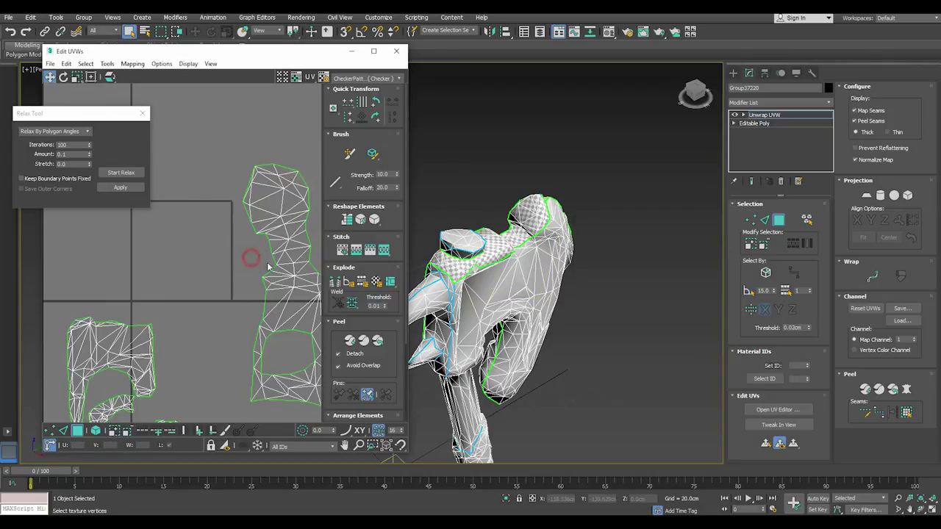
mouse_move(509, 355)
alt+middle_down()
mouse_move(672, 302)
mouse_move(603, 244)
alt+middle_up()
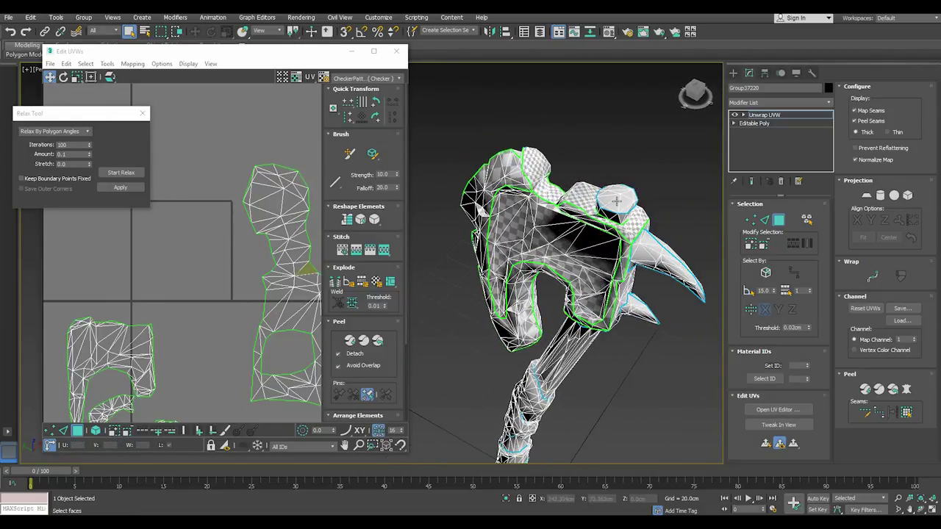
Step: Planar-map the axe-head cap, relax it, and move its island to the top of UV space
scroll(616, 200, up, 5)
click(617, 199)
click(909, 412)
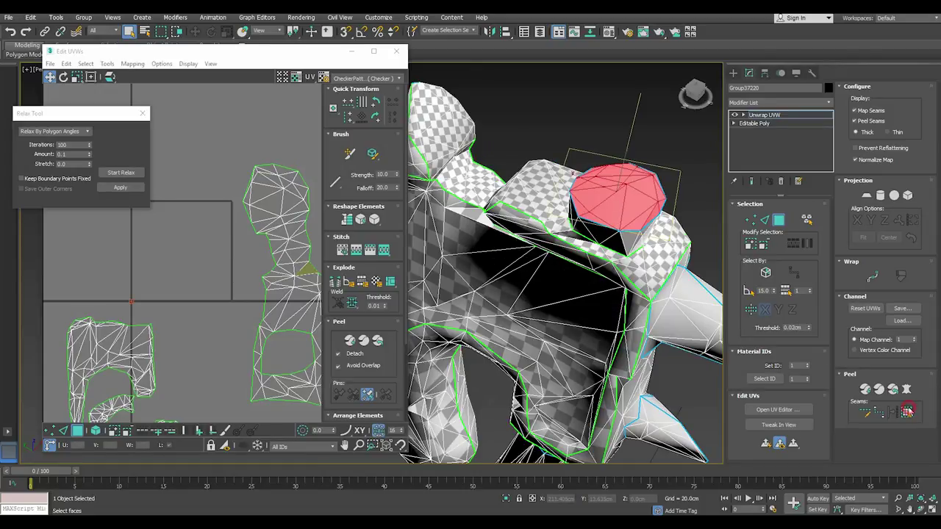
click(866, 195)
click(885, 220)
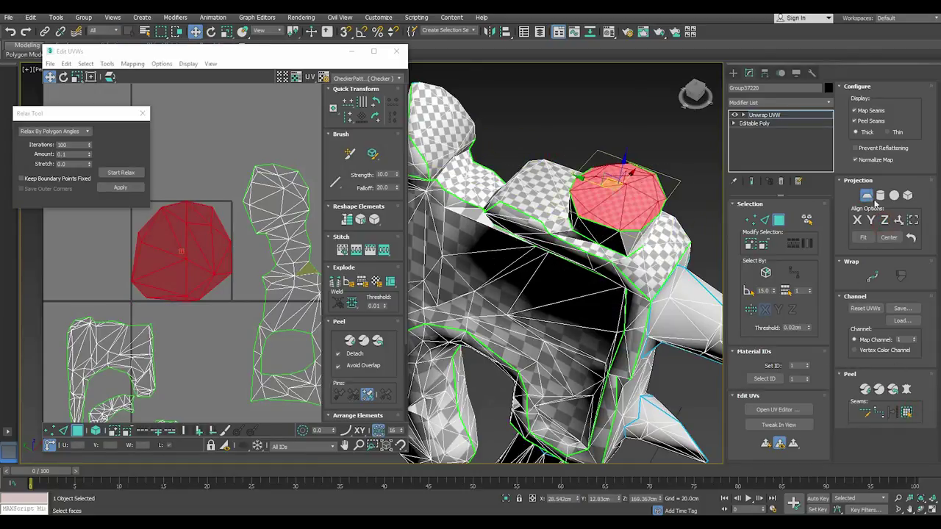
click(122, 172)
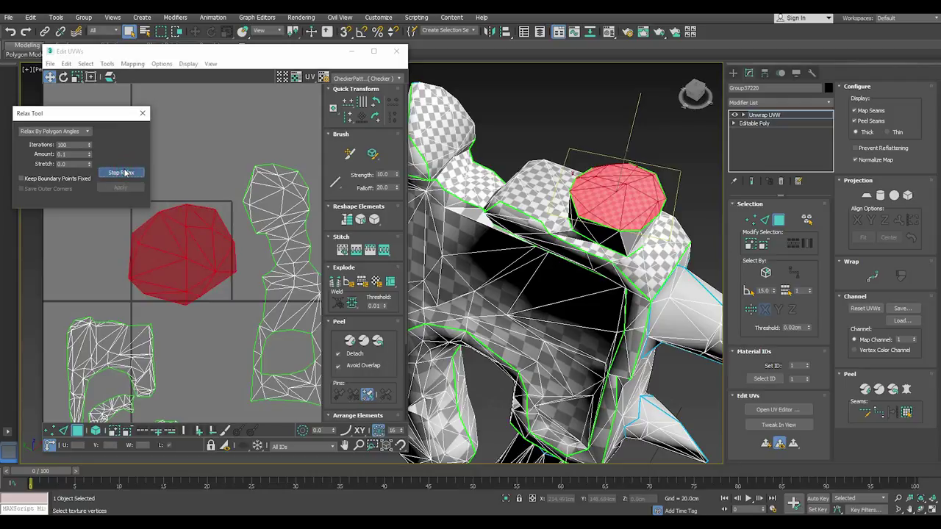
click(123, 173)
drag(179, 223, 188, 97)
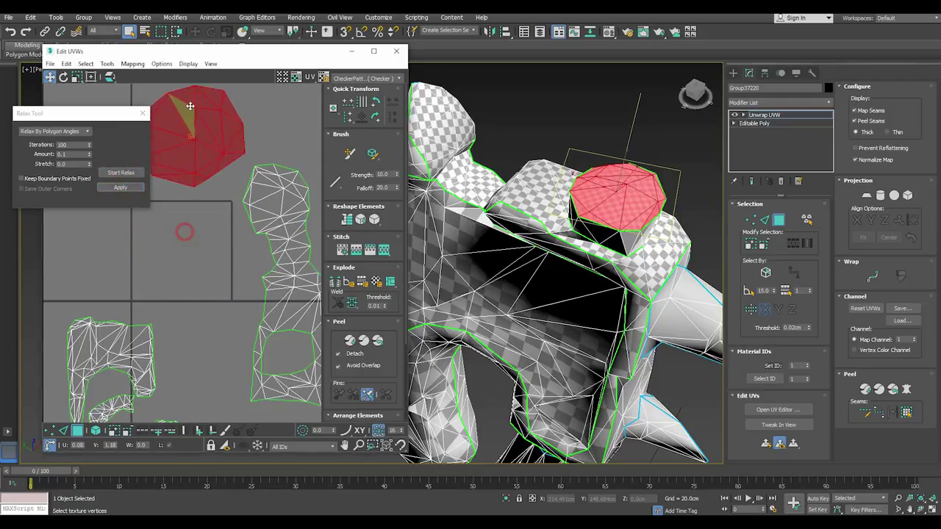
Step: Unwrap the cap's side band with an aligned cylindrical projection, undoing the stretched relax
click(629, 241)
key(alt+l)
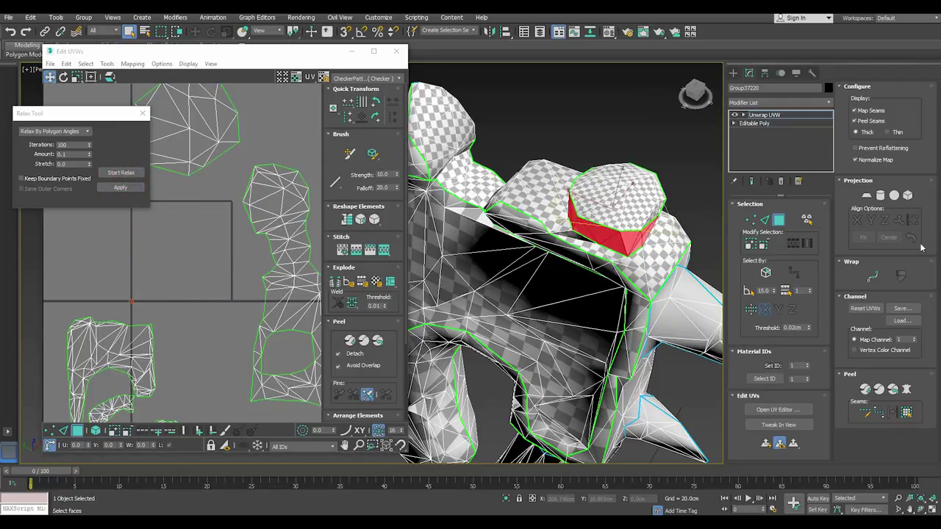
click(880, 194)
click(886, 219)
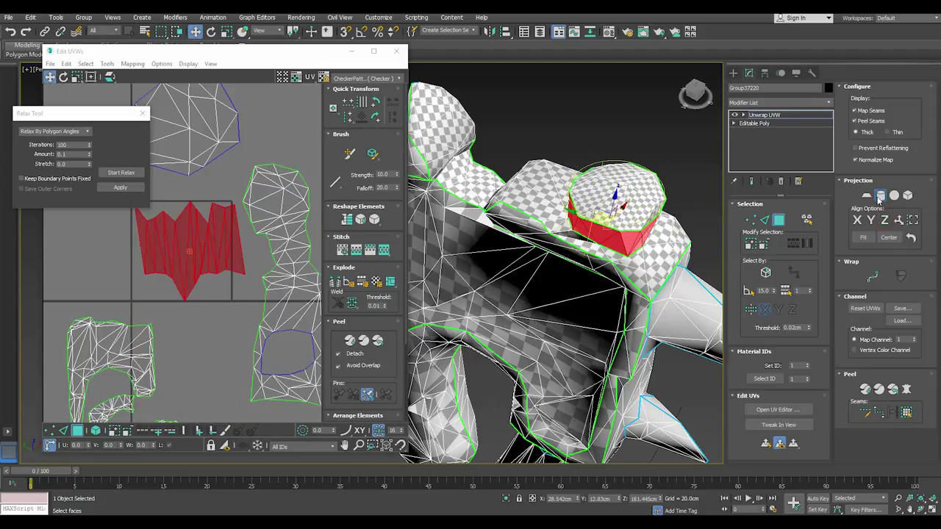
click(880, 195)
click(121, 173)
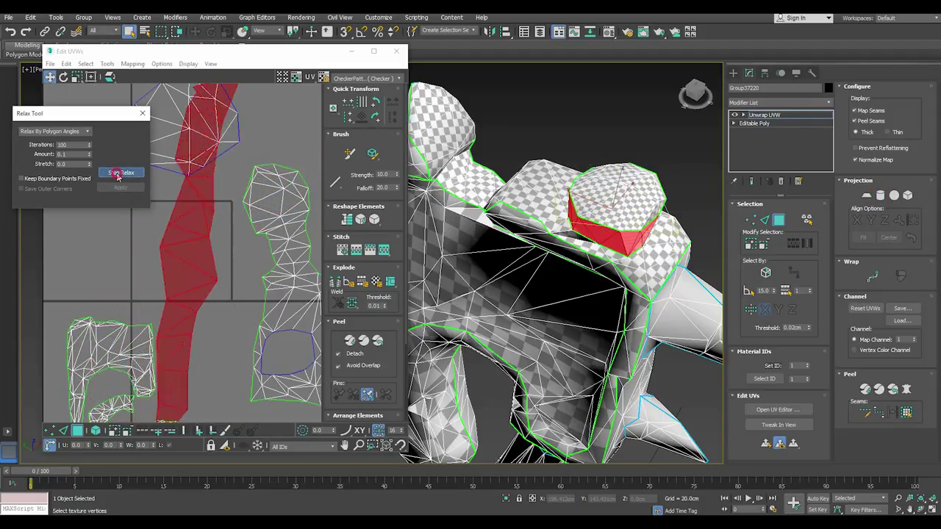
click(119, 173)
click(10, 31)
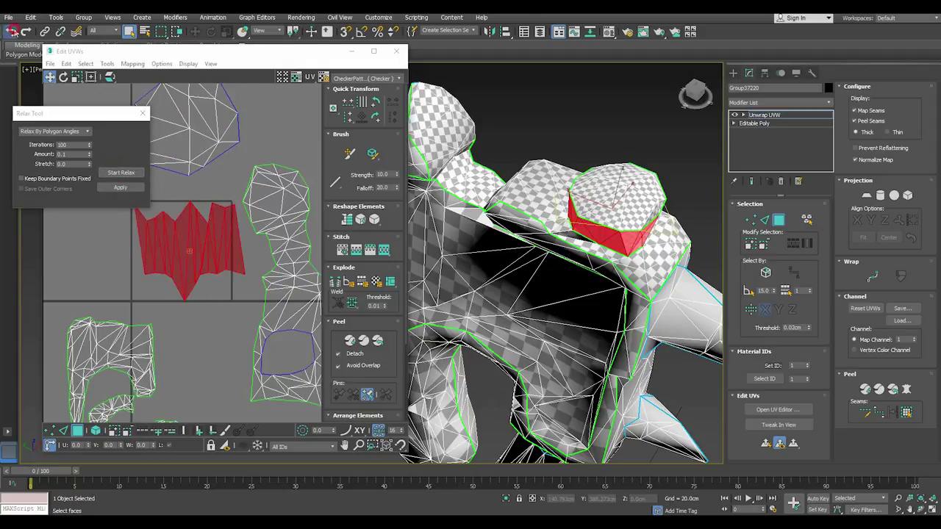
Step: Weld the band island's open seam vertices together
click(53, 432)
middle_drag(161, 232, 143, 272)
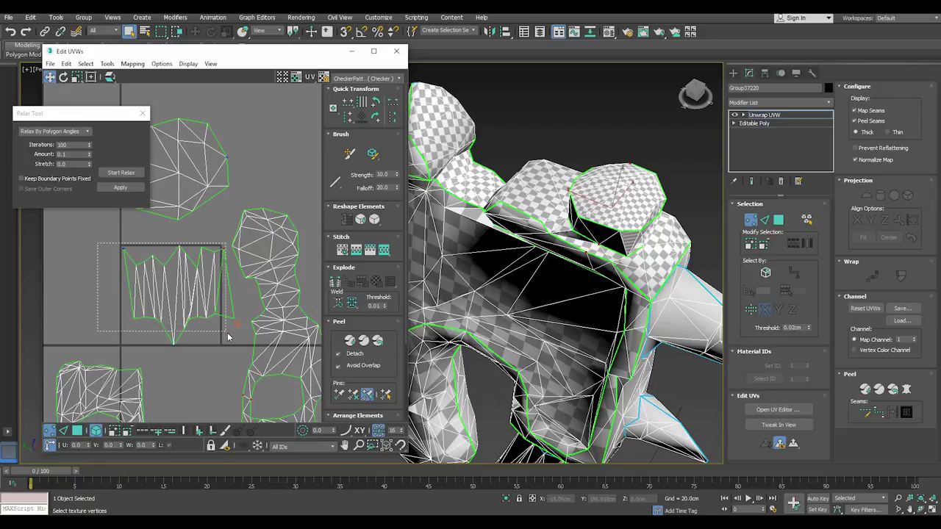
drag(223, 328, 218, 348)
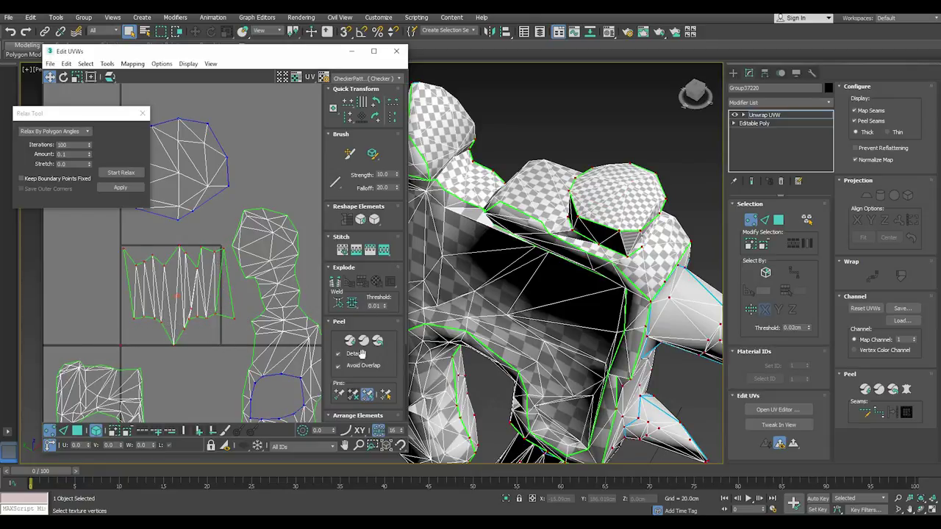
click(351, 302)
Step: Relax the band into a vertical strip, apply it, and move it right of the other islands
click(76, 431)
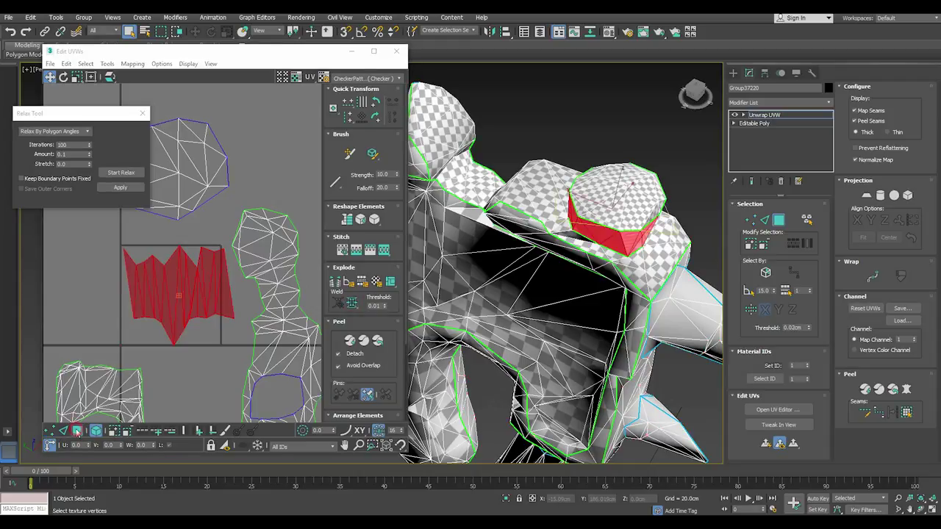
click(107, 174)
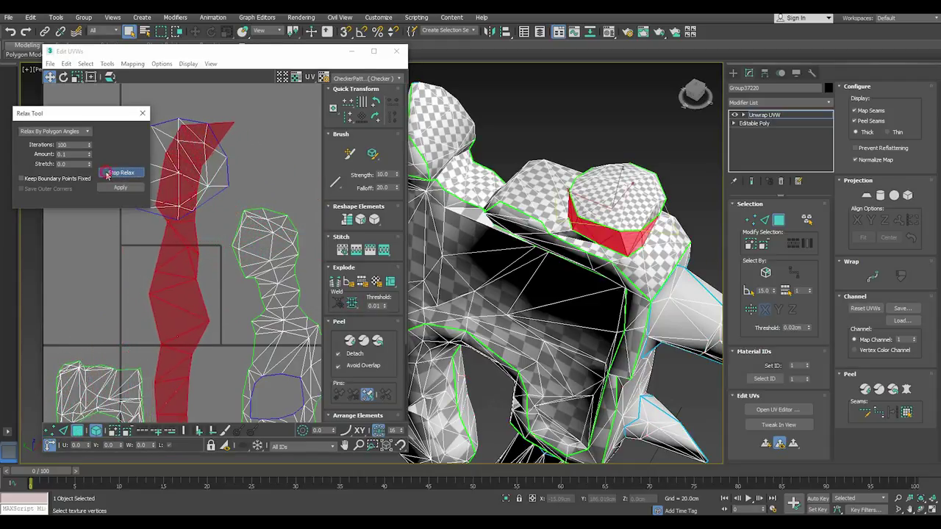
click(107, 174)
click(121, 187)
scroll(194, 246, down, 3)
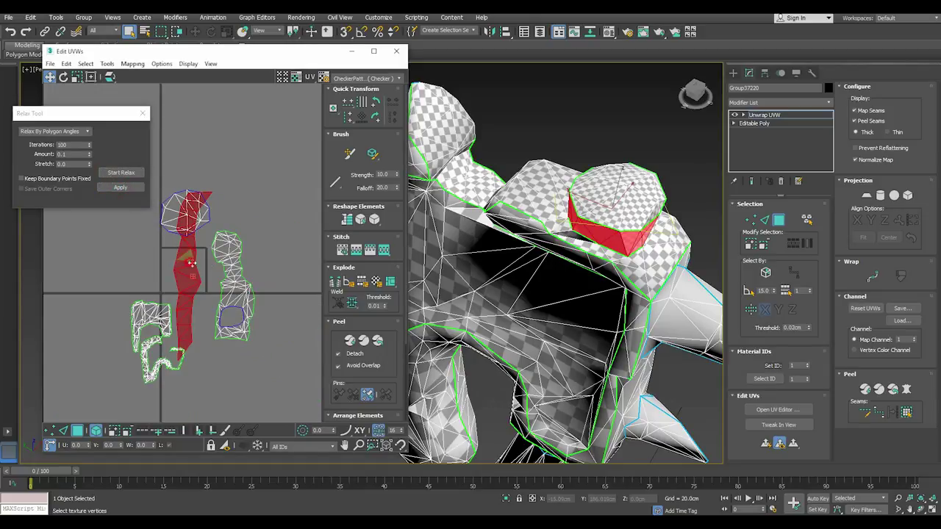
drag(190, 259, 283, 285)
click(258, 233)
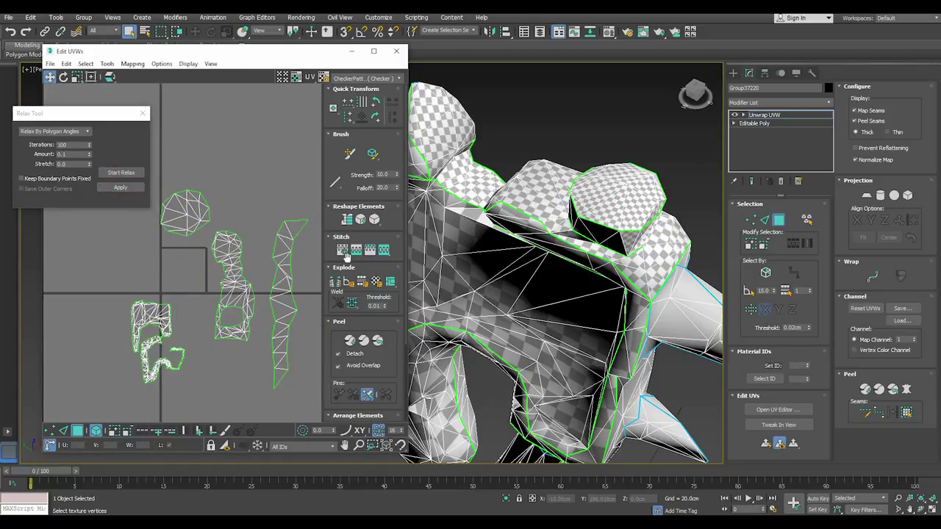
scroll(533, 237, down, 5)
mouse_move(530, 266)
alt+middle_down()
mouse_move(507, 213)
mouse_move(556, 242)
alt+middle_up()
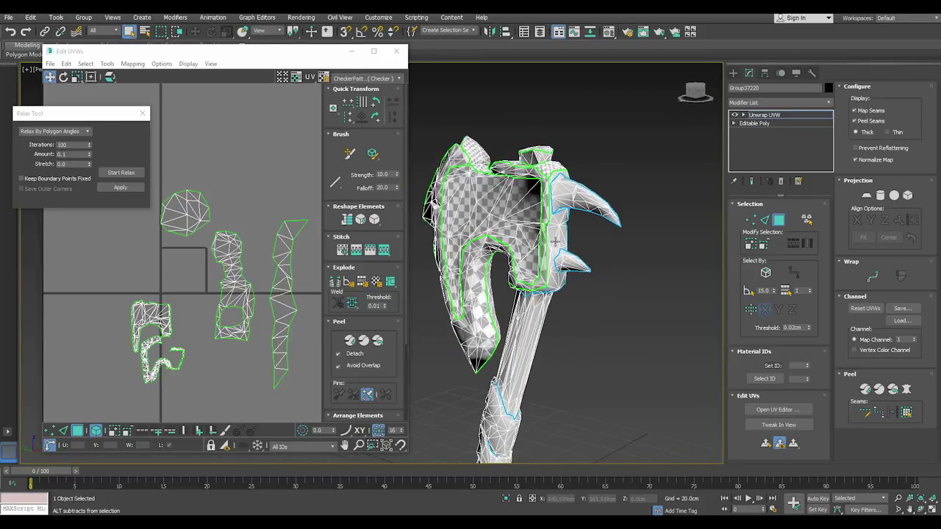
Step: Select the seam-bounded blade-edge strip and planar-project it into a new island
click(564, 197)
click(556, 230)
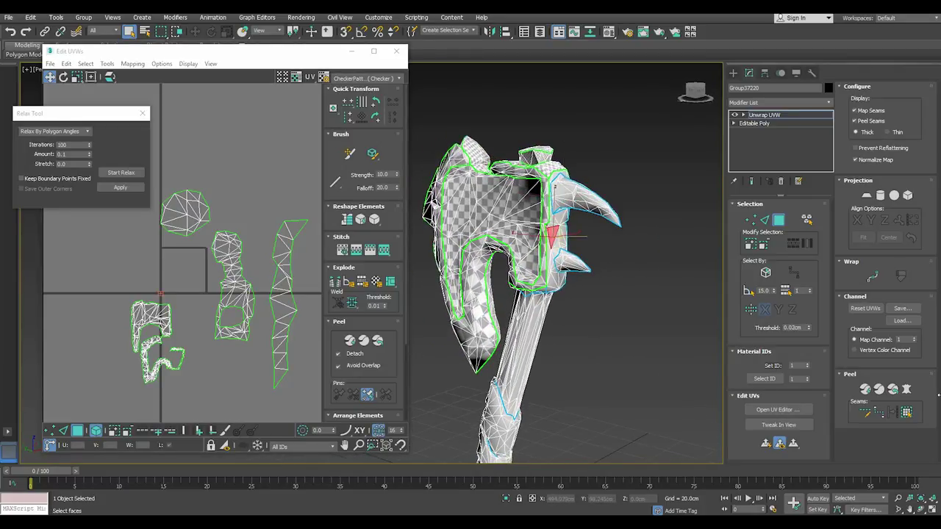
click(908, 412)
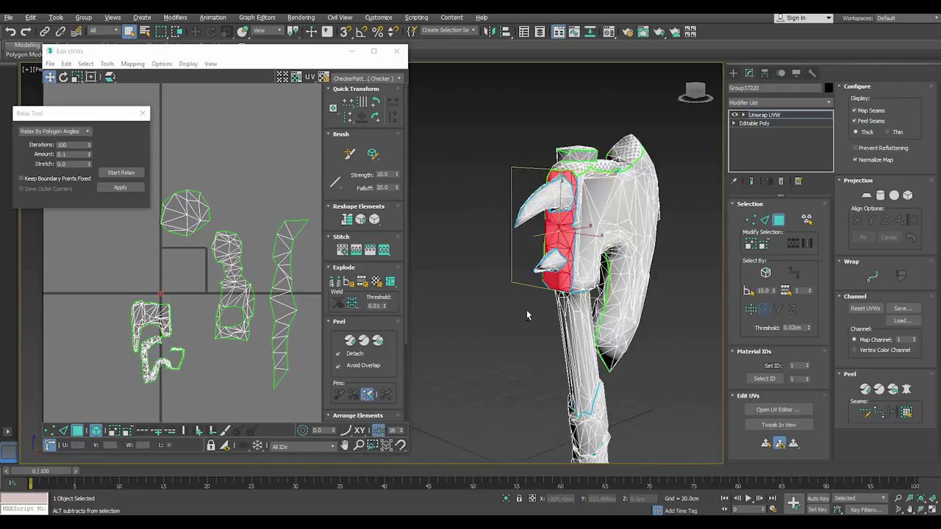
alt+middle_drag(640, 306, 590, 304)
click(866, 194)
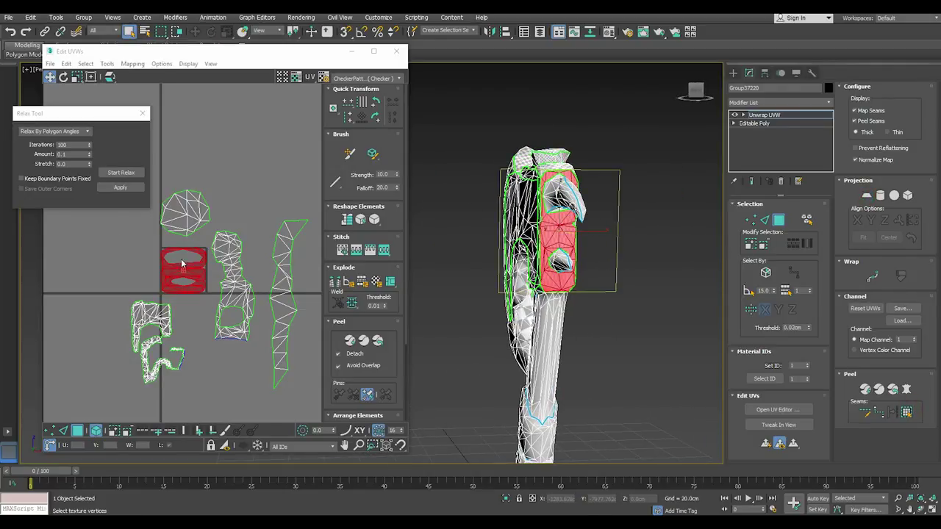
Step: Relax the new island and place it at the lower-left of the UV layout
scroll(180, 259, up, 5)
click(121, 173)
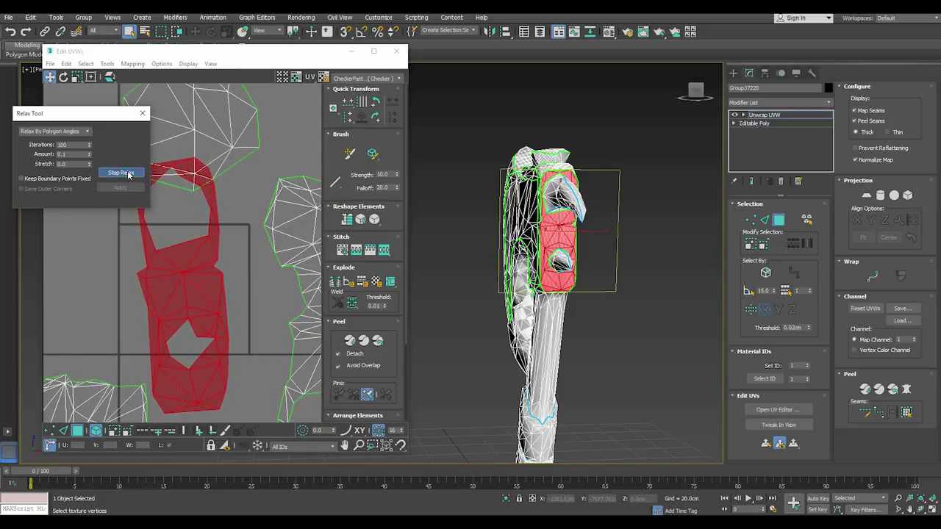
click(122, 172)
scroll(183, 257, down, 3)
mouse_move(191, 272)
mouse_down()
mouse_move(100, 292)
mouse_move(85, 327)
mouse_up()
click(183, 310)
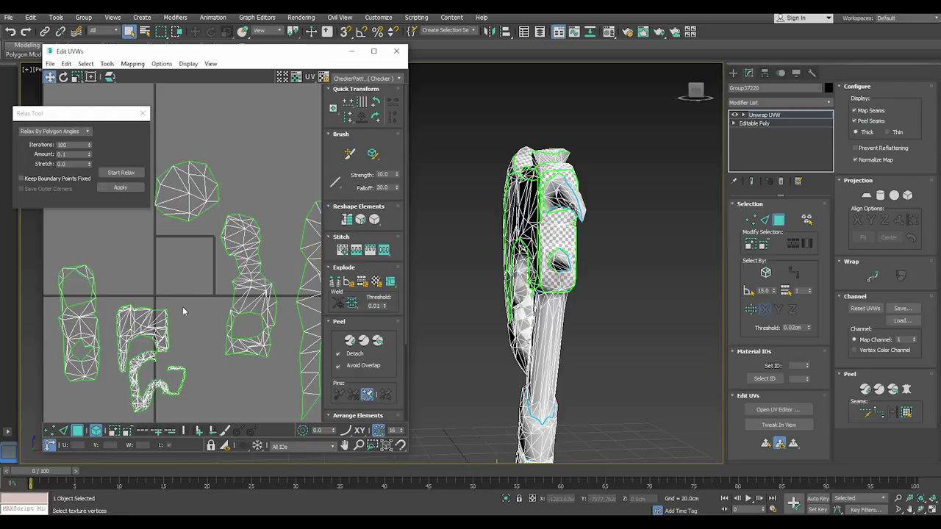
alt+middle_drag(515, 221, 599, 192)
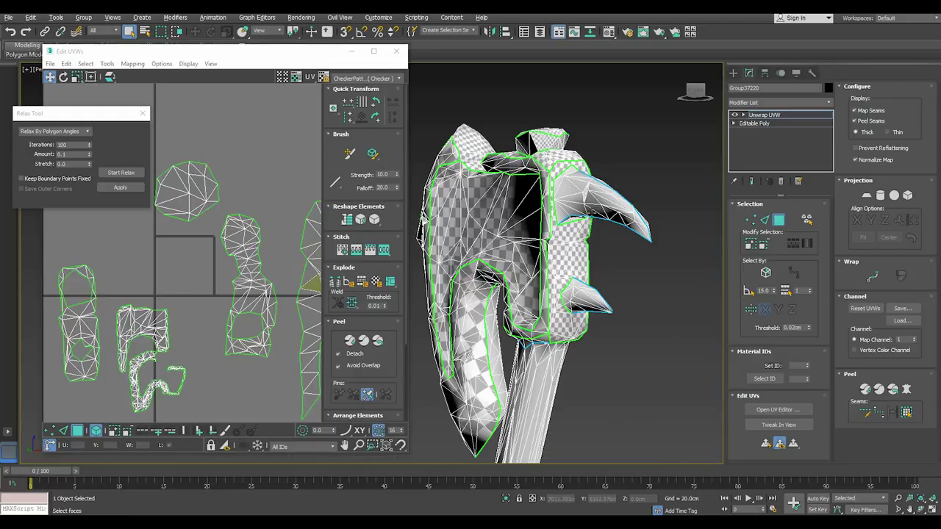
Step: Select the seam-bounded horn, planar-map it aligned to X, and relax the island
click(592, 208)
click(906, 415)
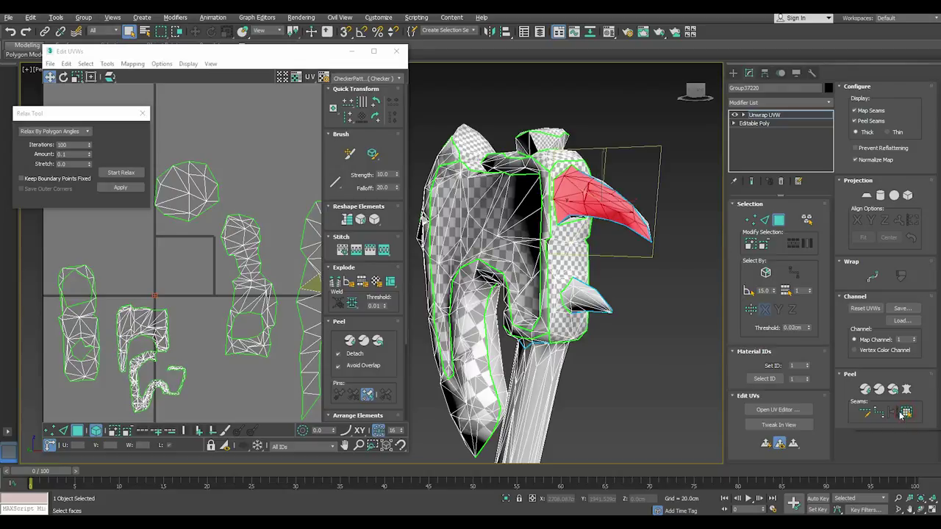
mouse_move(581, 242)
alt+middle_down()
mouse_move(597, 260)
mouse_move(618, 259)
alt+middle_up()
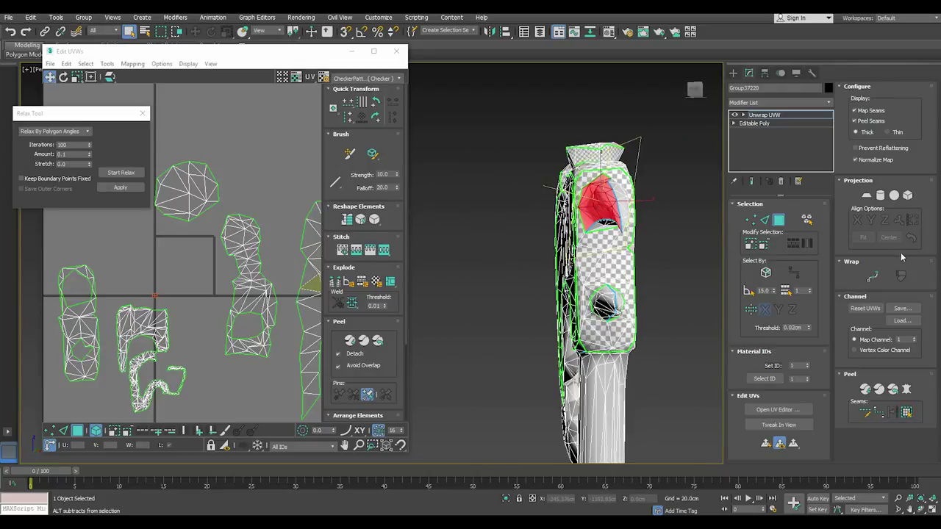
click(867, 195)
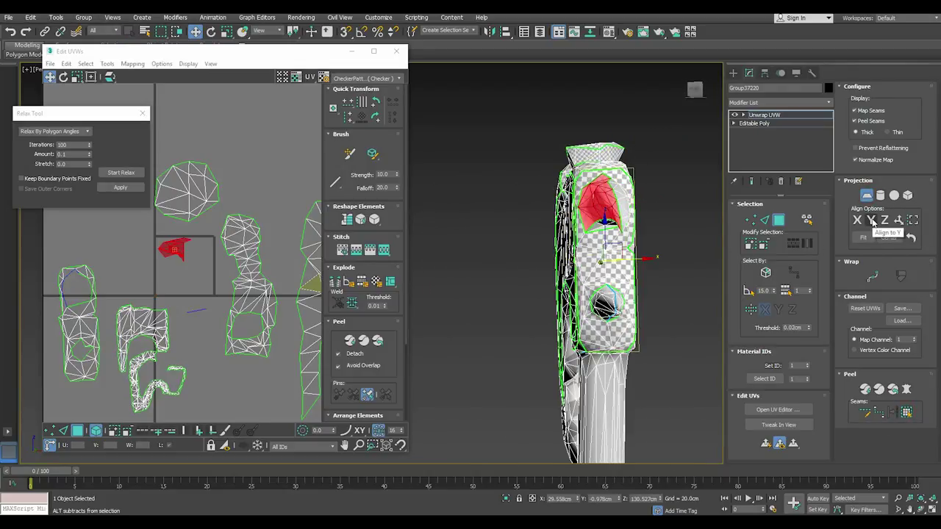
click(872, 220)
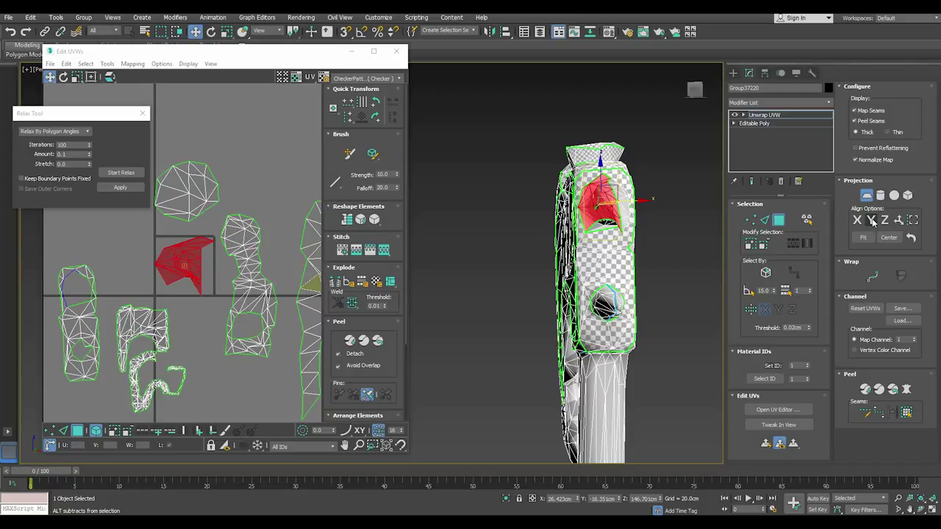
click(857, 220)
click(867, 196)
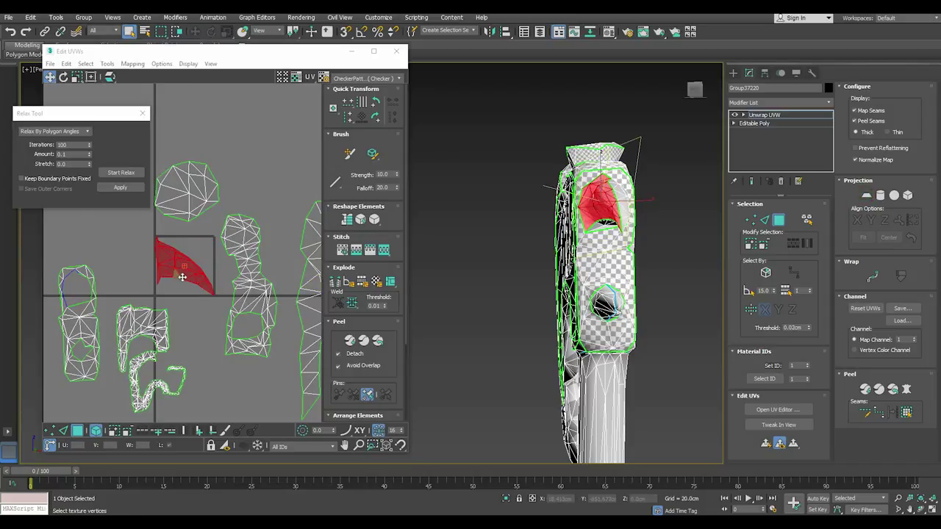
scroll(183, 276, up, 3)
click(121, 173)
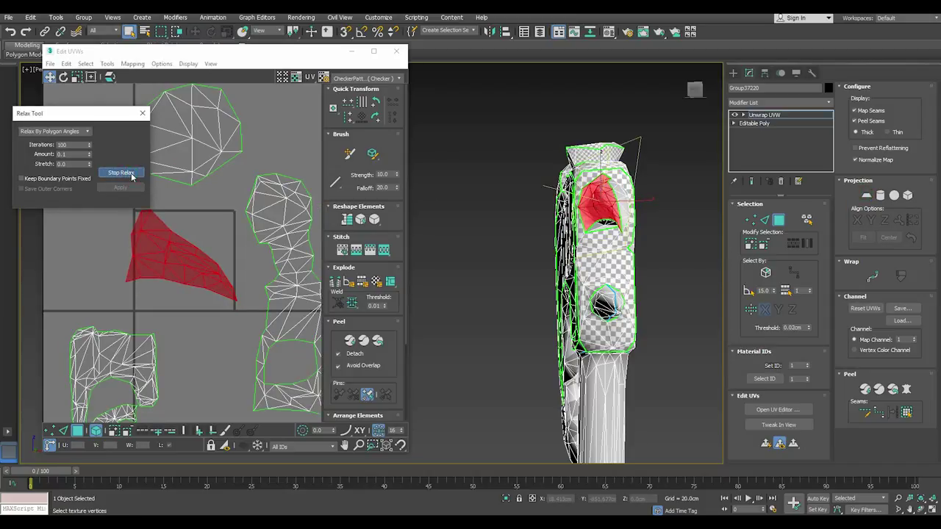
click(133, 175)
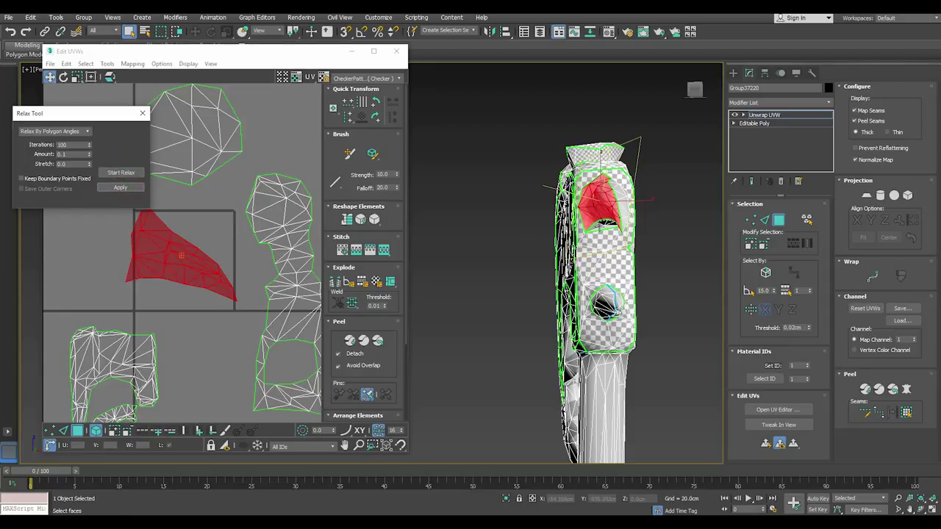
Step: Re-planar-project and relax the horn, then flip it horizontally, relax again and rotate it
alt+middle_drag(600, 230, 616, 208)
click(134, 310)
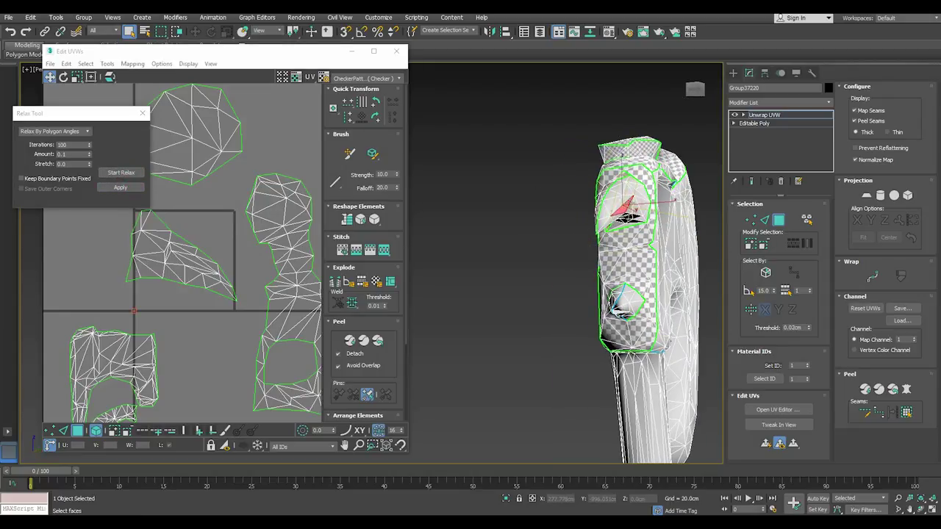
click(906, 414)
click(866, 195)
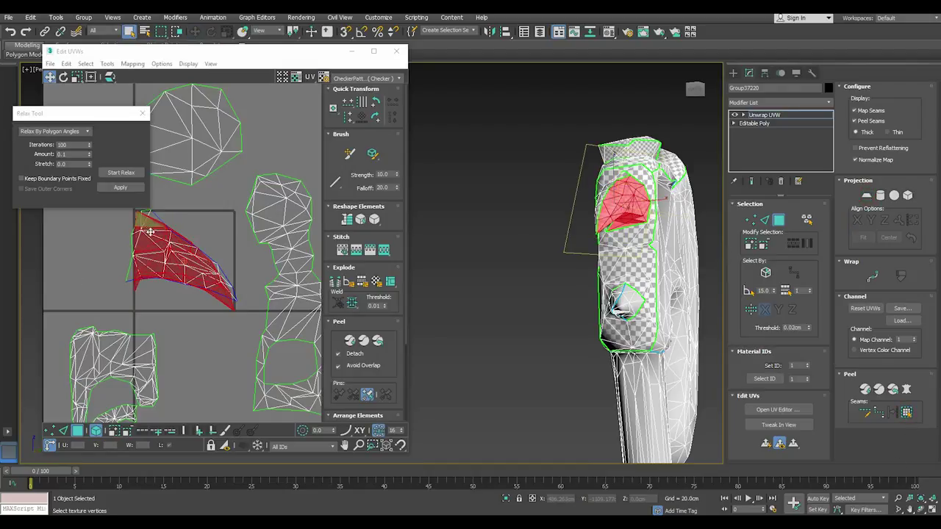
click(112, 173)
click(112, 172)
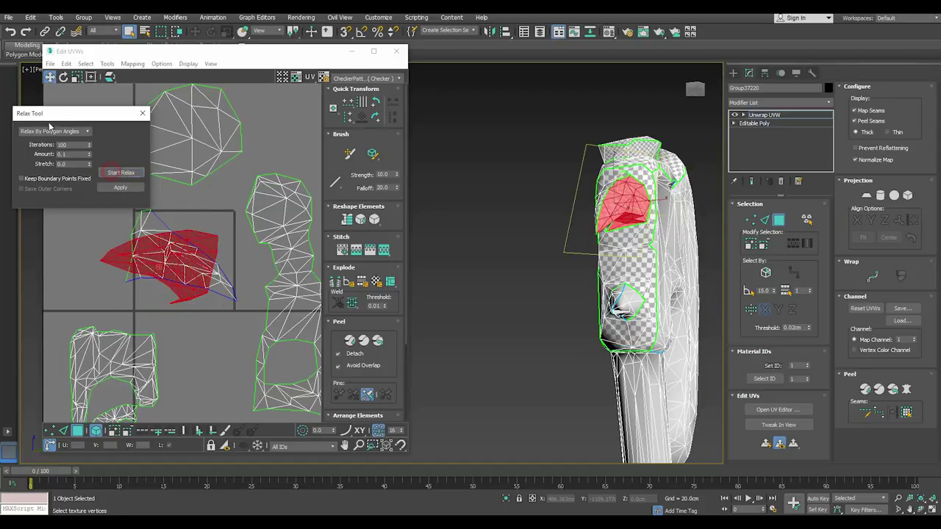
right_click(182, 288)
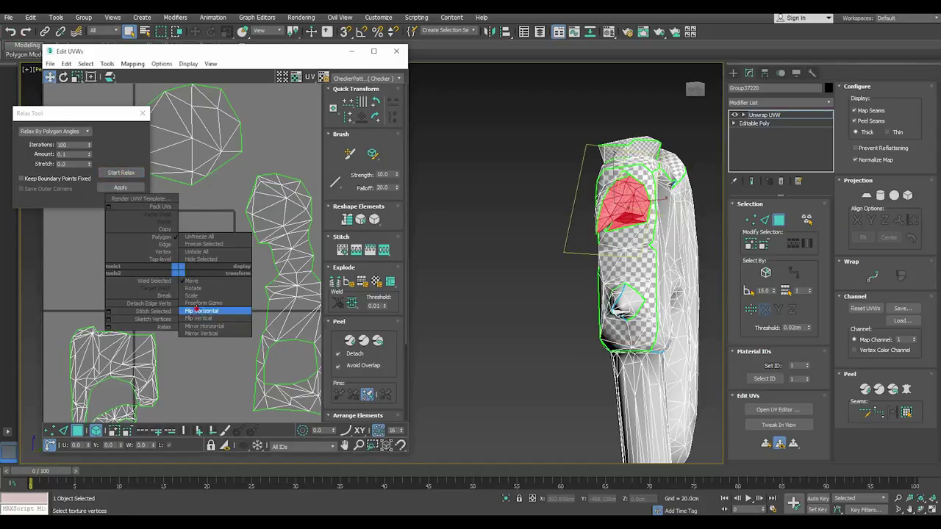
click(213, 310)
click(139, 178)
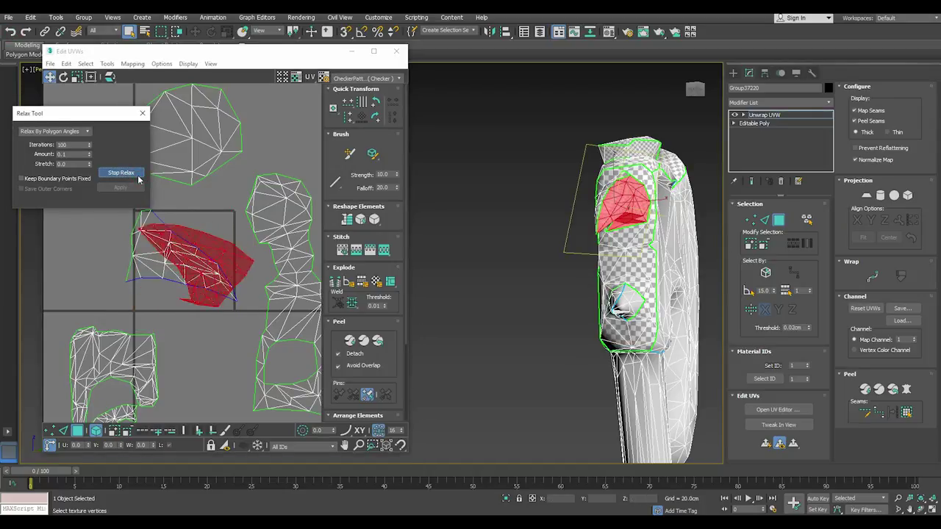
click(137, 174)
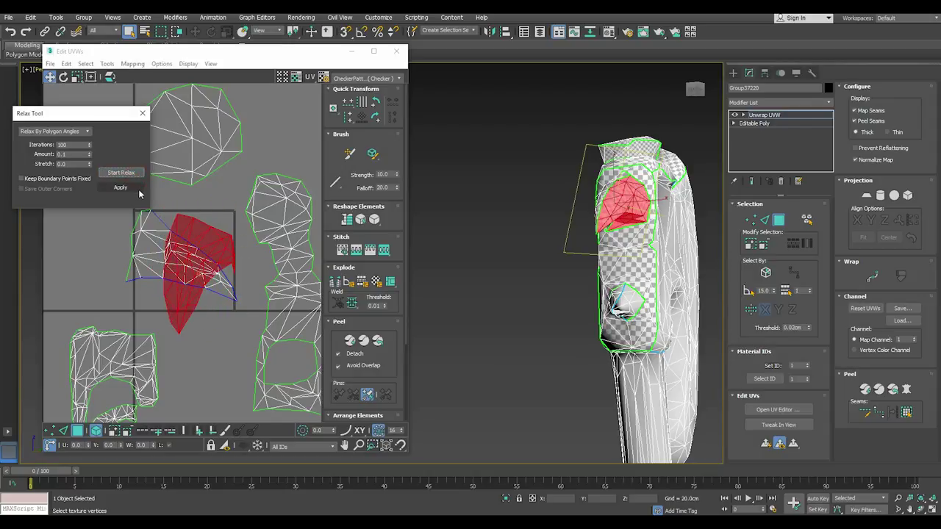
click(65, 77)
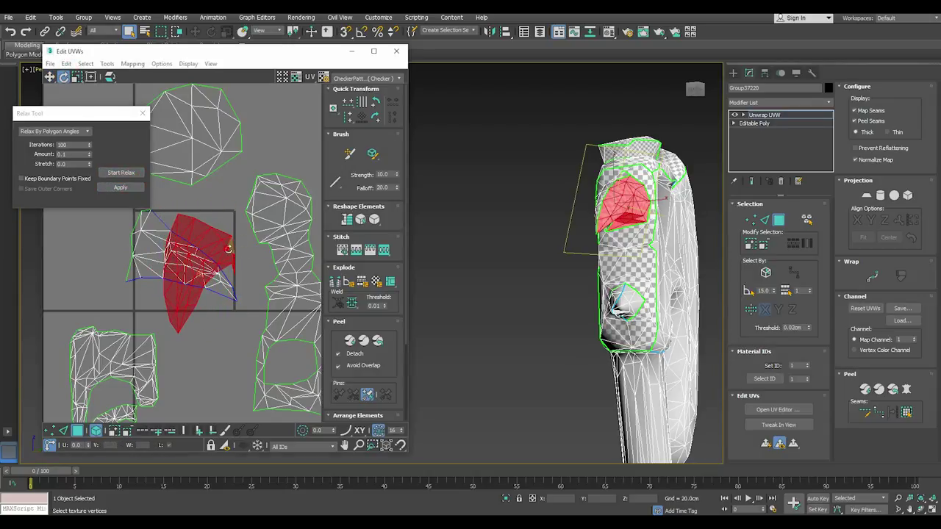
drag(232, 254, 255, 306)
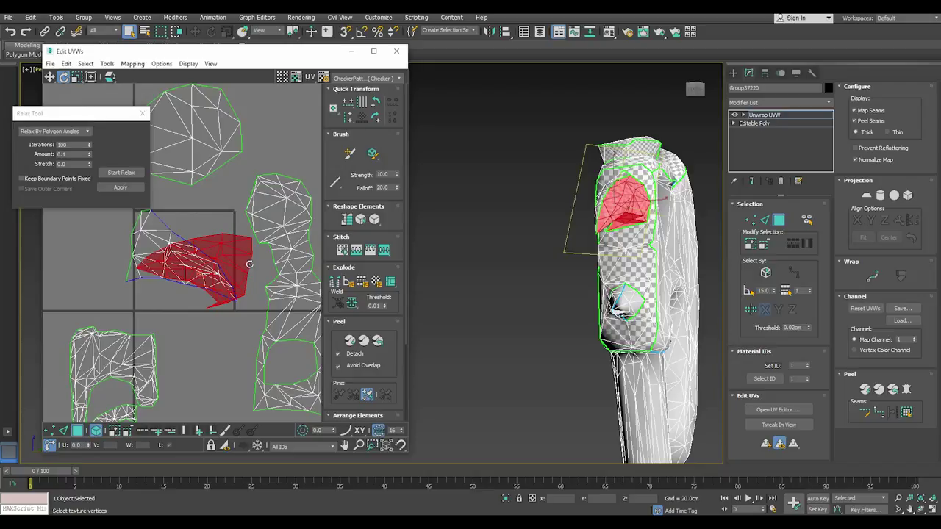
Step: Re-project the horn with an axis-aligned planar map and relax, then undo the relax
alt+middle_drag(580, 326, 558, 323)
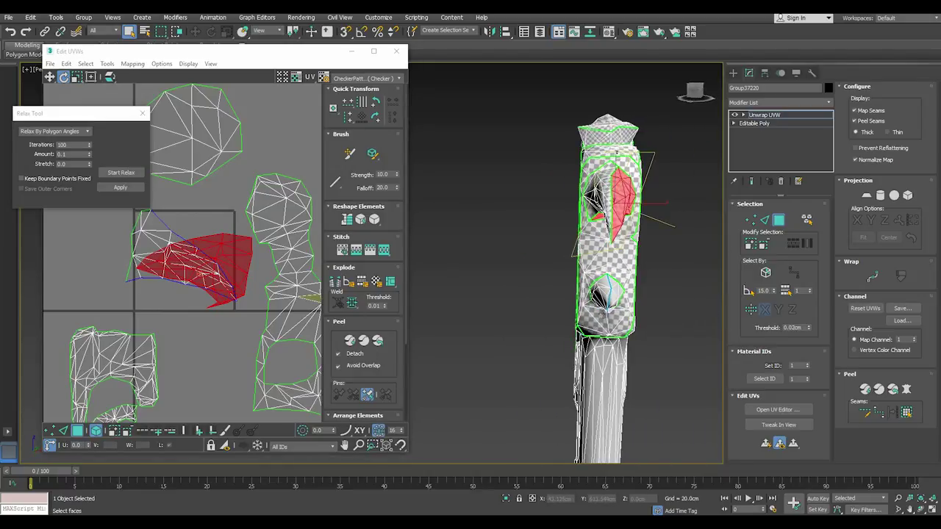
click(866, 195)
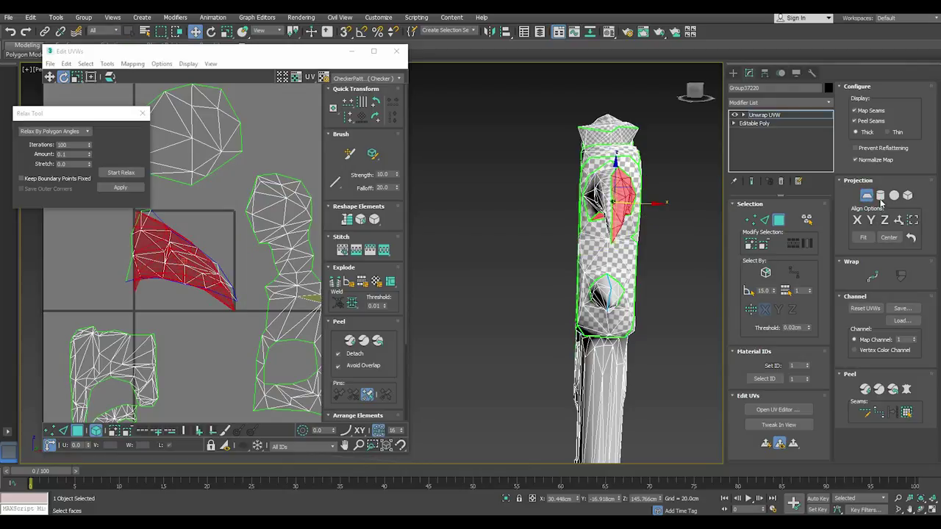
click(884, 220)
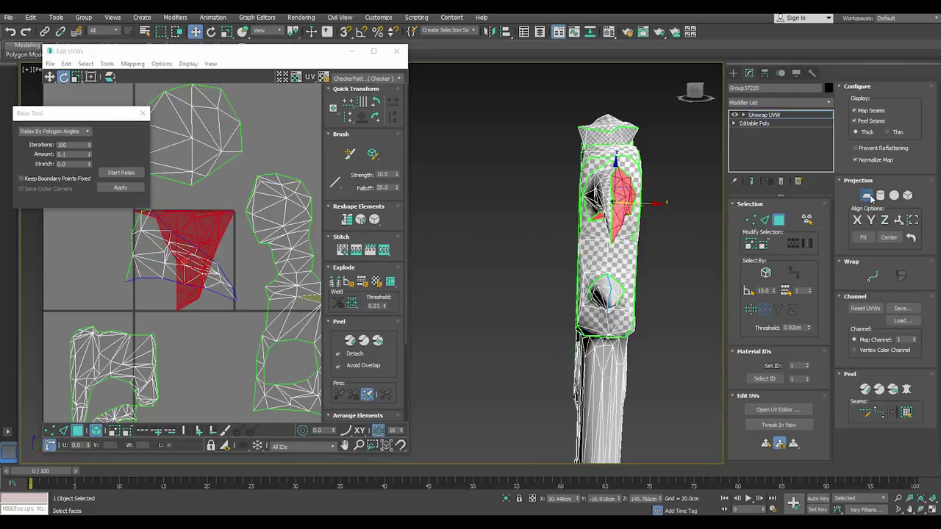
click(867, 195)
click(124, 173)
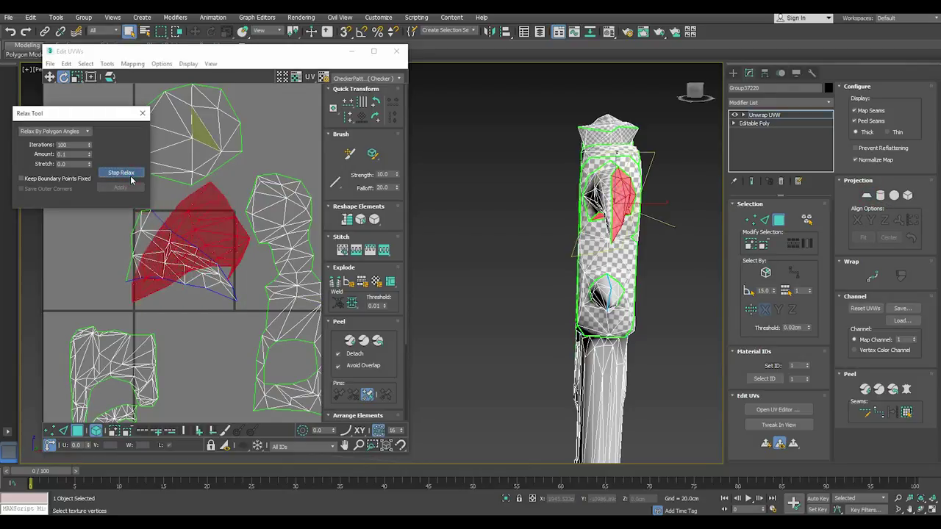
click(131, 175)
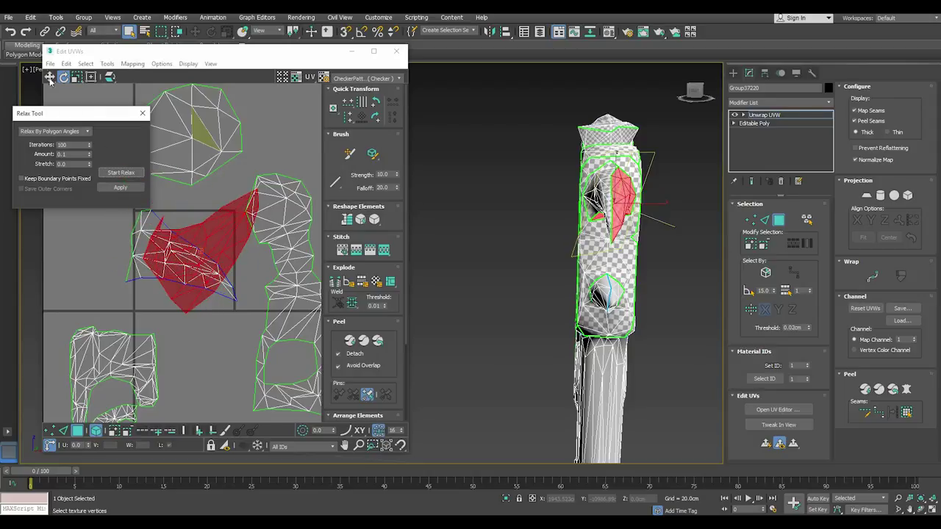
click(18, 33)
Step: Try a relaxed cylindrical projection on the horn, then undo back to the relaxed planar island
click(879, 196)
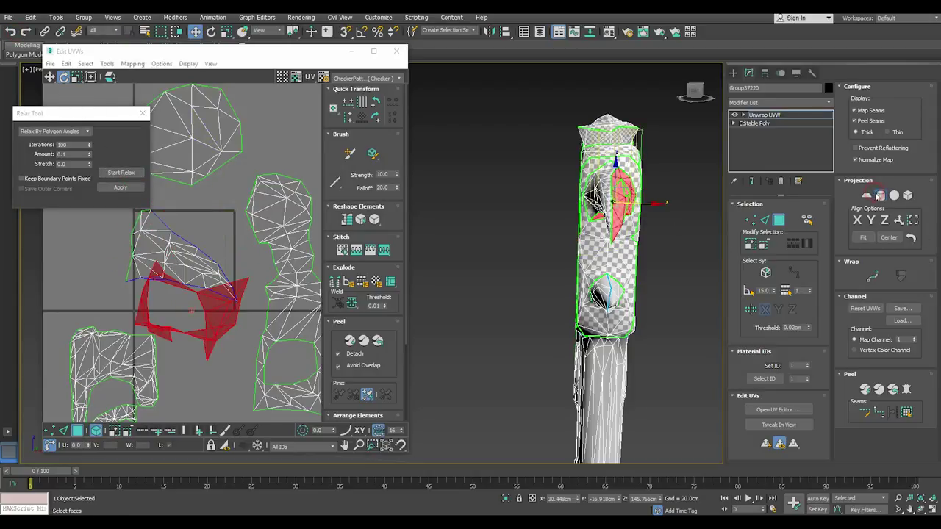
click(873, 222)
click(880, 196)
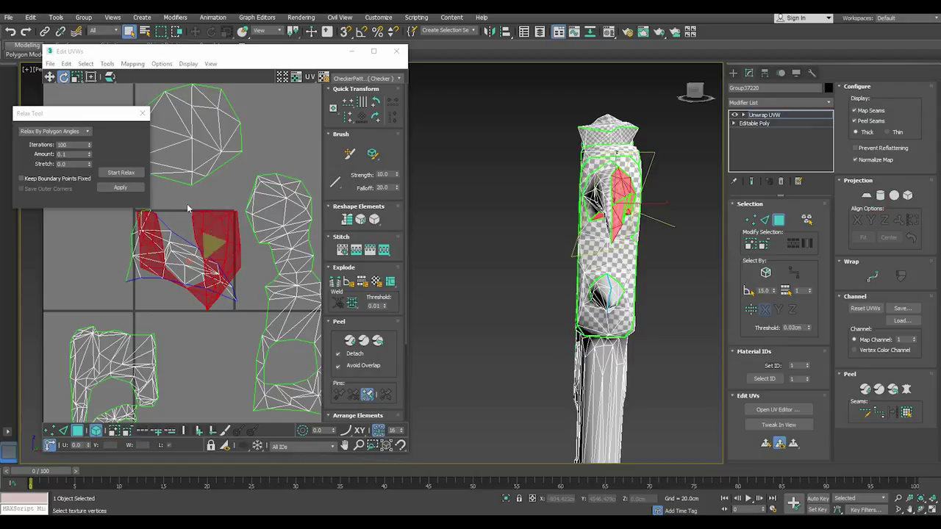
click(121, 173)
click(121, 173)
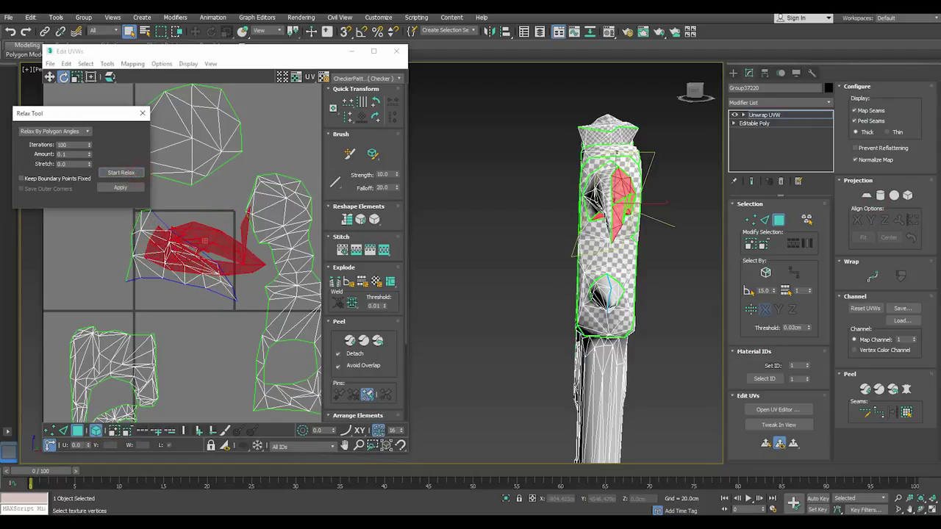
click(12, 32)
click(12, 32)
click(12, 32)
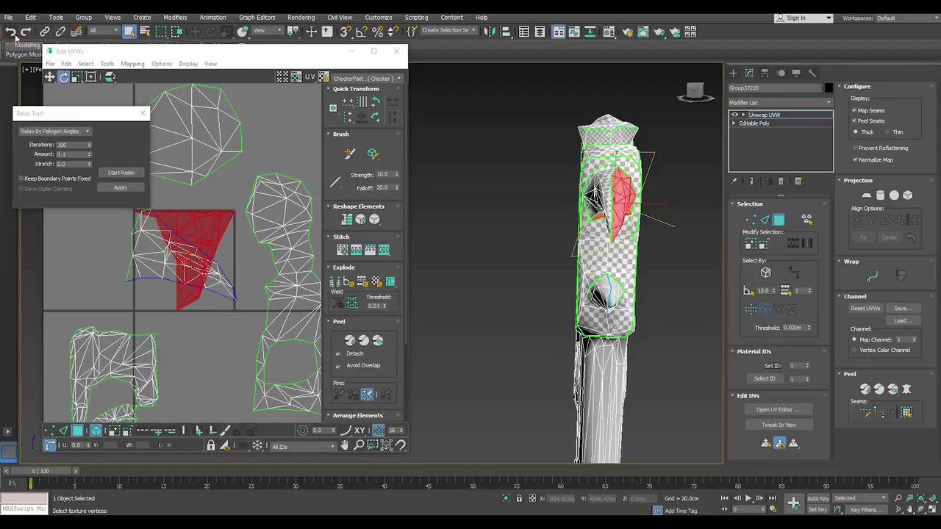
click(12, 32)
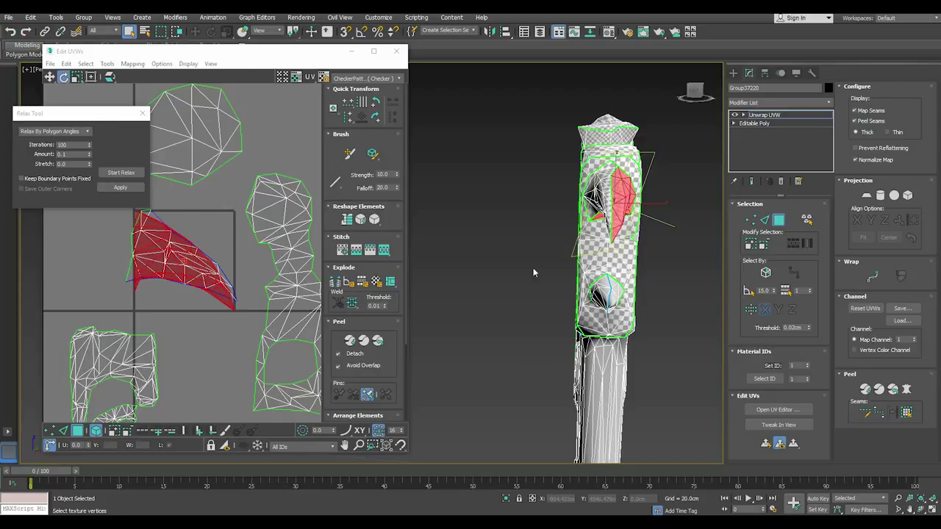
alt+middle_drag(534, 272, 636, 239)
Step: Move the two small curved islands side by side into empty UV space and select both
scroll(636, 239, up, 5)
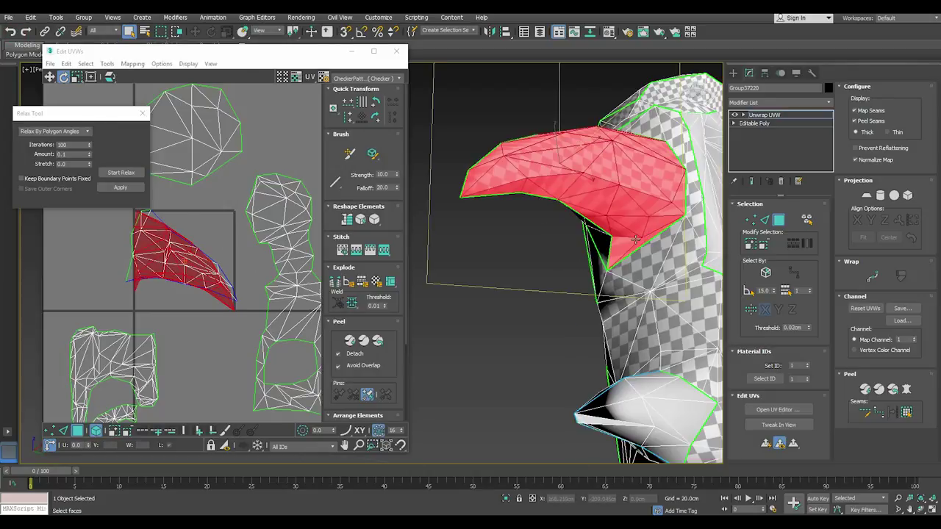
scroll(635, 239, up, 4)
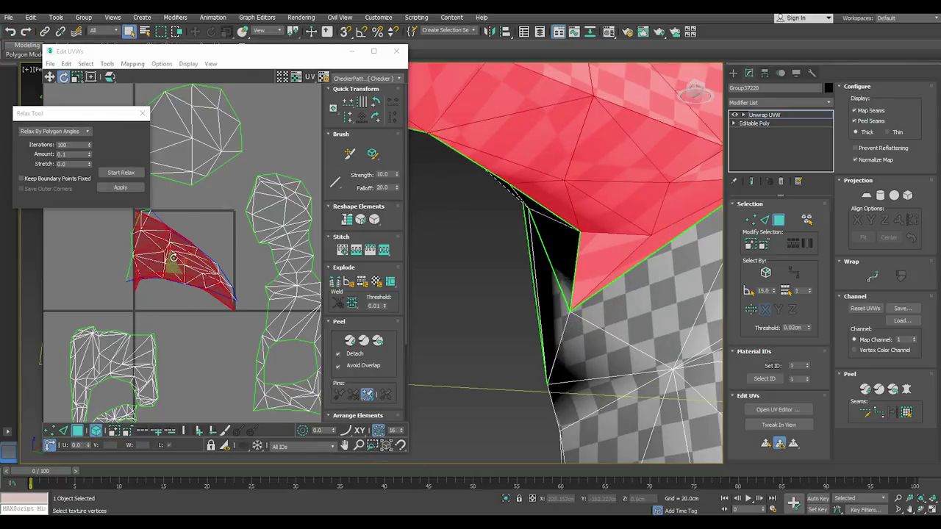
mouse_move(177, 243)
middle_down()
mouse_move(228, 242)
mouse_move(167, 220)
middle_up()
click(167, 220)
click(49, 76)
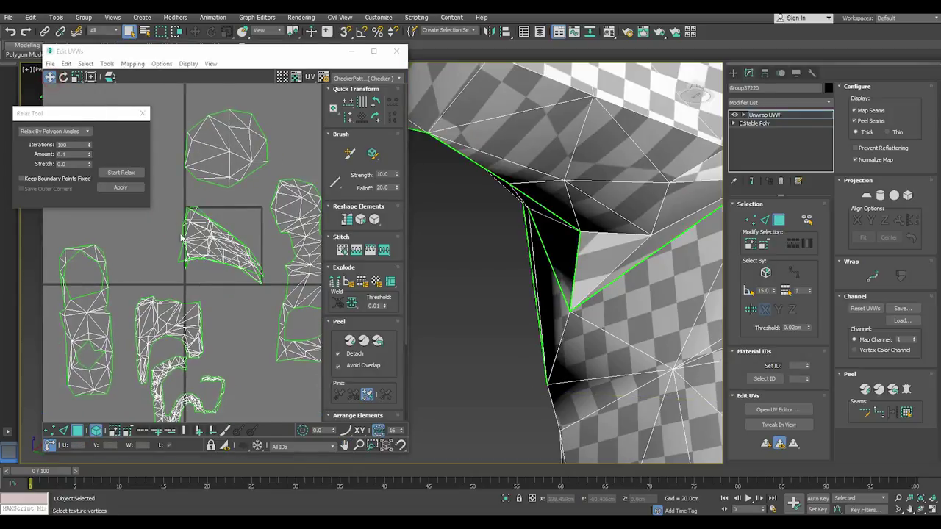
click(197, 235)
drag(203, 236, 137, 213)
middle_drag(179, 252, 231, 326)
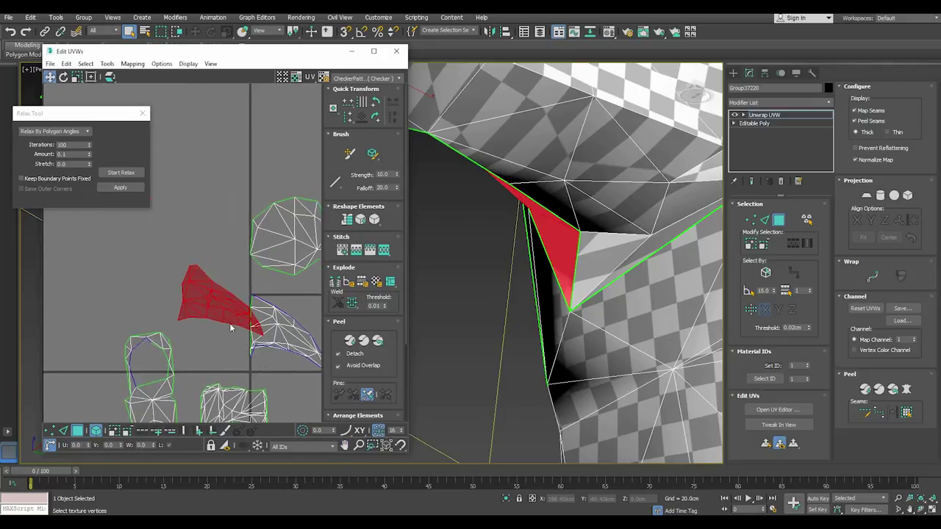
drag(220, 301, 171, 283)
click(294, 331)
drag(294, 331, 208, 220)
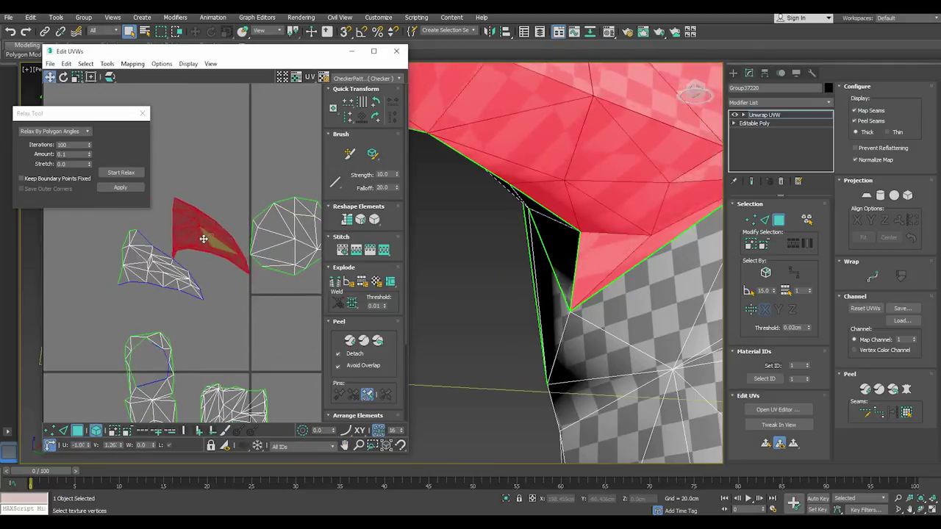
ctrl+click(156, 289)
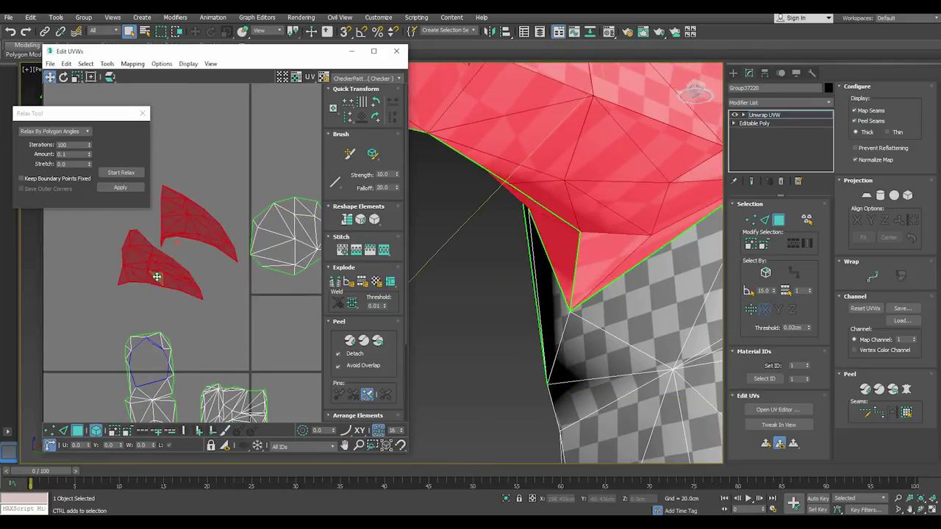
Step: Stitch the two islands, undo it, retry and undo again, then clear the selection
click(383, 253)
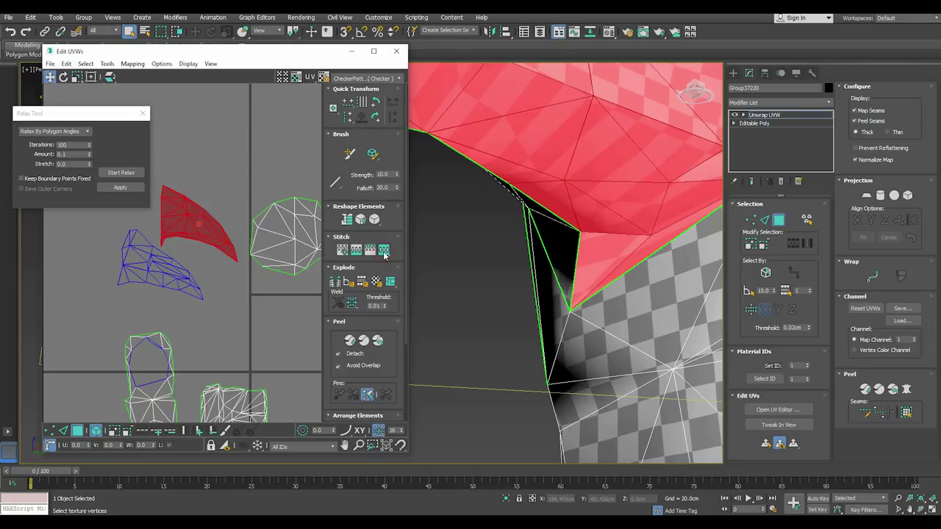
click(11, 33)
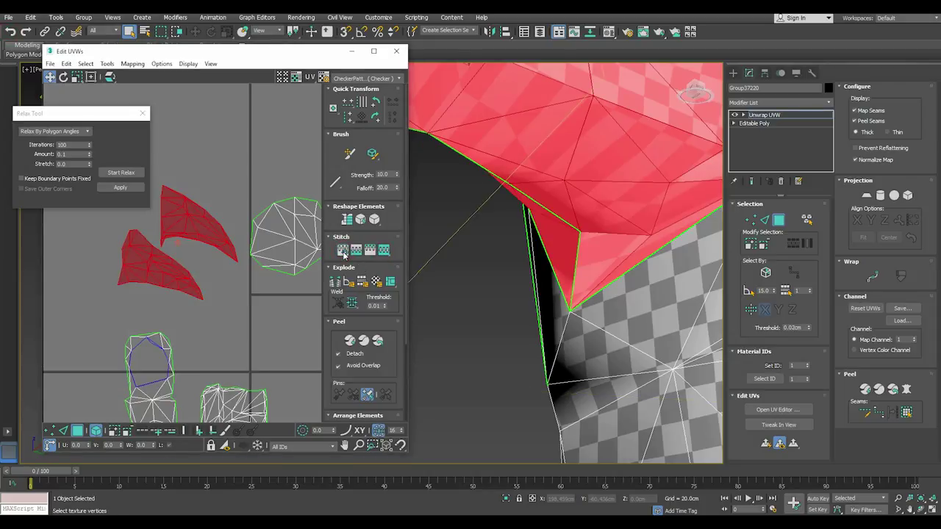
click(343, 251)
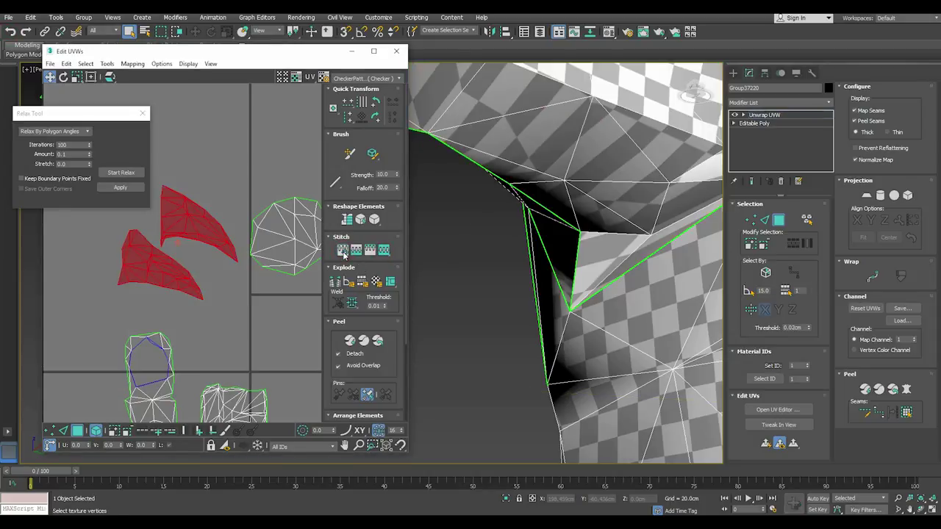
click(11, 33)
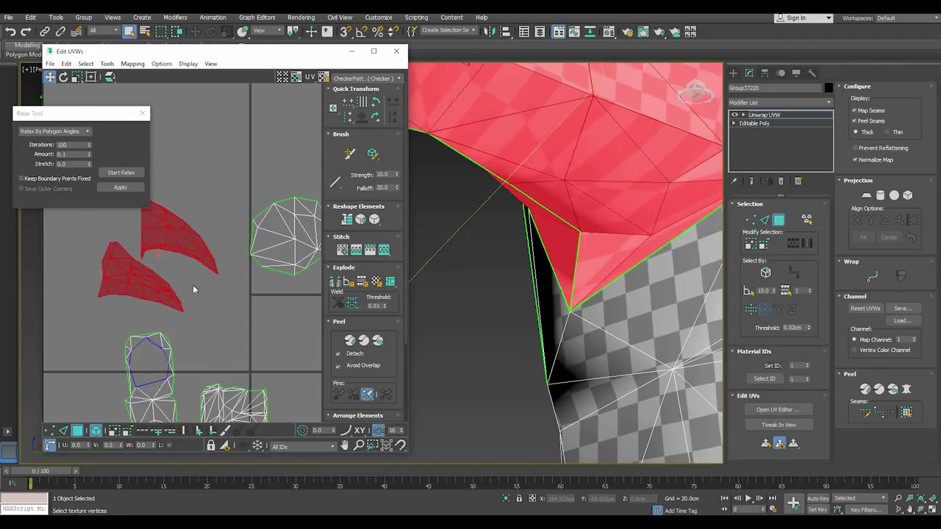
click(194, 286)
click(63, 430)
Step: Shift the UV view down and orbit to the cut-open cavity, picking its vertical seam edge
double_click(177, 242)
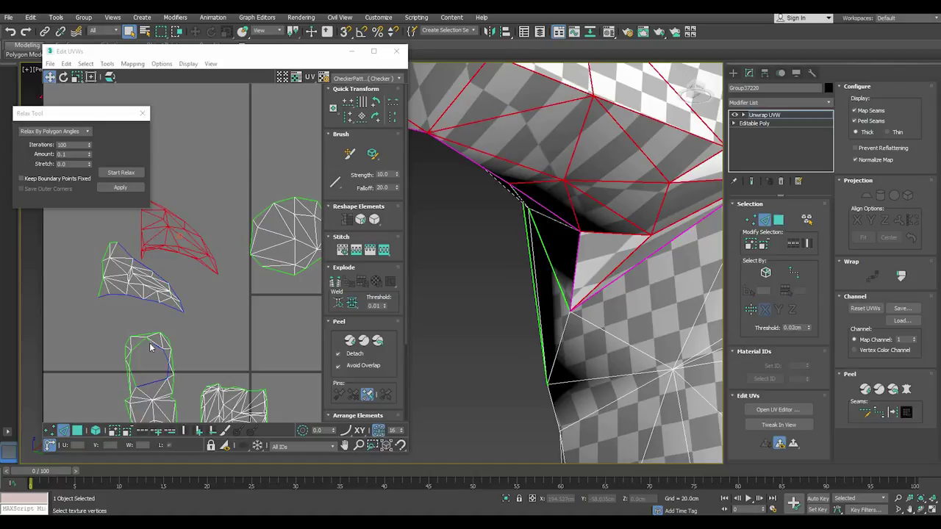
click(161, 276)
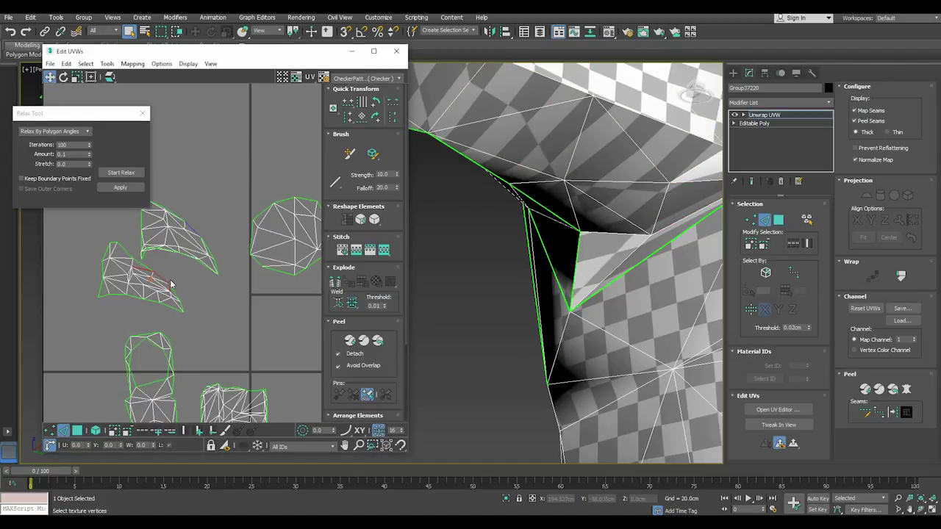
mouse_move(170, 283)
middle_down()
mouse_move(151, 306)
mouse_move(163, 337)
middle_up()
mouse_move(646, 236)
middle_down()
mouse_move(627, 276)
mouse_move(584, 321)
middle_up()
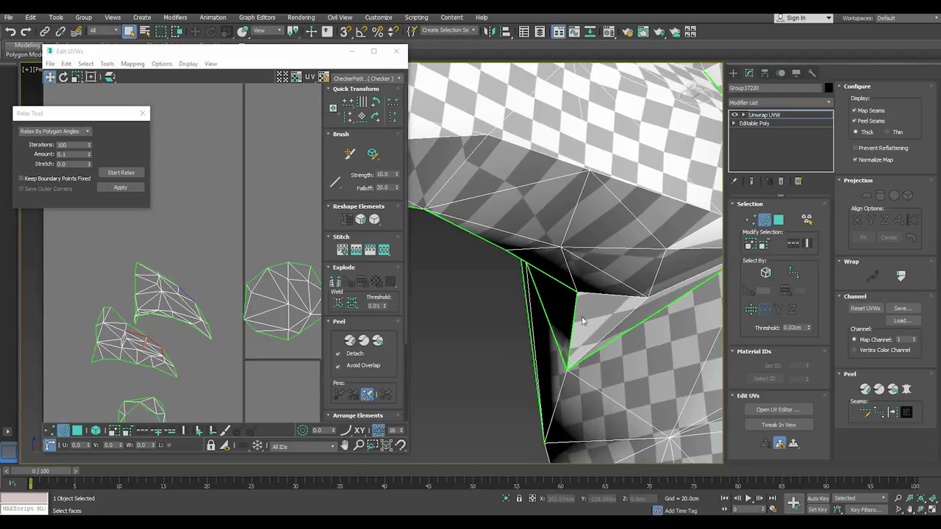
scroll(579, 324, down, 5)
mouse_move(572, 283)
alt+middle_down()
mouse_move(616, 306)
mouse_move(525, 272)
alt+middle_up()
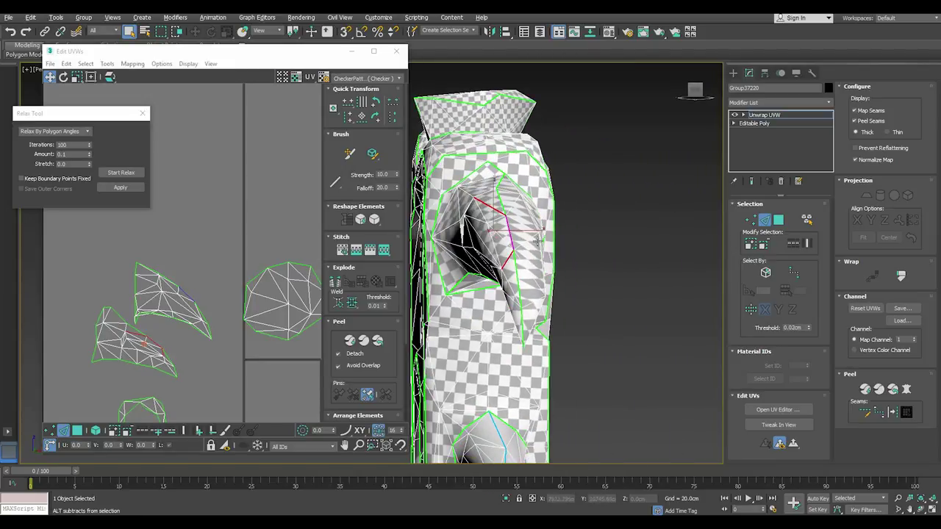
click(514, 280)
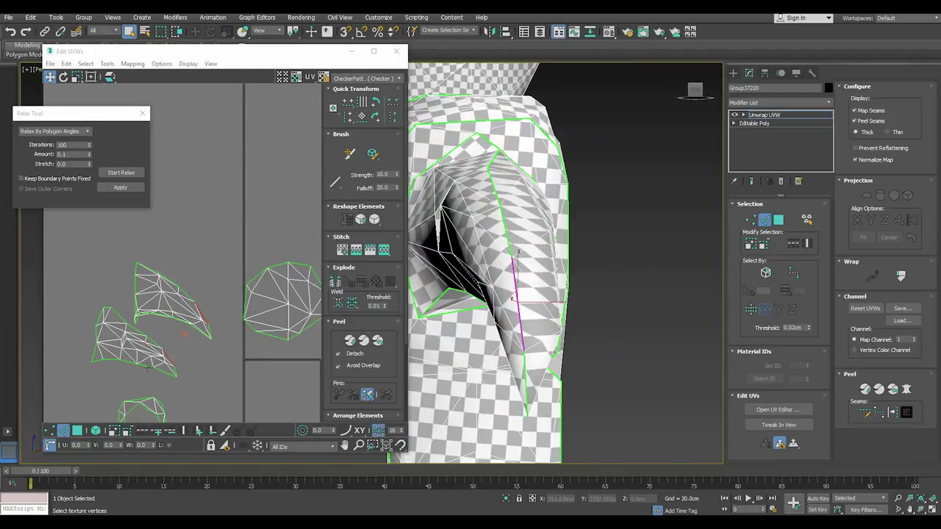
Step: Flip the curved island horizontally, rotate it about 69°, and nudge it beside its neighbour
click(79, 431)
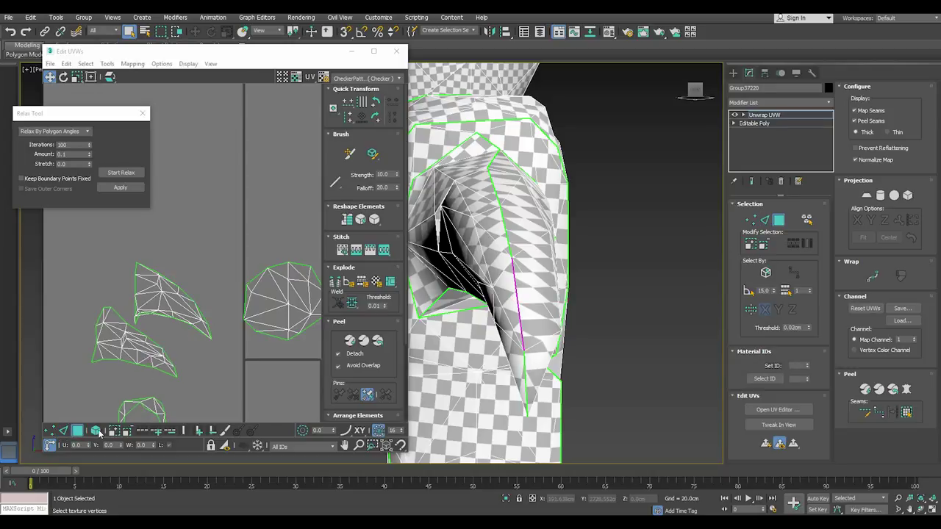
click(171, 289)
right_click(167, 284)
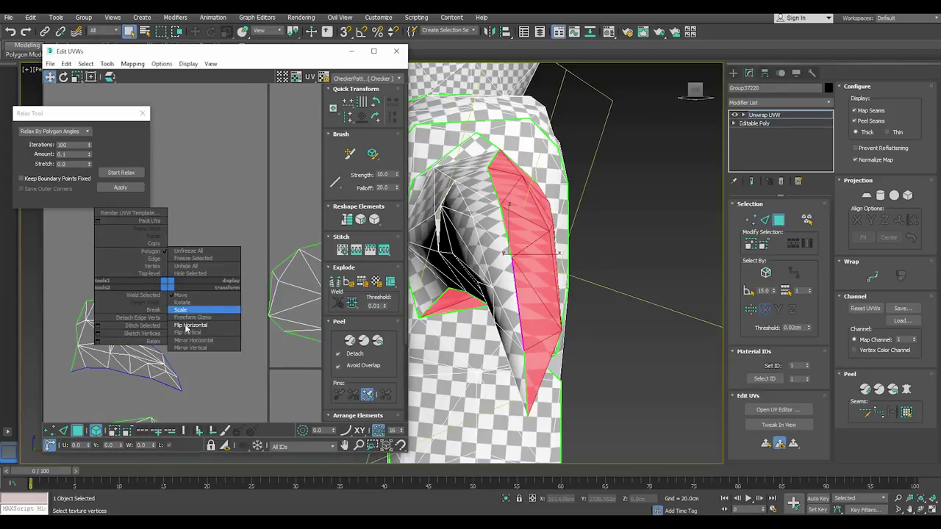
click(186, 327)
click(63, 78)
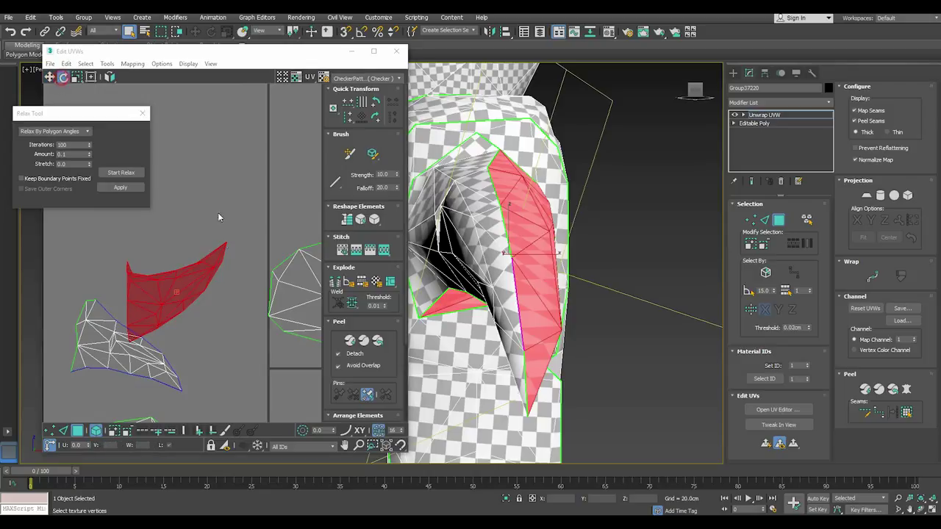
drag(220, 256, 224, 319)
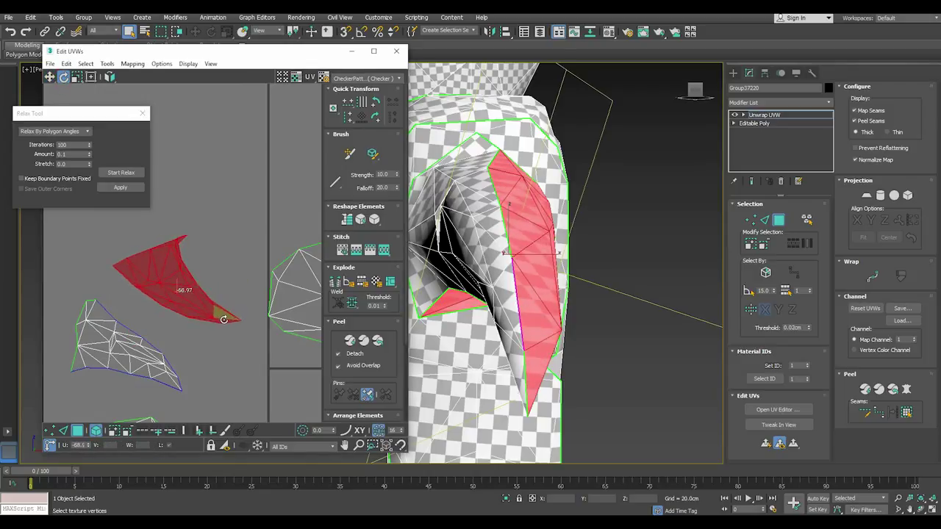
click(49, 77)
drag(173, 295, 159, 331)
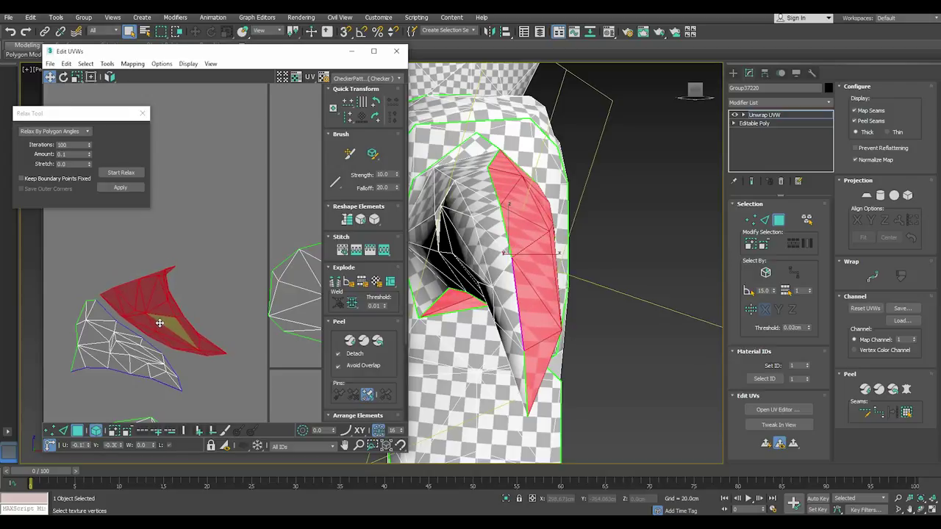
click(63, 431)
scroll(180, 371, up, 2)
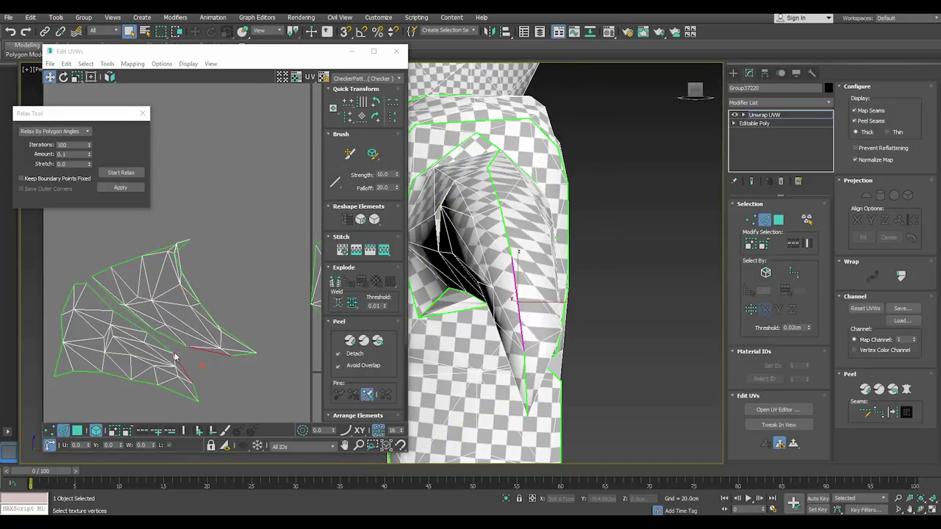
Step: Select the shared seam edges between the two curved horn UV islands
double_click(163, 347)
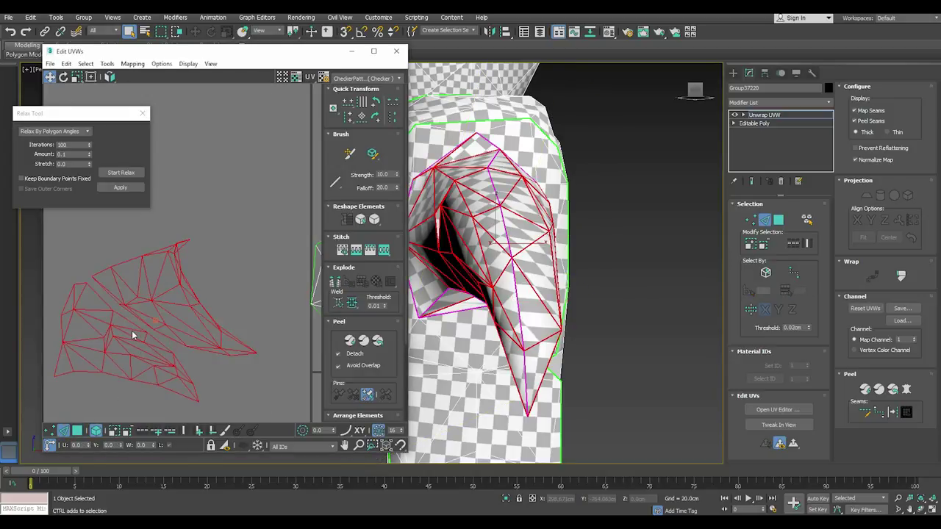
click(240, 381)
click(178, 361)
ctrl+click(176, 365)
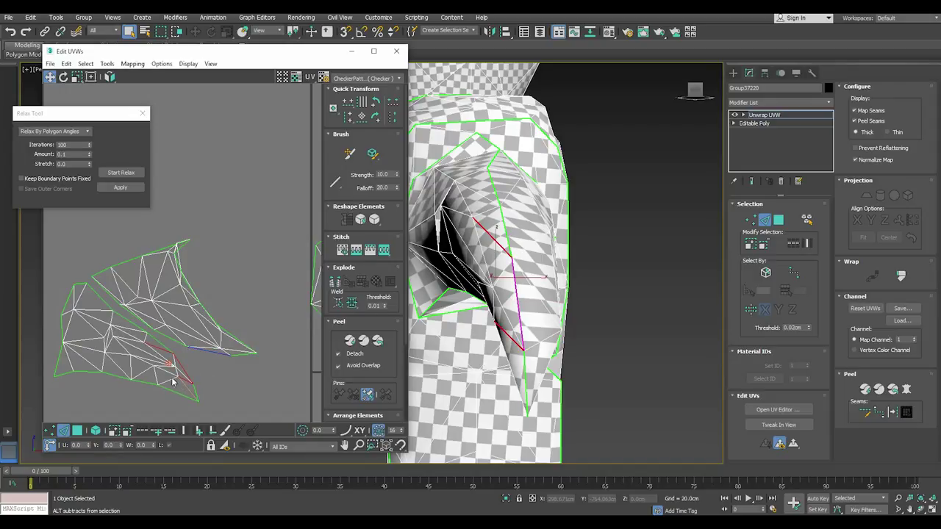
ctrl+click(193, 390)
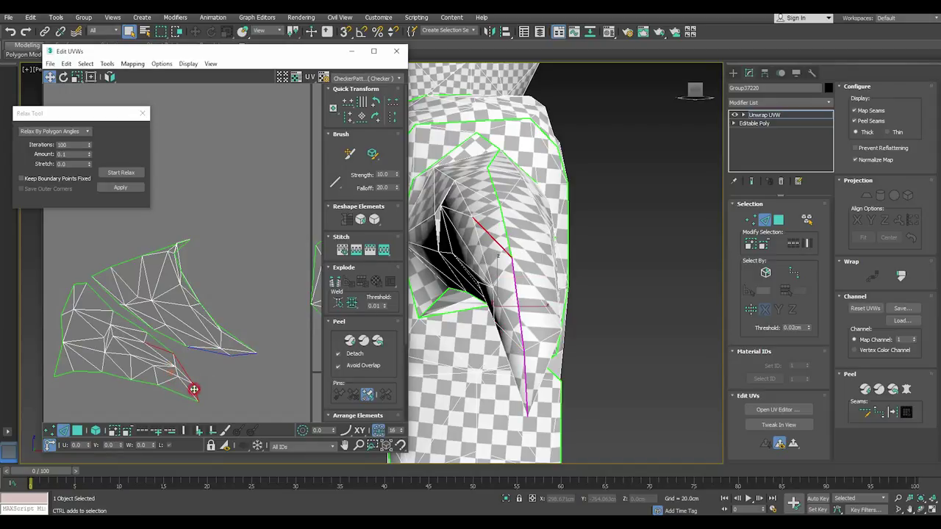
click(156, 431)
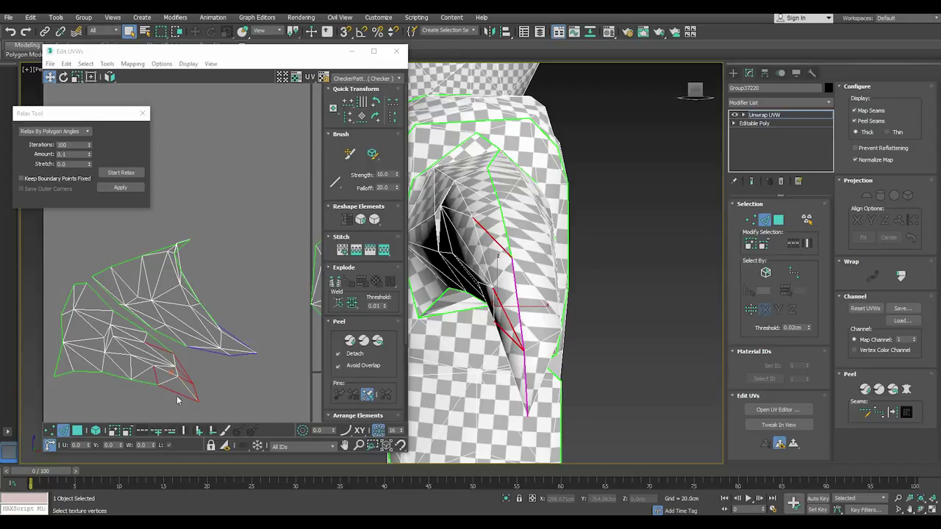
click(115, 373)
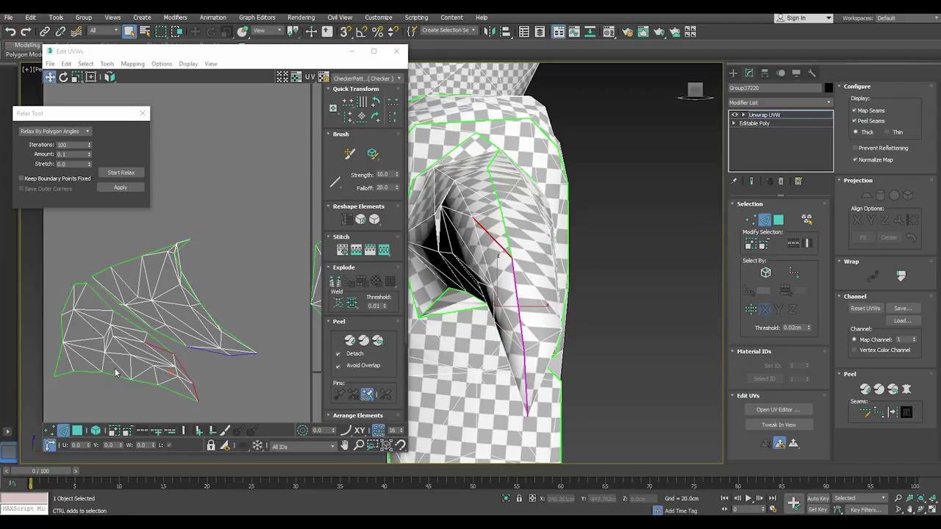
click(159, 349)
click(156, 340)
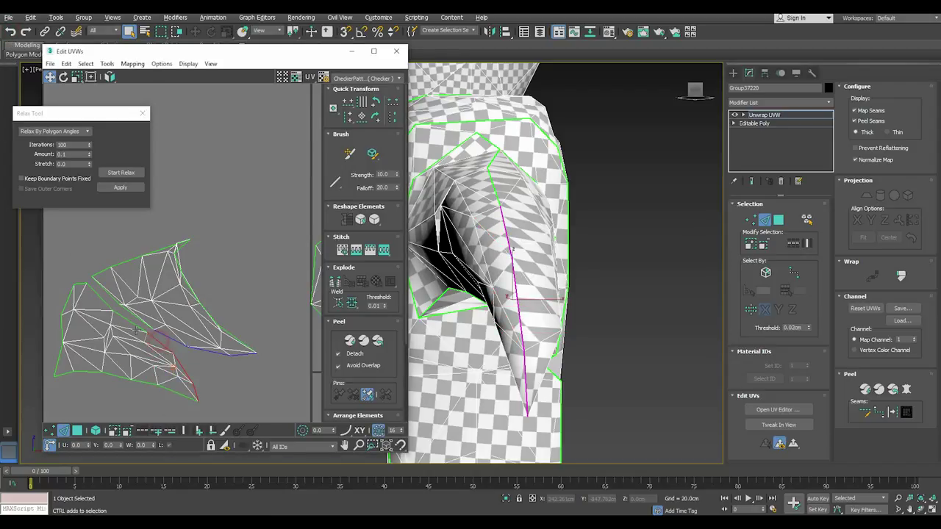
click(128, 322)
click(98, 297)
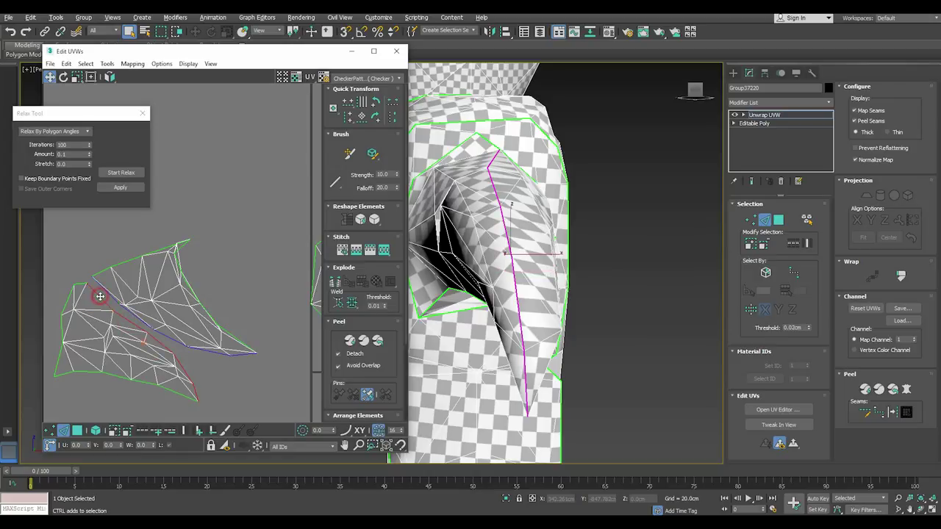
Step: Stitch the two horn islands along their shared seam, undoing and redoing the stitch once
click(391, 253)
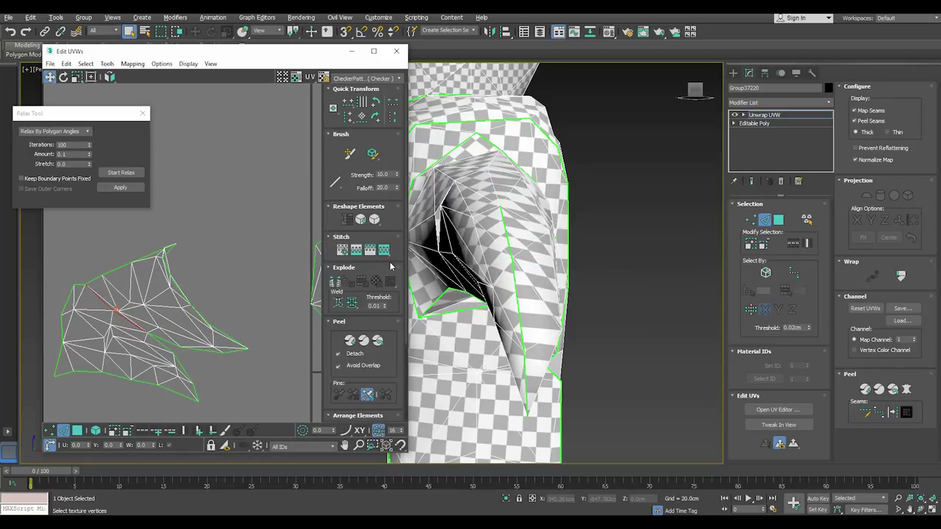
click(11, 31)
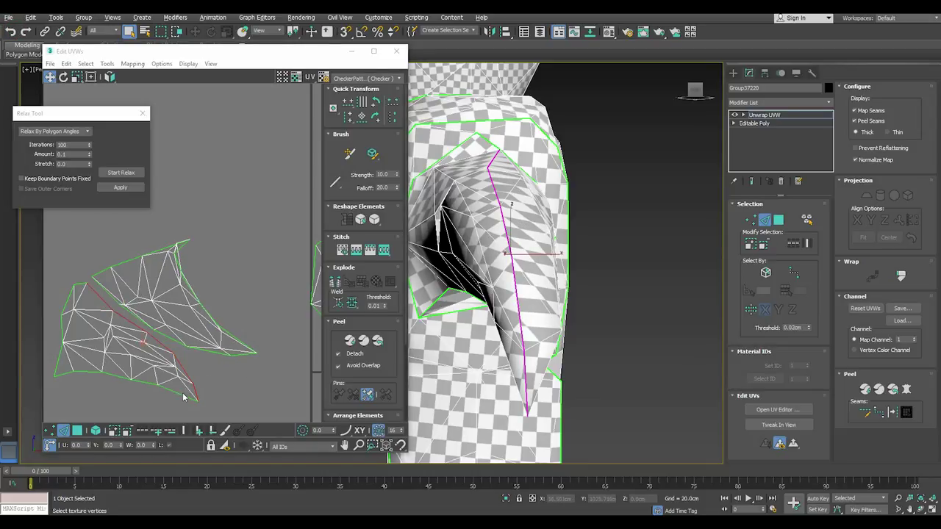
scroll(208, 372, up, 2)
click(206, 346)
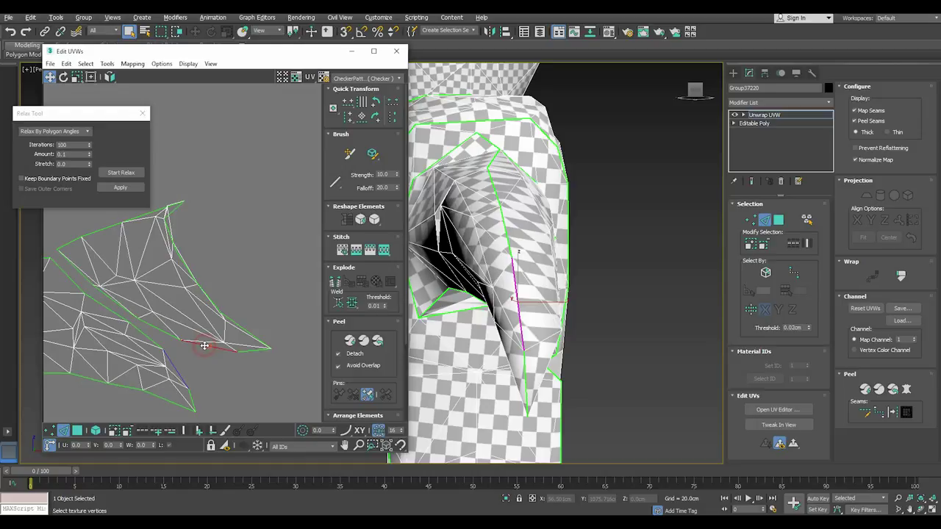
click(9, 33)
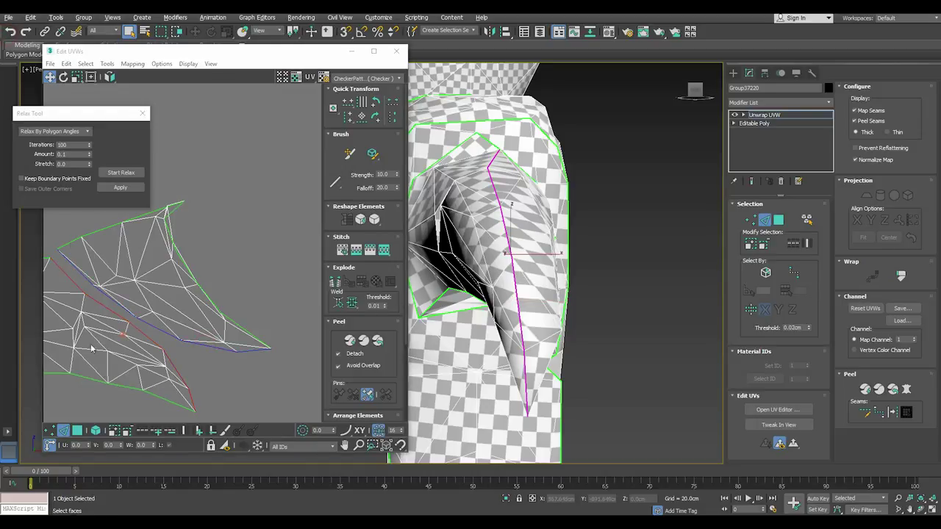
click(382, 254)
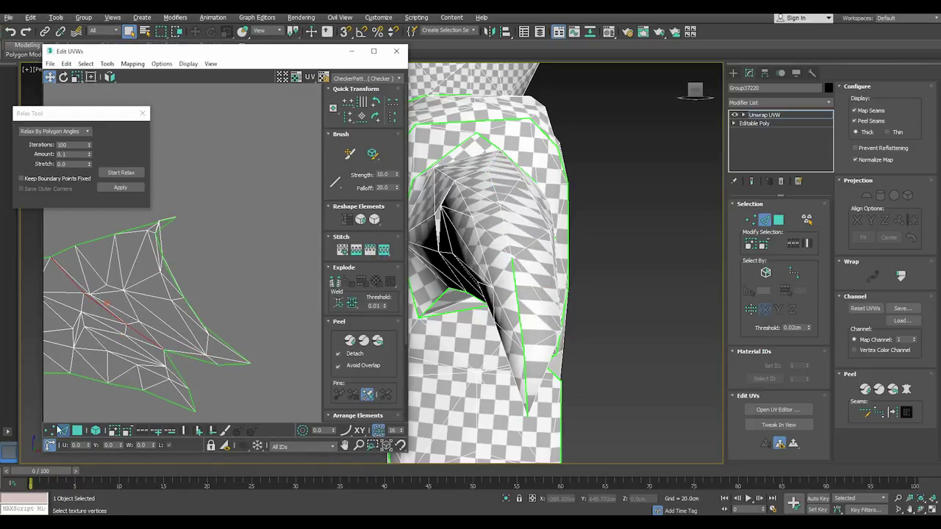
click(53, 430)
Step: Weld the stray vertex and the tip vertex onto their neighbouring vertices
click(341, 303)
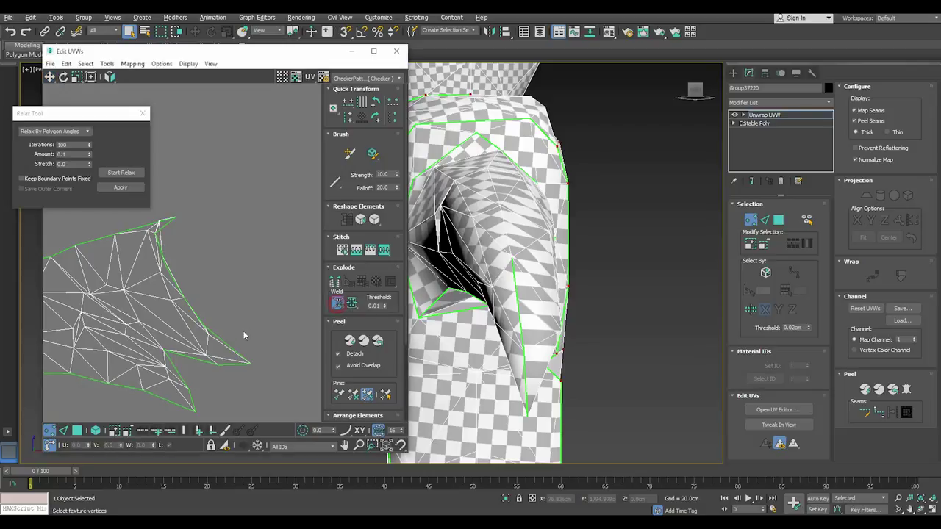
drag(217, 366, 190, 386)
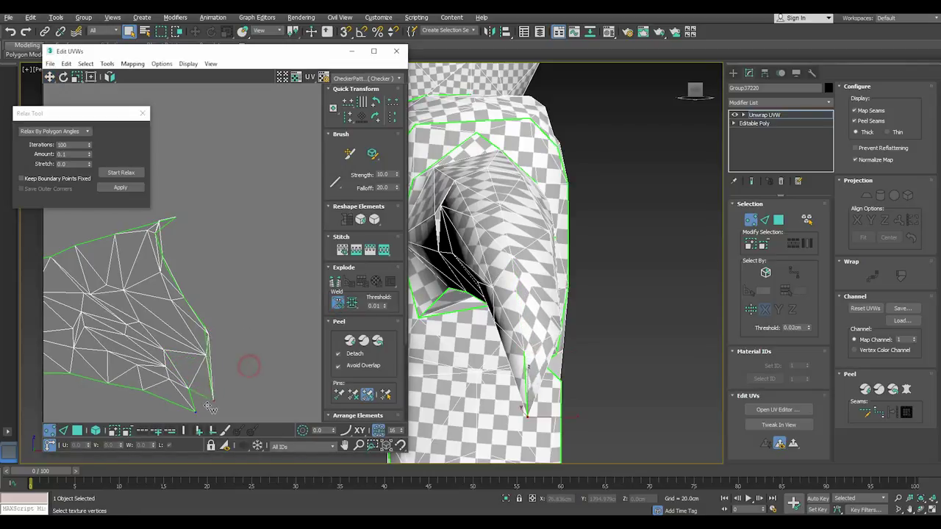
drag(249, 365, 207, 417)
Step: Select the stitched horn island as an element, relax it and apply the relaxation
click(83, 431)
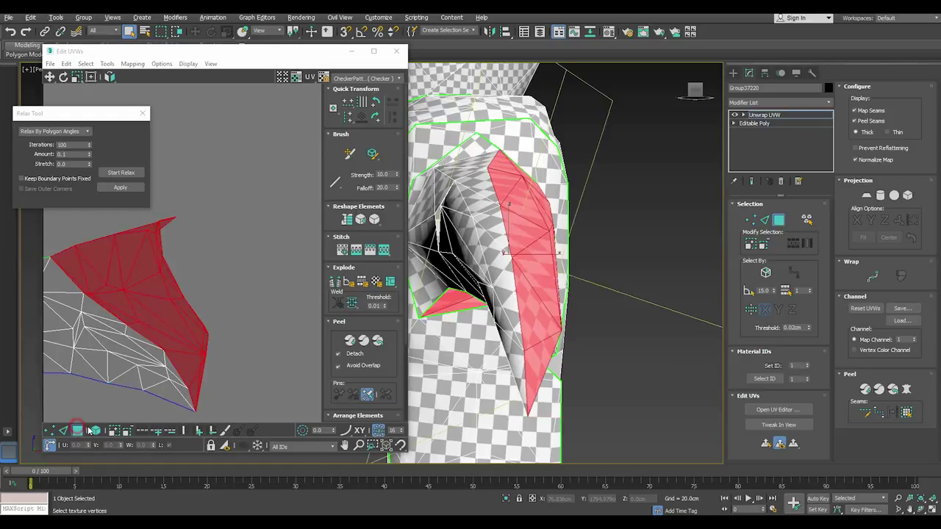
click(95, 431)
click(115, 174)
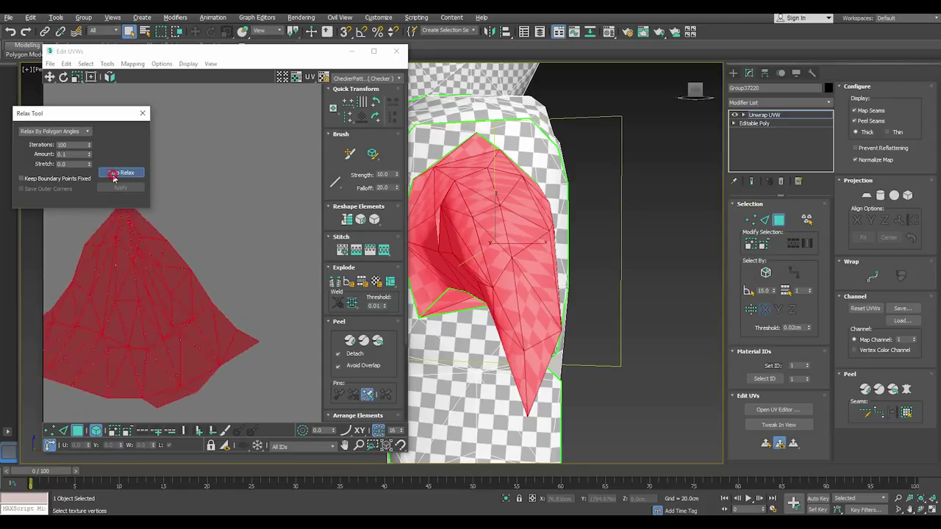
click(114, 175)
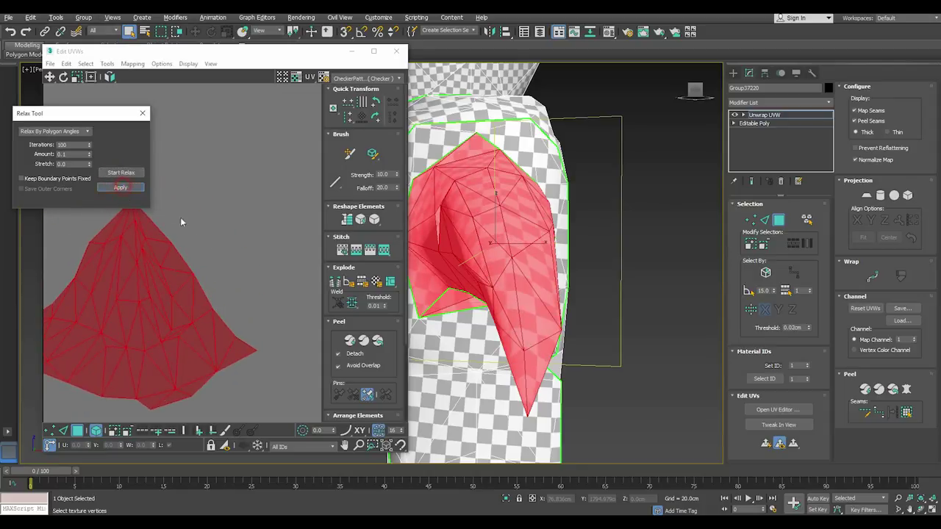
click(224, 251)
scroll(530, 279, down, 2)
Step: Pull the horn island's left tip vertex down and outward
alt+middle_drag(531, 279, 524, 270)
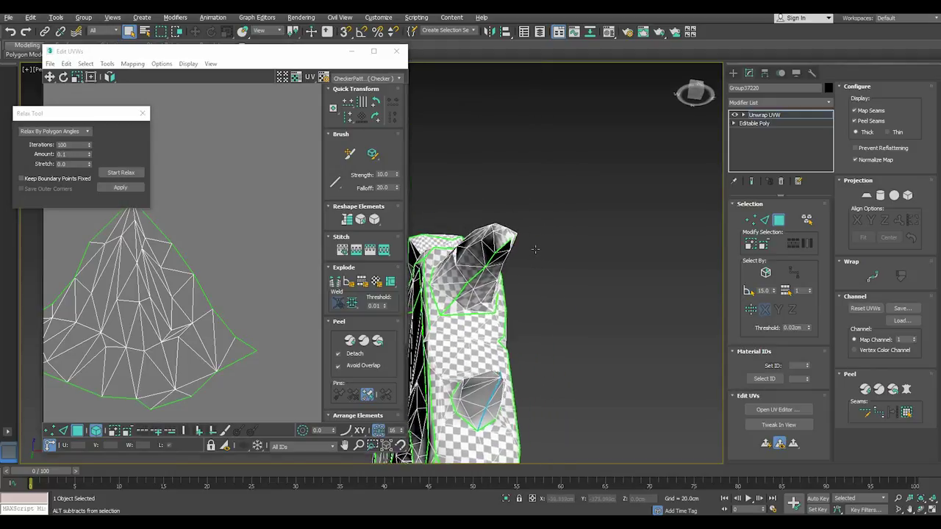
alt+middle_drag(464, 300, 504, 303)
scroll(503, 303, up, 3)
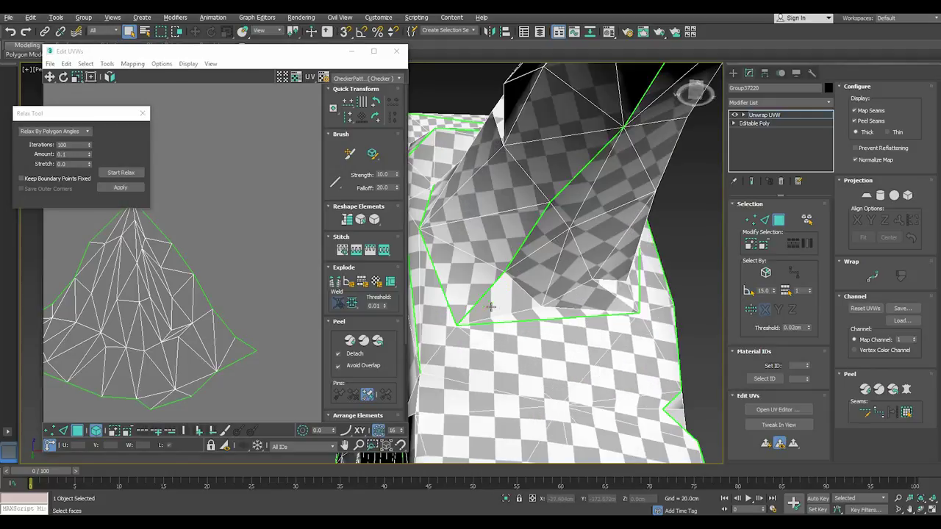
scroll(241, 311, up, 1)
scroll(242, 311, up, 1)
scroll(94, 274, up, 1)
click(50, 431)
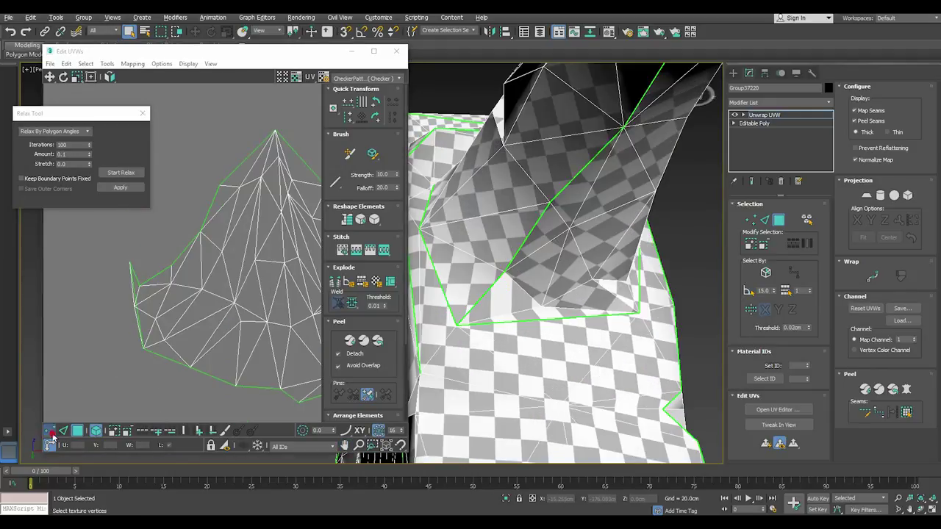
mouse_move(105, 273)
middle_down()
mouse_move(178, 273)
mouse_move(140, 267)
middle_up()
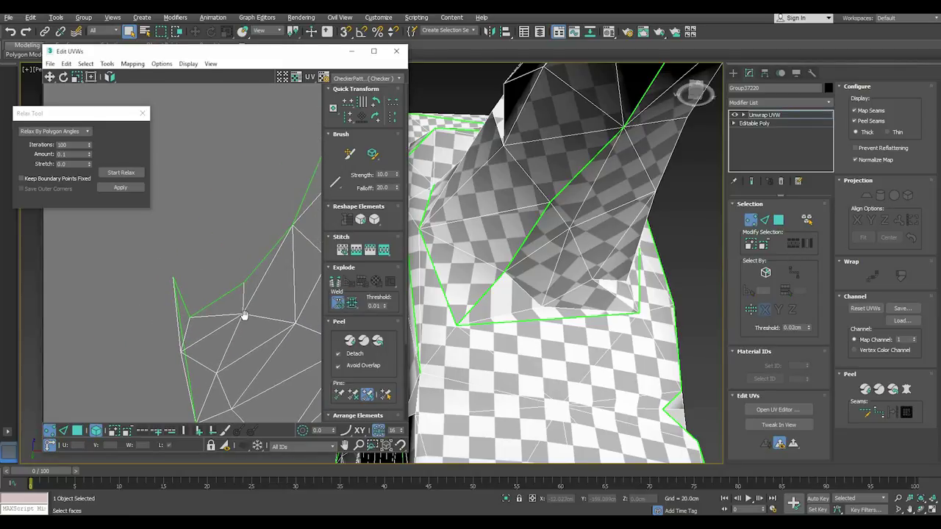
scroll(165, 301, down, 1)
click(49, 76)
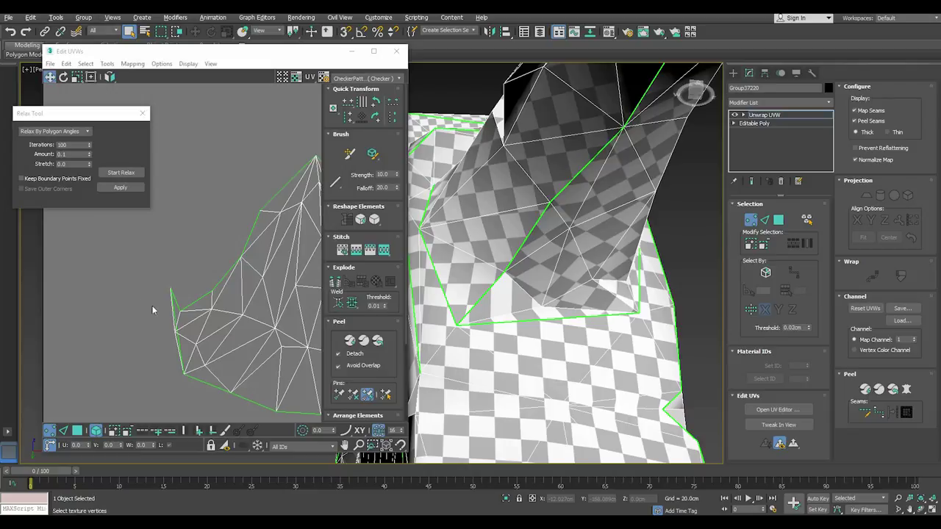
click(149, 274)
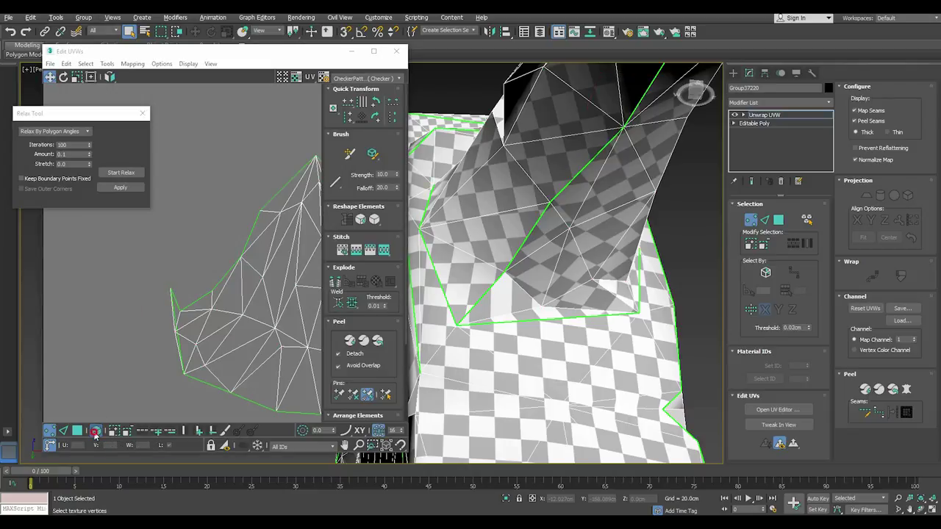
drag(172, 286, 126, 268)
drag(171, 291, 131, 339)
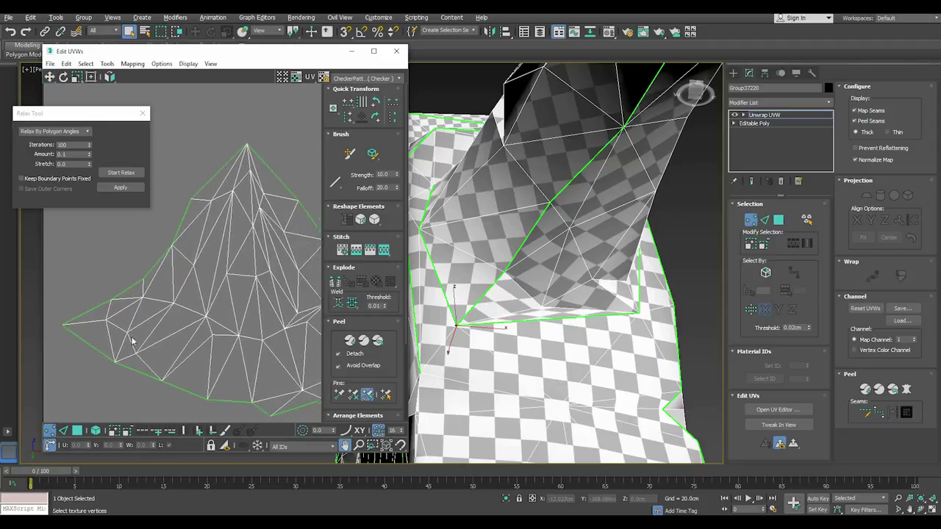
Step: Select the whole horn island, relax it again and clear the selection
click(76, 432)
click(94, 432)
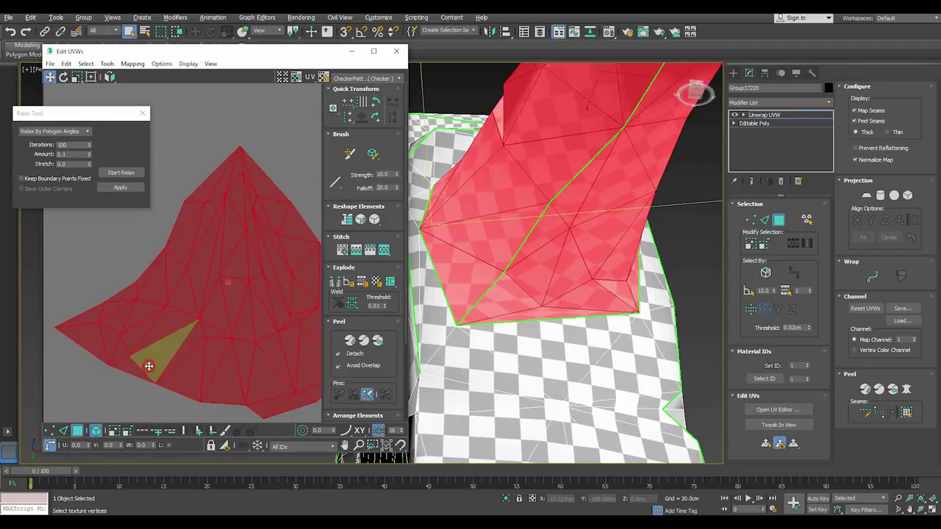
click(114, 171)
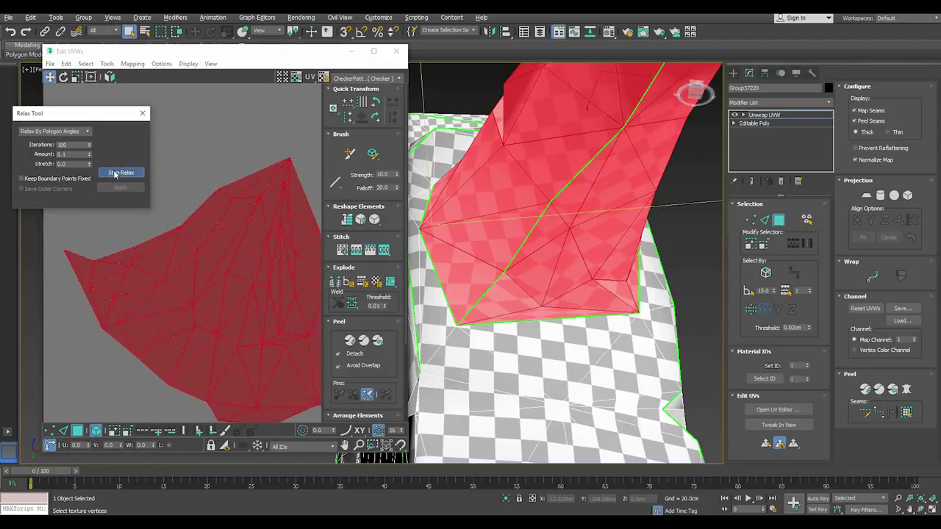
click(115, 172)
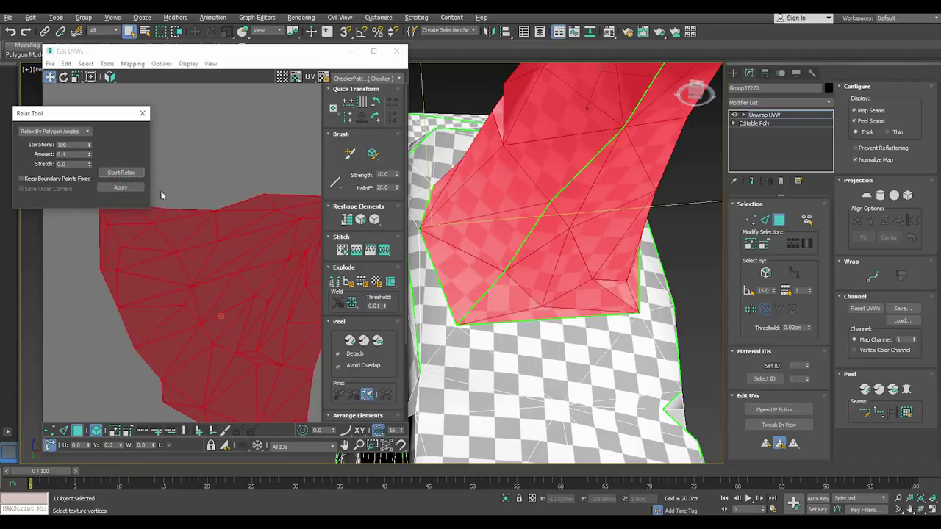
click(200, 191)
scroll(148, 314, down, 3)
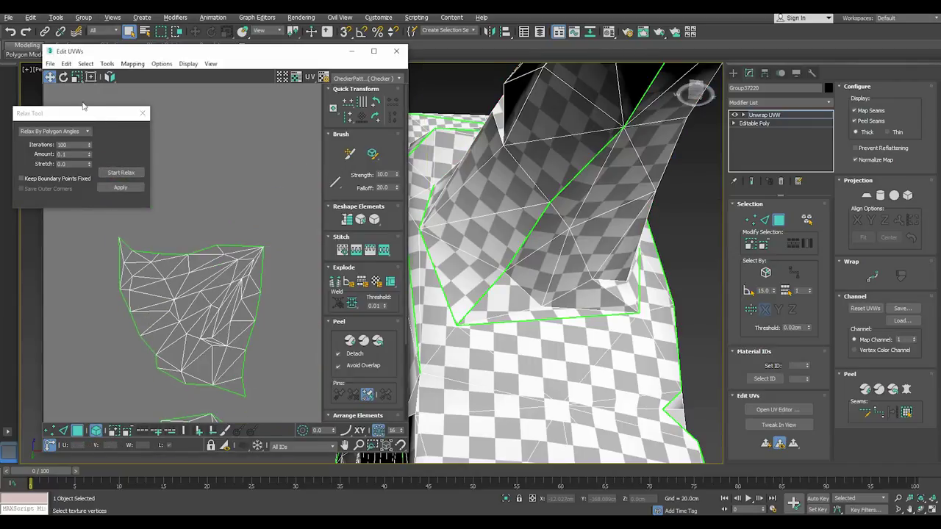
Step: Place the horn island left of the other islands, cancelling a trial rotation
click(64, 76)
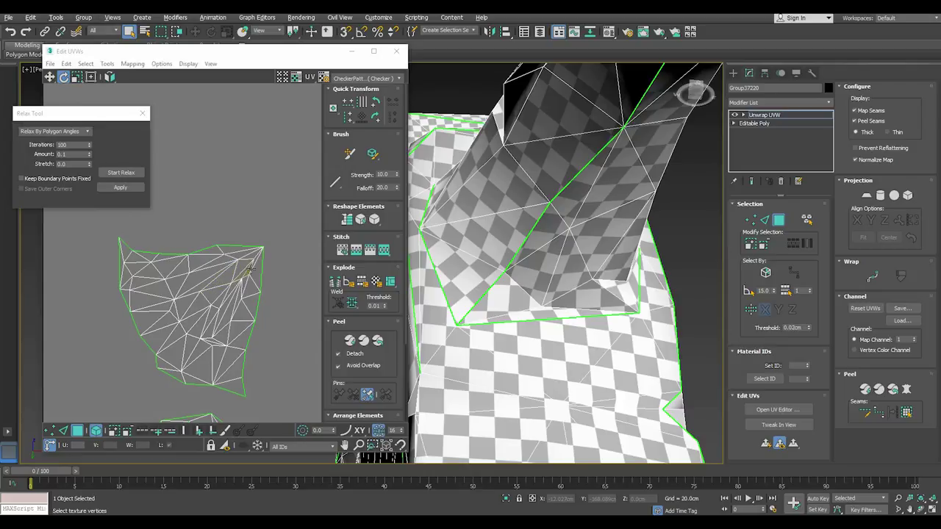
drag(248, 272, 207, 228)
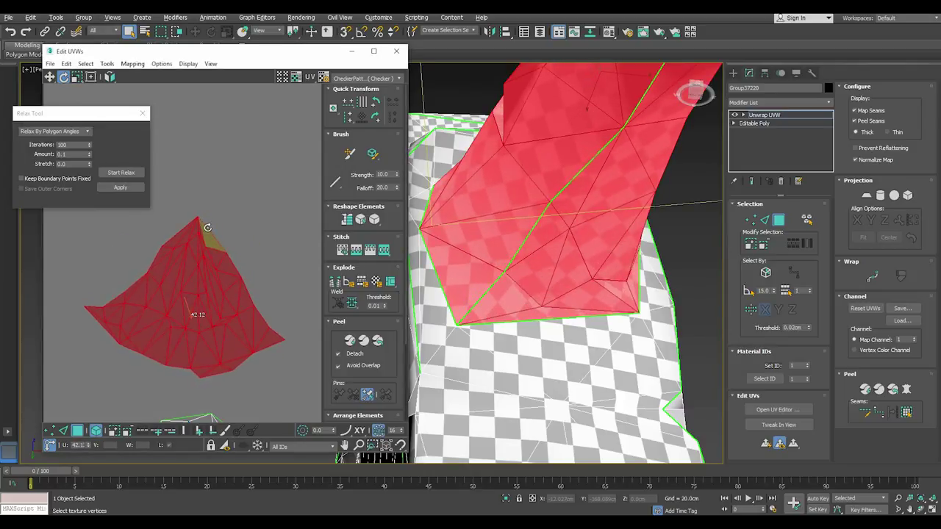
right_click(207, 228)
scroll(129, 276, down, 3)
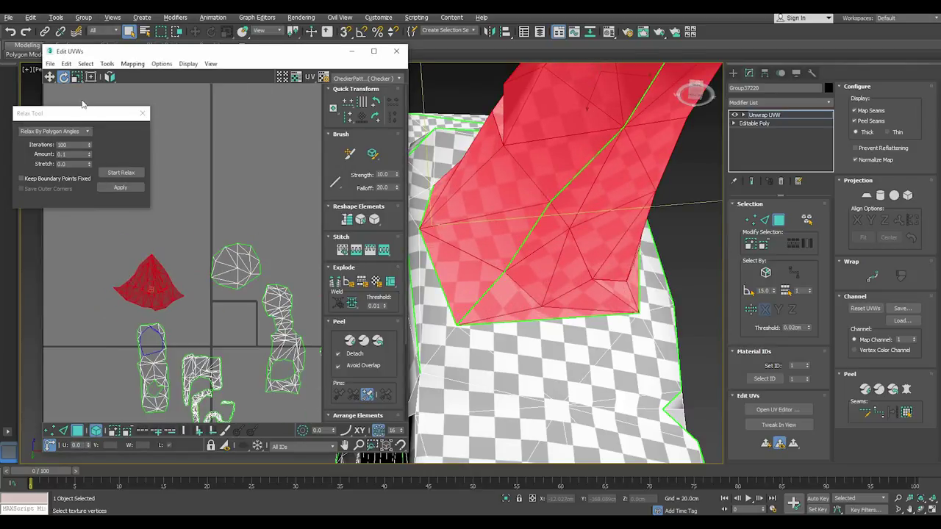
click(50, 76)
mouse_move(140, 293)
mouse_down()
mouse_move(319, 255)
mouse_move(128, 285)
mouse_up()
click(198, 299)
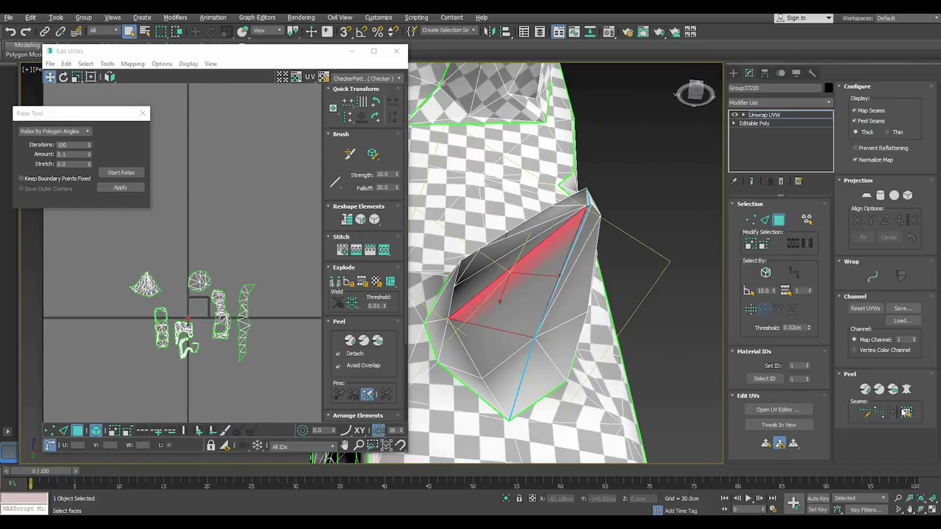
Step: Grow the selection to the seam-bounded spike region, planar-map it and relax its island
click(905, 412)
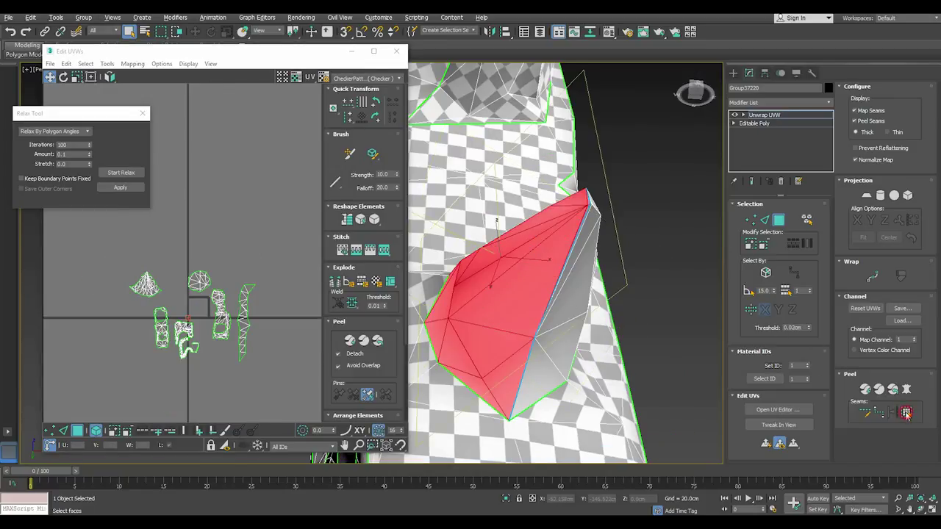
click(867, 194)
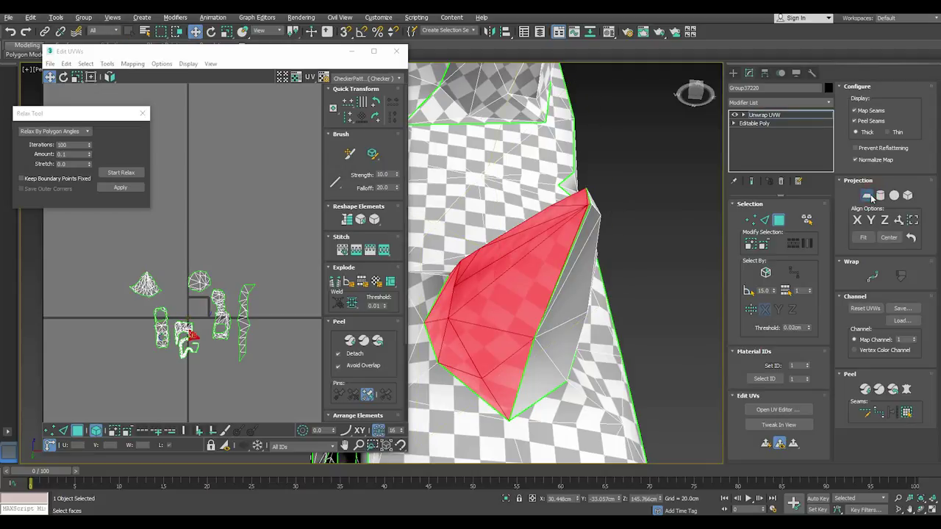
click(867, 195)
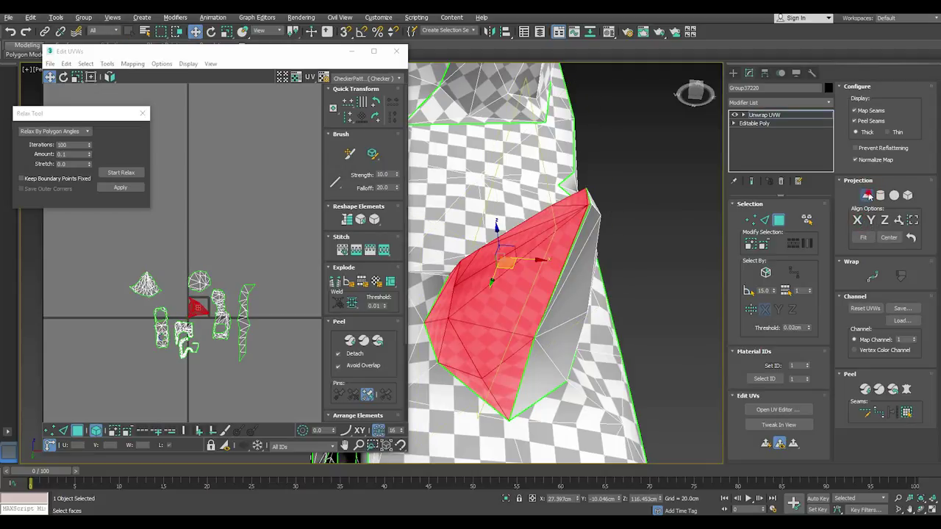
scroll(195, 312, up, 5)
click(137, 173)
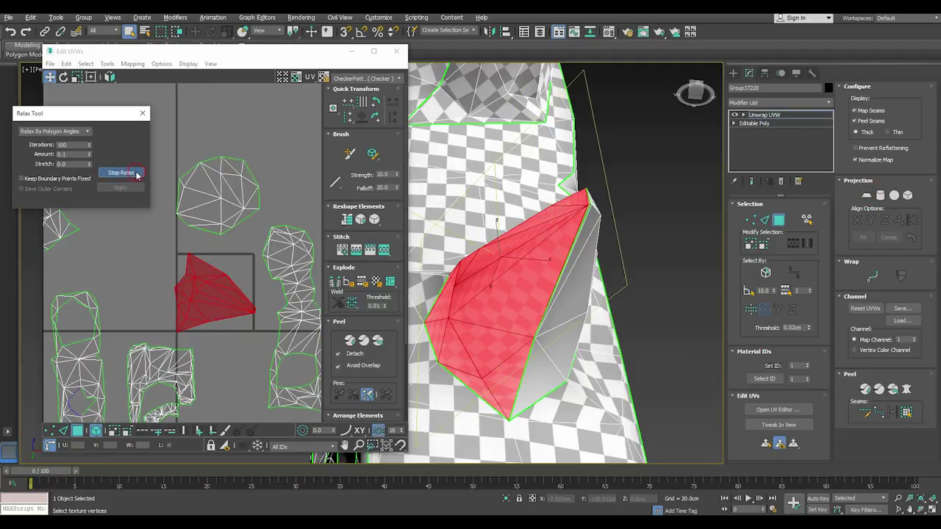
click(138, 173)
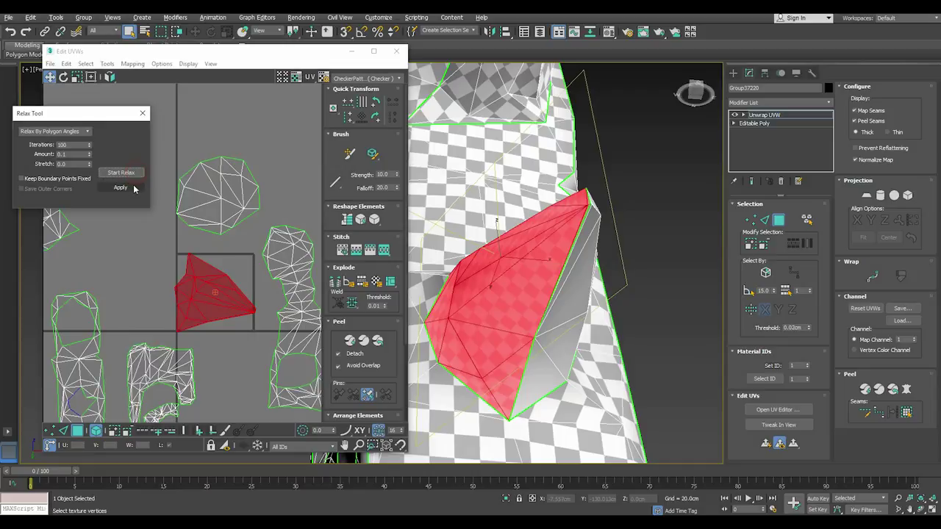
Step: Planar-map the next seam-bounded strip and relax its island, applying the relaxation
click(554, 355)
click(907, 412)
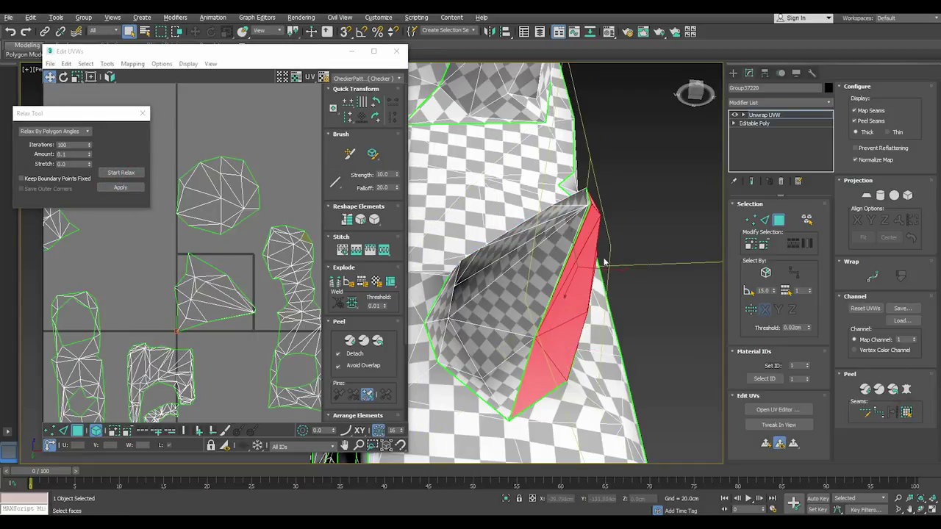
mouse_move(603, 263)
alt+middle_down()
mouse_move(566, 263)
mouse_move(747, 238)
alt+middle_up()
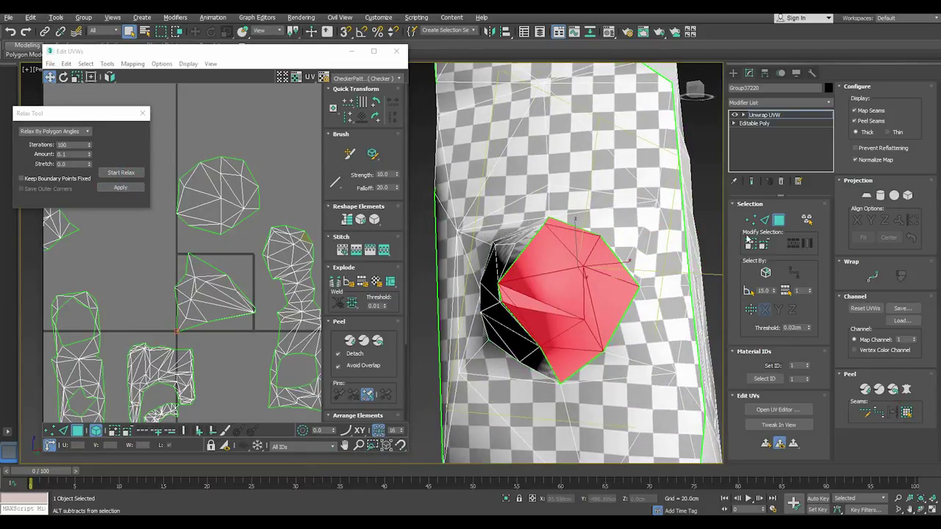
click(866, 195)
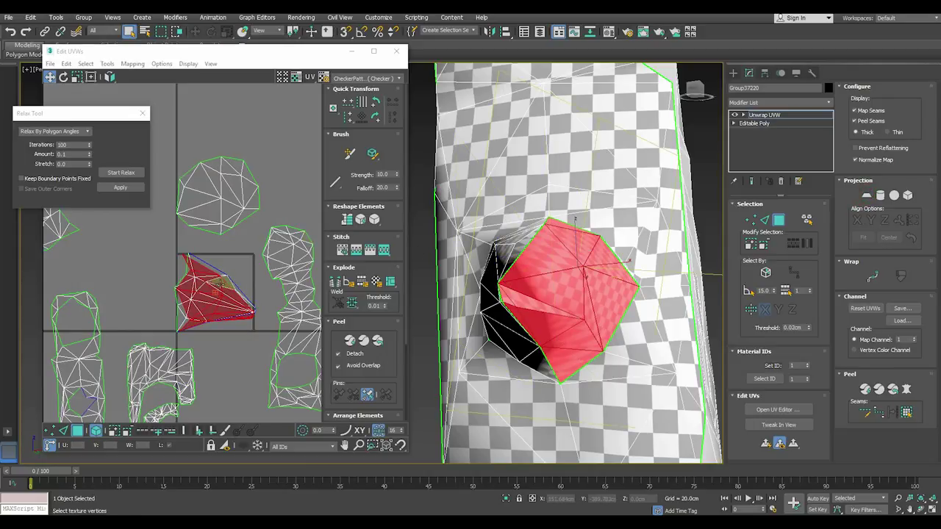
click(110, 174)
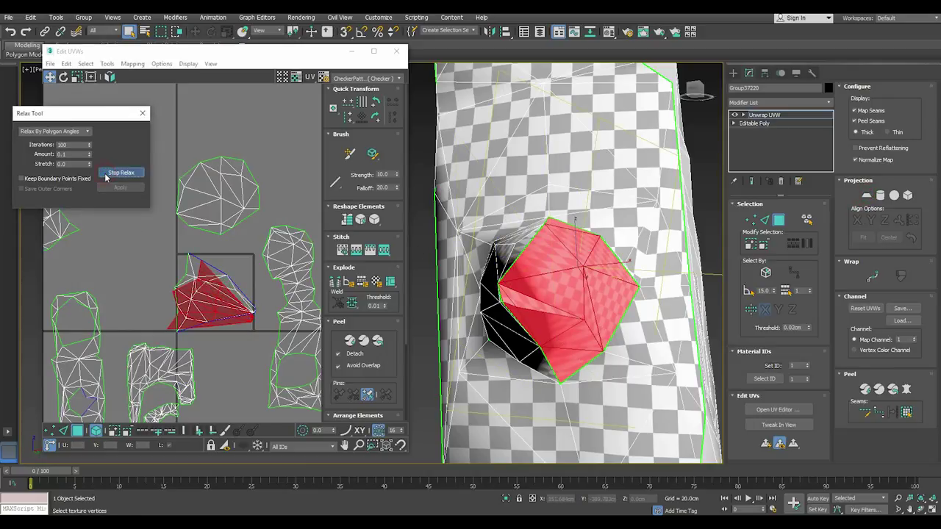
click(106, 175)
click(111, 187)
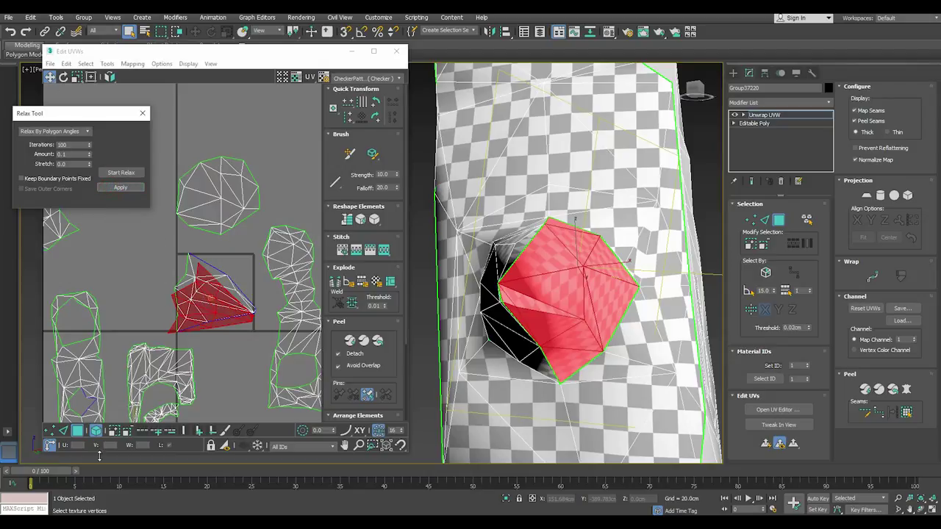
Step: Move the new islands up beside the earlier island in open UV space
drag(226, 311, 147, 277)
middle_drag(147, 278, 230, 349)
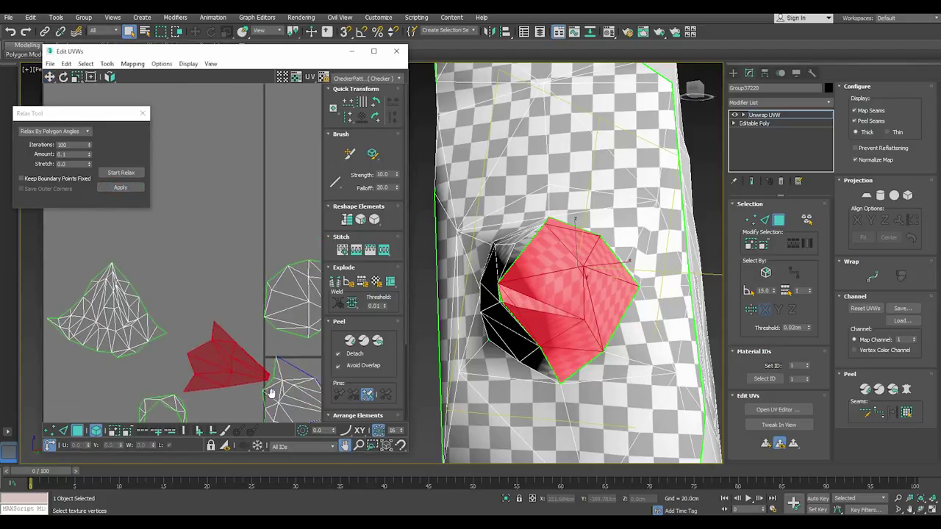
drag(230, 349, 219, 226)
mouse_move(305, 408)
mouse_down()
mouse_move(222, 322)
mouse_move(213, 324)
mouse_up()
middle_drag(335, 305, 327, 335)
alt+middle_drag(572, 320, 570, 337)
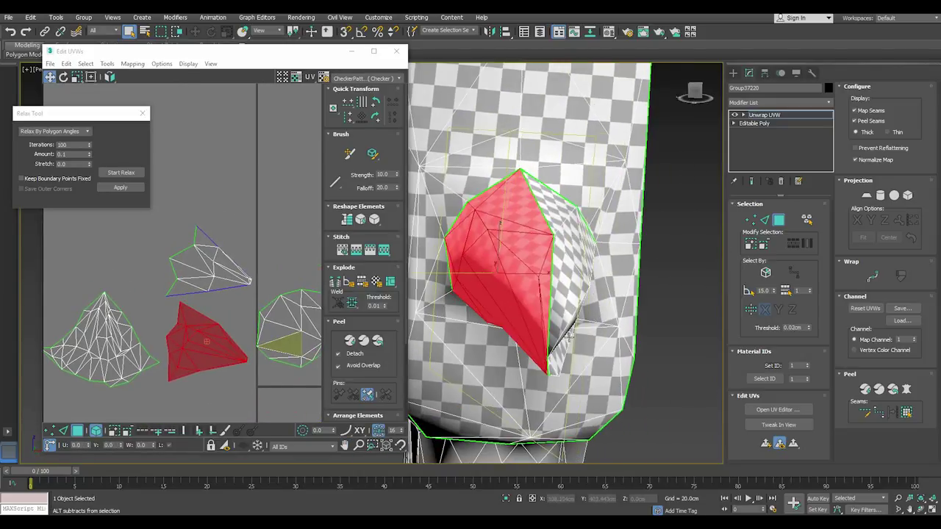
Step: Select the matching edges on both small spike clusters and stitch them into one shell
click(65, 433)
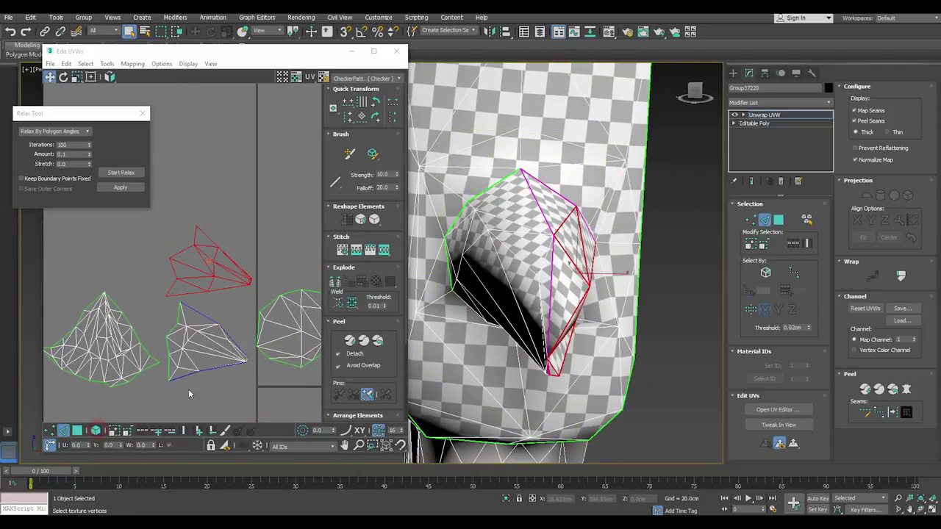
click(542, 272)
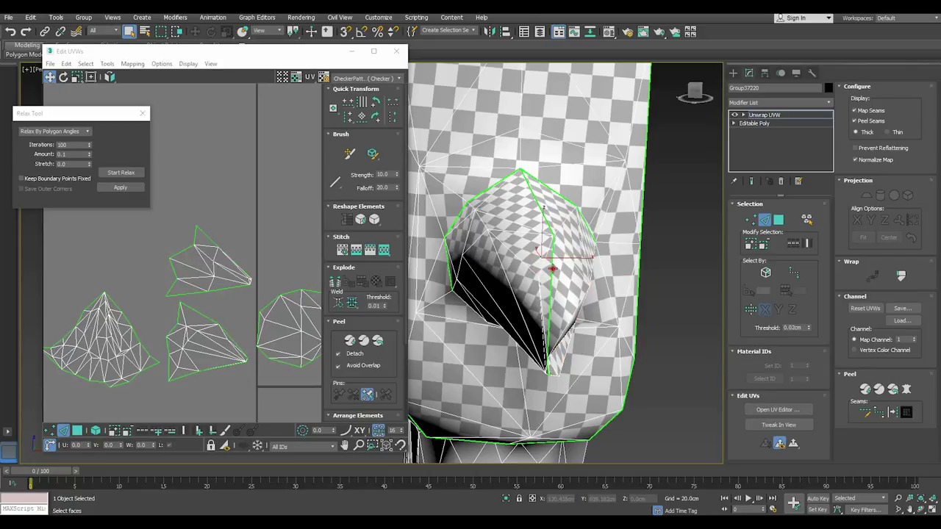
click(551, 269)
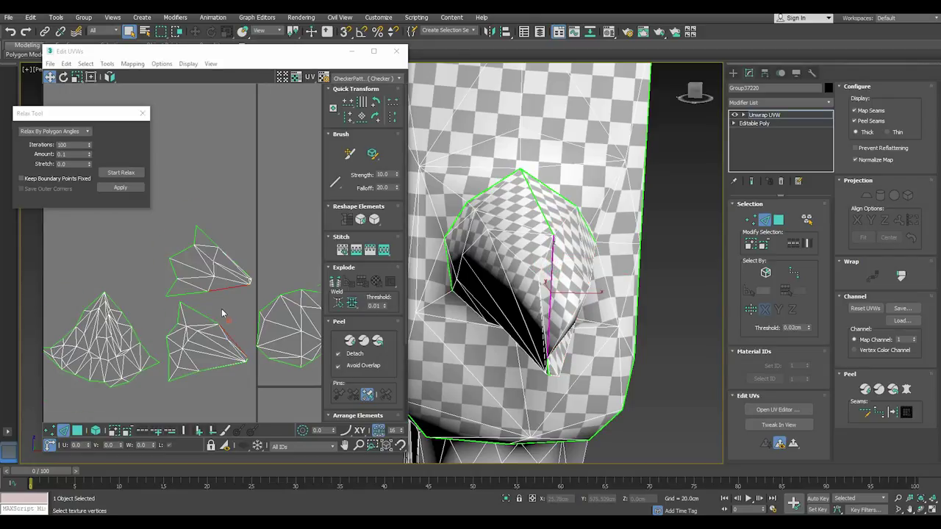
scroll(223, 314, up, 3)
click(168, 280)
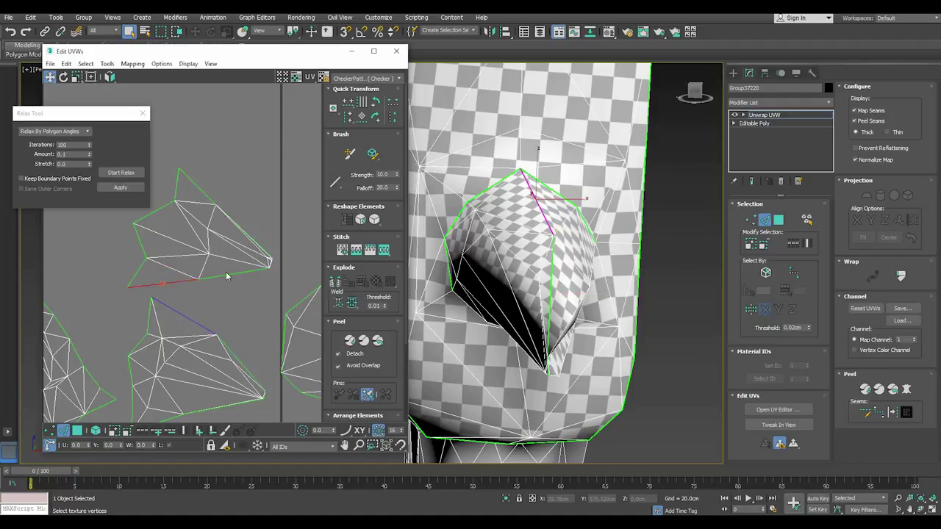
ctrl+click(235, 272)
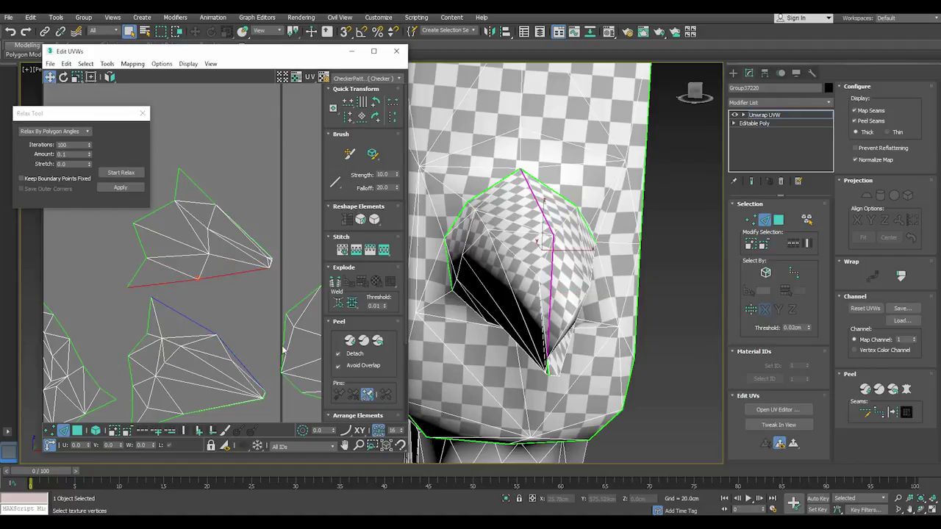
click(383, 250)
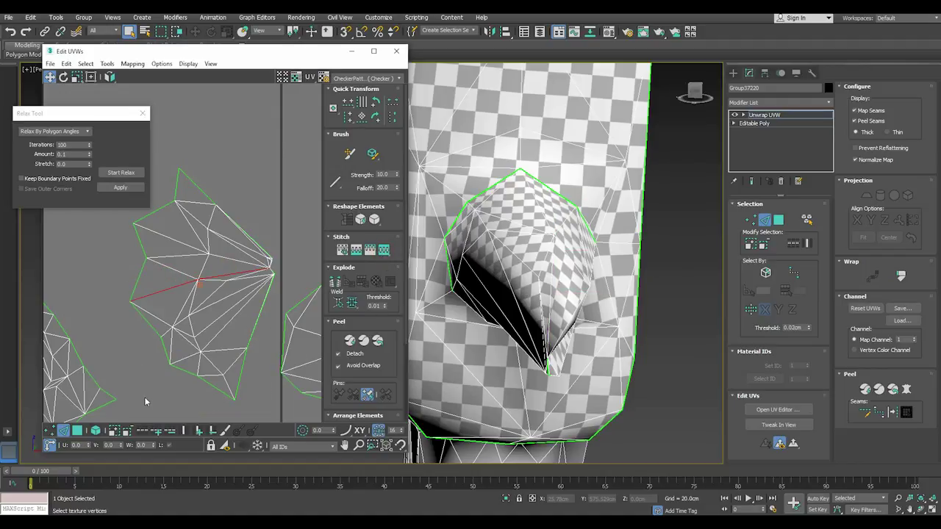
scroll(269, 263, up, 2)
scroll(276, 260, up, 2)
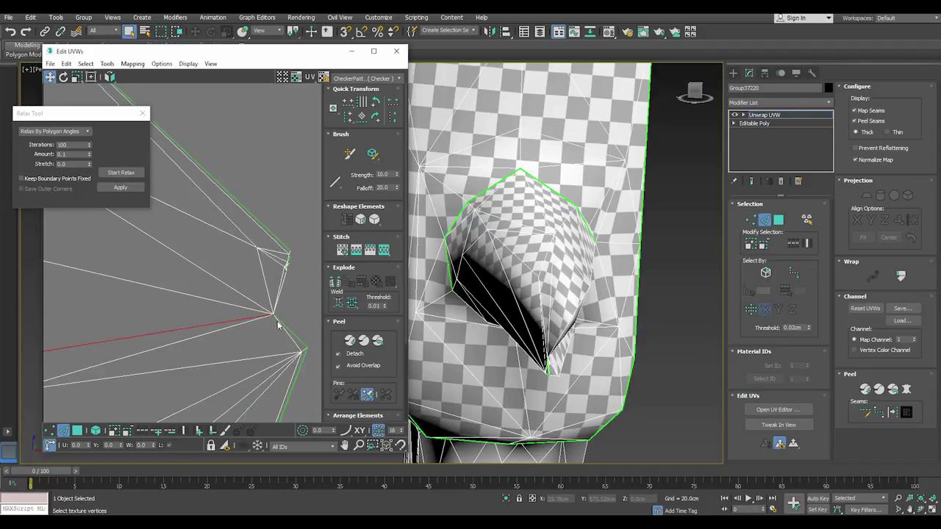
middle_drag(278, 325, 225, 332)
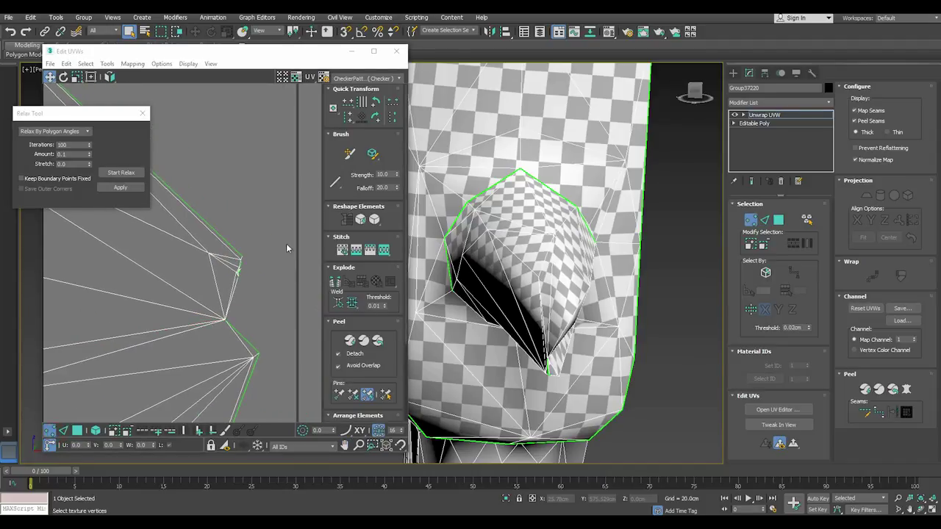
click(77, 430)
alt+middle_drag(542, 204, 871, 386)
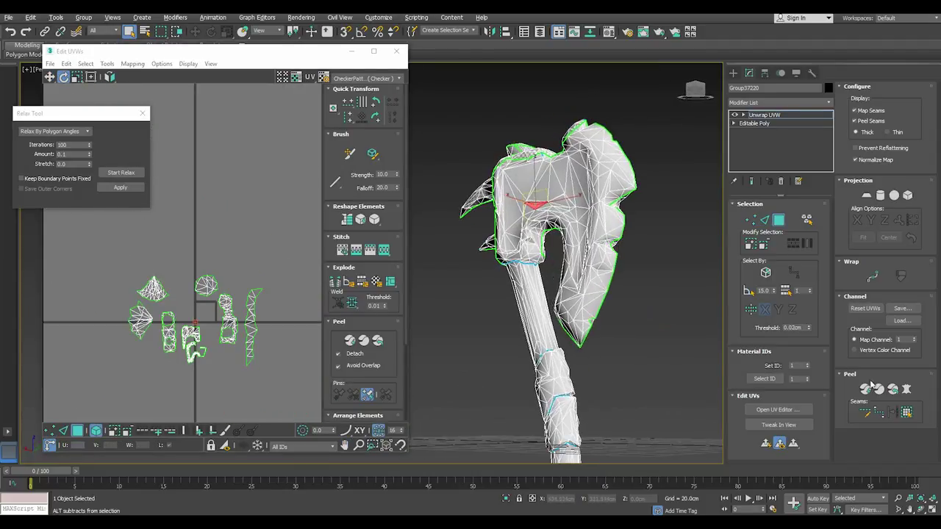
click(908, 413)
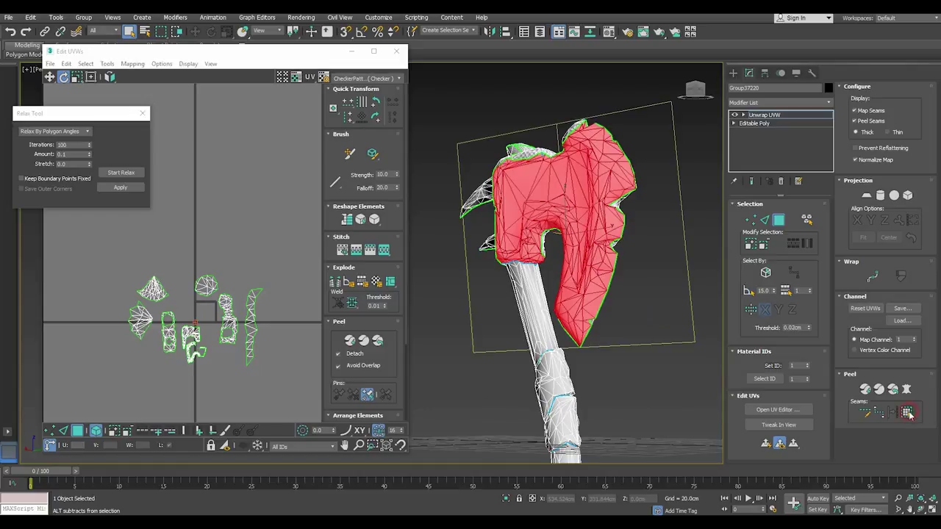
click(867, 196)
click(857, 221)
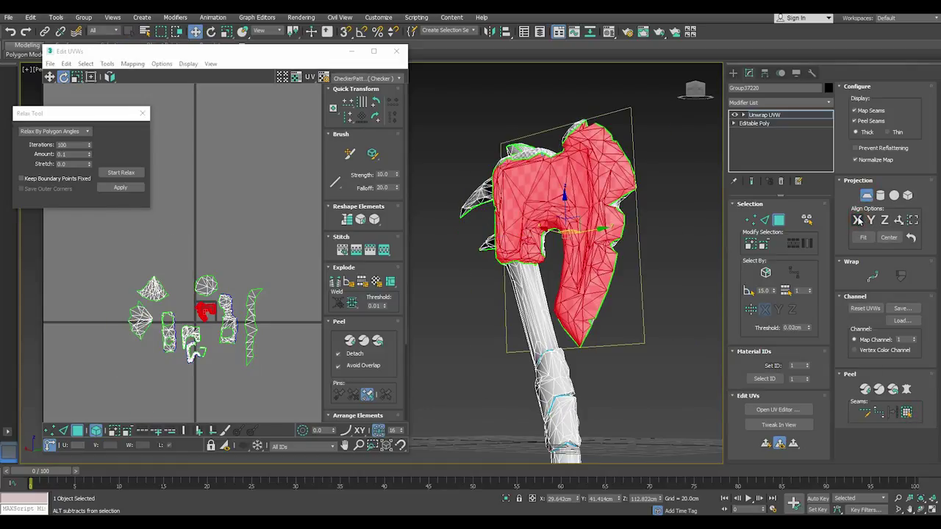
click(866, 195)
scroll(207, 313, up, 5)
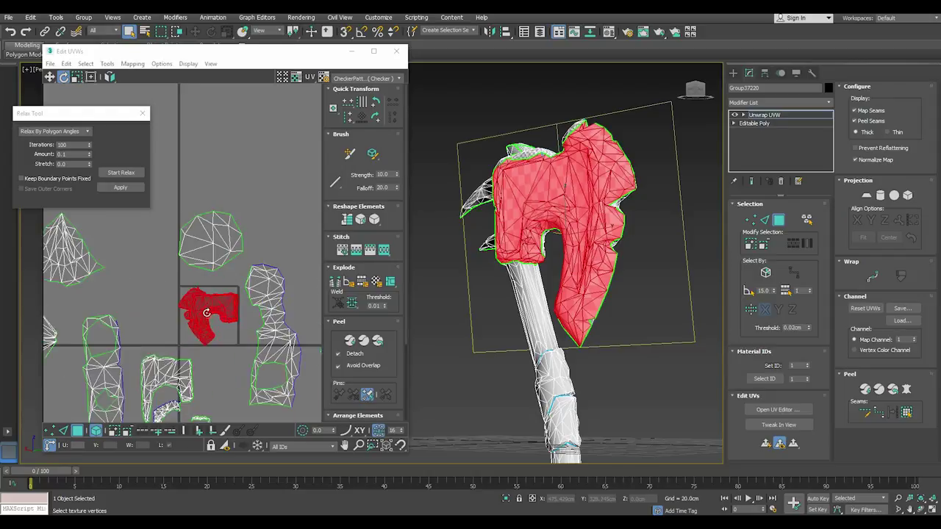
scroll(207, 312, up, 3)
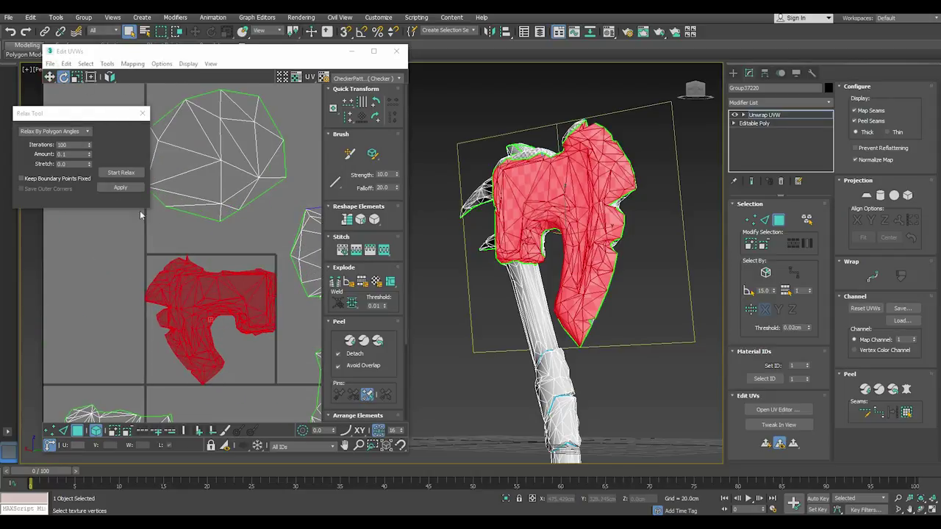
right_click(243, 283)
click(266, 329)
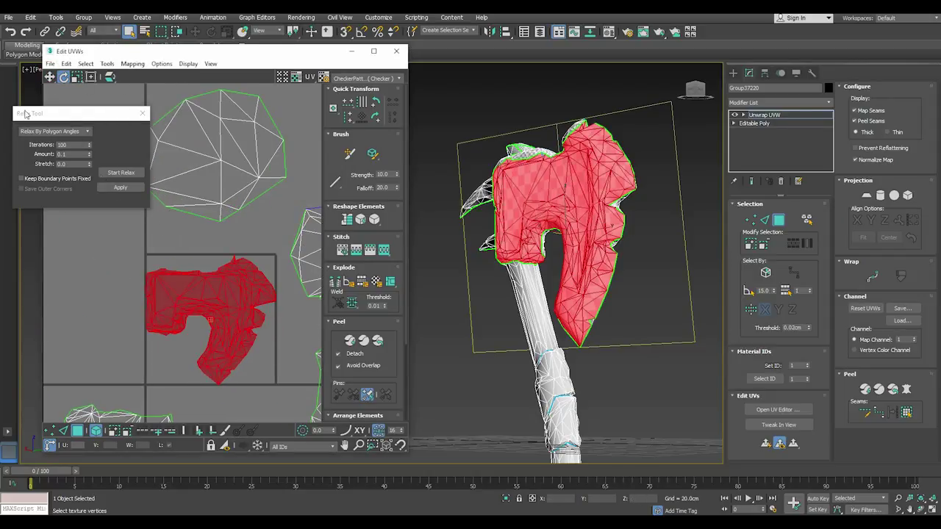
click(50, 78)
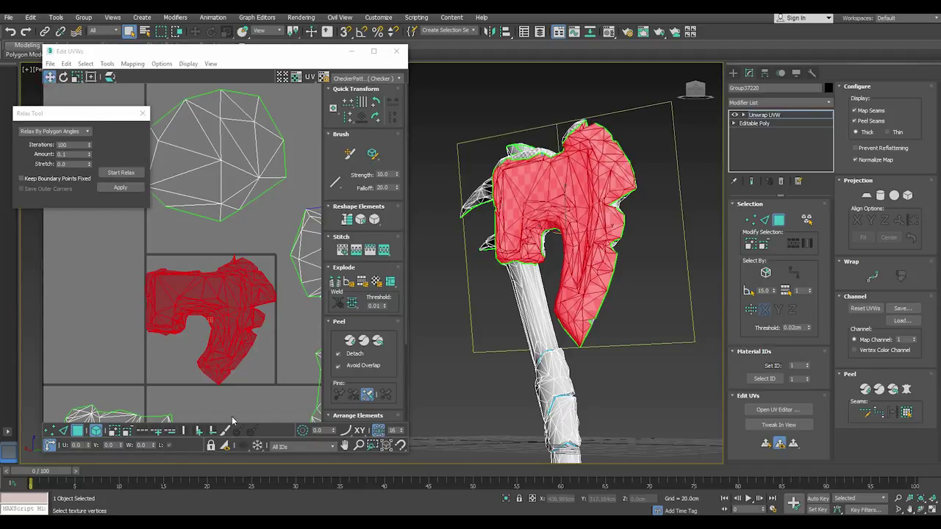
click(123, 172)
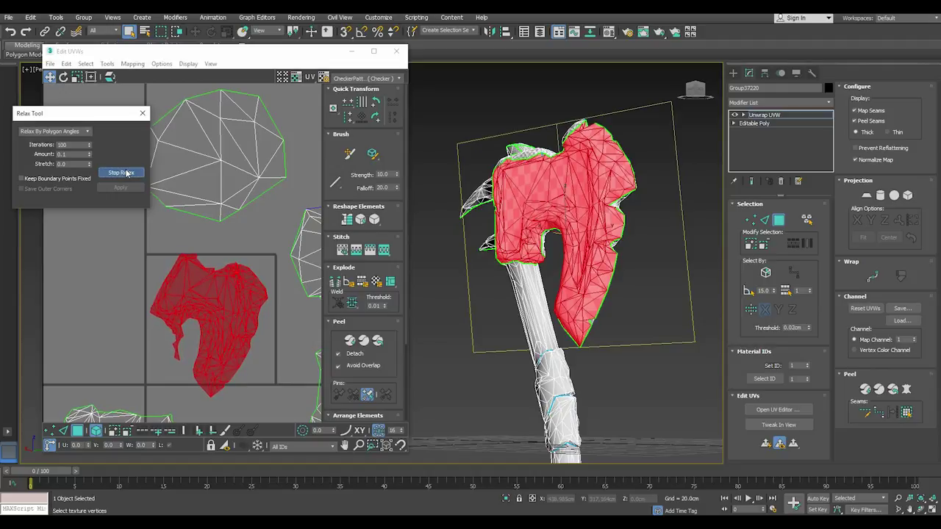
click(128, 173)
mouse_move(616, 298)
alt+middle_down()
mouse_move(585, 264)
mouse_move(443, 269)
mouse_move(561, 273)
mouse_move(514, 250)
alt+middle_up()
click(10, 33)
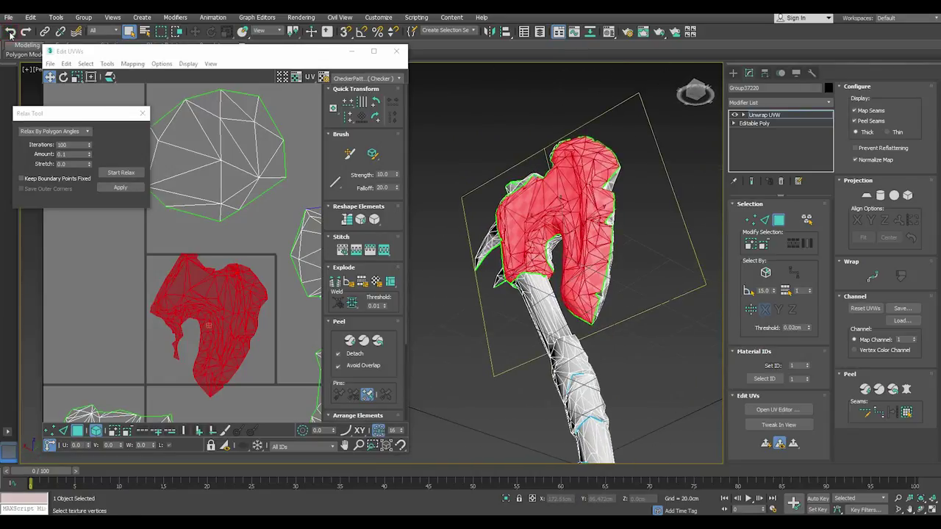
click(10, 33)
click(10, 33)
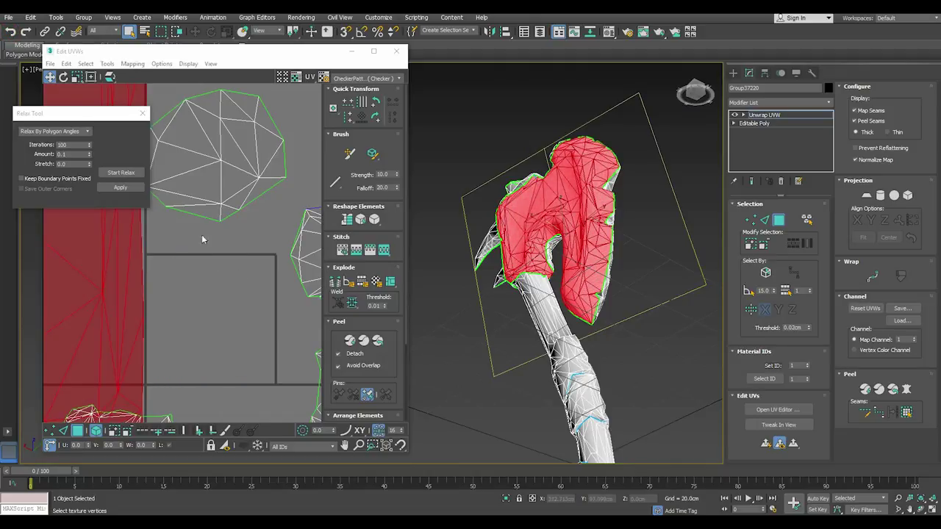
click(11, 33)
Step: Select the upper handle faces and grow the selection to the seam-bounded handle section
click(201, 286)
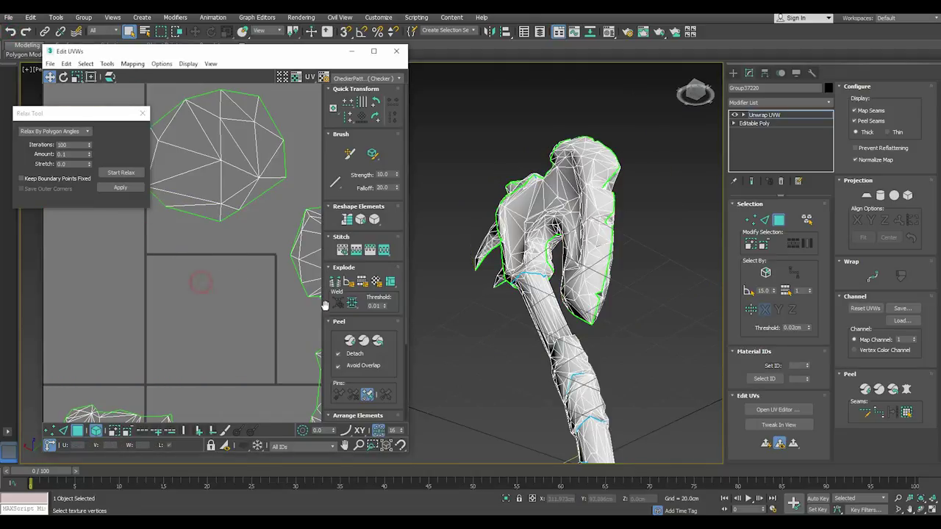
scroll(558, 309, down, 4)
alt+middle_drag(558, 309, 583, 331)
scroll(583, 331, up, 1)
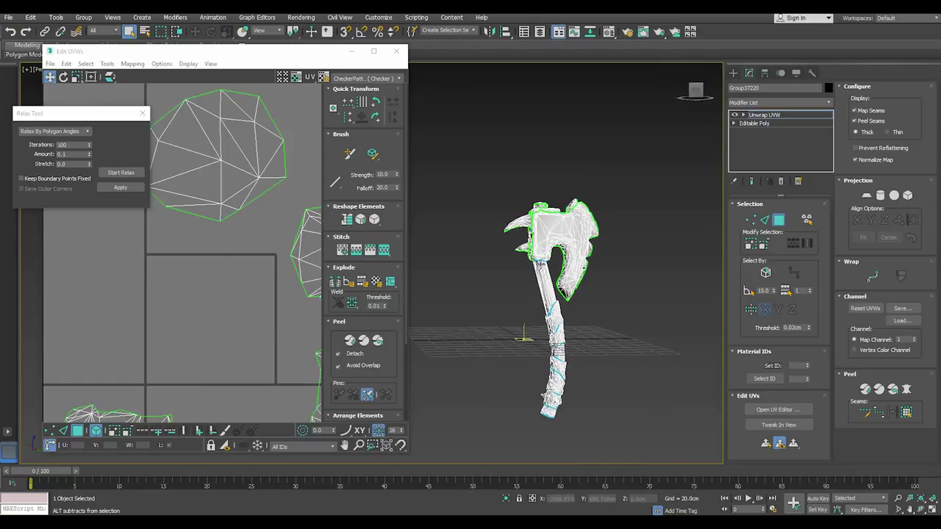
scroll(544, 272, up, 2)
scroll(542, 284, up, 1)
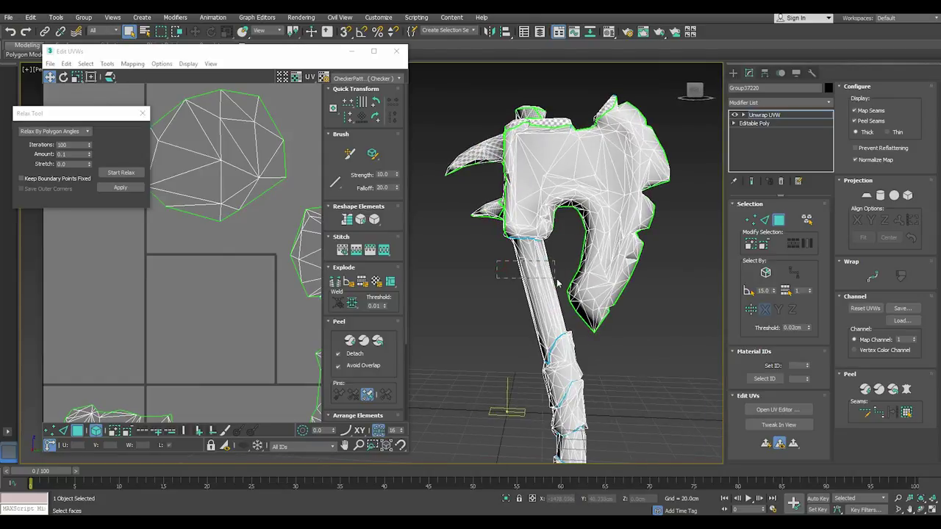
drag(497, 261, 563, 282)
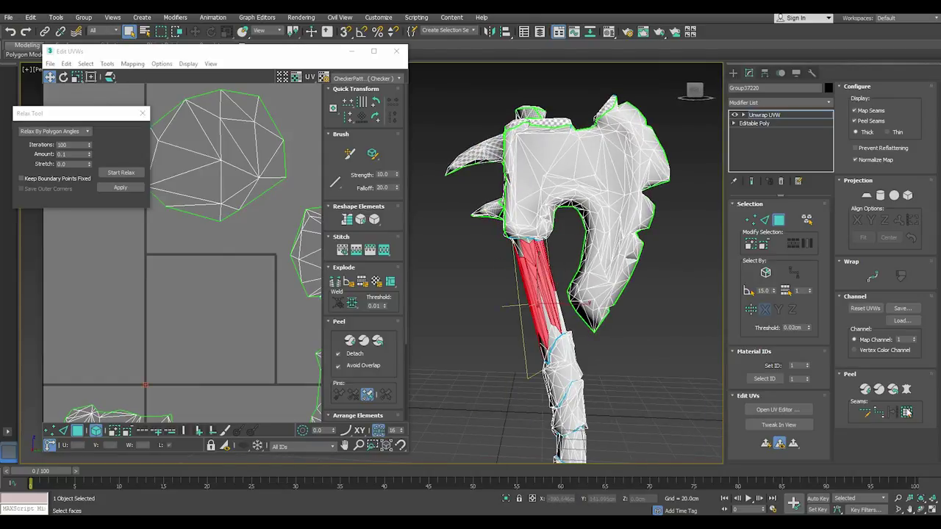
click(906, 412)
alt+middle_drag(539, 335, 611, 331)
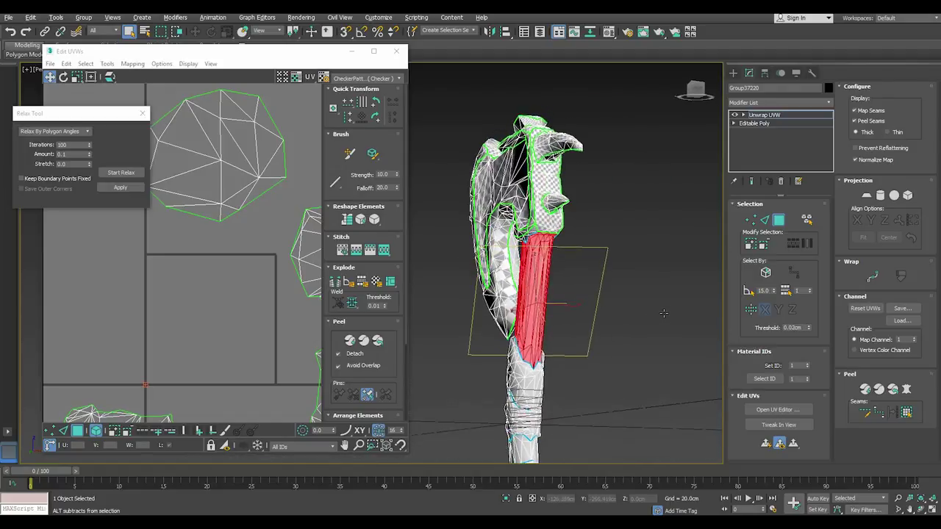
Step: Planar-map the handle section aligned to it and move its island up and left
click(880, 194)
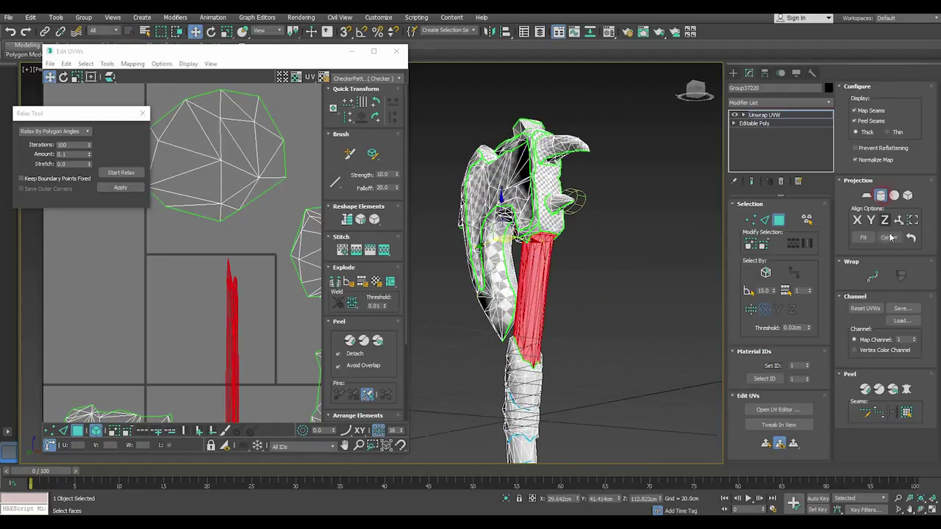
click(885, 220)
click(880, 195)
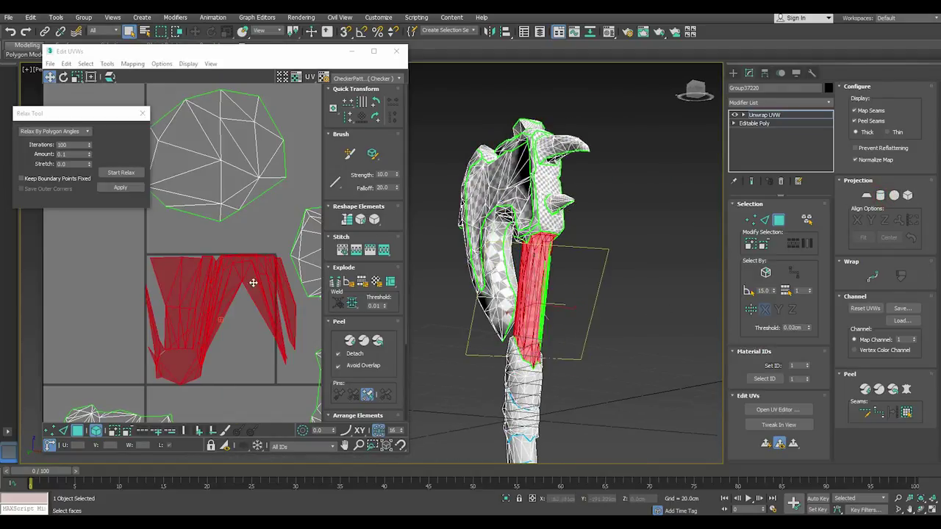
mouse_move(559, 389)
alt+middle_down()
mouse_move(433, 392)
mouse_move(415, 351)
alt+middle_up()
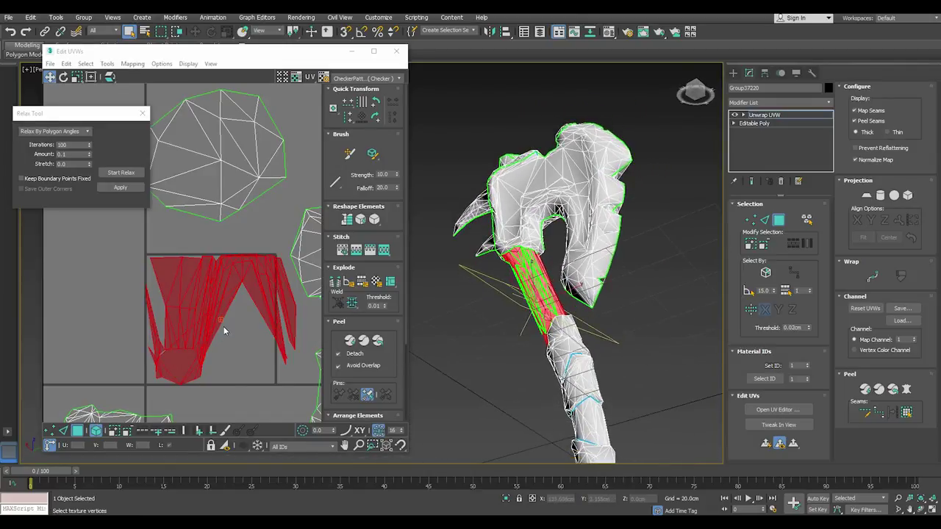
scroll(217, 320, down, 3)
middle_drag(210, 313, 256, 332)
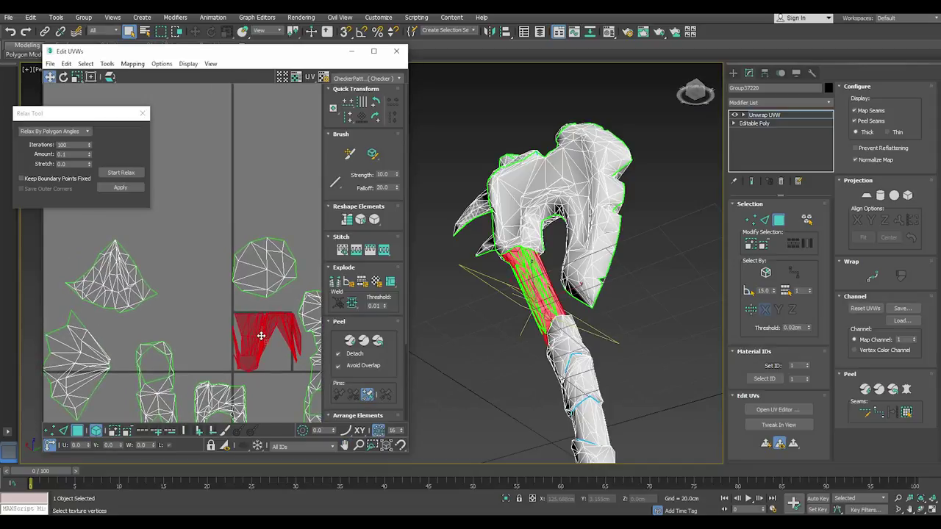
drag(256, 333, 195, 226)
middle_drag(194, 226, 197, 254)
Step: Re-map the handle with a cylindrical projection aligned along it, placing the island upper-left
alt+middle_drag(515, 331, 574, 323)
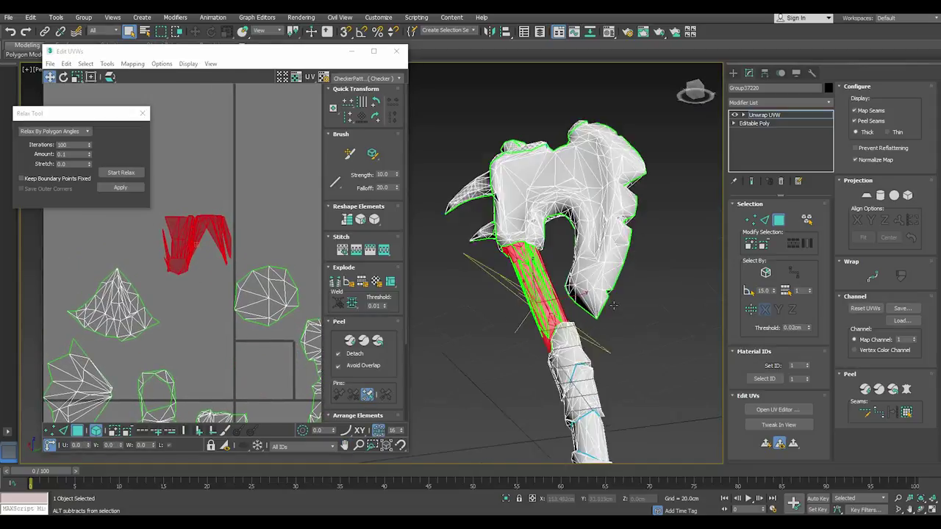
click(882, 196)
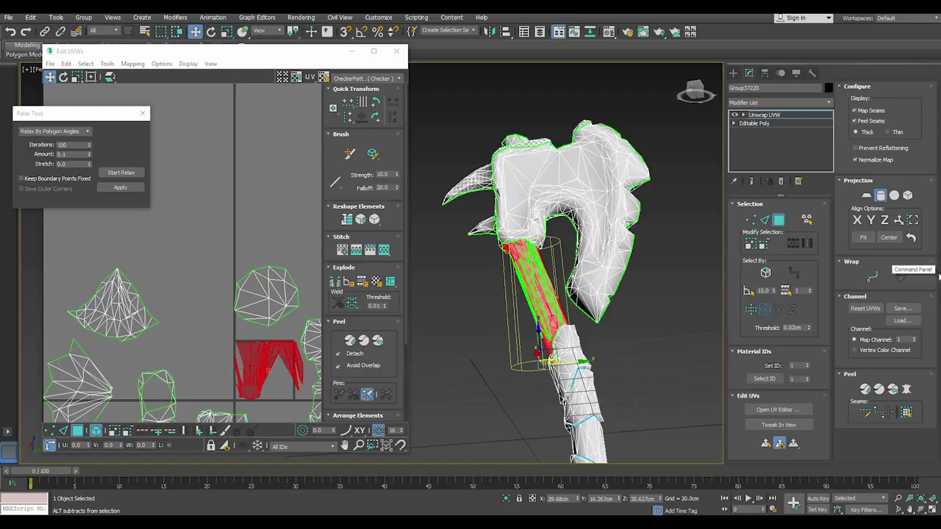
click(899, 220)
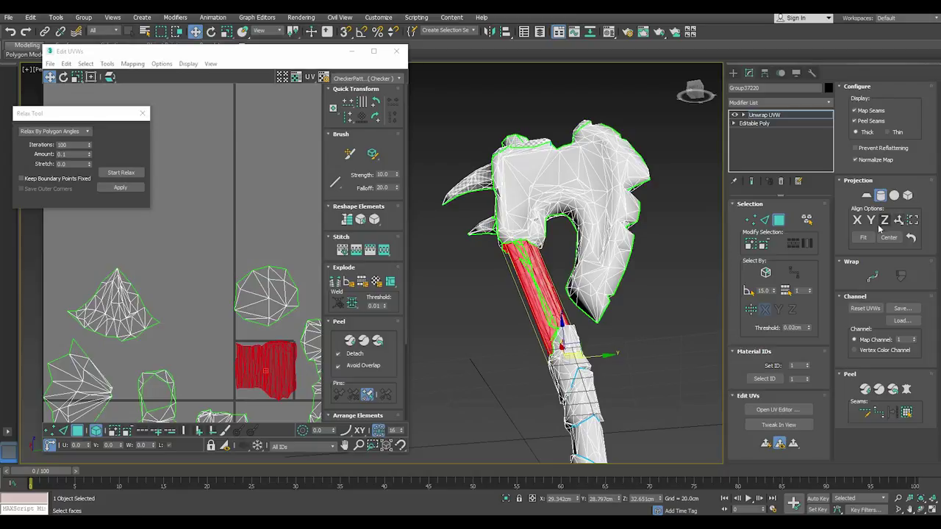
click(881, 196)
drag(277, 377, 216, 246)
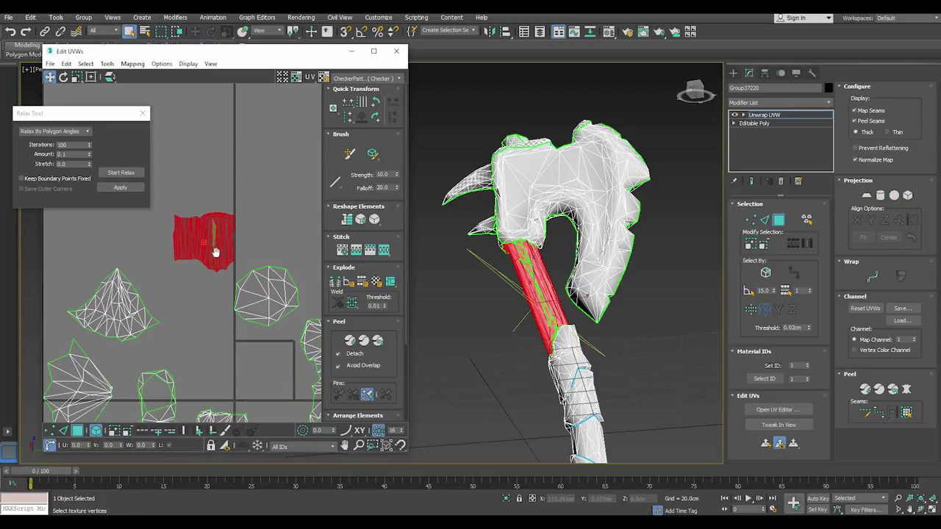
middle_drag(217, 242, 221, 294)
Step: Box-select all vertices of the handle island and weld them
click(63, 431)
click(50, 431)
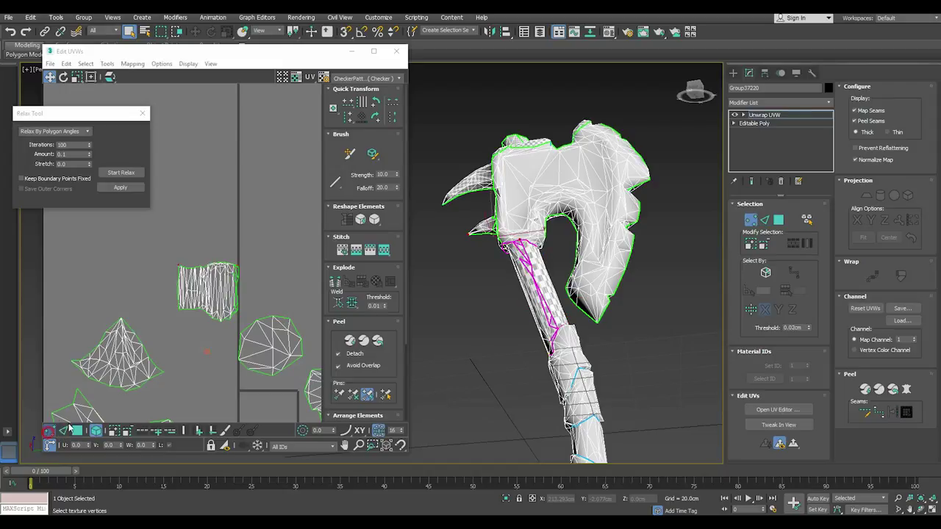
drag(161, 252, 246, 324)
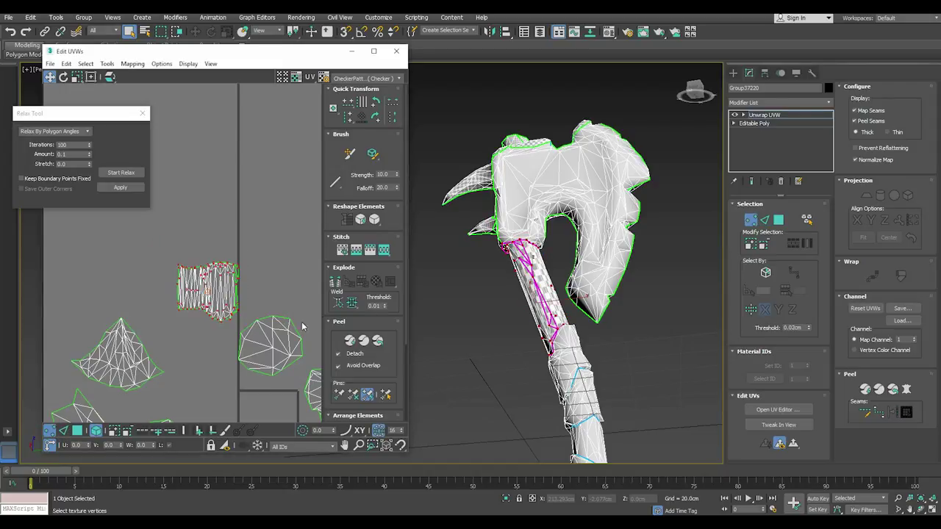
click(353, 303)
click(79, 431)
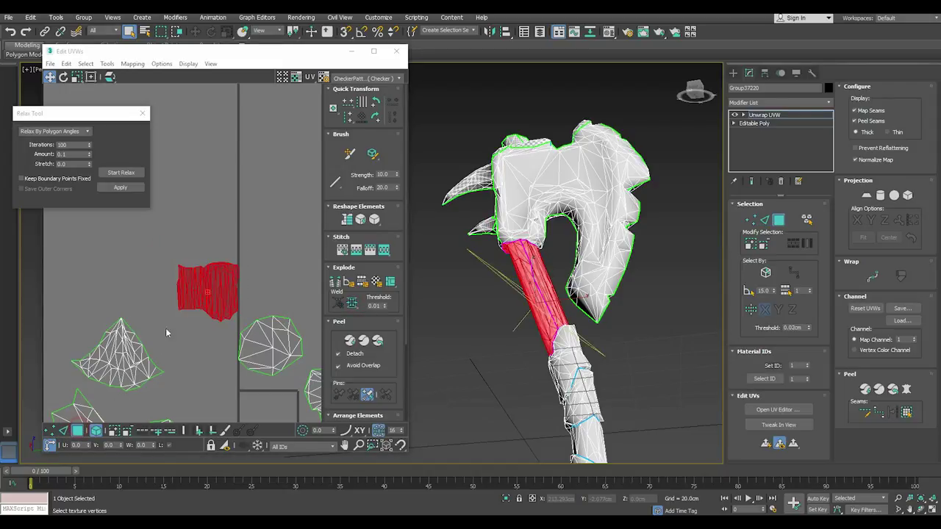
scroll(210, 289, up, 5)
Step: Relax the handle's UV island and inspect the checker on the model
click(124, 173)
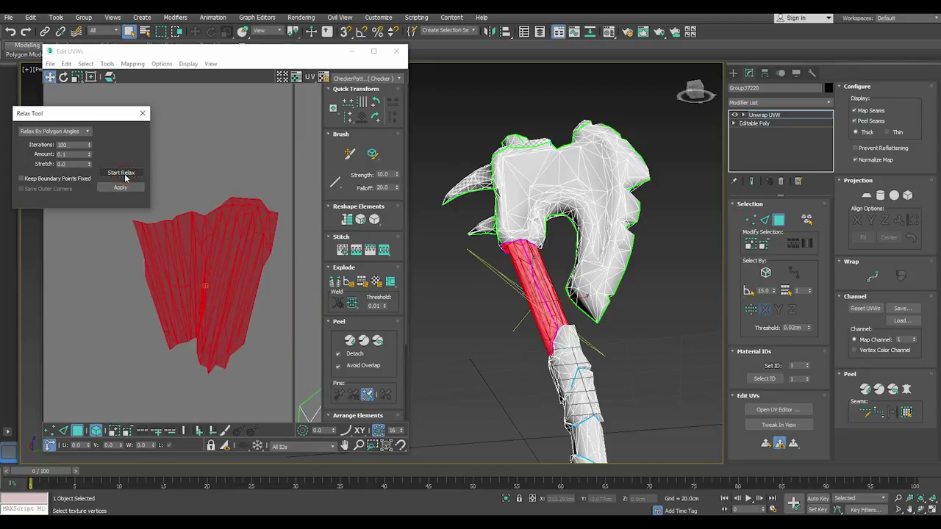
click(125, 175)
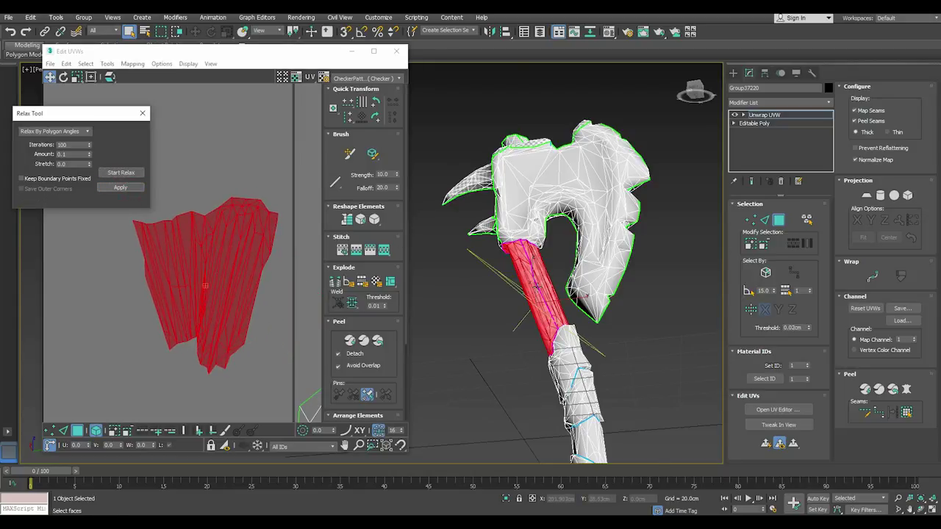
scroll(536, 286, up, 5)
alt+middle_drag(555, 318, 435, 344)
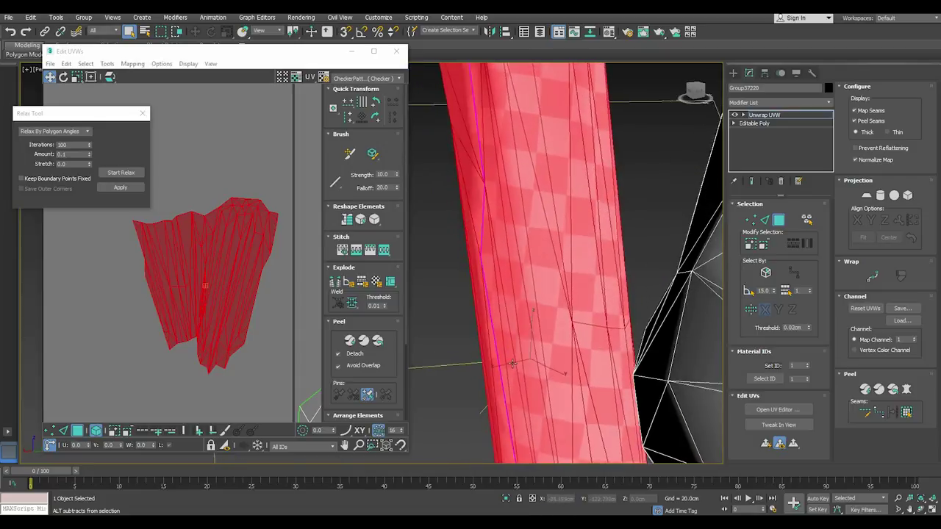
scroll(496, 315, down, 3)
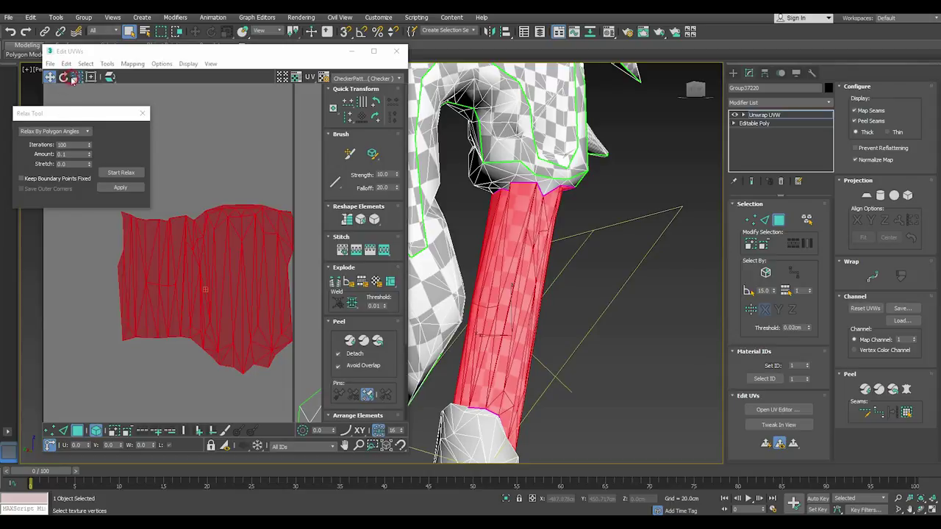
Step: Widen the handle island horizontally with Freeform, undo the vertical stretch, and deselect it
click(77, 78)
mouse_move(197, 235)
mouse_down()
mouse_move(225, 243)
mouse_move(216, 242)
mouse_move(220, 219)
mouse_up()
click(119, 187)
key(ctrl+z)
key(ctrl+z)
scroll(196, 231, down, 4)
click(50, 77)
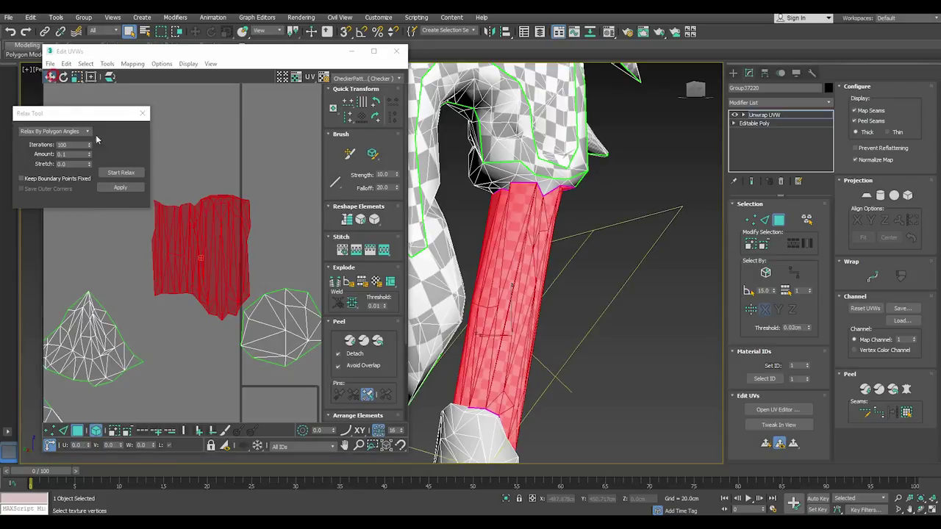
click(279, 254)
Step: Map the handle band below the shaft with a Z-aligned, best-fit cylindrical projection
scroll(236, 250, down, 2)
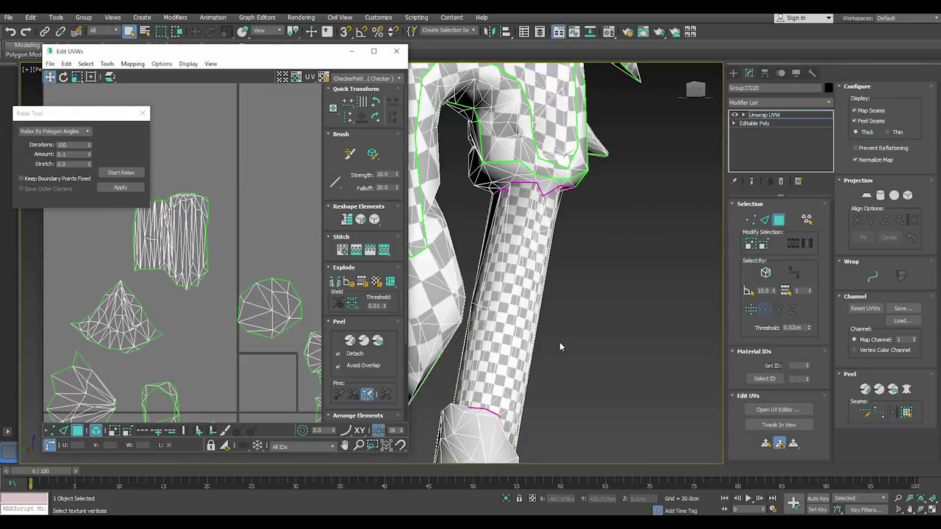
mouse_move(559, 342)
alt+middle_down()
mouse_move(554, 247)
mouse_move(544, 291)
alt+middle_up()
click(514, 283)
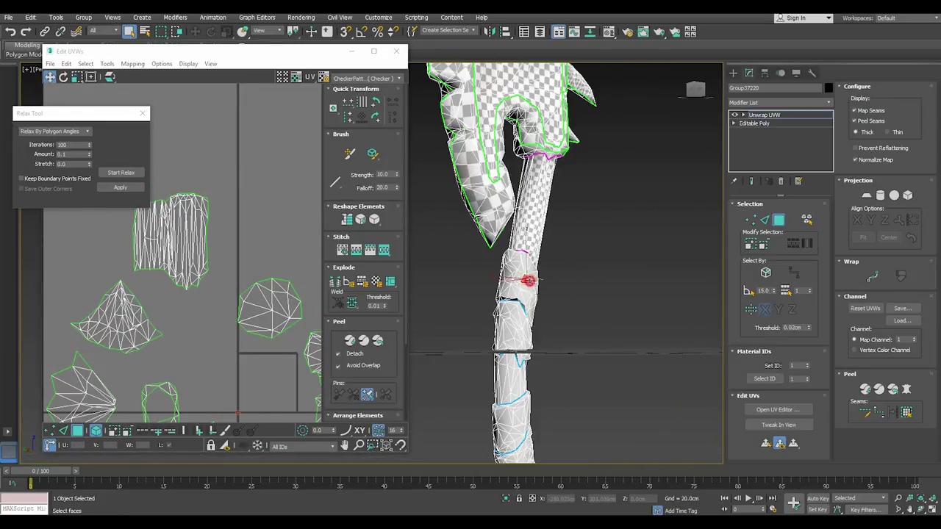
click(907, 413)
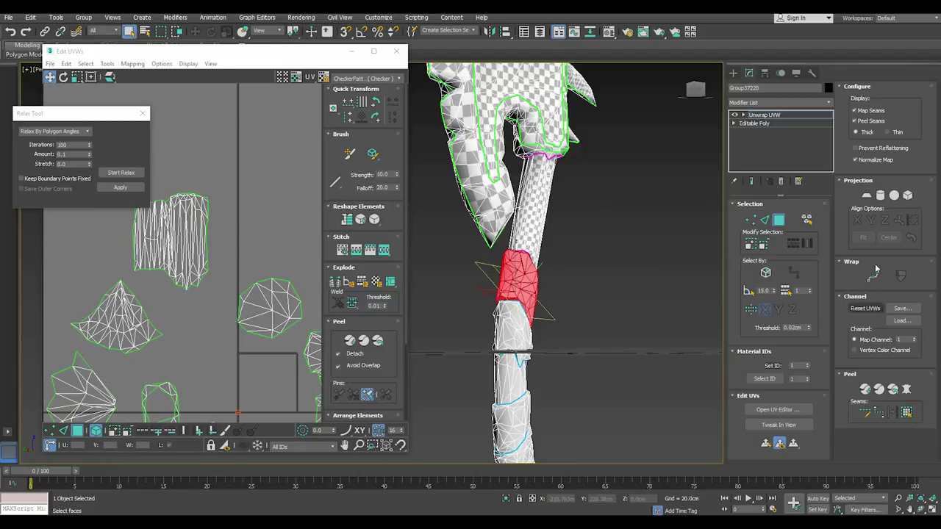
click(880, 195)
click(886, 221)
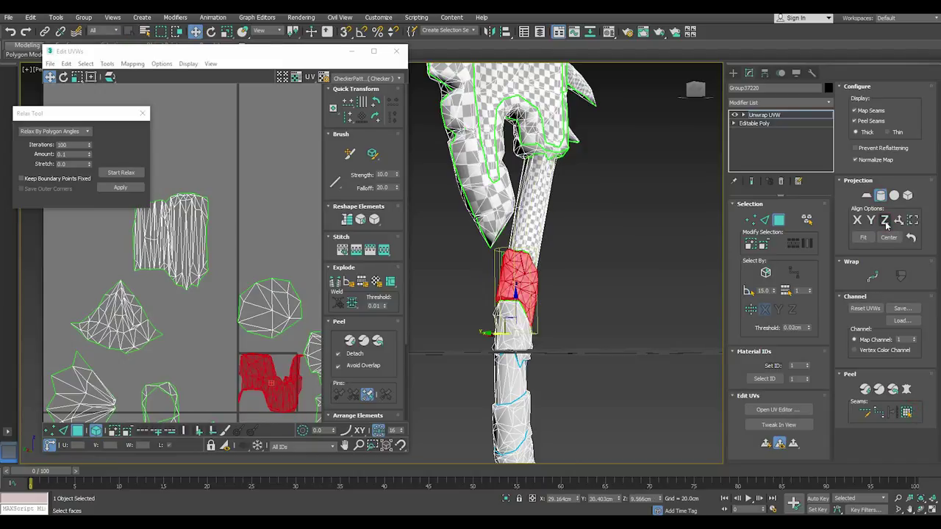
click(898, 220)
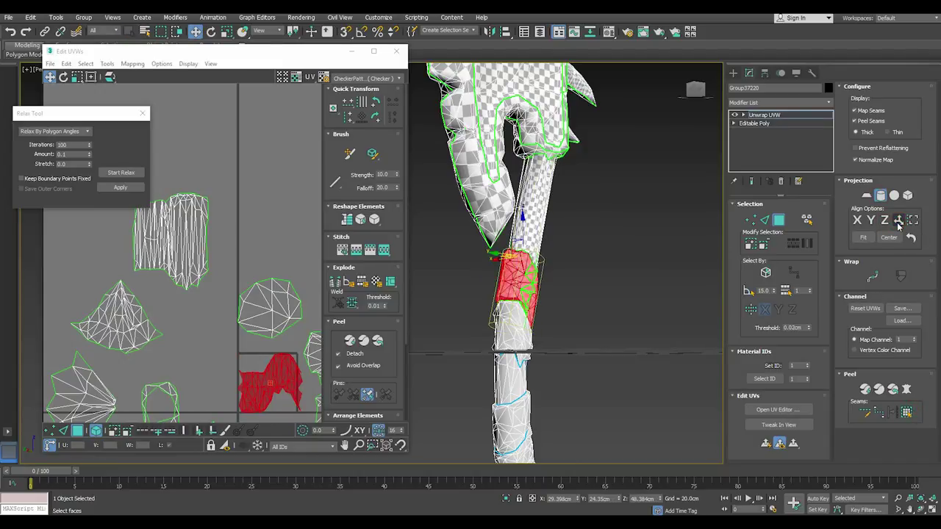
click(880, 196)
click(881, 196)
Step: Move the band's UV island into open space and weld its seam vertices together
drag(278, 384, 261, 228)
scroll(214, 287, up, 2)
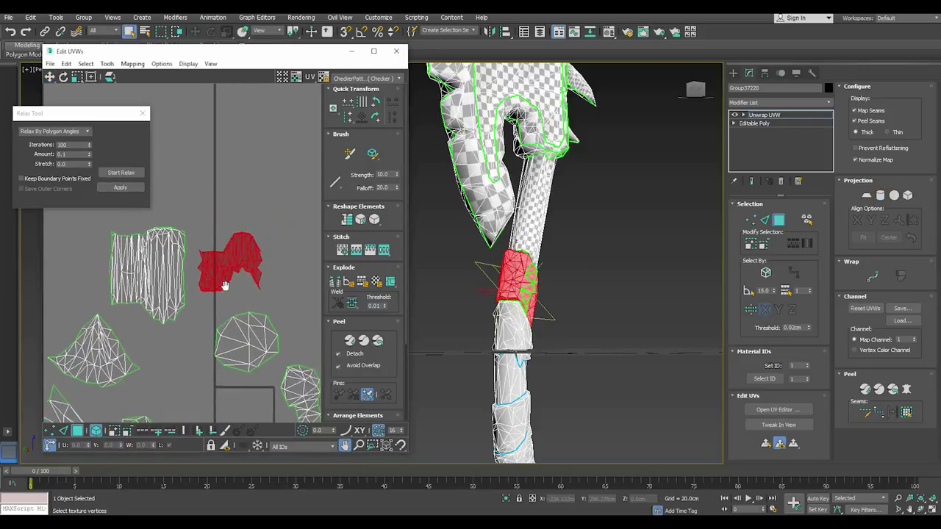
scroll(205, 279, up, 3)
scroll(211, 307, up, 2)
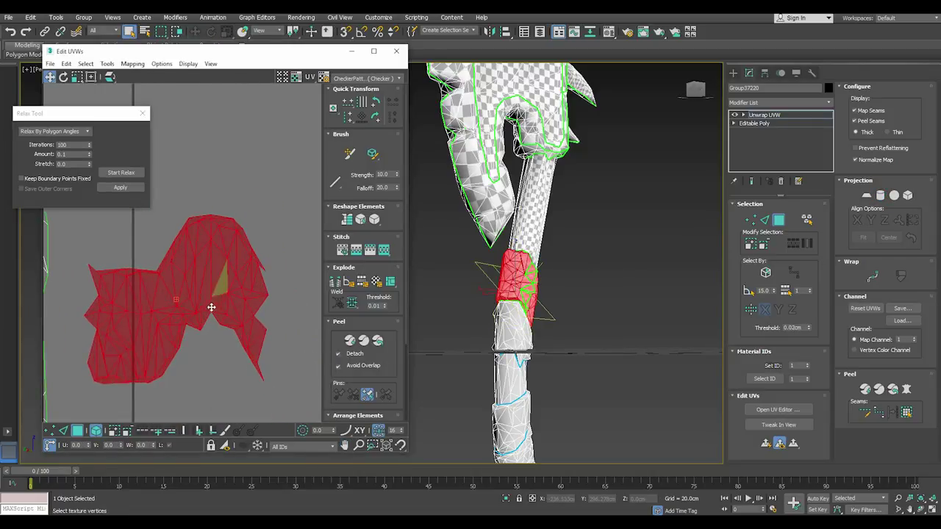
click(49, 430)
drag(74, 233, 184, 284)
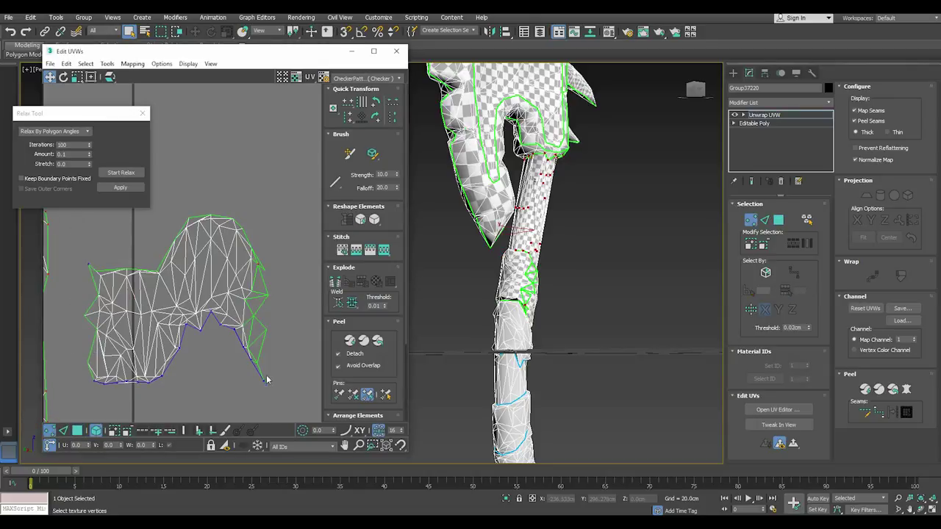
drag(267, 379, 284, 401)
drag(278, 205, 190, 301)
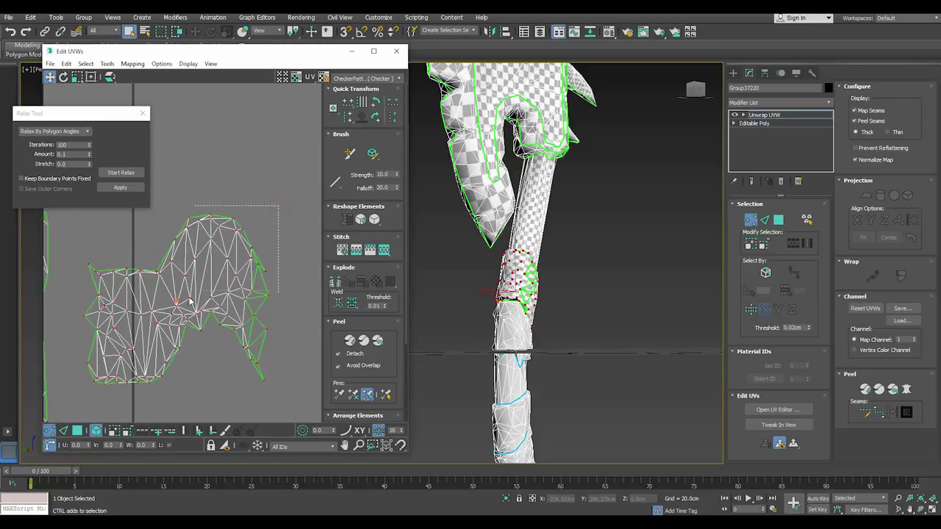
drag(274, 277, 275, 278)
click(357, 307)
Step: Relax the band's UV island into a flat shape
click(77, 431)
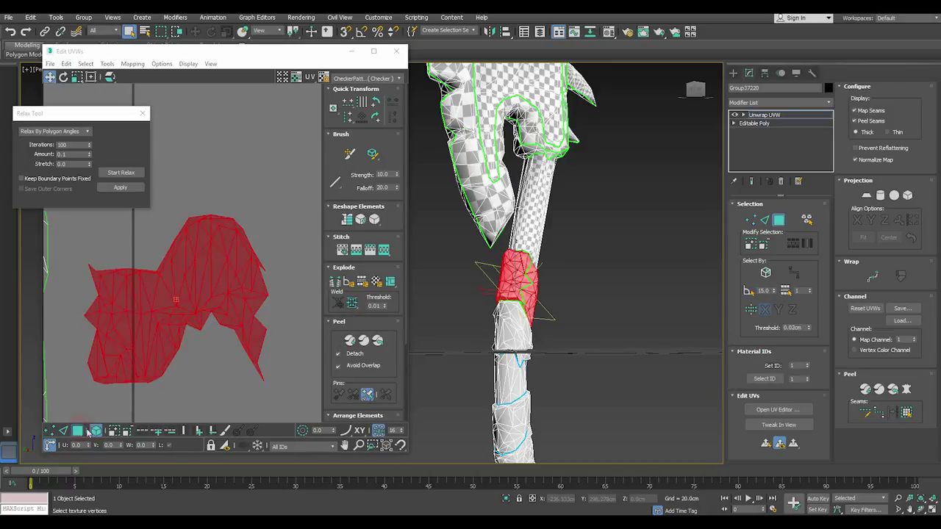
click(121, 173)
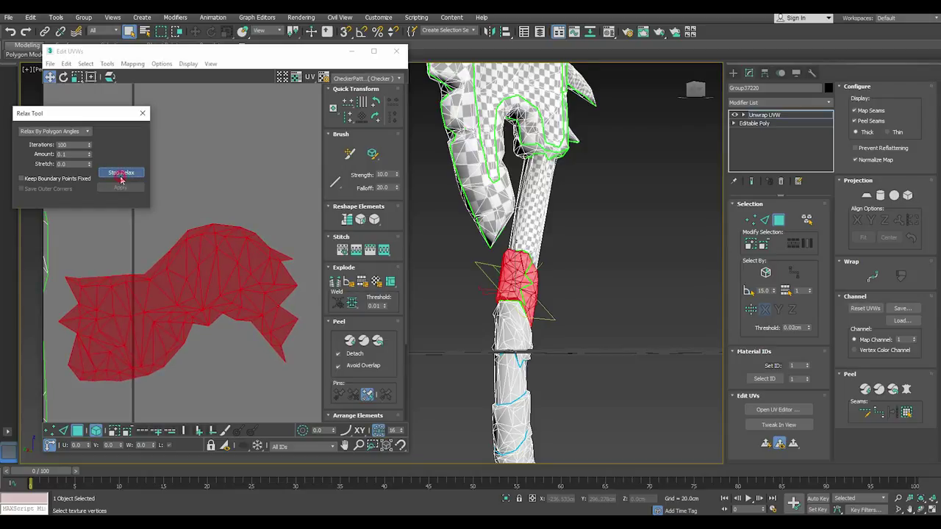
click(120, 175)
middle_drag(177, 273, 273, 187)
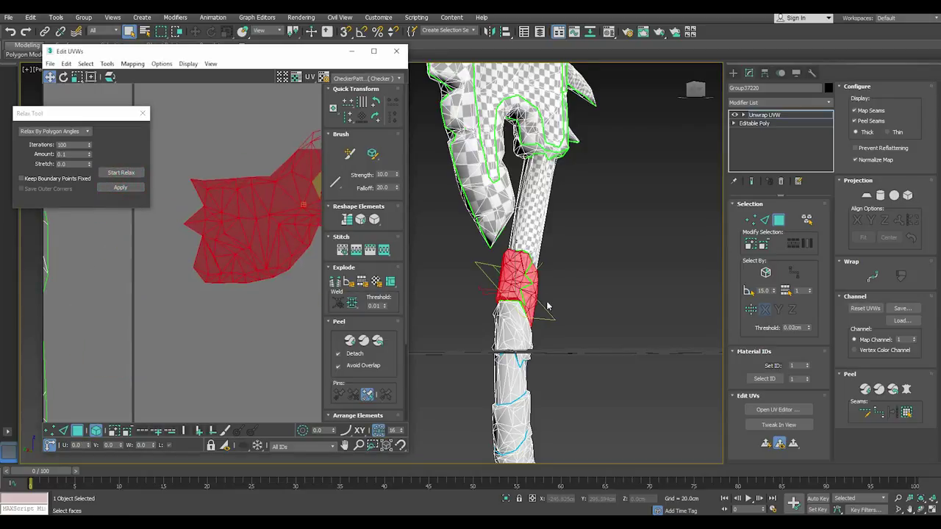
click(519, 324)
Step: Map the lower handle band with a Z-aligned, best-fit cylindrical projection
click(909, 413)
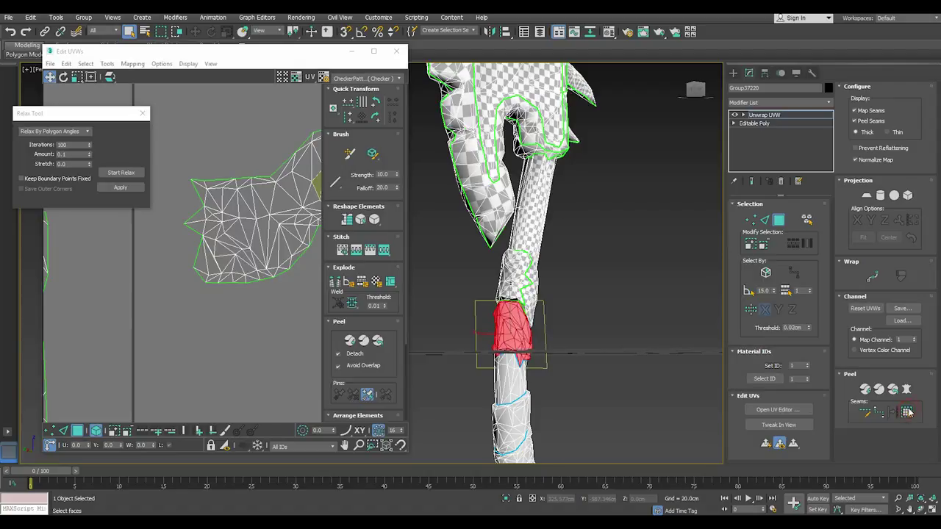
click(879, 196)
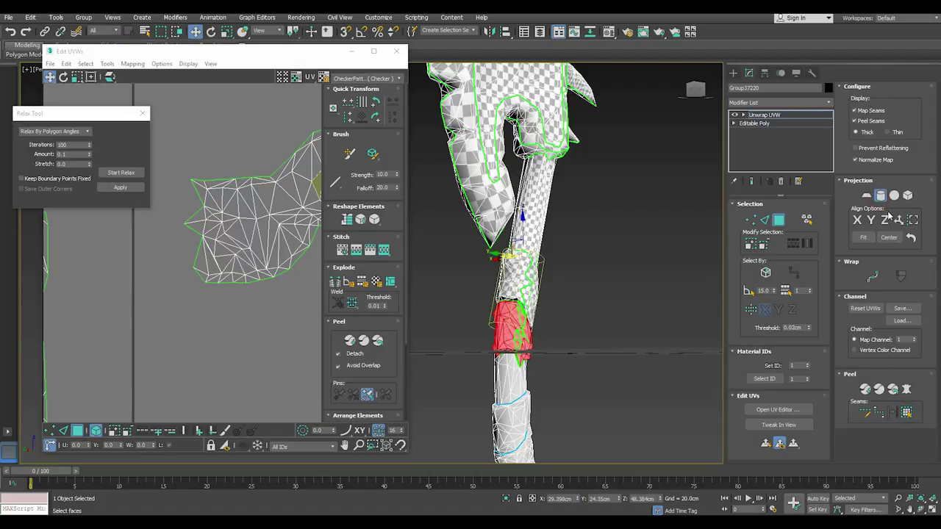
click(887, 219)
scroll(217, 338, down, 2)
scroll(217, 338, down, 3)
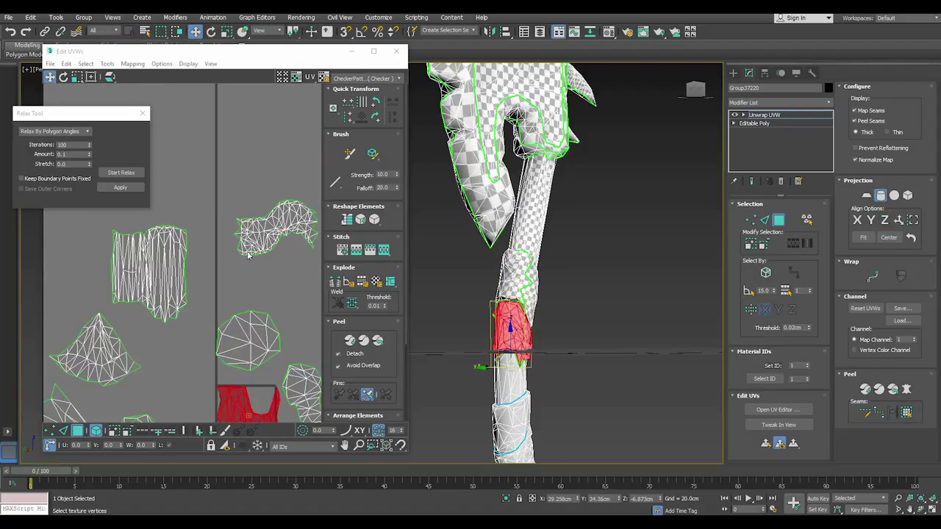
scroll(217, 338, up, 3)
scroll(217, 338, up, 2)
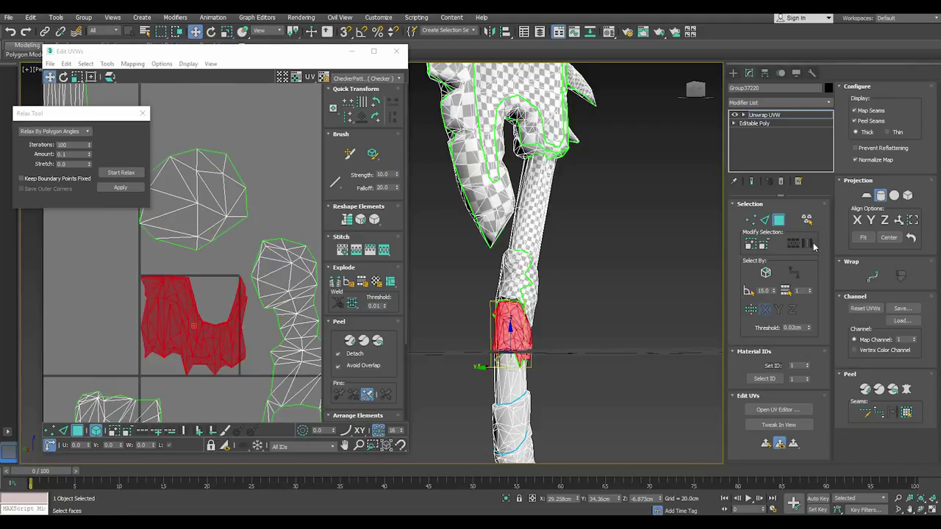
click(898, 221)
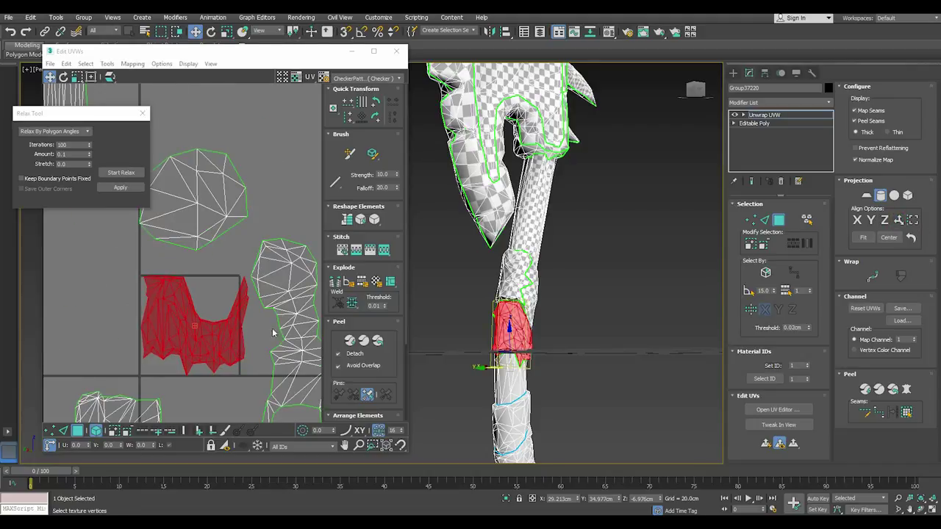
scroll(219, 356, down, 3)
click(880, 195)
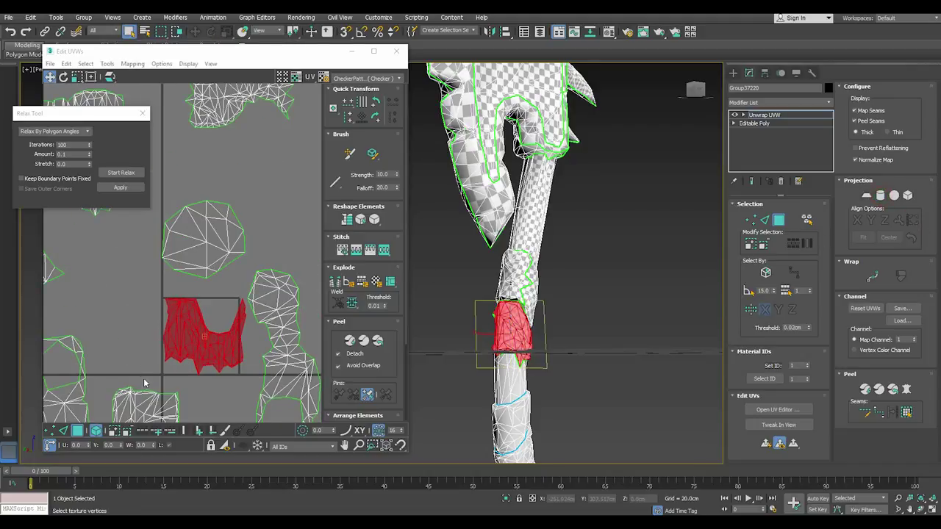
Step: Move the lower band's UV island into empty space and weld its open seam
drag(176, 361, 234, 296)
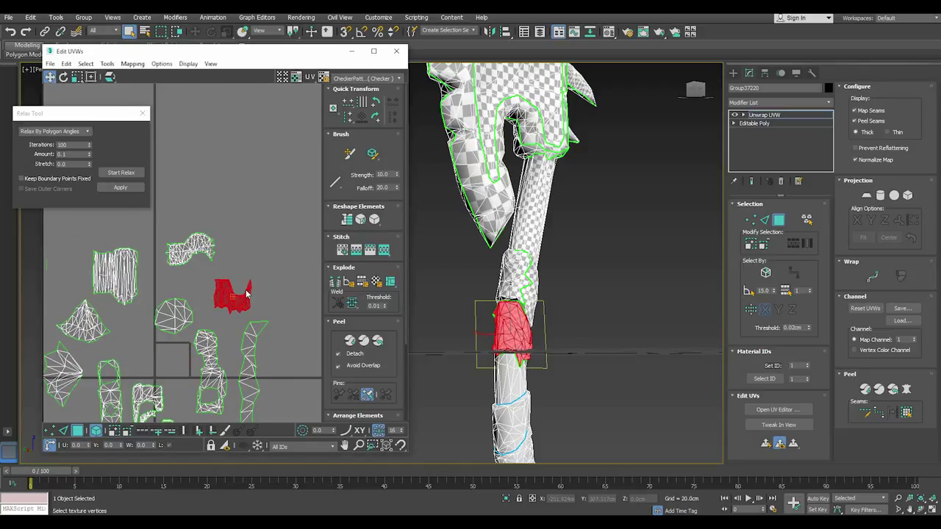
scroll(247, 290, up, 4)
click(50, 430)
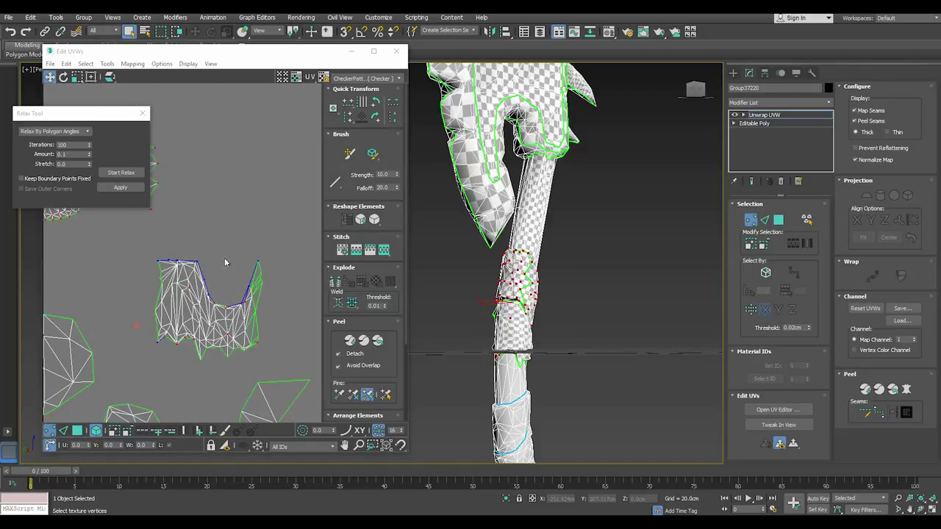
drag(144, 242, 299, 367)
click(352, 304)
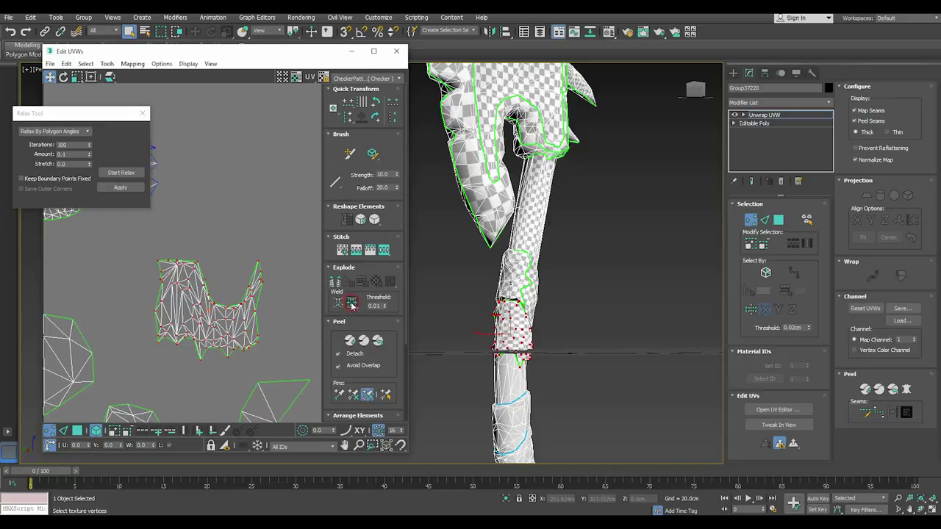
Step: Relax the lower band's island into a wider curved shape and apply the result
click(74, 430)
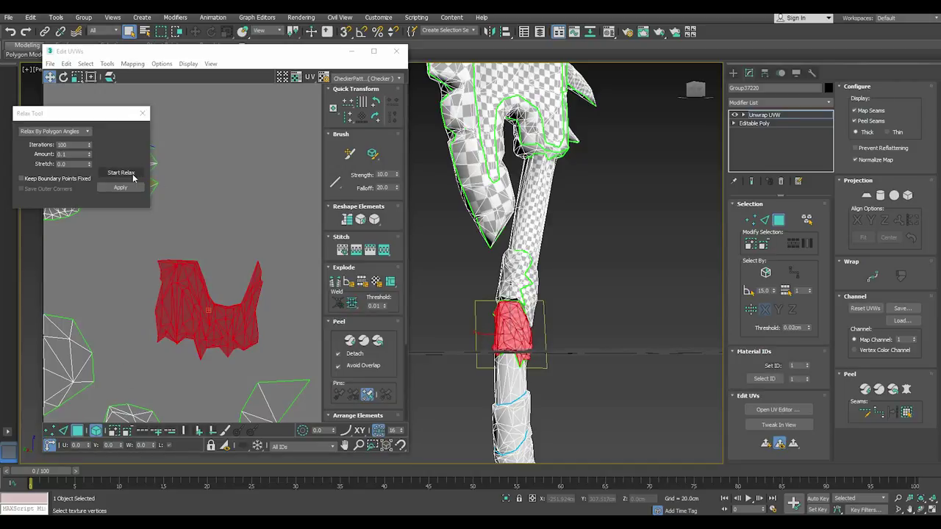
click(122, 173)
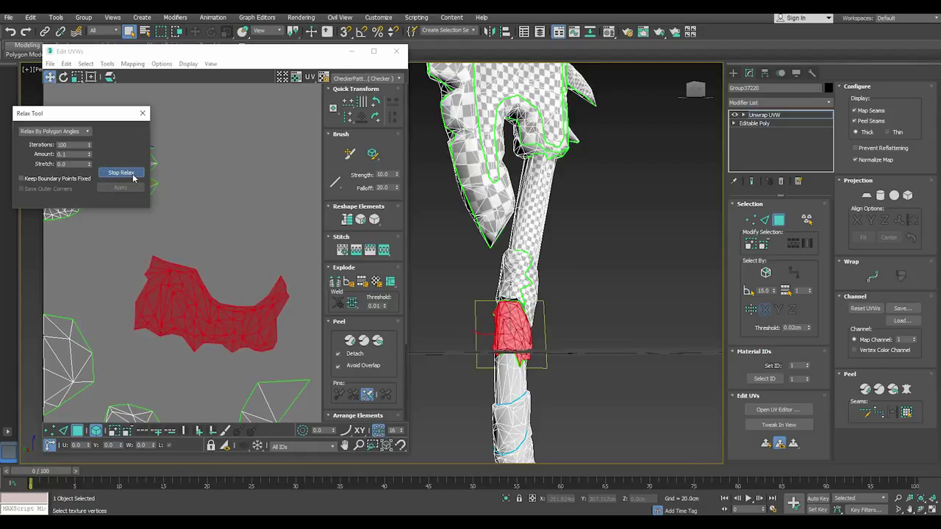
click(131, 177)
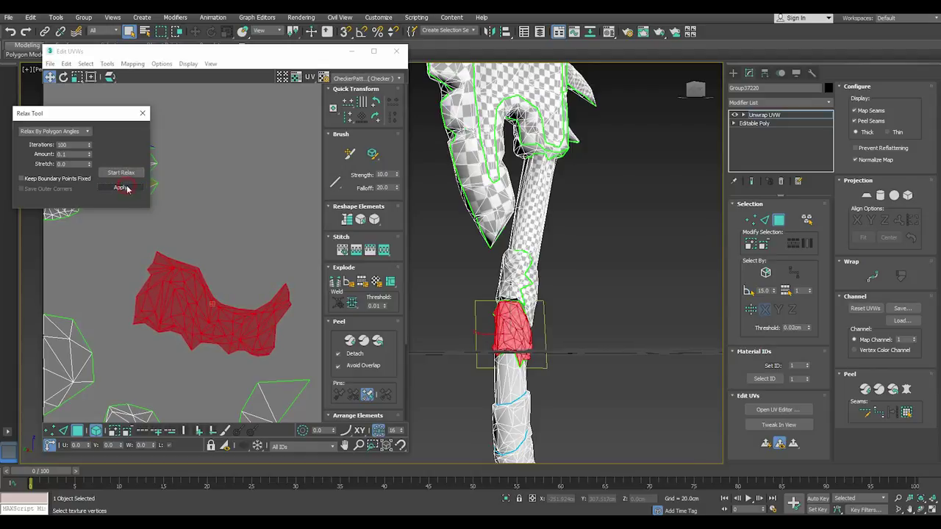
click(122, 188)
click(191, 214)
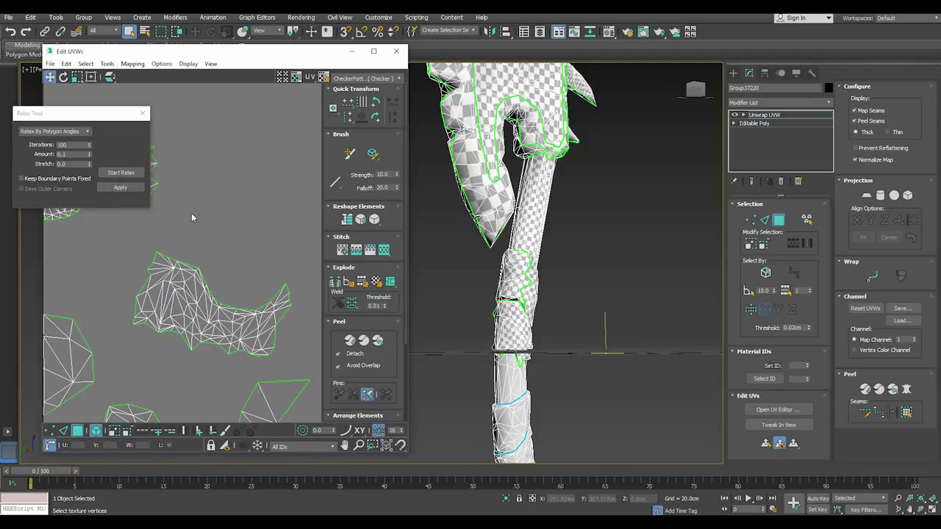
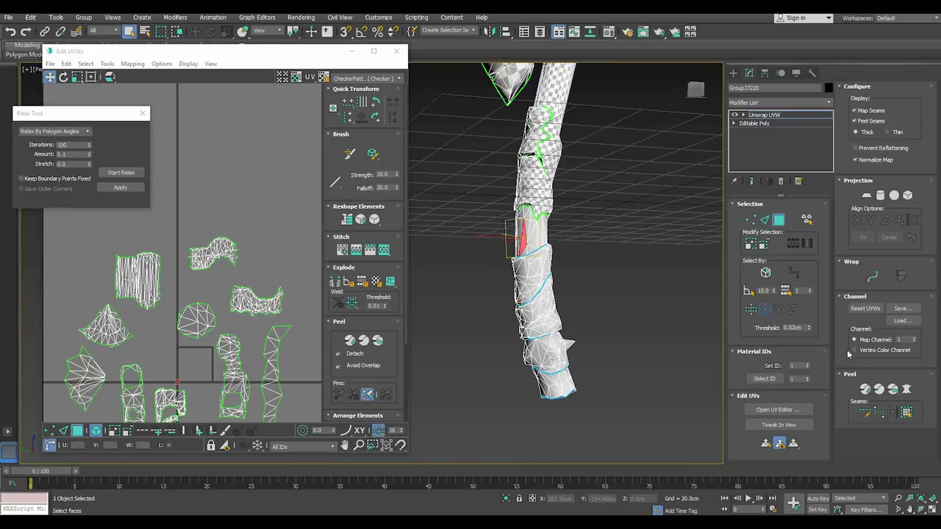
Step: Grow the handle band selection out to its seams and planar-project it onto the UVs
click(906, 414)
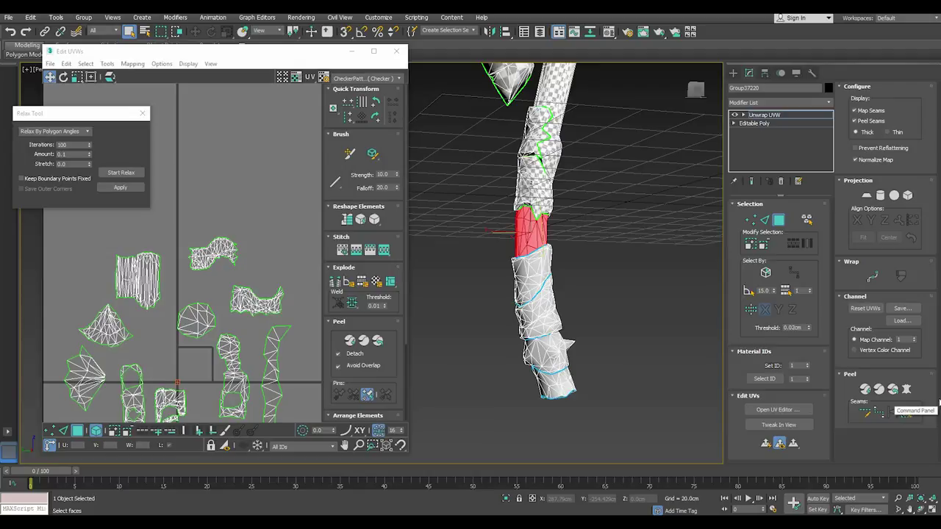
click(881, 195)
click(884, 220)
scroll(203, 338, up, 5)
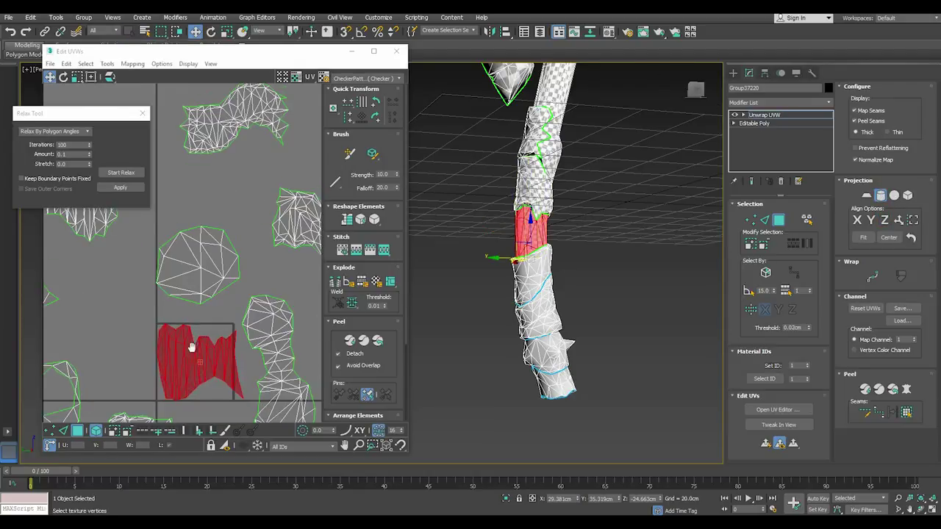
click(880, 195)
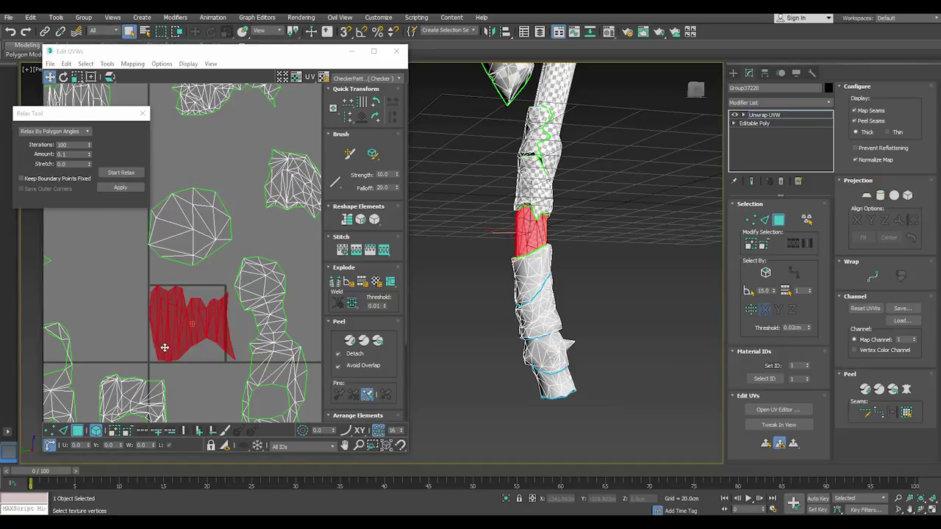
Step: Weld the band island's vertices, relax it, and move it to the upper right
click(49, 430)
scroll(196, 343, up, 2)
drag(110, 272, 237, 375)
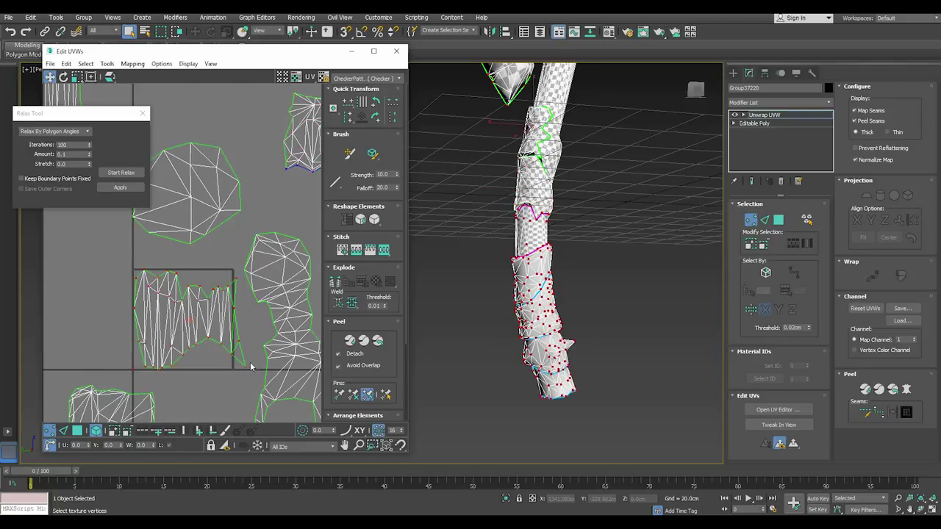
click(351, 307)
click(76, 432)
click(118, 173)
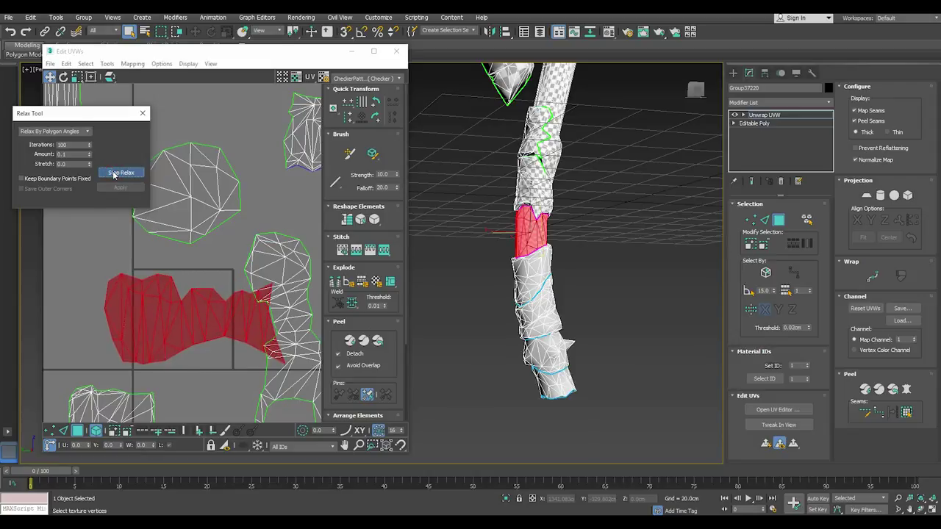
click(114, 174)
scroll(246, 334, down, 3)
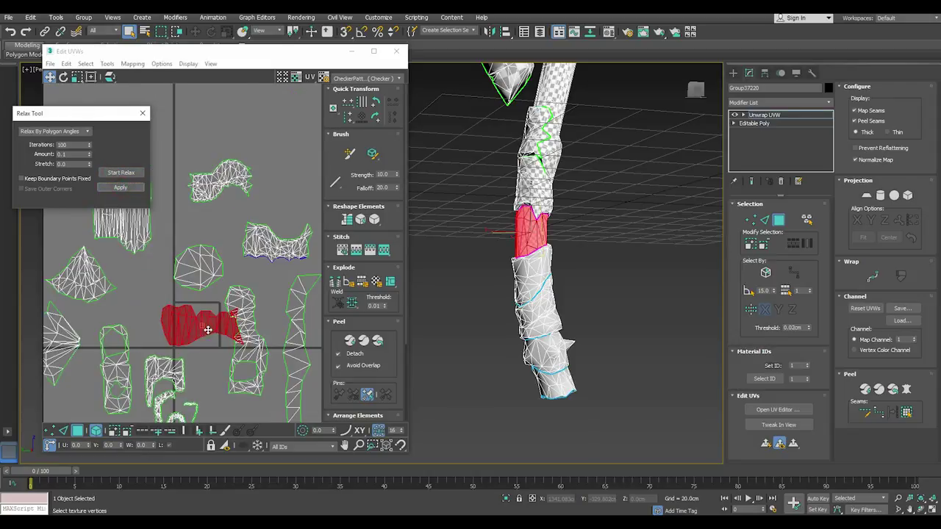
mouse_move(195, 324)
mouse_down()
mouse_move(265, 206)
mouse_move(308, 191)
mouse_up()
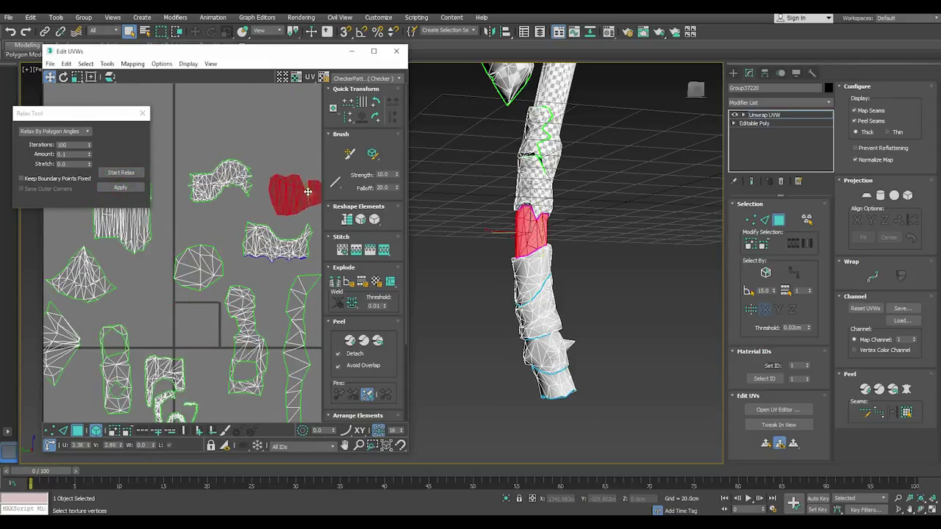
click(647, 298)
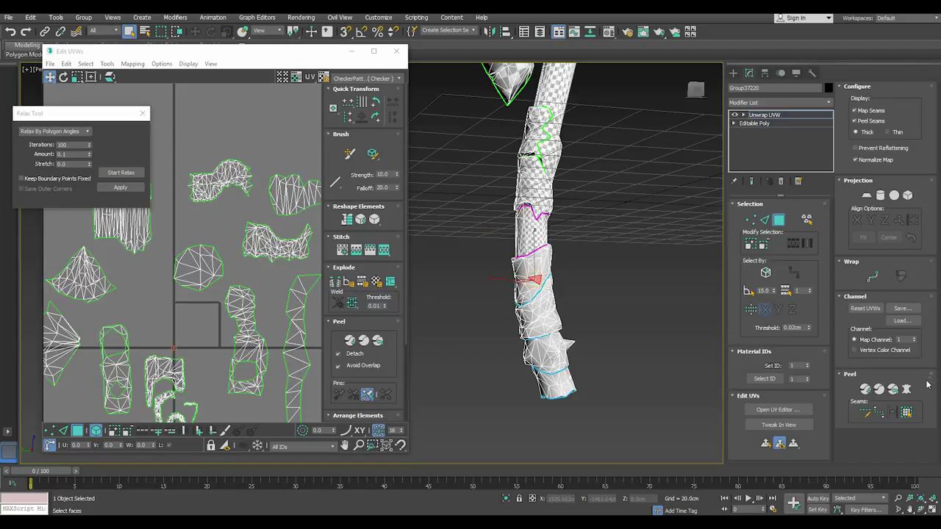
Step: Select the next wrap band to its seams and apply a vertically aligned Cylindrical projection
click(907, 413)
click(880, 197)
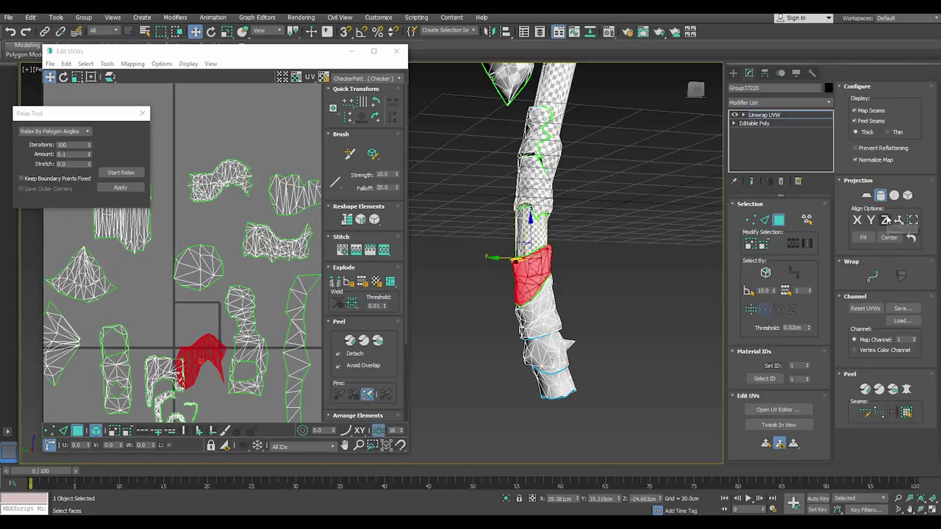
click(885, 219)
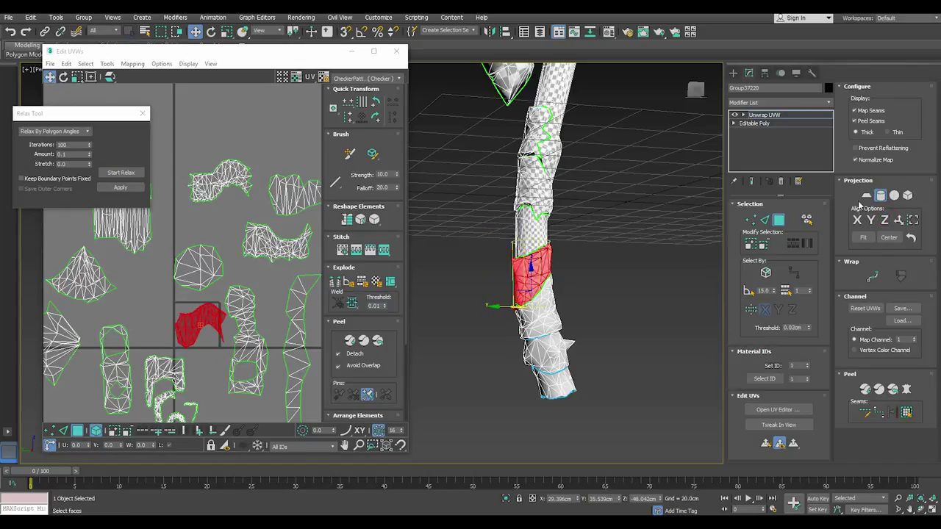
click(880, 196)
scroll(193, 323, up, 3)
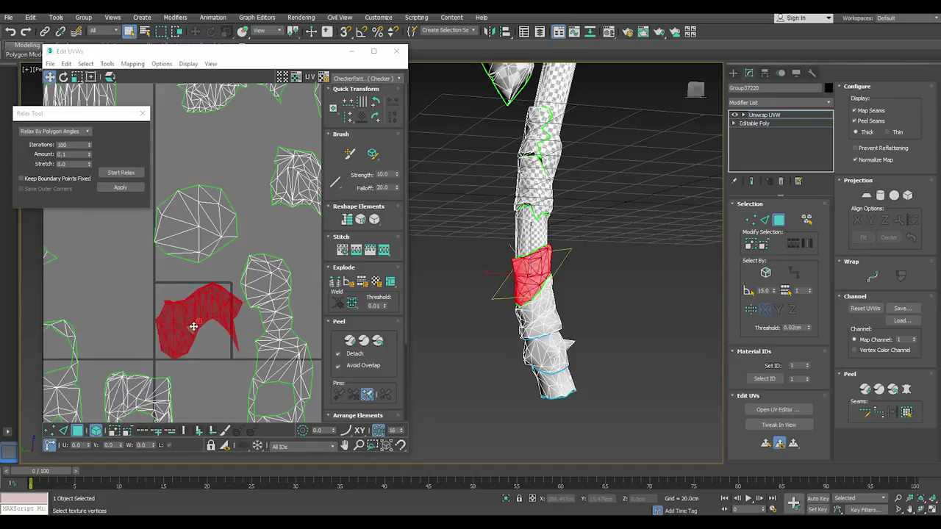
Step: Target-weld the island's stray vertices, relax it, and move it to the upper left
click(52, 431)
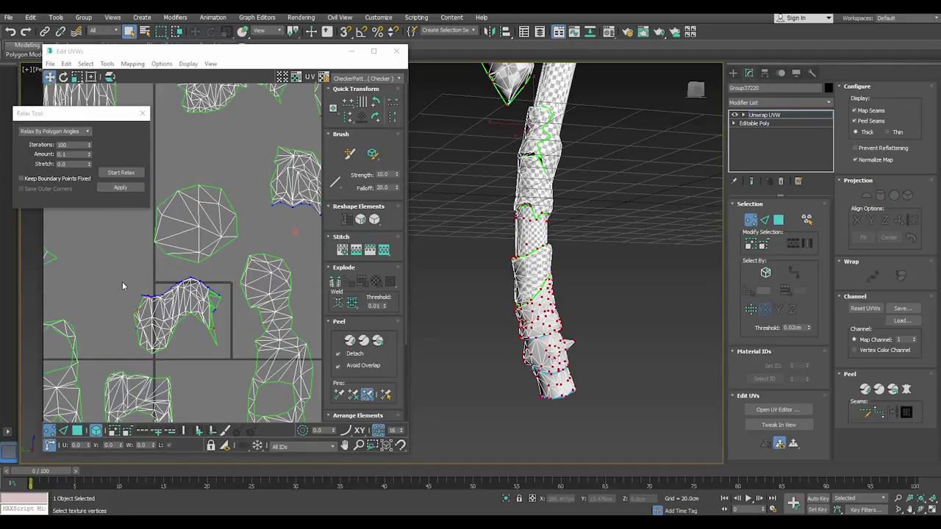
drag(122, 278, 195, 321)
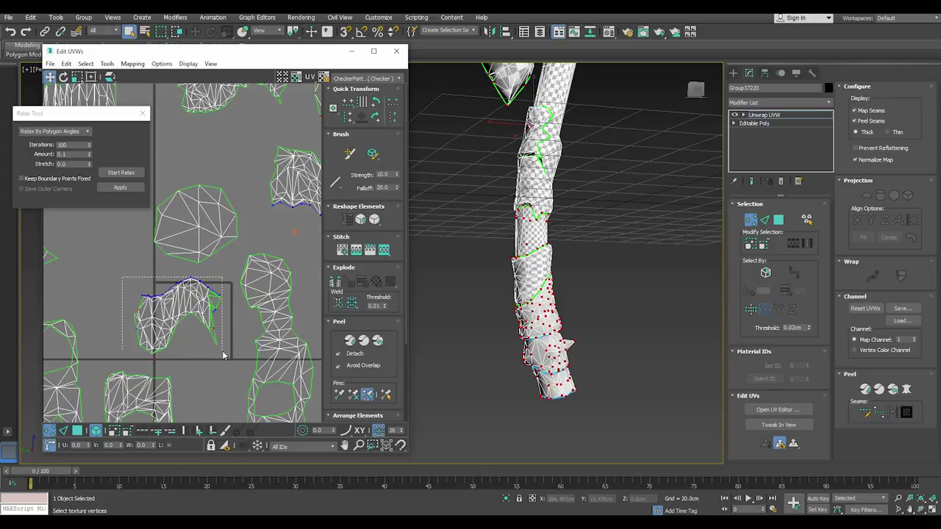
drag(223, 355, 224, 353)
click(350, 303)
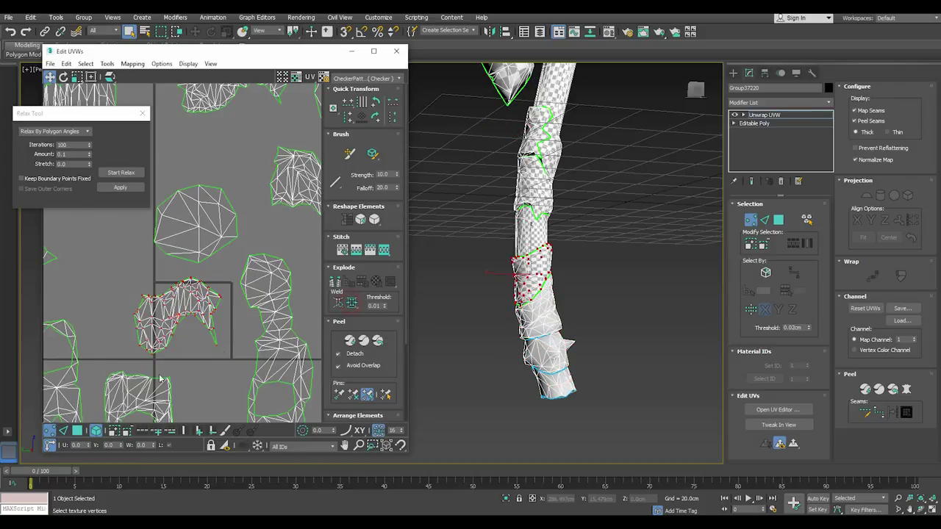
click(82, 431)
click(114, 174)
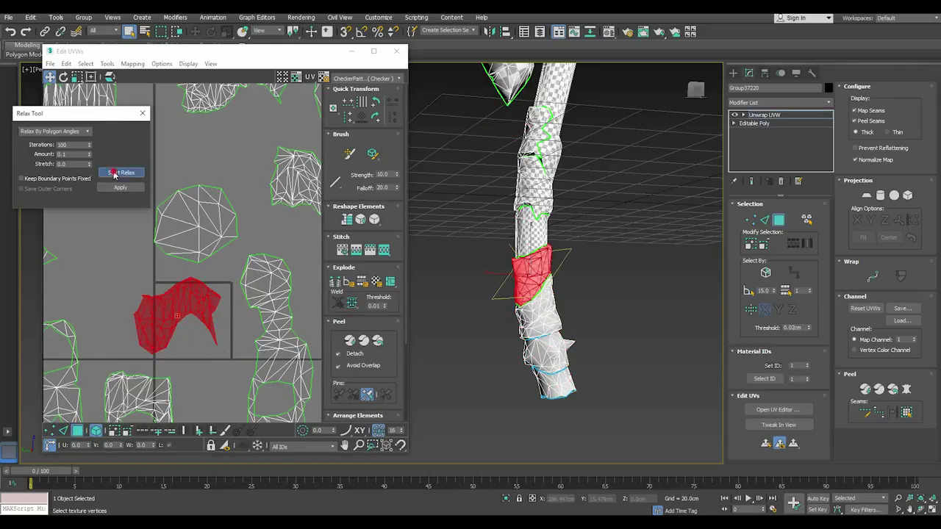
click(114, 174)
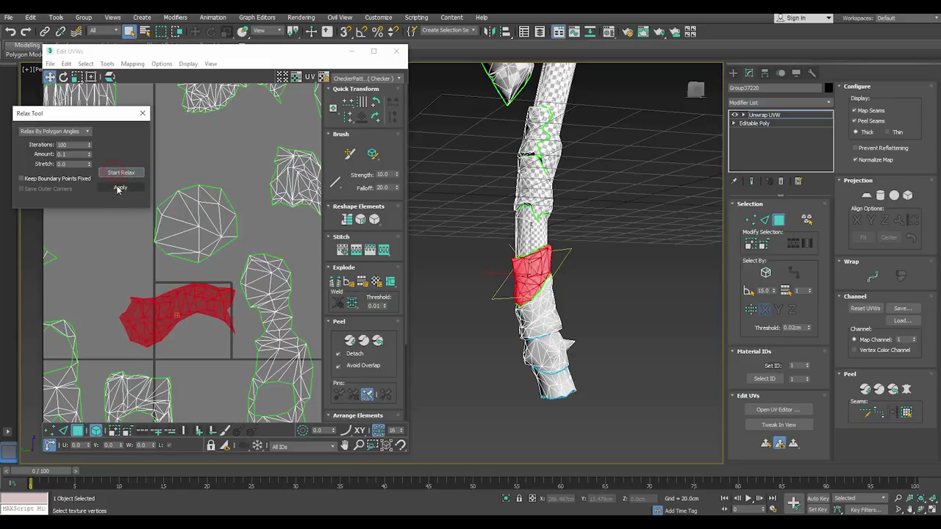
scroll(189, 288, down, 3)
mouse_move(180, 305)
mouse_down()
mouse_move(68, 244)
mouse_move(74, 239)
mouse_up()
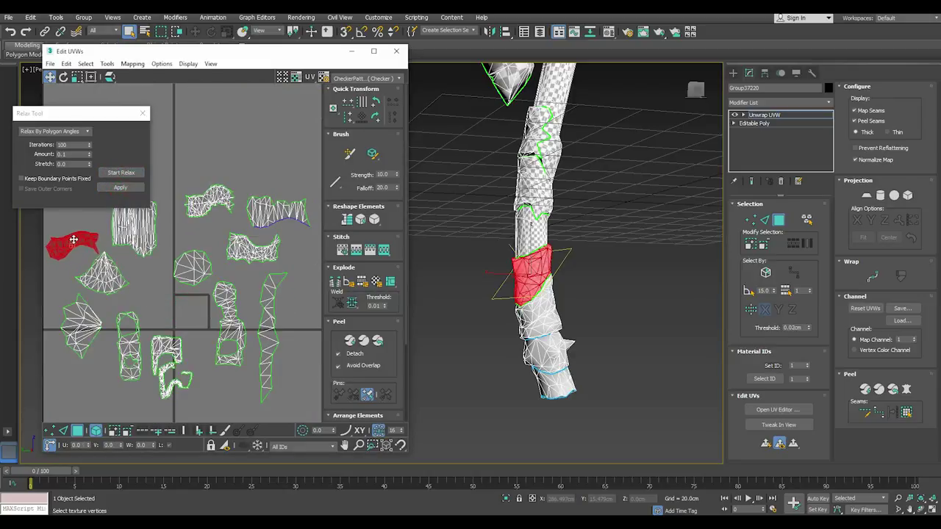
scroll(122, 266, up, 2)
click(188, 285)
scroll(184, 283, down, 3)
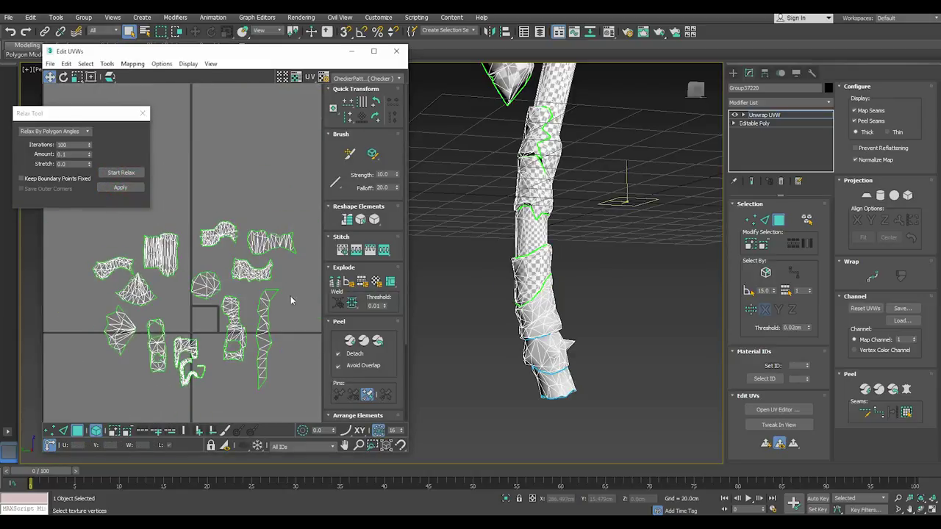
Step: Cylindrically project the next handle wrap band and shift its island left and up
click(536, 312)
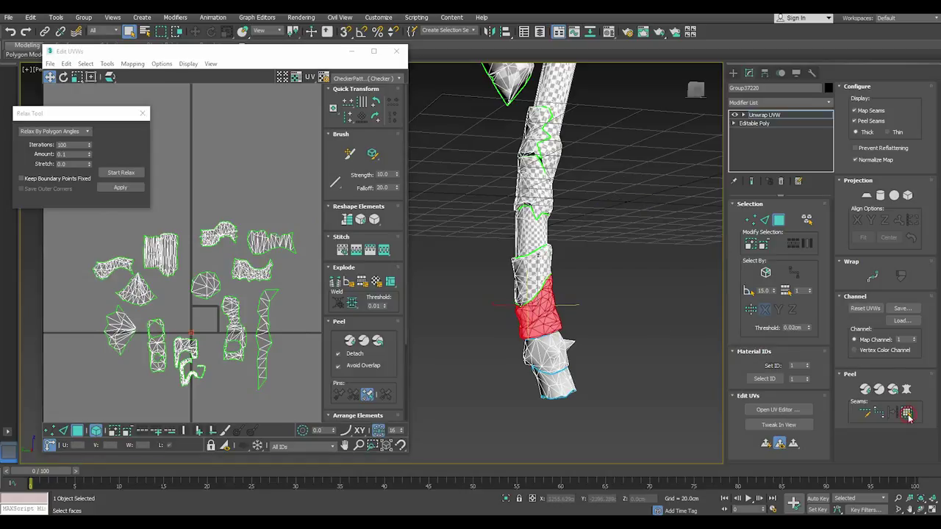
click(881, 195)
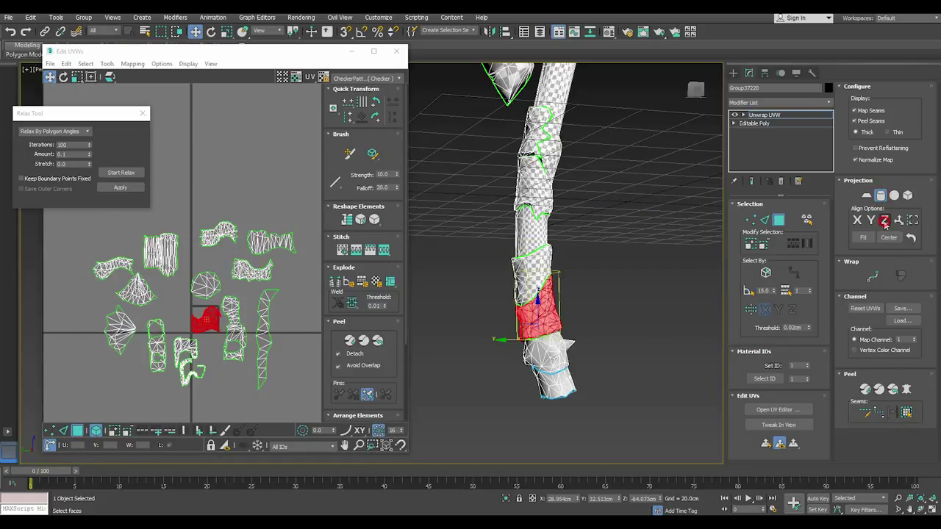
scroll(214, 326, up, 3)
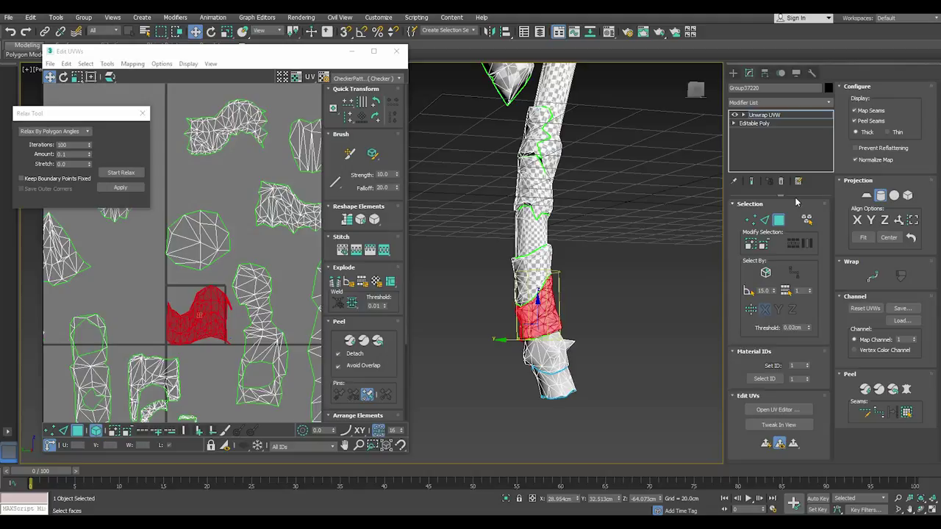
click(881, 199)
drag(196, 328, 181, 304)
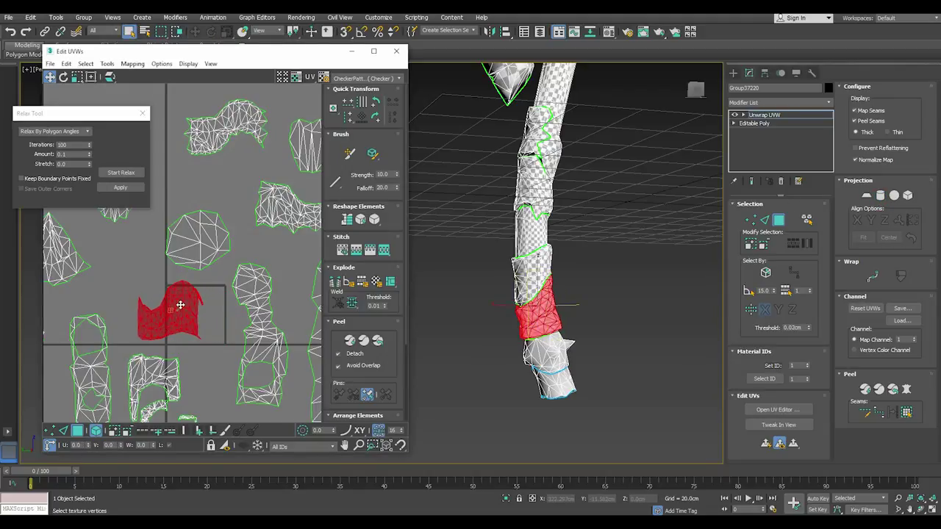
scroll(180, 305, up, 3)
Step: Weld the loose sliver into the band island and relax it
click(50, 430)
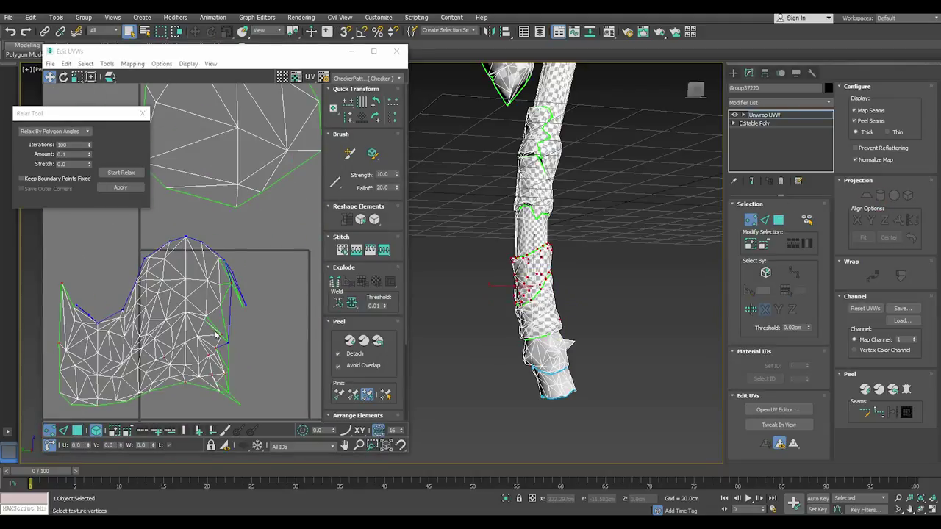
scroll(216, 335, down, 2)
drag(79, 247, 273, 406)
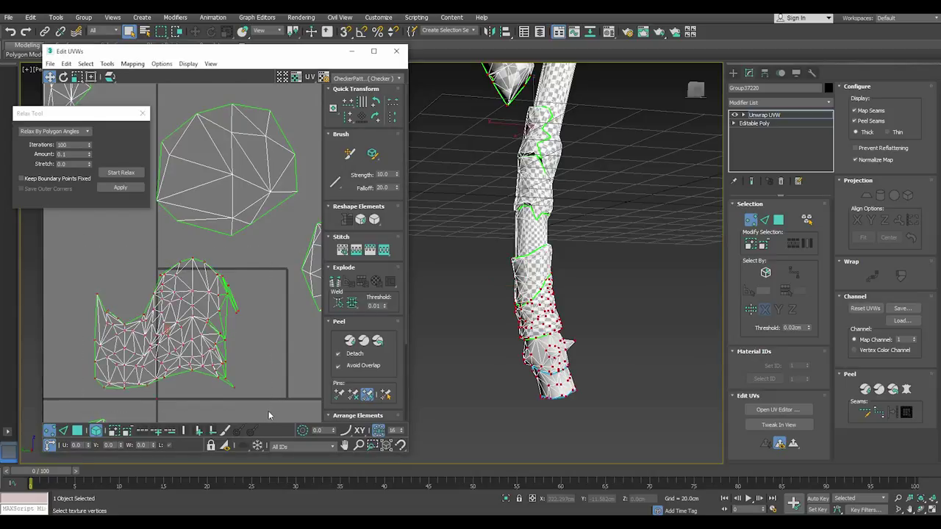
click(351, 301)
ctrl+click(76, 430)
click(122, 174)
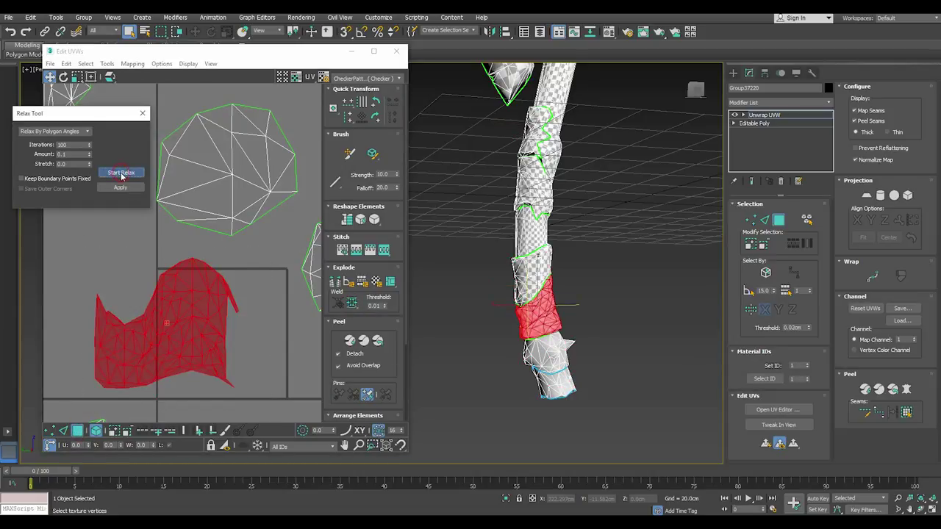
click(121, 175)
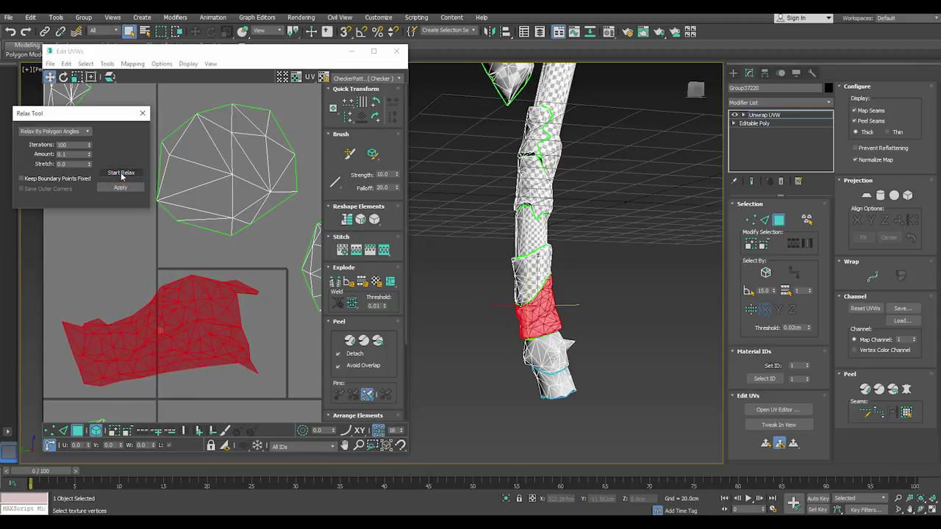
Step: Rotate the red island flatter, move it to the top-left, and deselect it
click(65, 90)
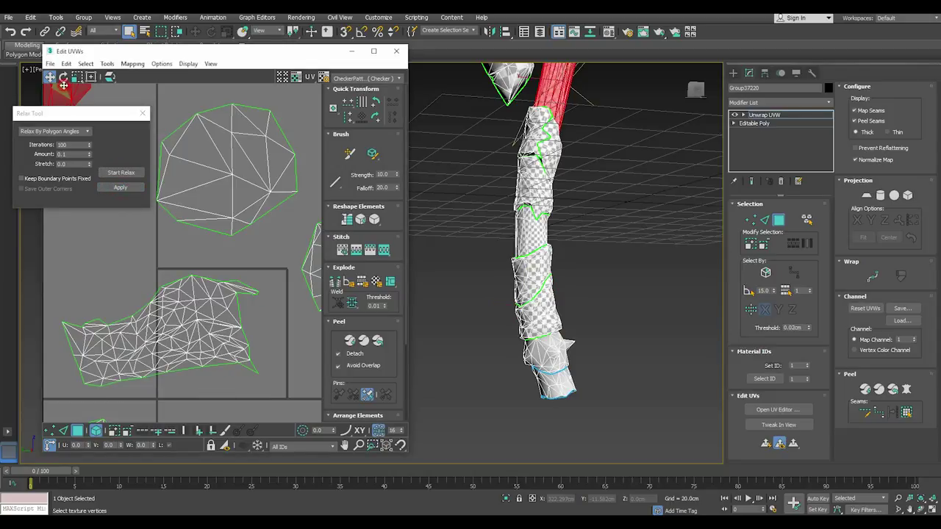
click(63, 76)
click(211, 297)
drag(211, 297, 250, 346)
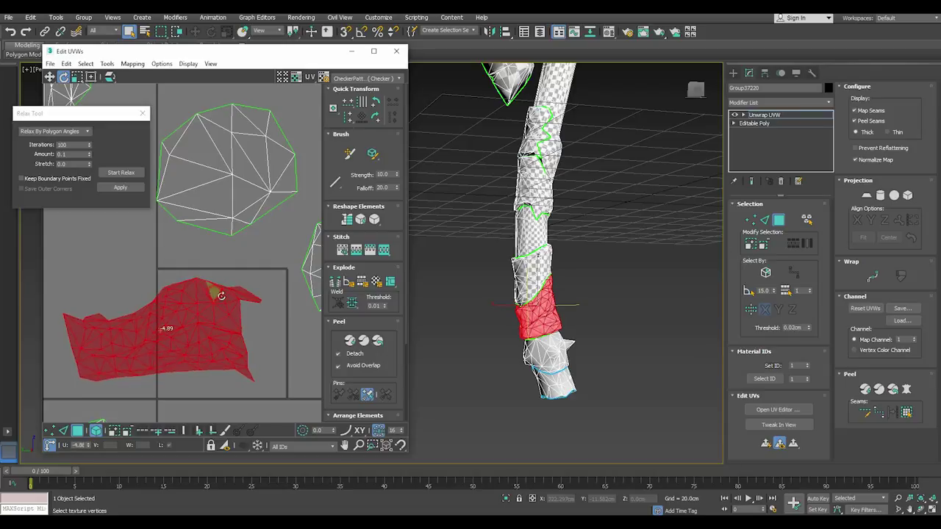
scroll(267, 357, down, 2)
click(49, 77)
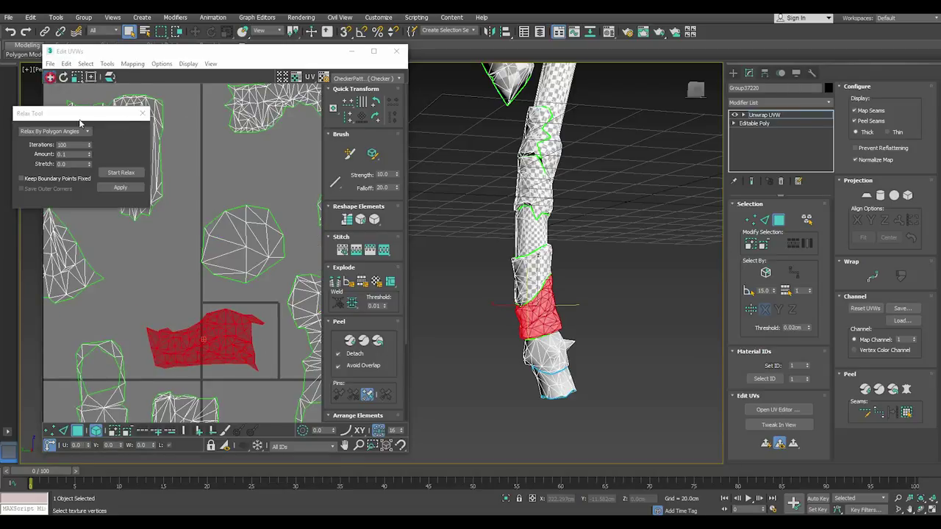
scroll(195, 320, down, 2)
drag(196, 317, 187, 145)
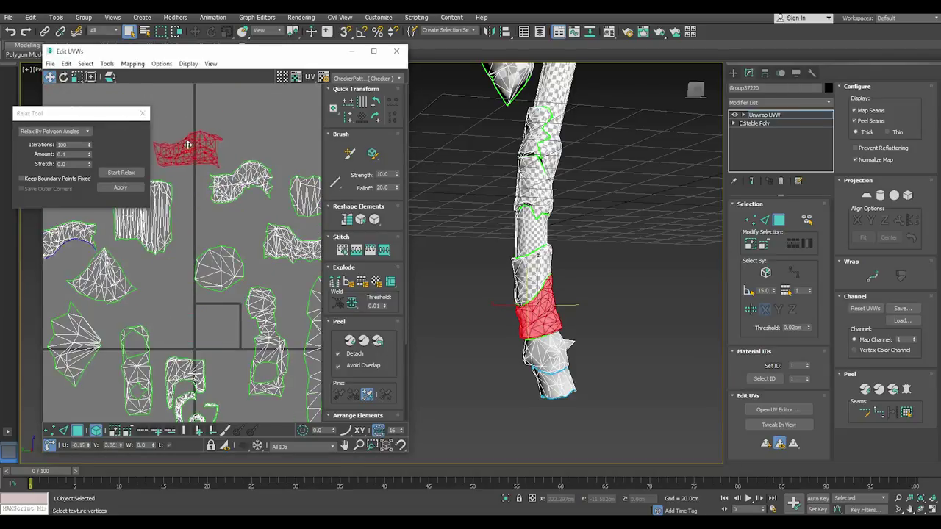
click(205, 216)
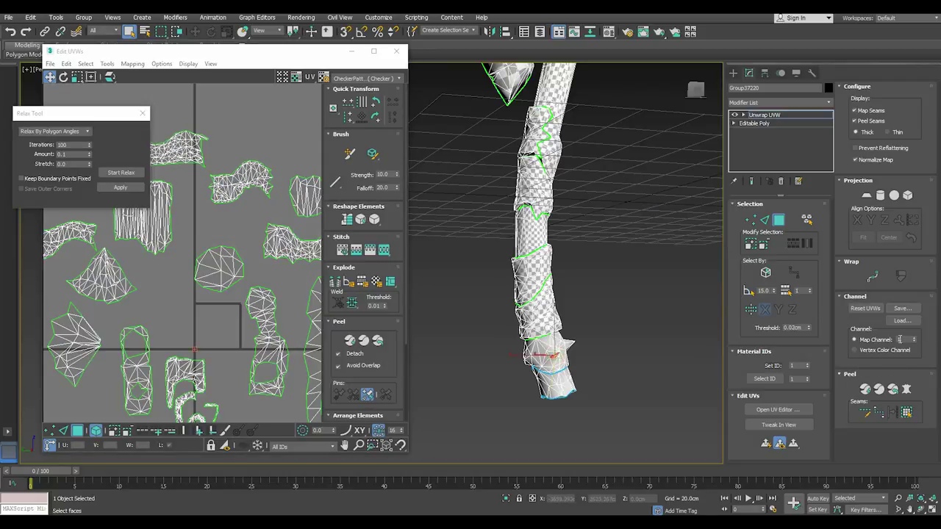
Step: Select the next handle section to its seams and cylindrically project it, shifting the island left
click(906, 414)
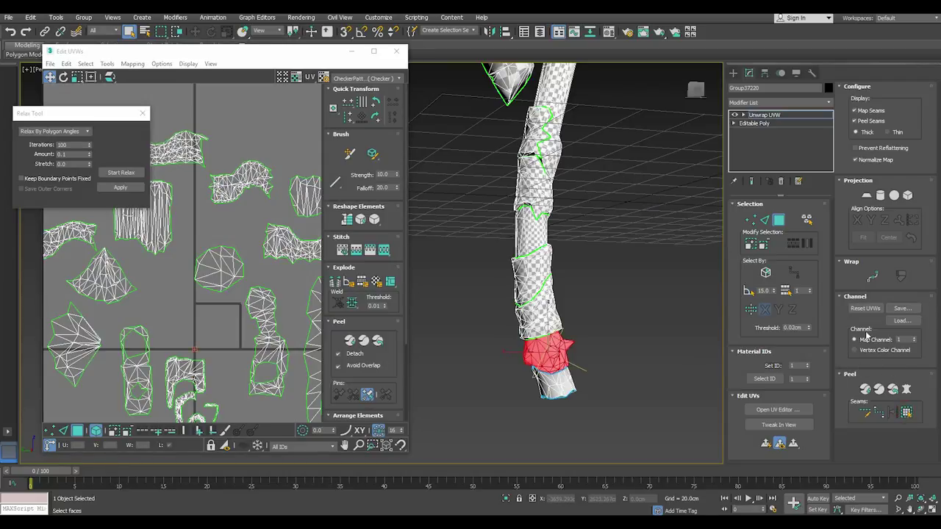
click(880, 195)
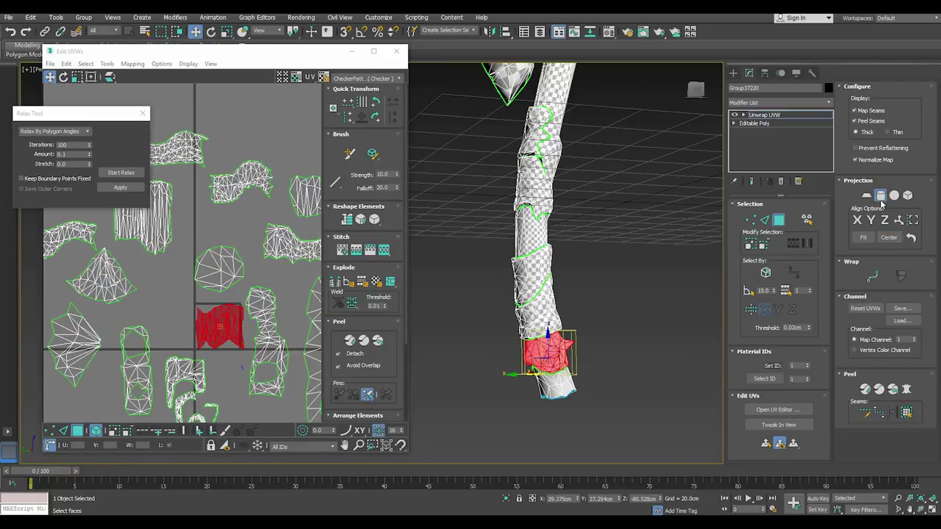
drag(218, 325, 183, 327)
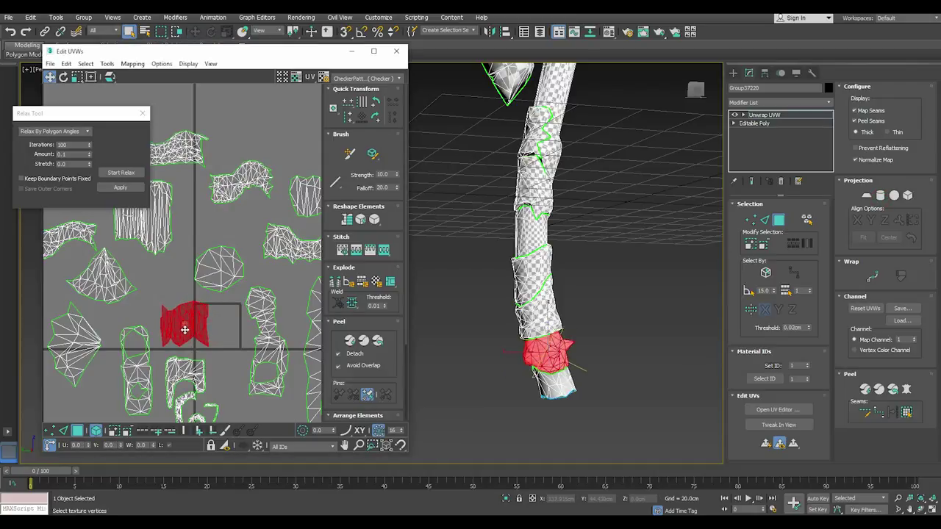
scroll(180, 316, up, 3)
scroll(180, 313, up, 3)
Step: Relax the section's island with Start/Stop Relax and apply the result
click(49, 430)
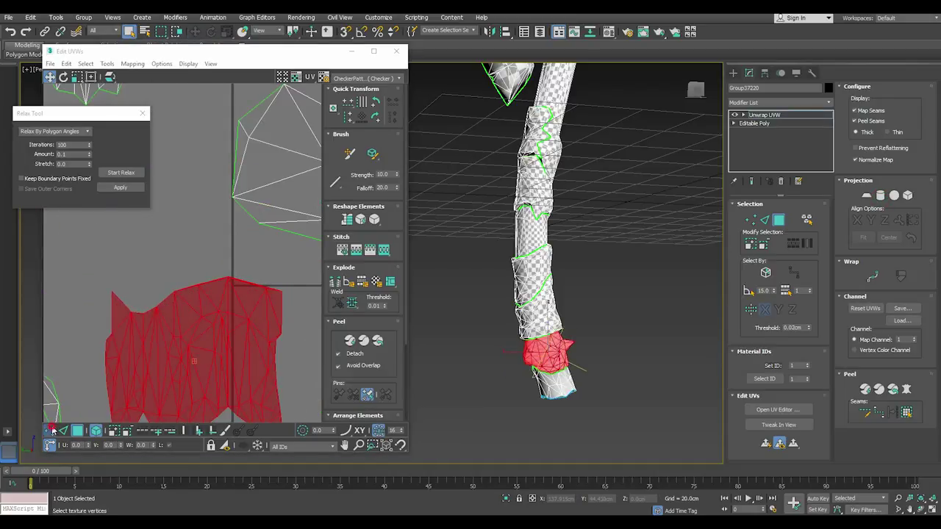
scroll(155, 293, down, 2)
drag(110, 275, 304, 415)
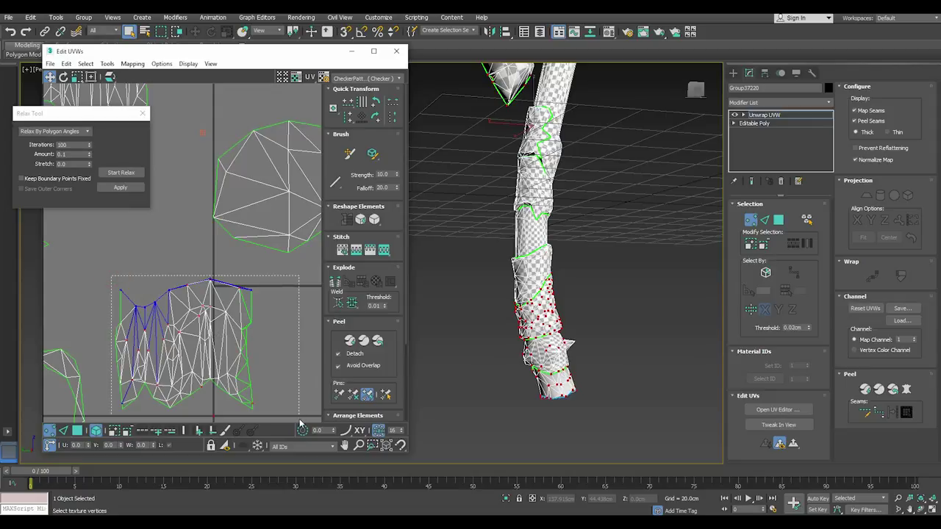
click(80, 432)
click(80, 432)
click(125, 173)
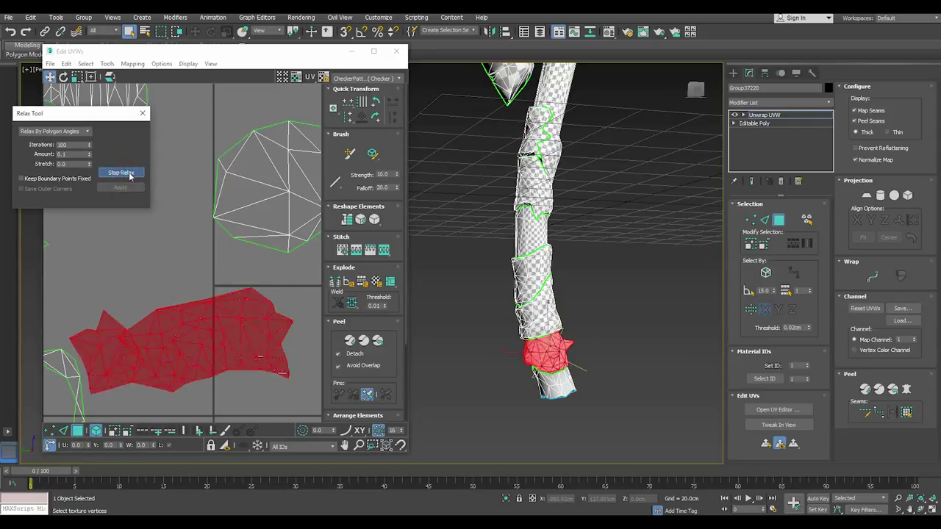
click(122, 173)
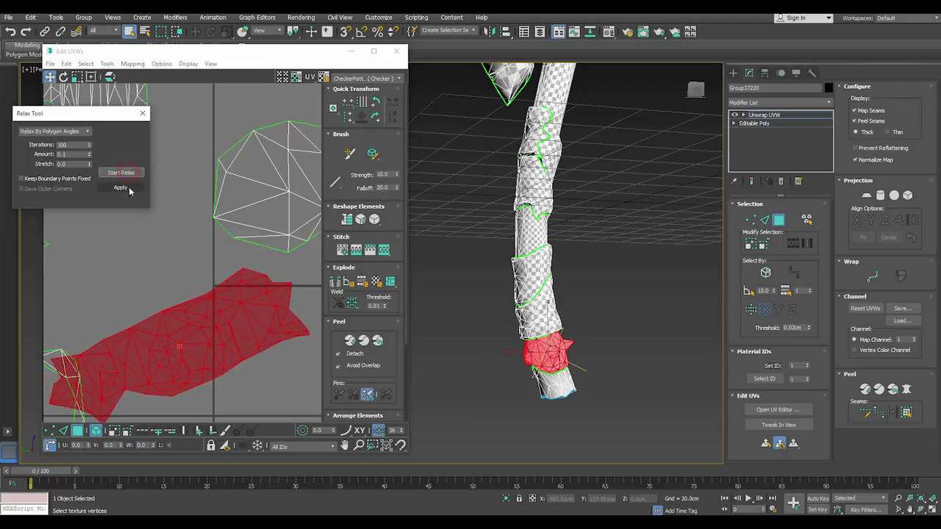
click(125, 186)
Step: Rotate the island horizontal and place it at the bottom-left of the layout
click(63, 76)
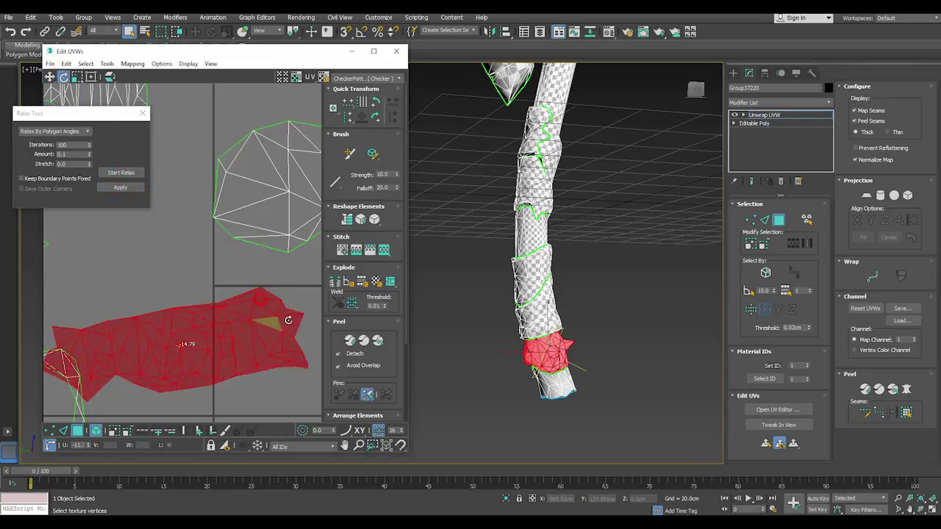
drag(283, 311, 294, 335)
scroll(221, 328, down, 1)
scroll(222, 329, down, 1)
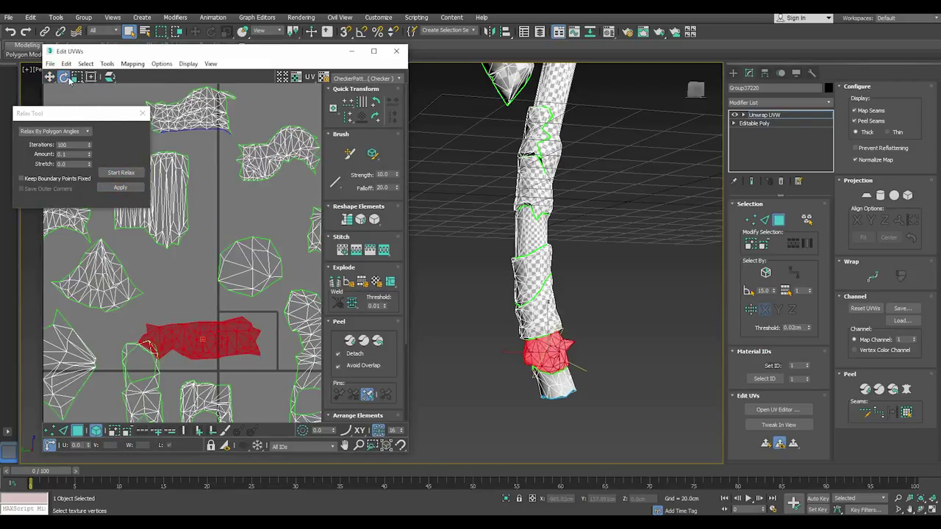
click(50, 76)
scroll(166, 310, down, 1)
drag(198, 321, 110, 397)
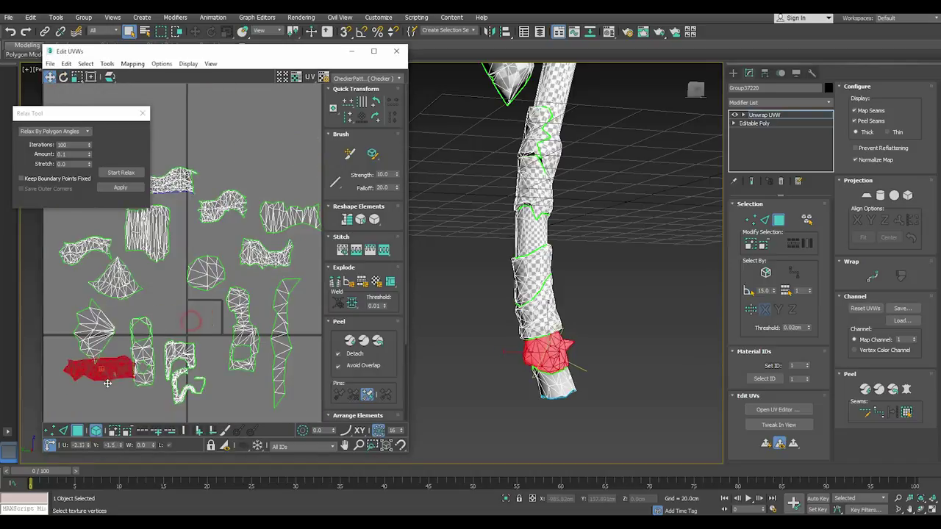
click(186, 319)
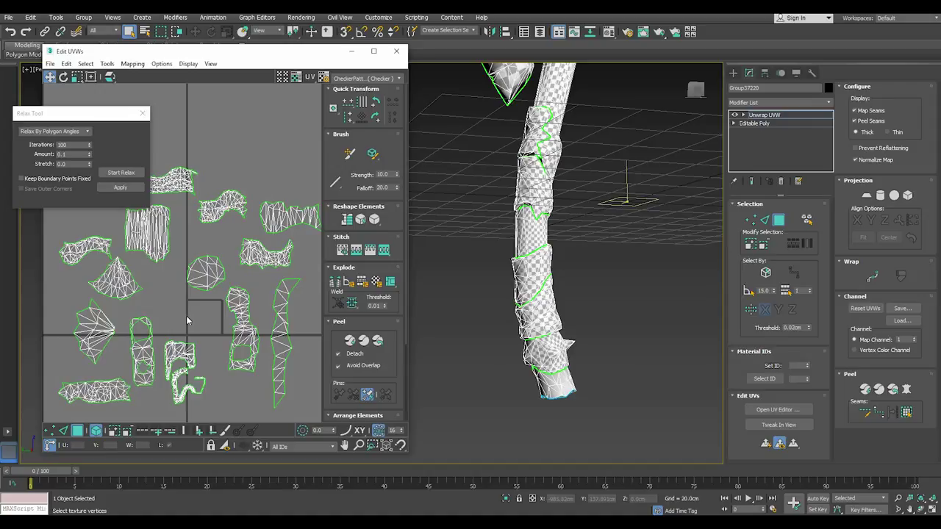
Step: Select the handle's bottom end section to its seams and cylindrically project it
click(543, 389)
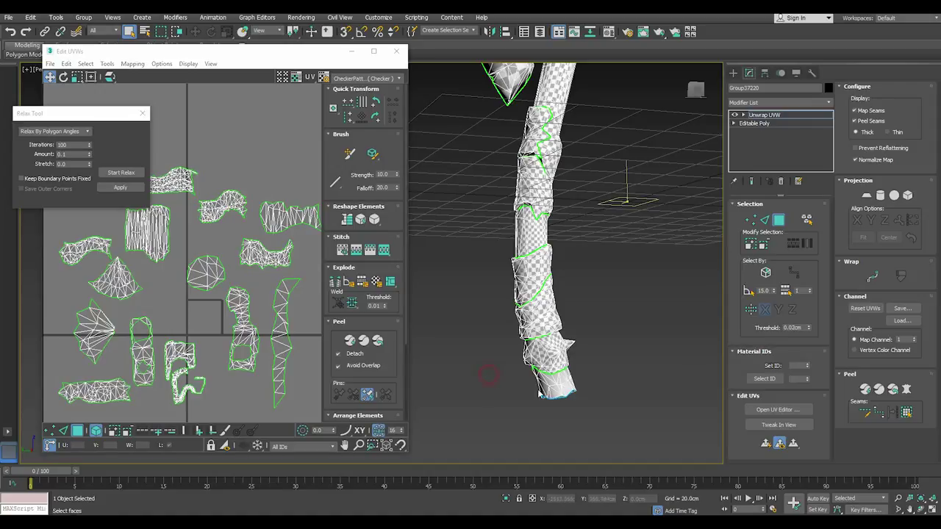
click(906, 412)
click(879, 195)
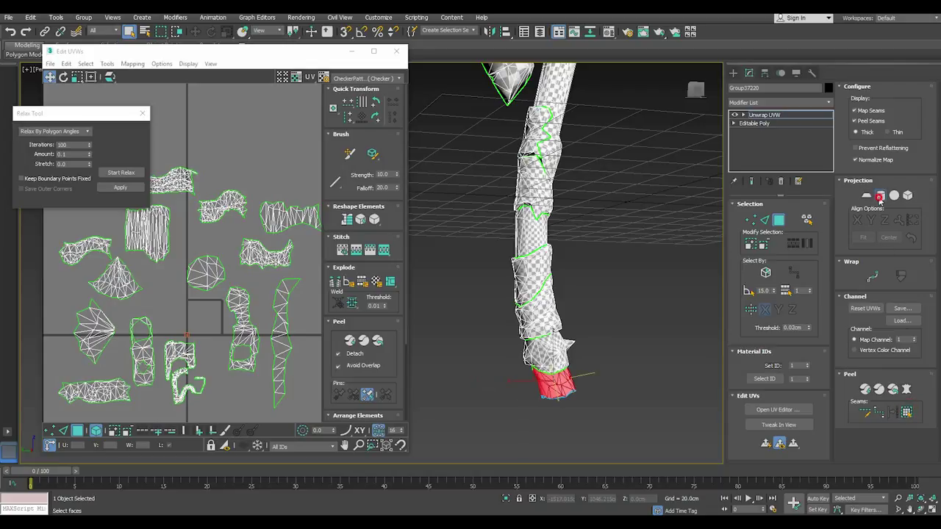
click(885, 220)
click(877, 196)
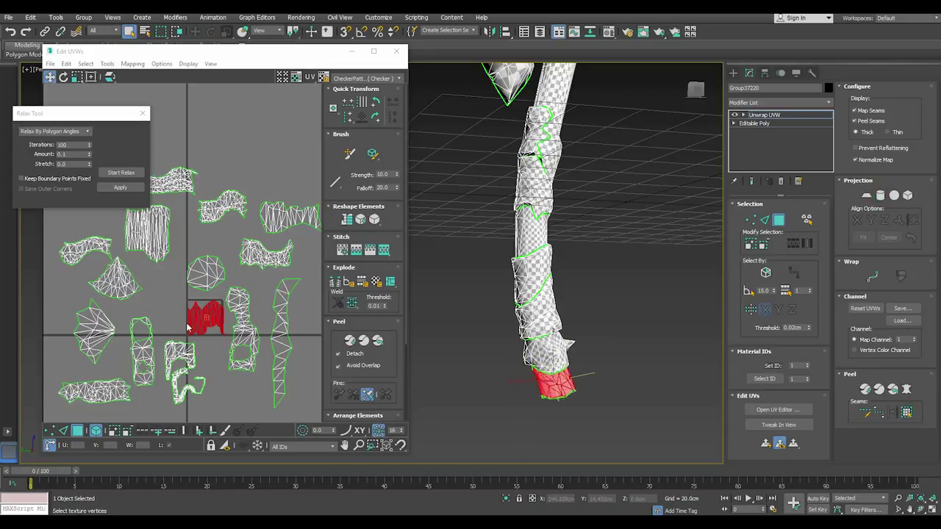
scroll(222, 322, up, 3)
Step: Nudge the tall neighbouring island aside, relax the zigzag tip island, and place it below the others
click(52, 433)
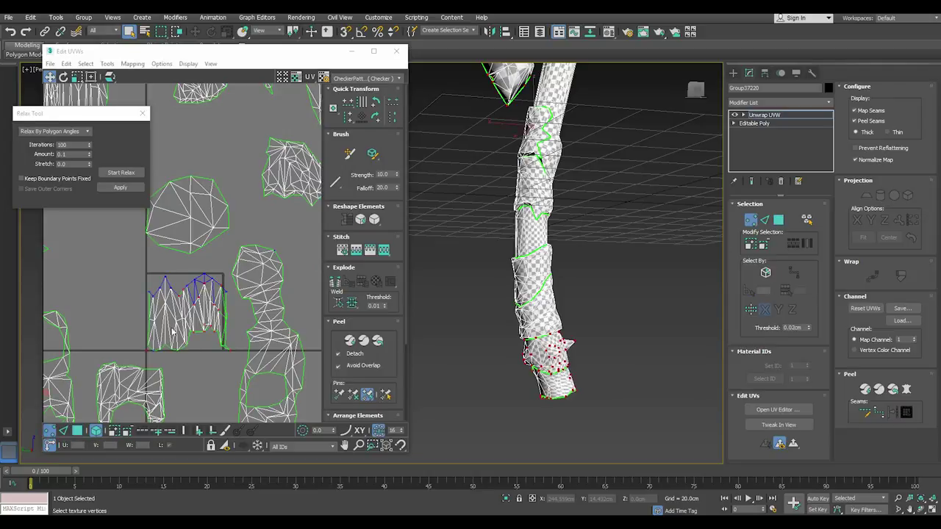
drag(136, 269, 229, 359)
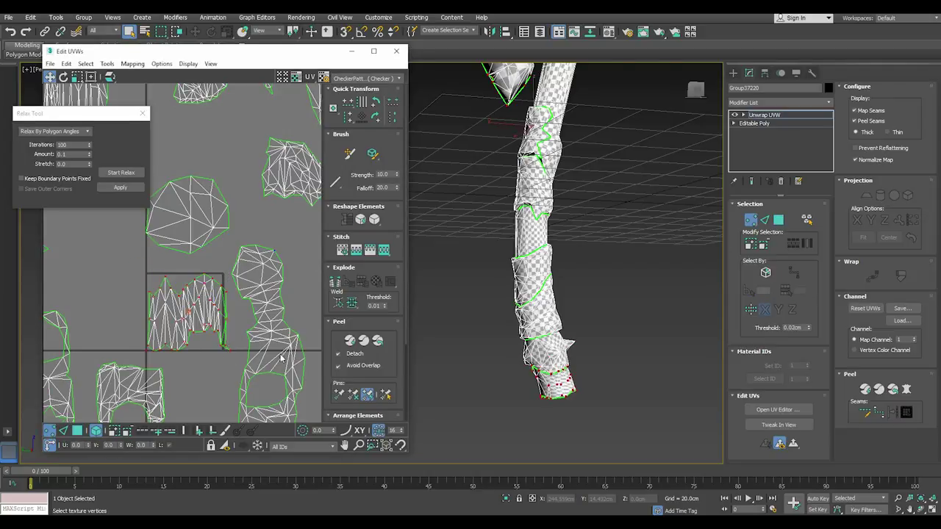
click(77, 430)
drag(272, 346, 287, 344)
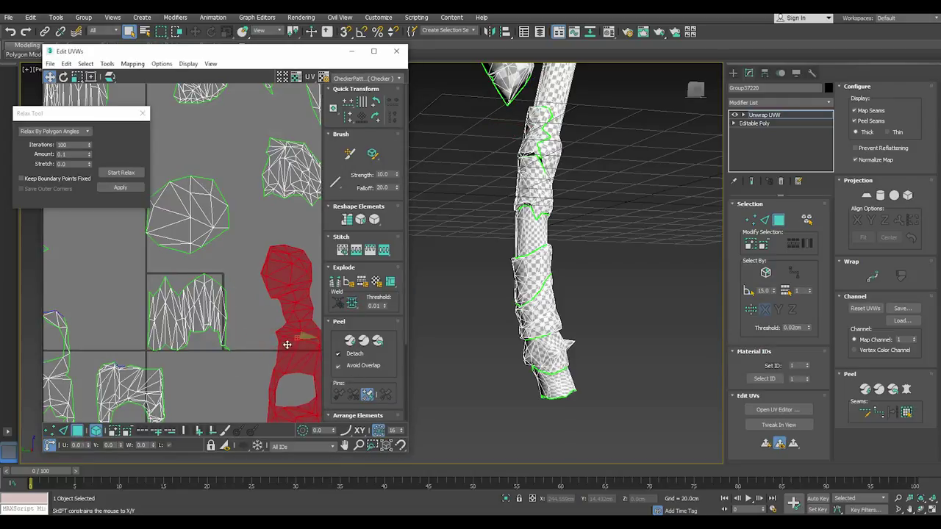
click(171, 318)
click(131, 174)
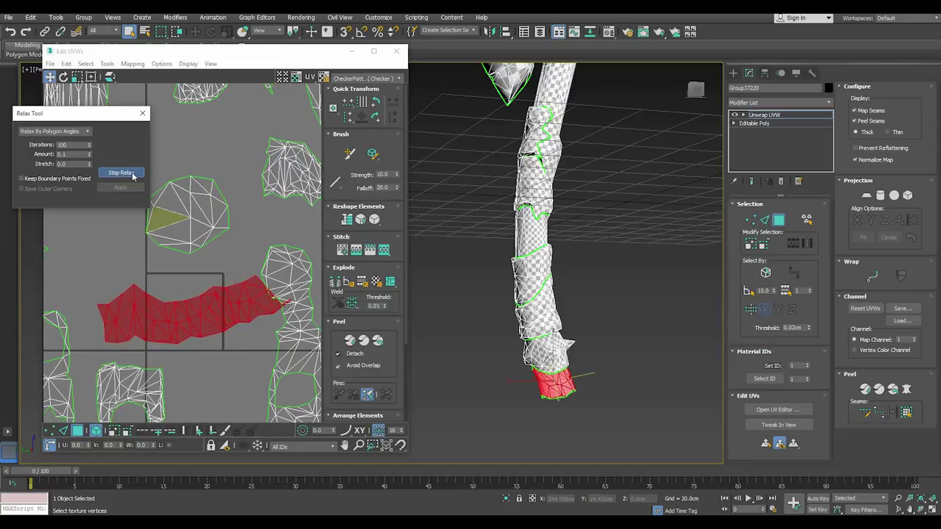
click(133, 173)
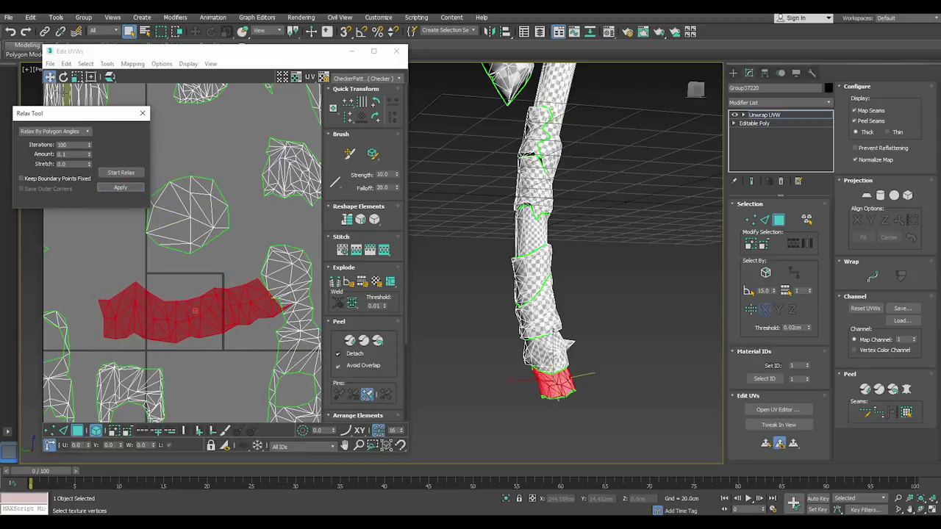
scroll(213, 316, down, 3)
scroll(213, 317, down, 2)
middle_drag(217, 316, 221, 408)
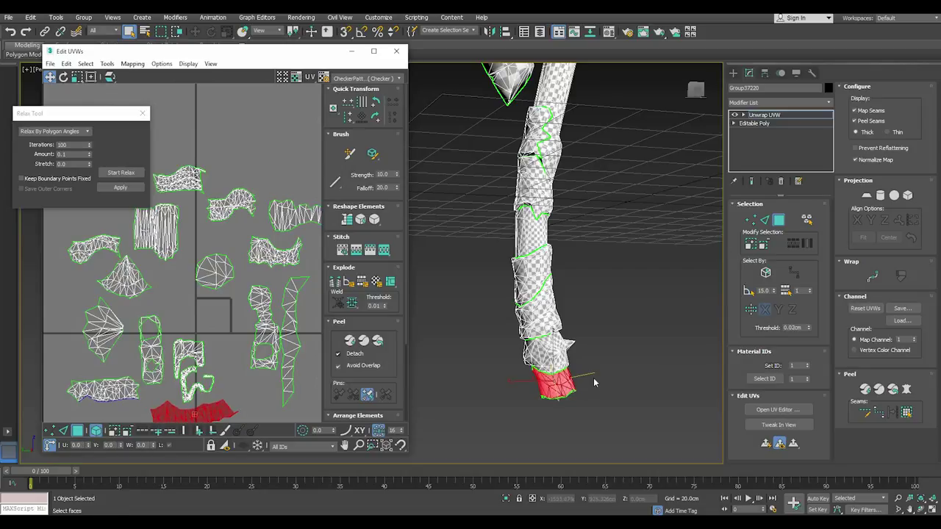
alt+middle_drag(594, 382, 563, 378)
Step: Select the handle's end cap, planar-project it, and undo a first relax attempt
click(560, 378)
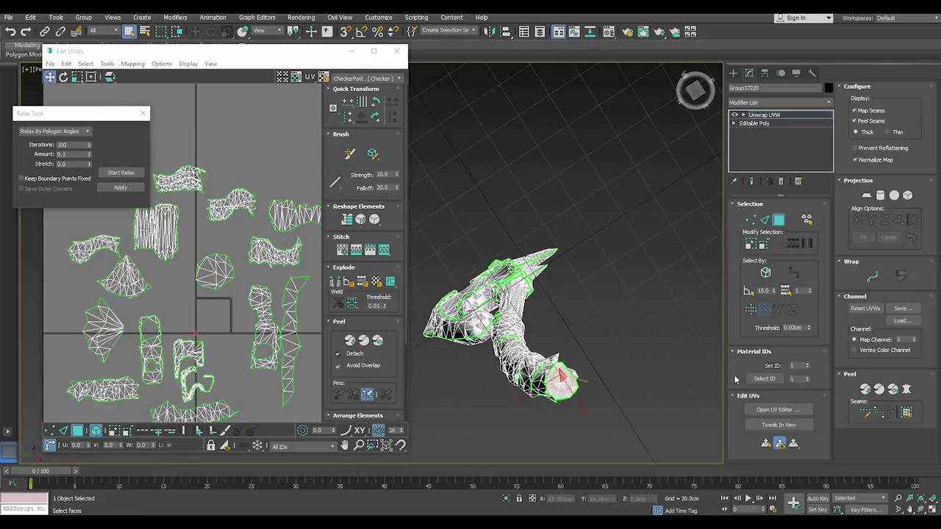
click(907, 409)
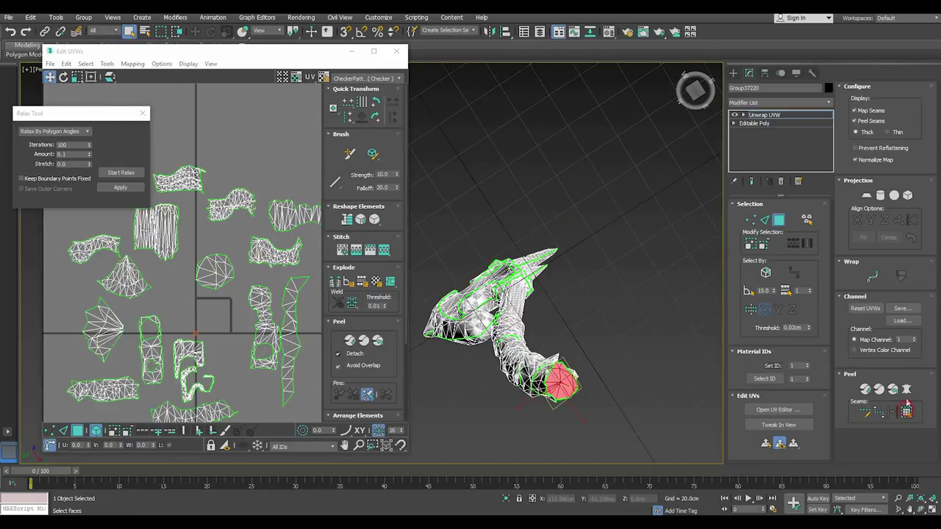
click(867, 194)
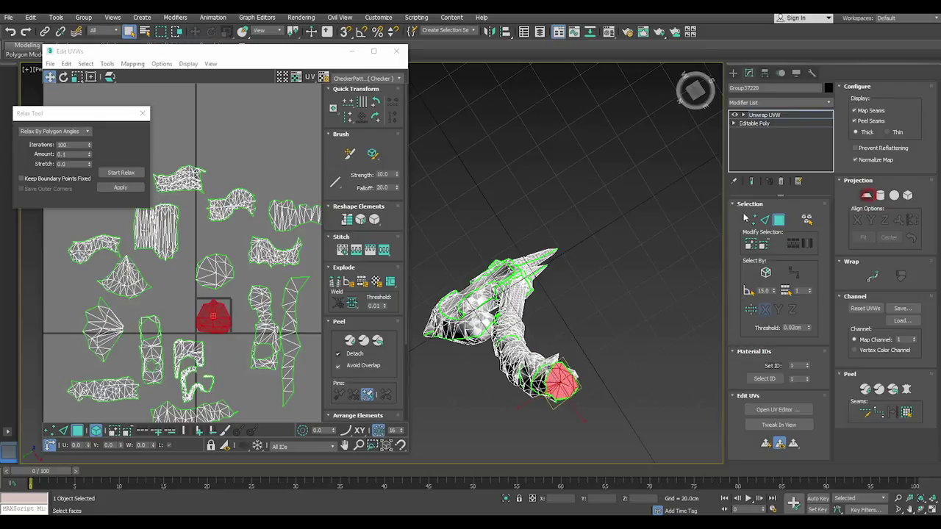
click(119, 172)
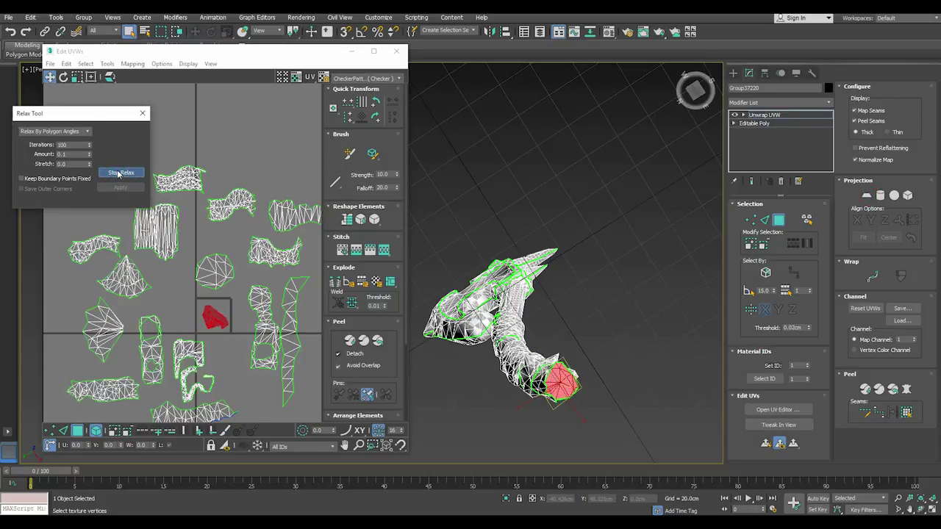
click(119, 173)
key(ctrl+z)
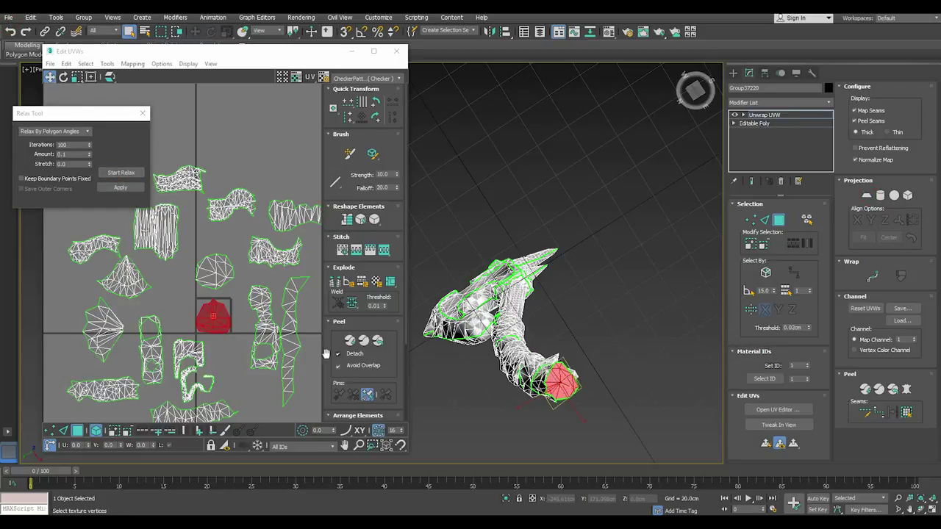
Step: Relax the cap island evenly and move it into open space at the lower left
right_click(223, 316)
click(254, 345)
scroll(215, 316, up, 3)
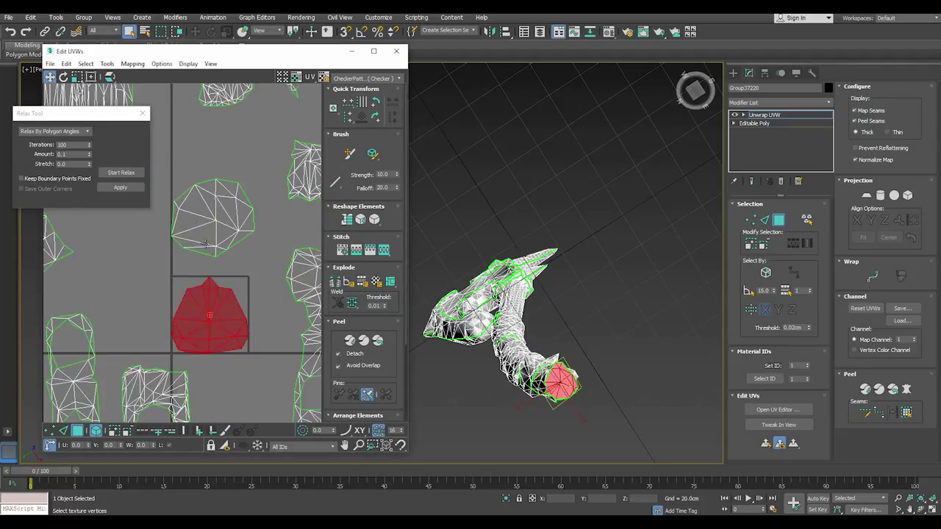
click(132, 174)
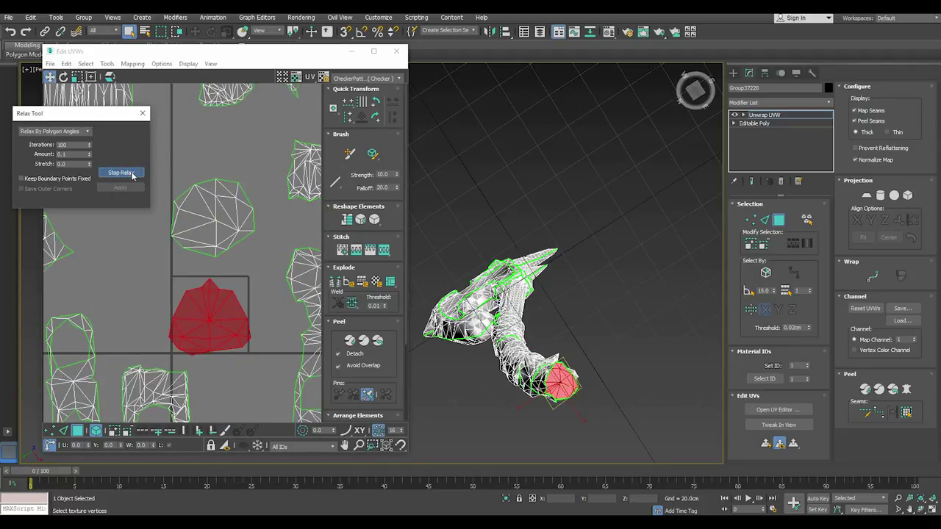
click(133, 175)
scroll(213, 309, down, 3)
drag(206, 313, 59, 356)
click(195, 319)
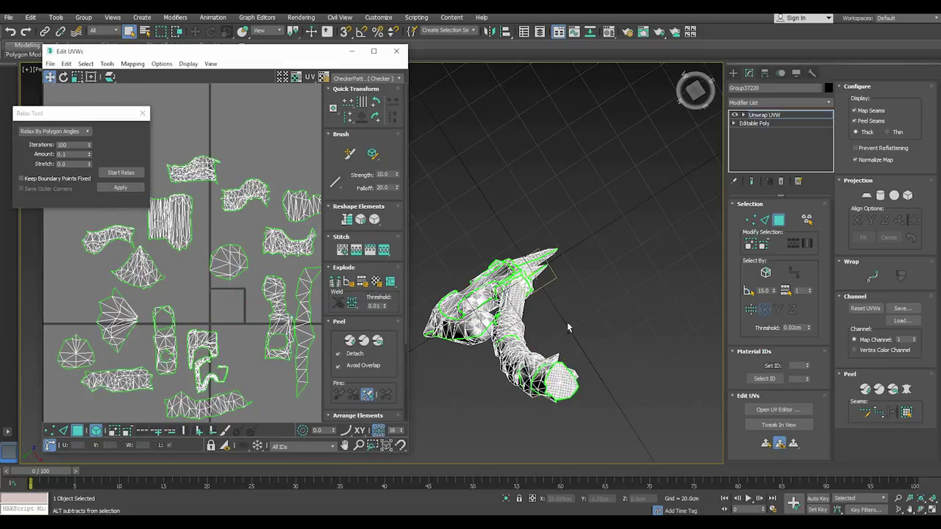
mouse_move(568, 328)
alt+middle_down()
mouse_move(544, 345)
mouse_move(559, 344)
alt+middle_up()
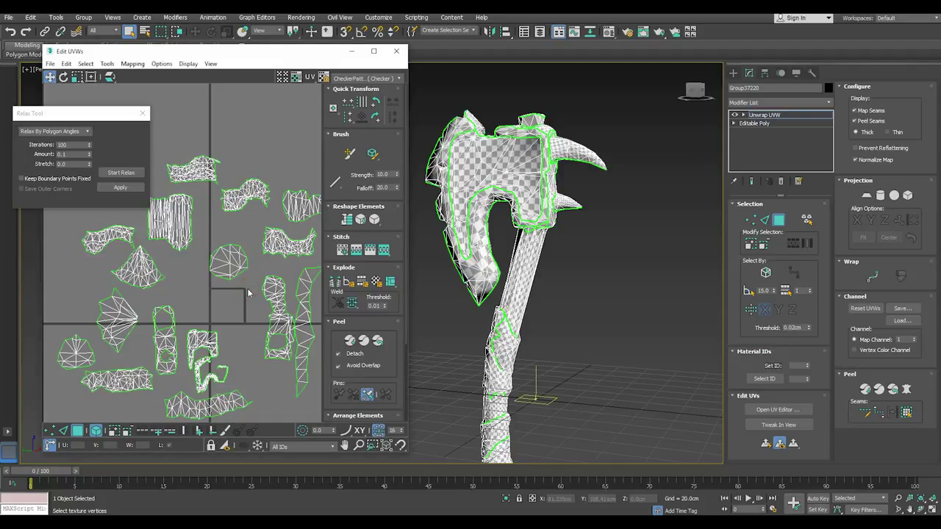
Step: Select the flat axe head face, grow it to the seams, and apply an aligned Planar projection
alt+middle_drag(676, 254, 709, 248)
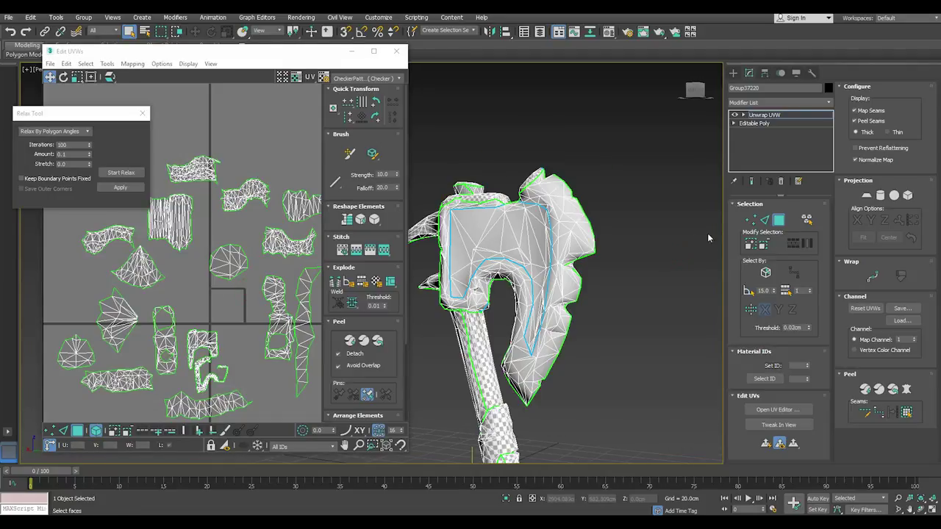
click(516, 259)
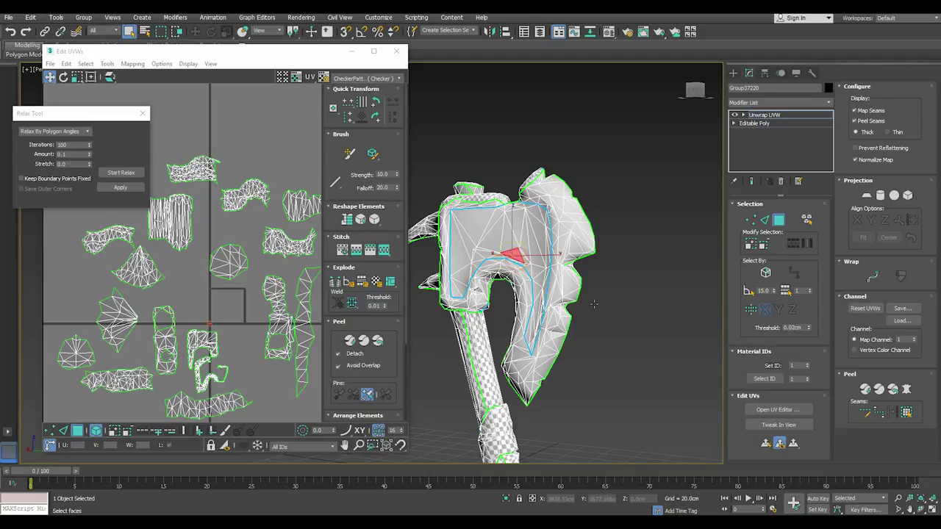
click(908, 413)
click(867, 195)
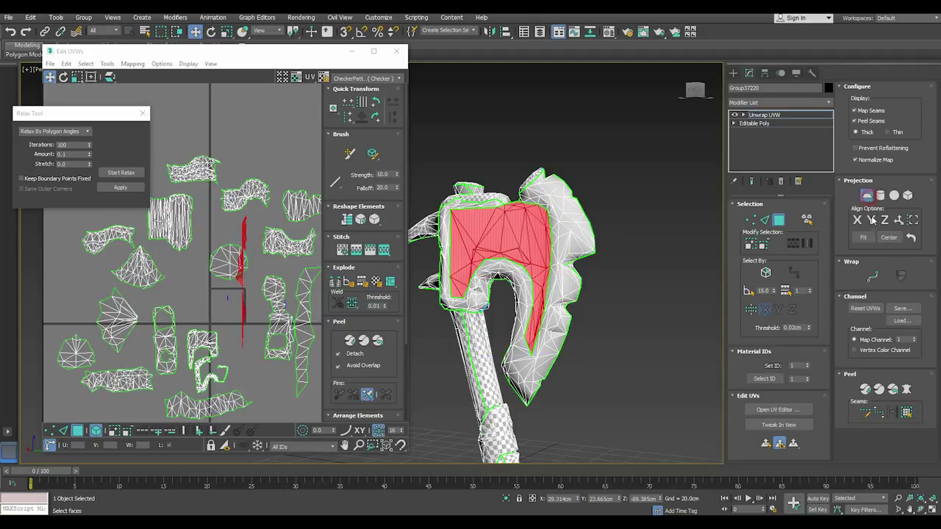
click(857, 220)
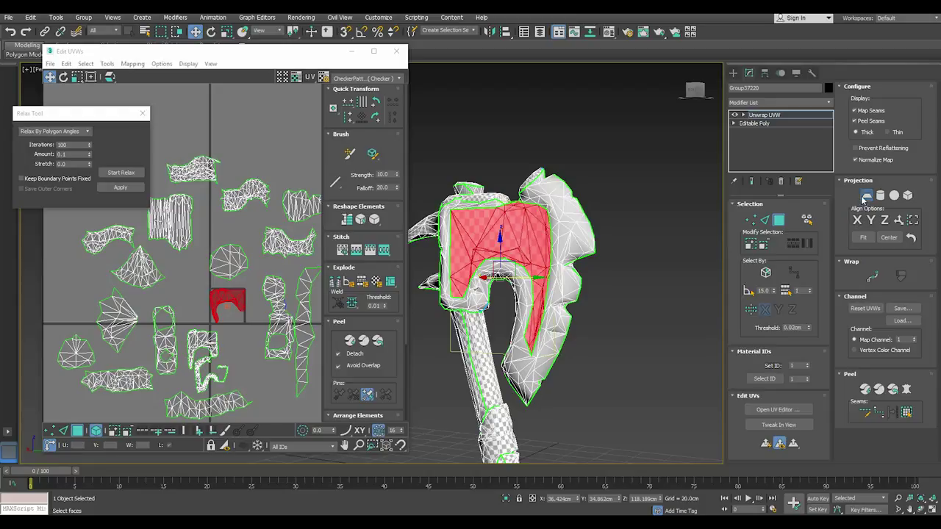
click(867, 195)
scroll(228, 298, up, 3)
Step: Flip the head patch horizontally, relax it, and move it to the layout's lower middle
right_click(229, 295)
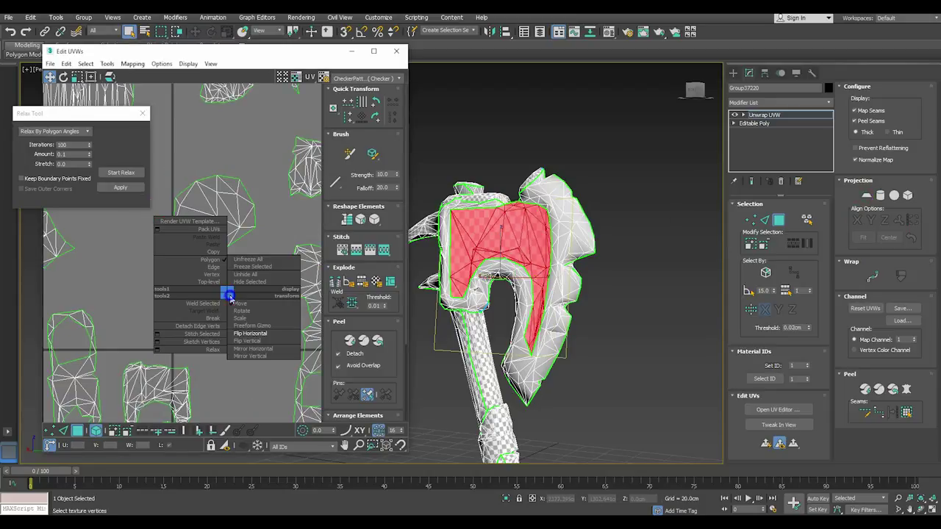
click(249, 334)
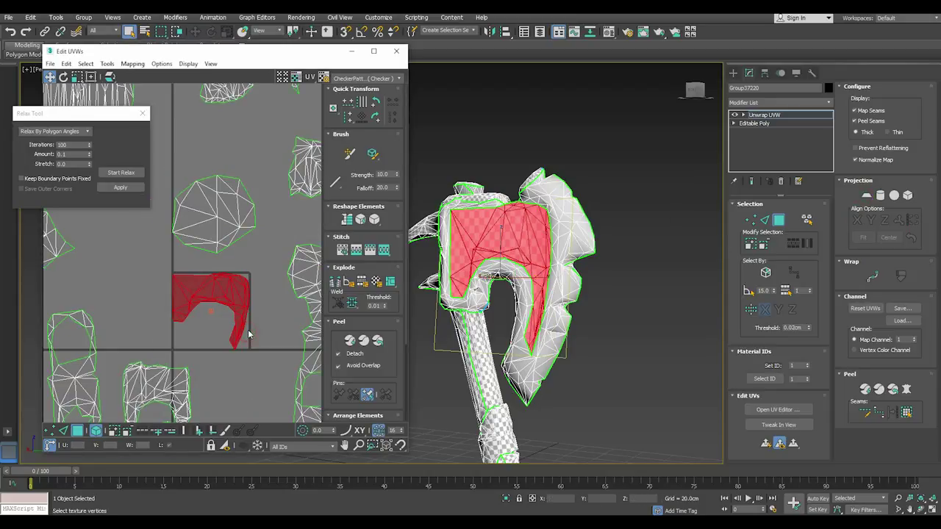
click(110, 172)
click(110, 173)
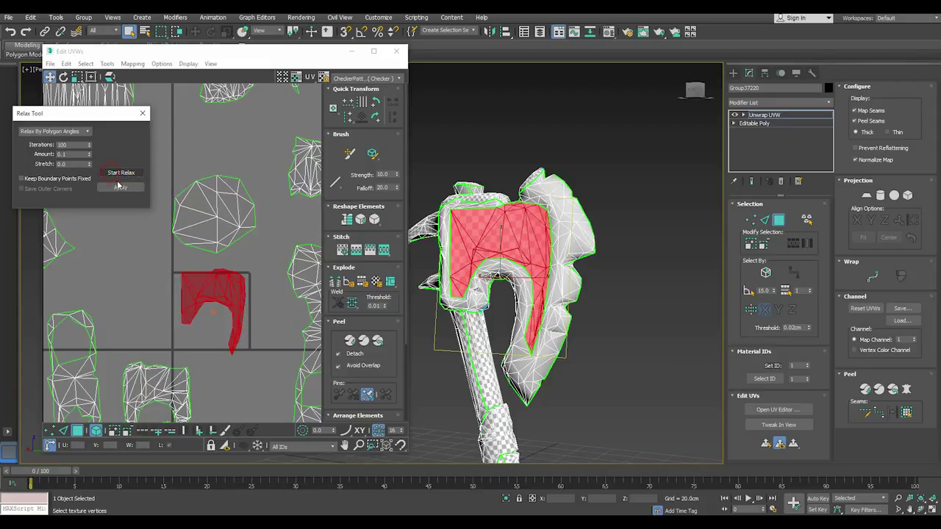
scroll(204, 262, down, 3)
drag(203, 263, 256, 367)
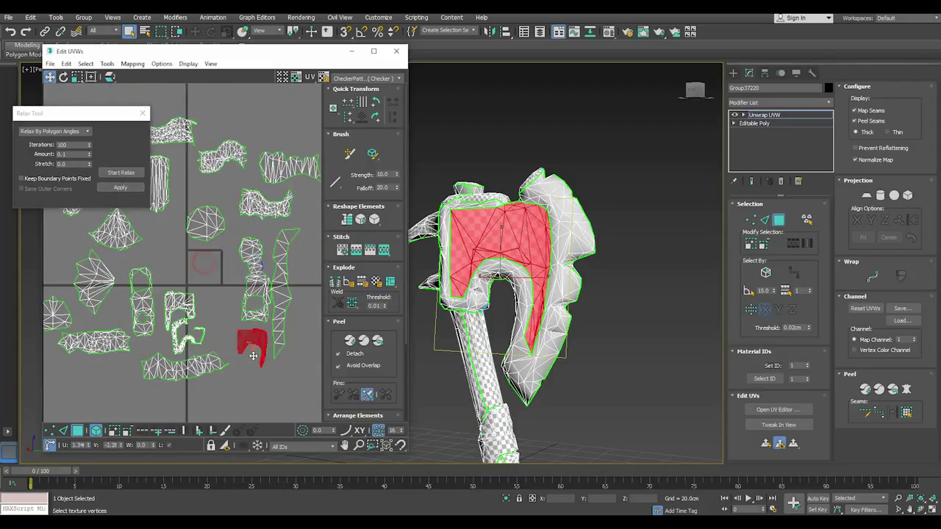
Step: Select the blade's rim faces within their seams, planar-map them, and flip the patch horizontally
click(647, 331)
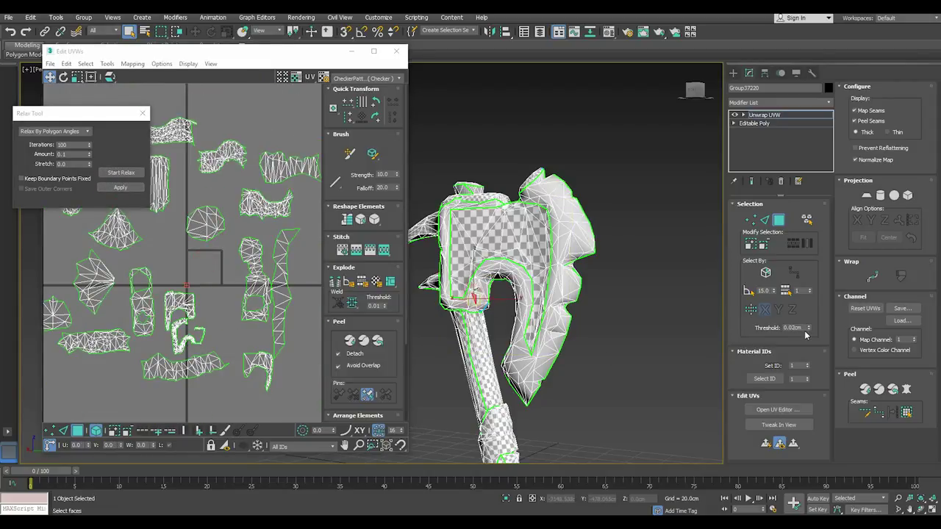
click(906, 413)
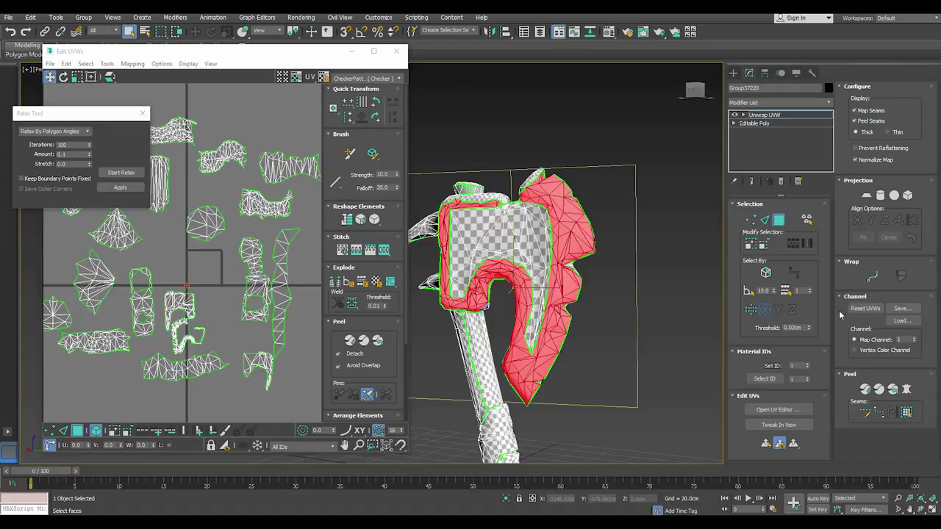
click(865, 196)
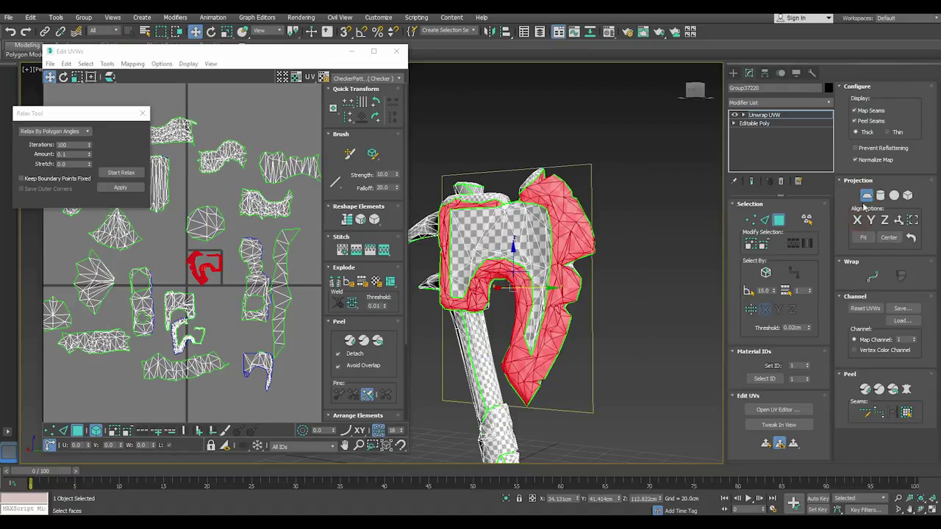
scroll(204, 269, up, 4)
right_click(200, 268)
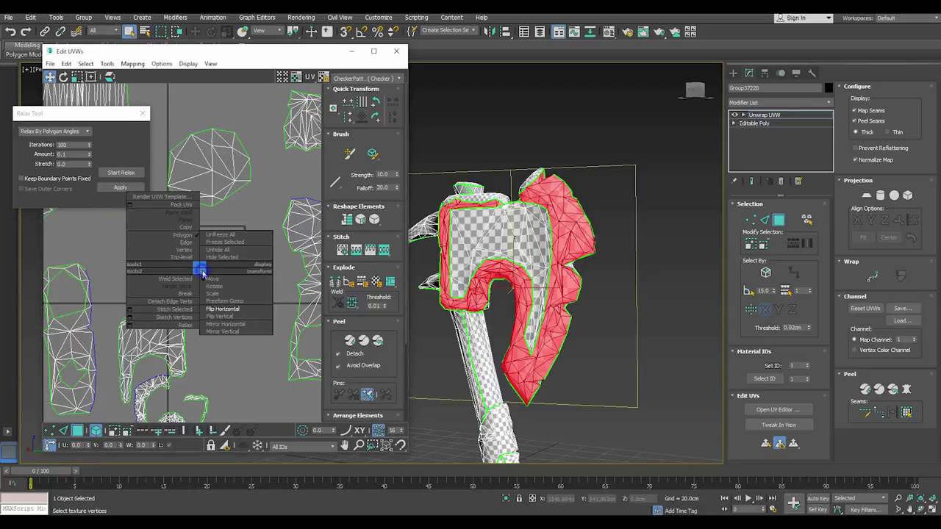
click(222, 309)
Step: Relax the blade island and rotate it about 10.59°
click(136, 175)
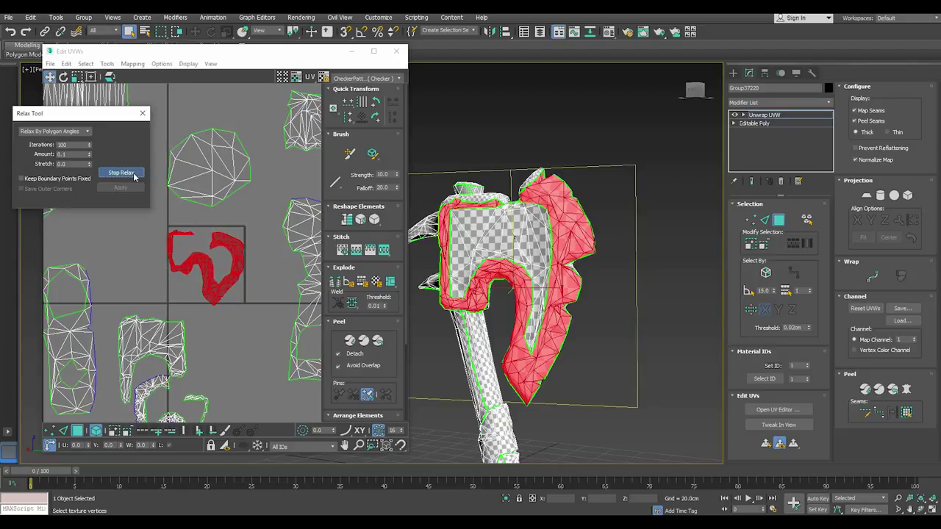
click(133, 175)
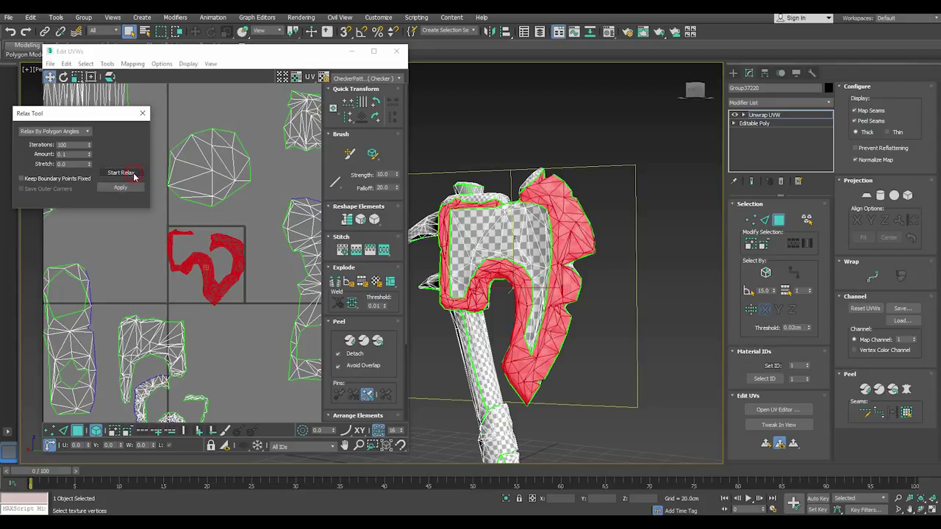
click(136, 188)
click(64, 77)
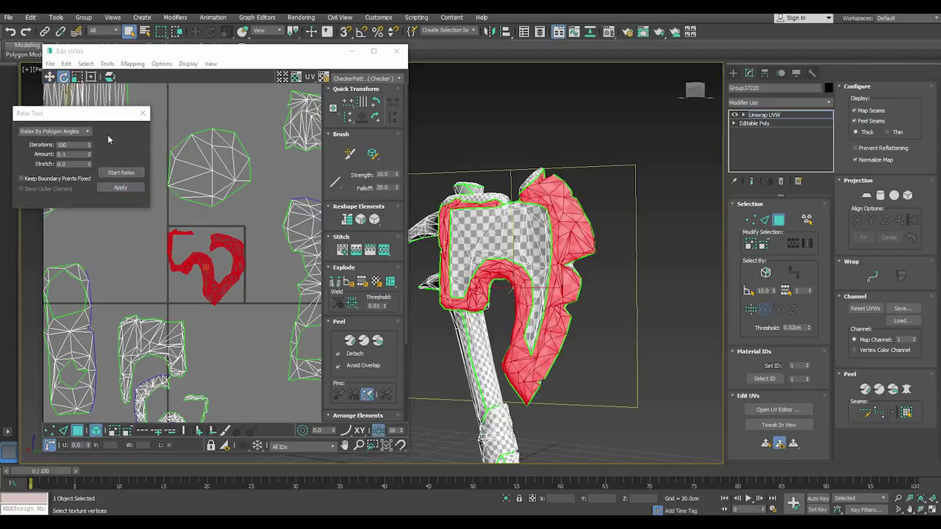
drag(234, 268, 239, 264)
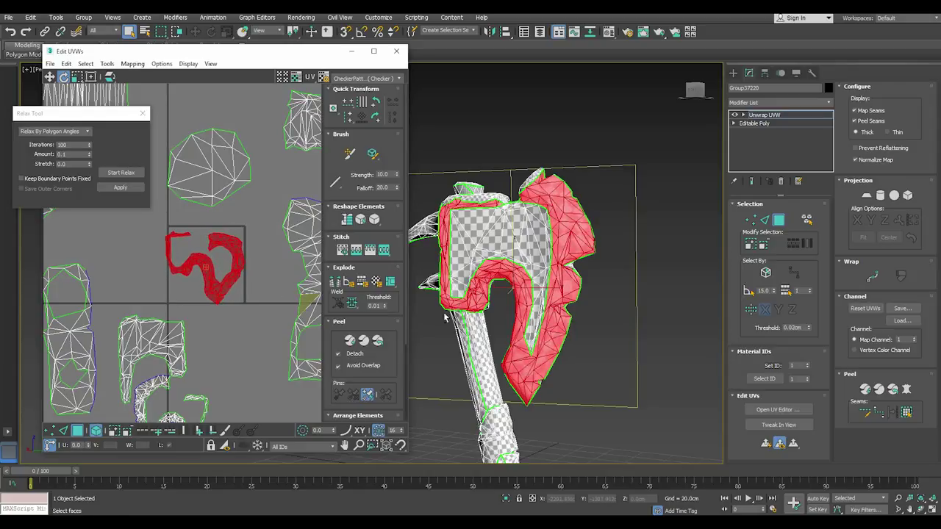
alt+middle_drag(541, 313, 555, 324)
Step: Clear the face selection and switch the UV editor to vertex editing
scroll(468, 268, up, 3)
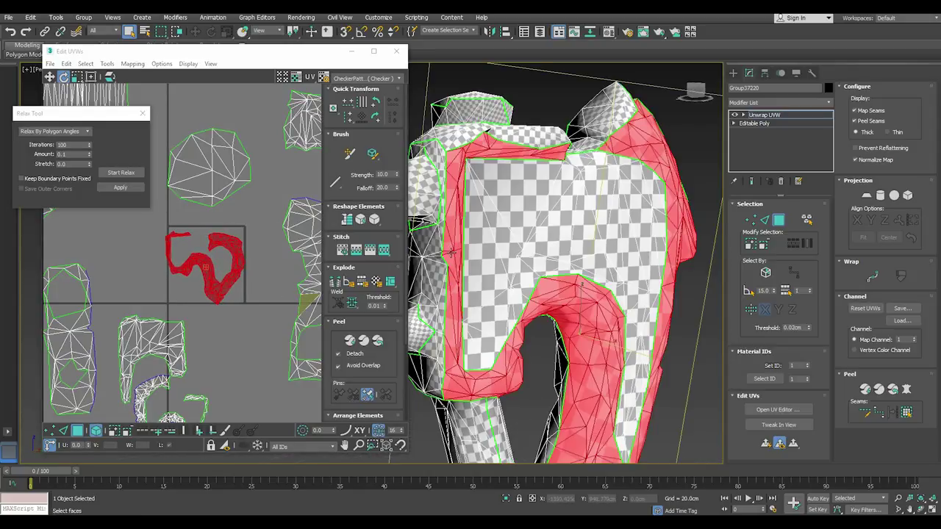
scroll(468, 268, up, 3)
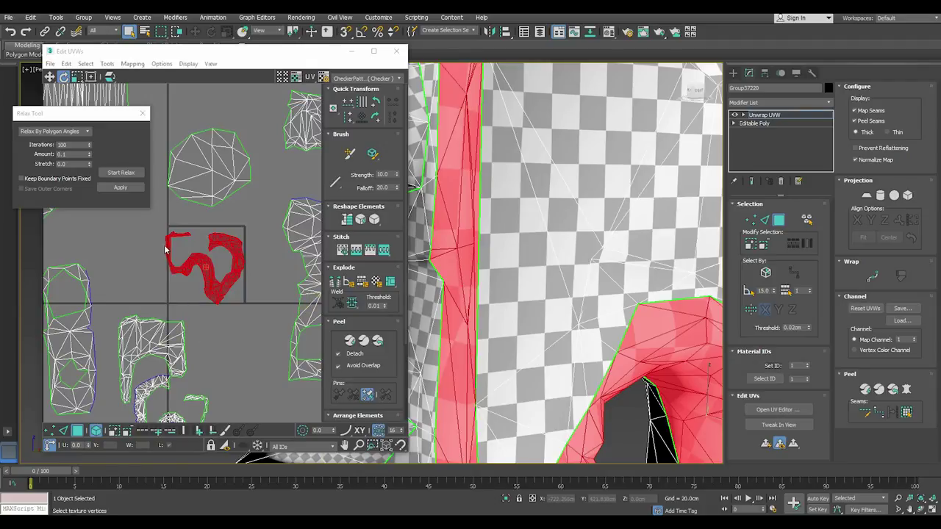
scroll(164, 250, up, 3)
scroll(174, 267, up, 3)
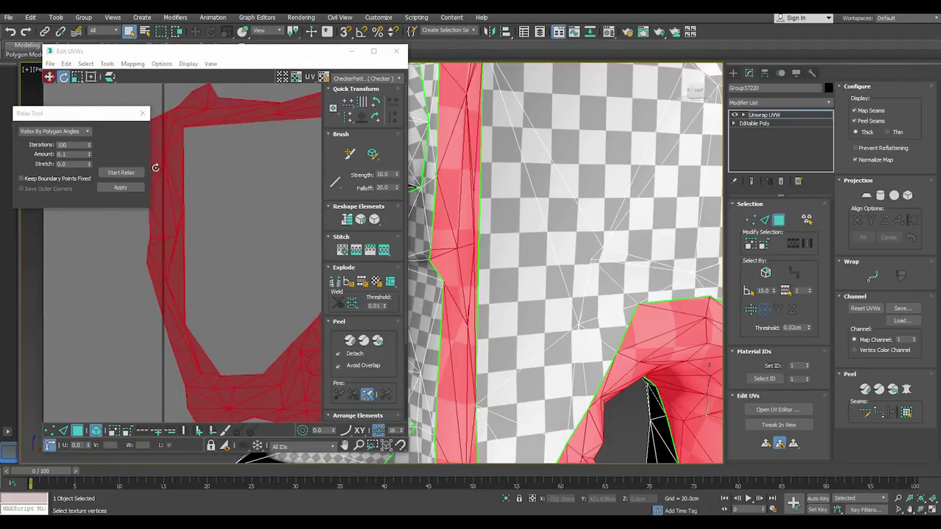
click(241, 253)
key(ctrl+a)
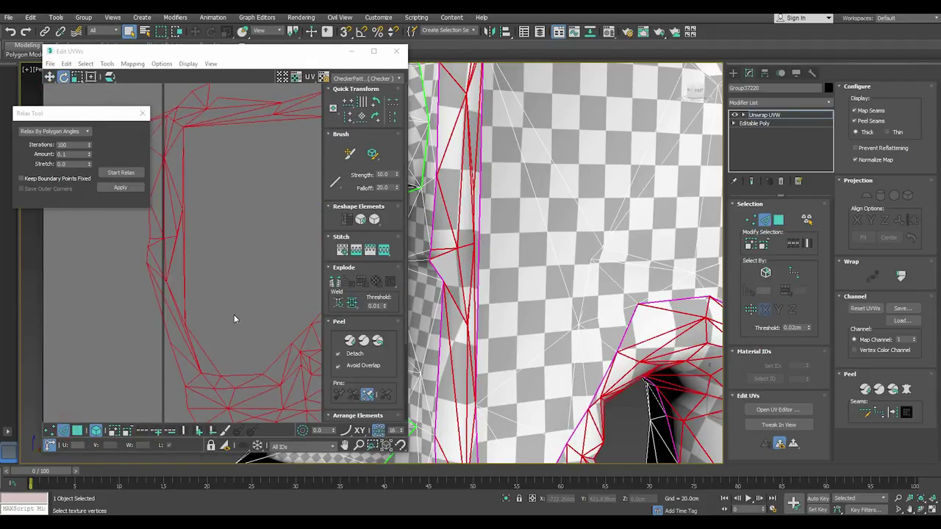
click(233, 315)
click(52, 431)
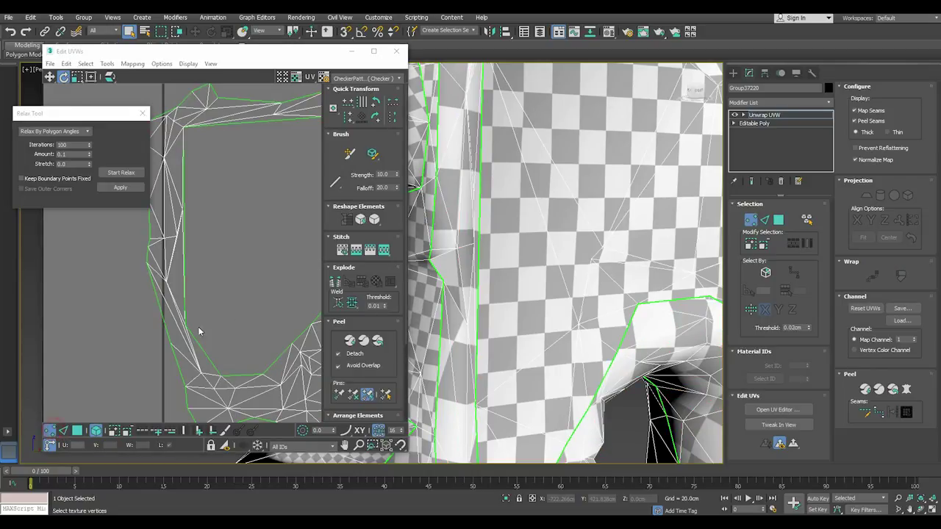
Step: Straighten the frame shell's inner edge and nudge an outer-edge vertex slightly downward
click(190, 320)
click(102, 416)
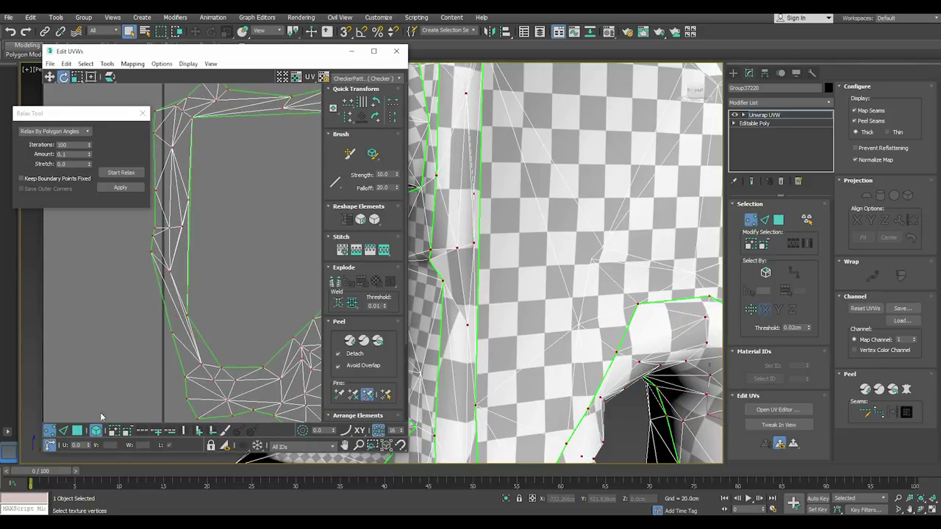
click(63, 432)
click(50, 431)
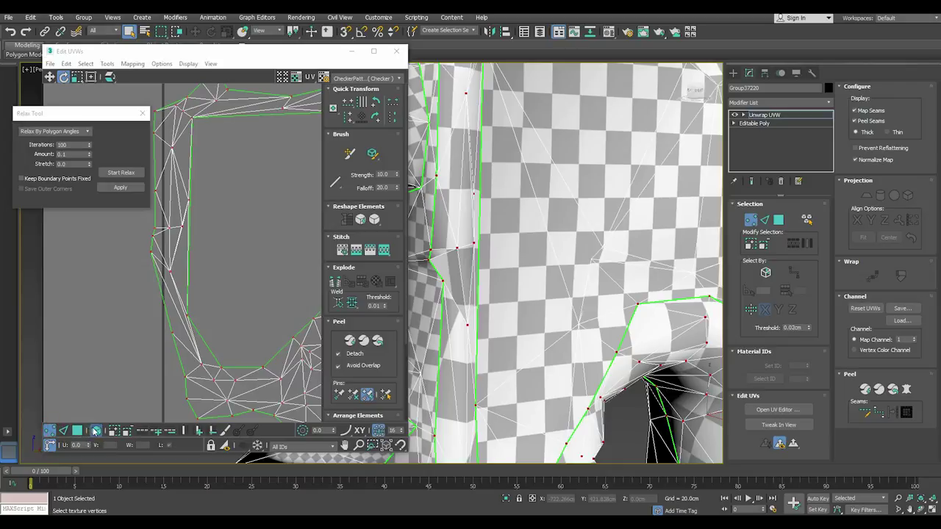
click(49, 77)
click(269, 253)
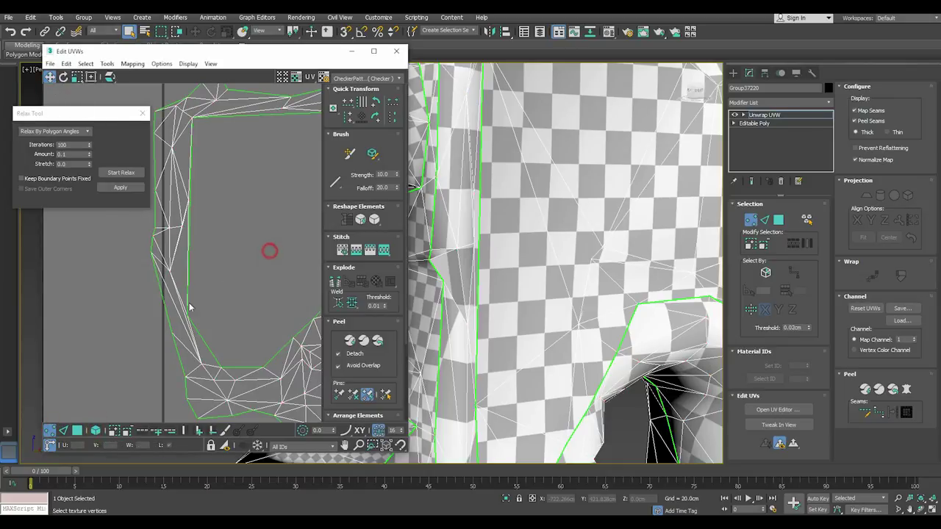
mouse_move(187, 315)
mouse_down()
mouse_move(198, 301)
mouse_move(179, 276)
mouse_up()
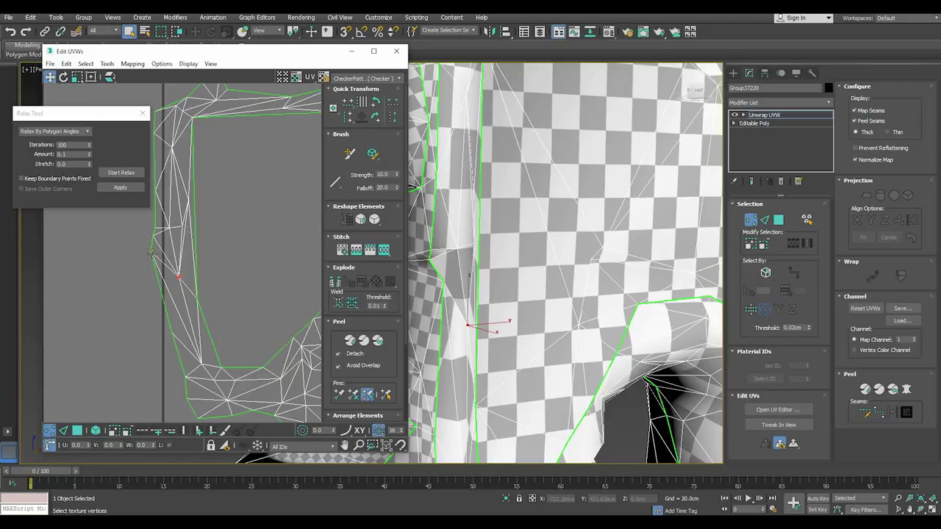
click(158, 285)
drag(154, 236, 161, 263)
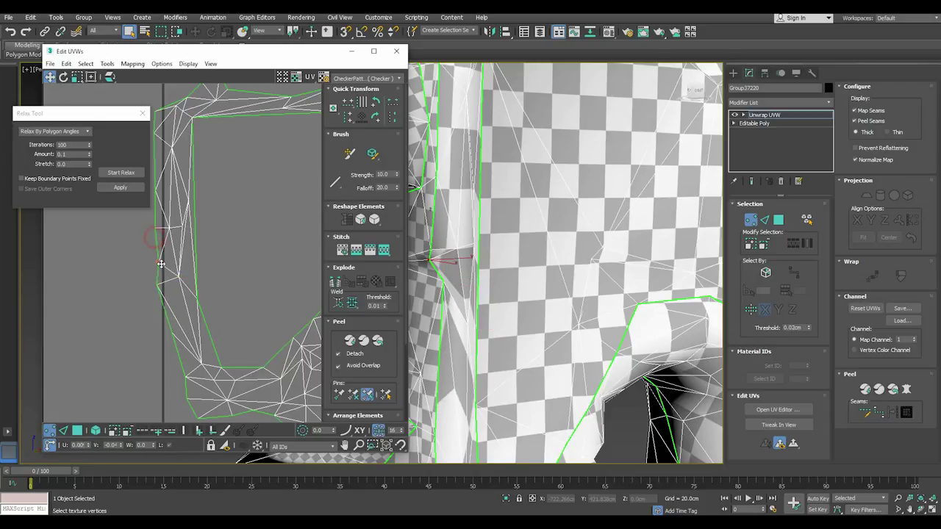
Step: Select the frame-shaped shell by polygon, relax it by polygon angles until smooth, then deselect
click(77, 430)
click(95, 430)
click(209, 360)
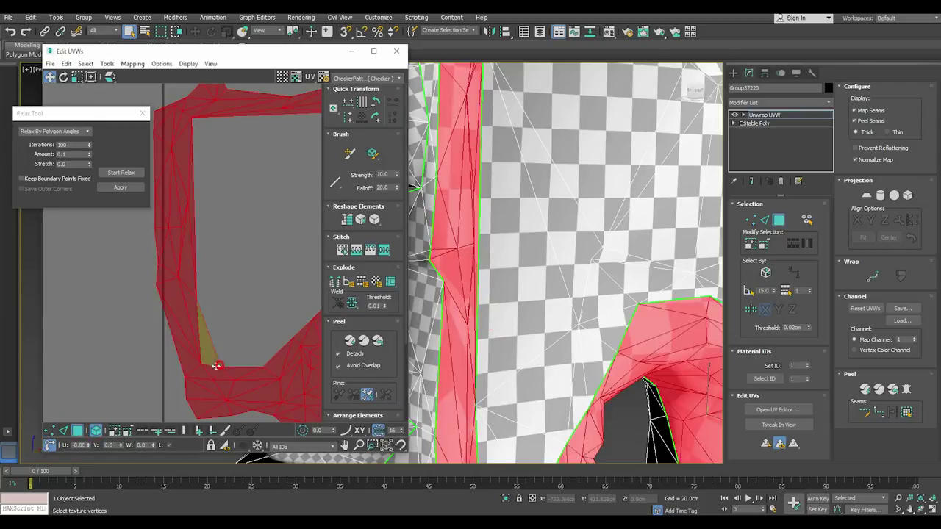
click(119, 172)
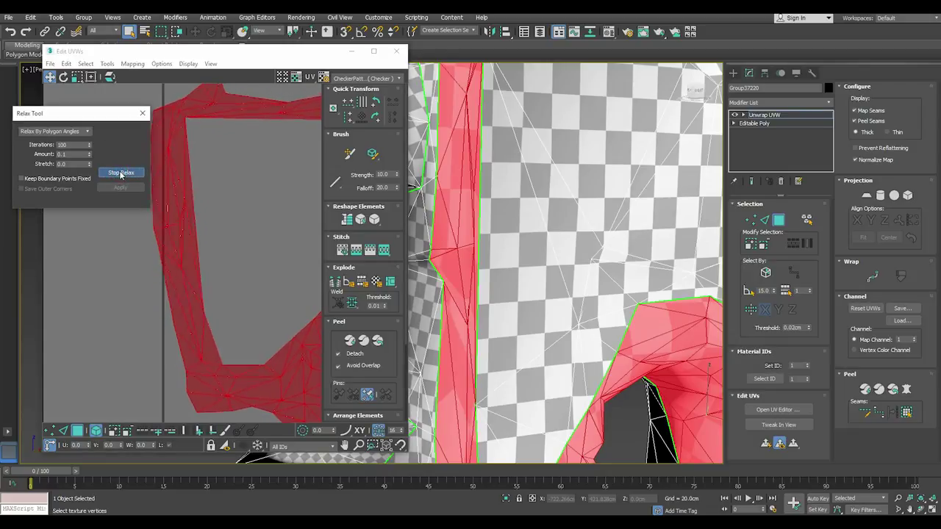
click(121, 172)
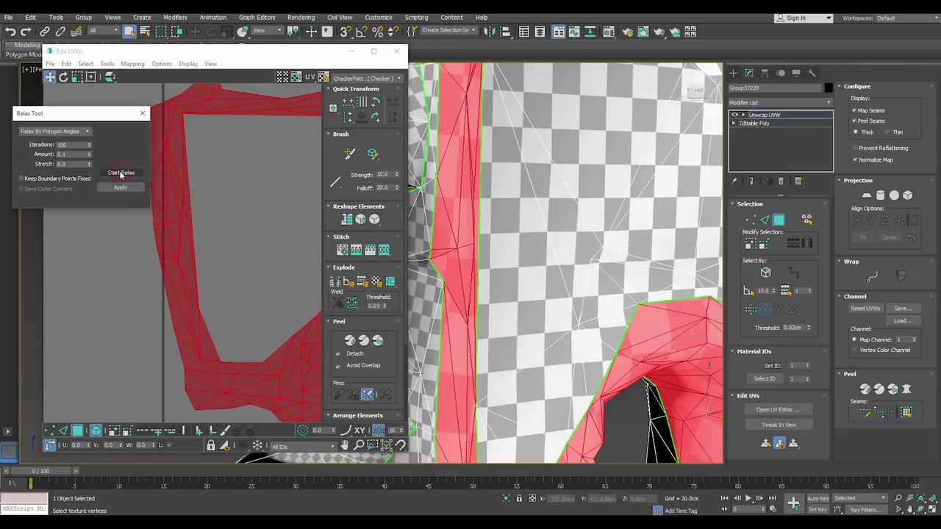
click(235, 237)
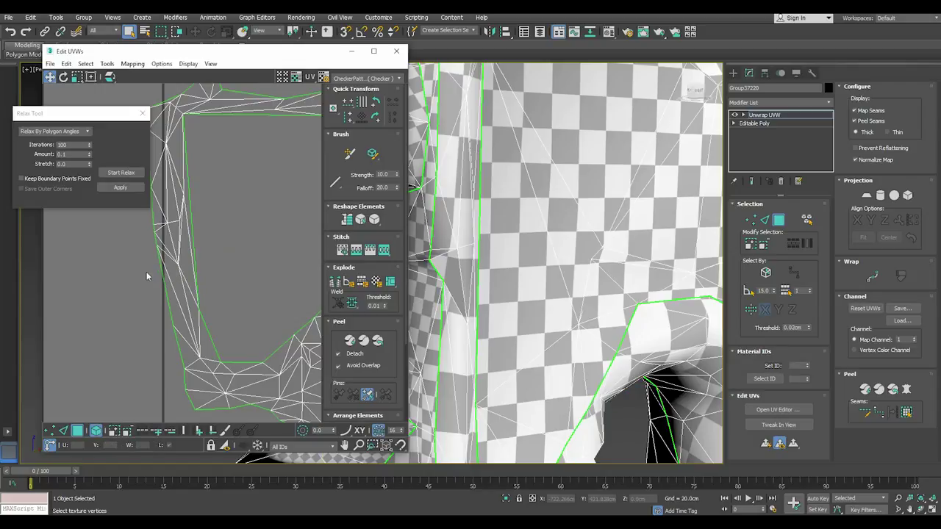
Step: Zoom out and collapse the peel settings to reveal the arranging options
scroll(151, 273, down, 5)
scroll(215, 277, down, 2)
scroll(219, 284, down, 2)
scroll(223, 285, down, 2)
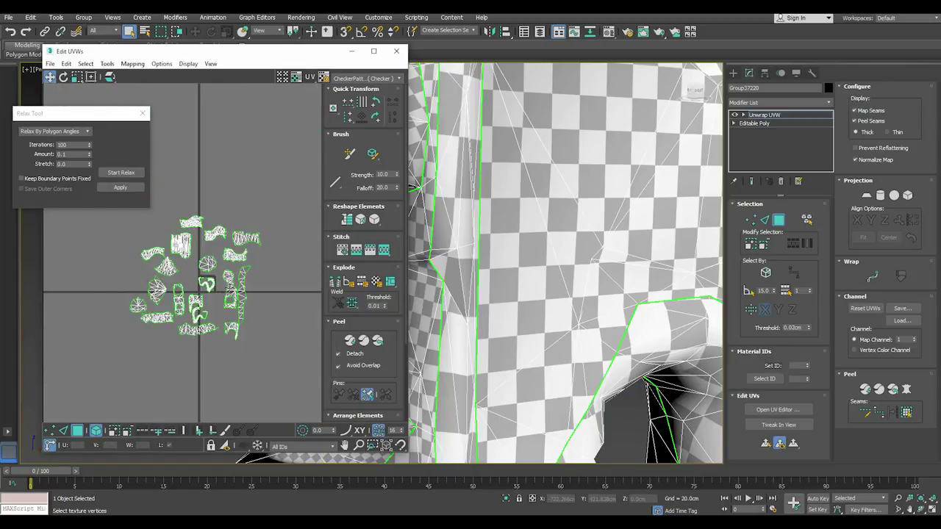
click(330, 322)
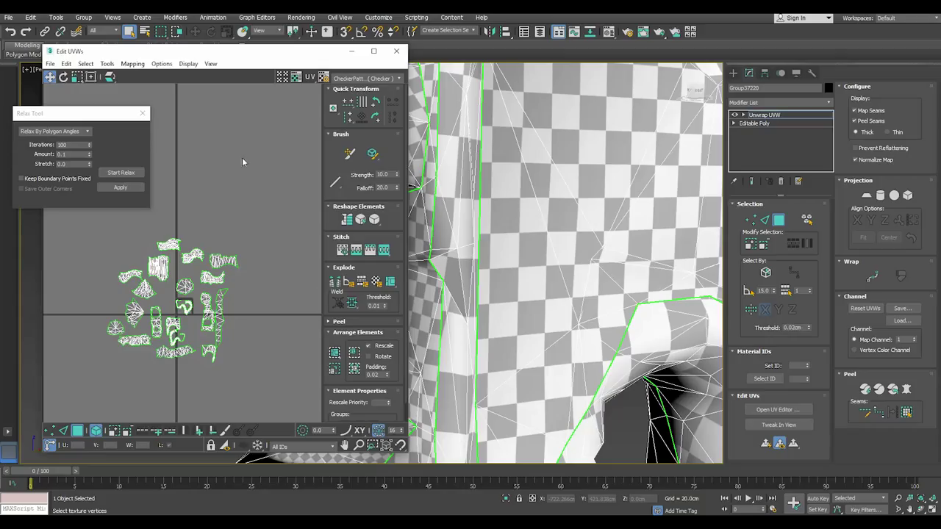
Step: Rescale all UV elements and pack them with Fill Holes enabled
key(ctrl+a)
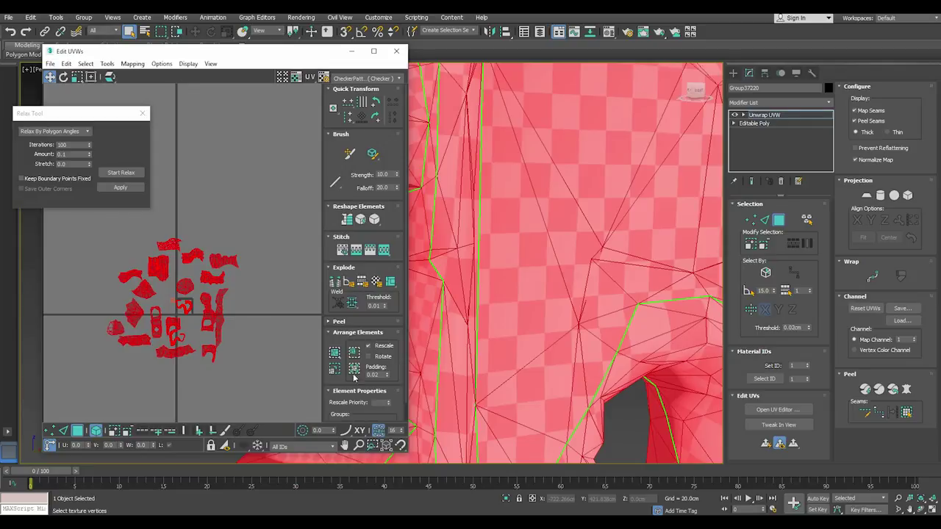
click(334, 370)
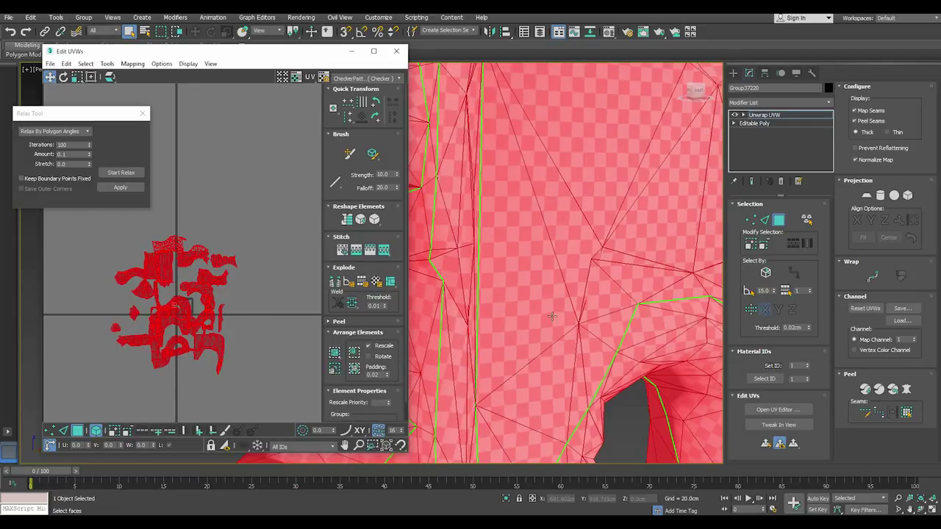
scroll(551, 322, down, 5)
alt+middle_drag(525, 338, 478, 232)
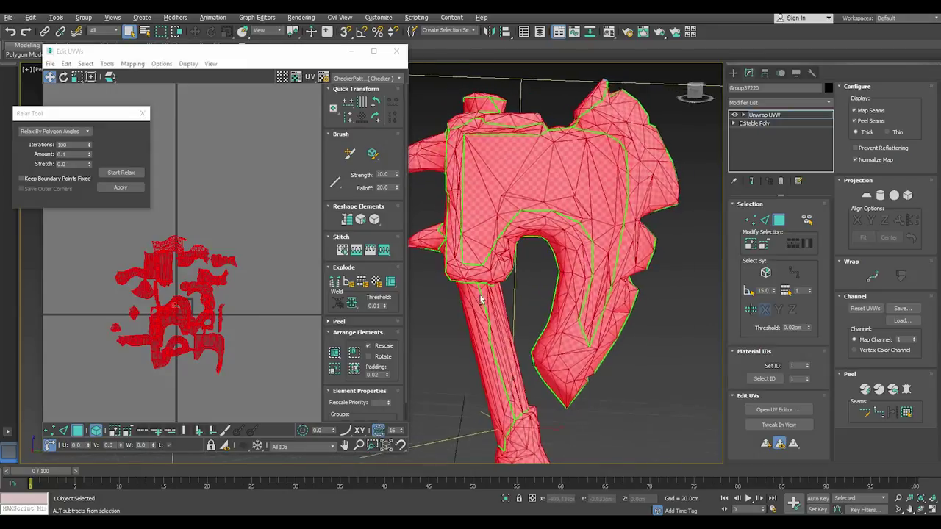
alt+middle_drag(503, 296, 411, 309)
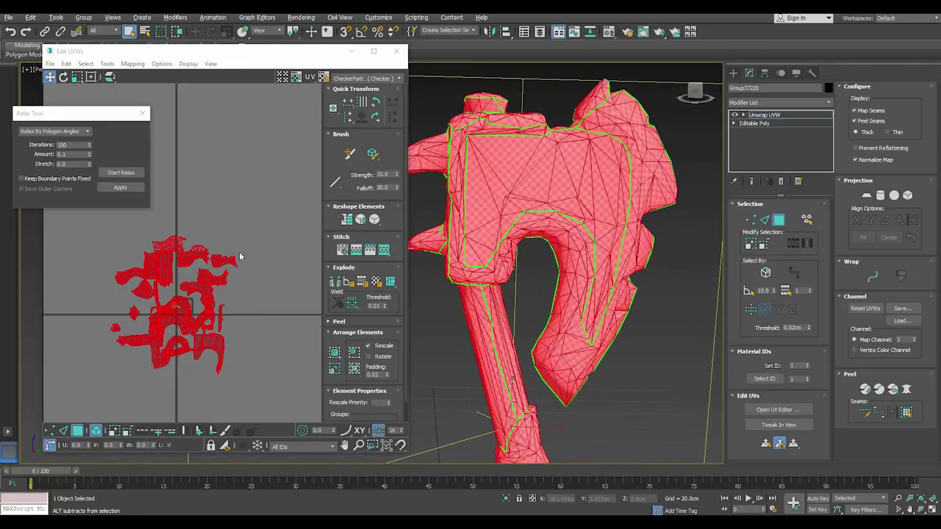
click(335, 352)
click(71, 137)
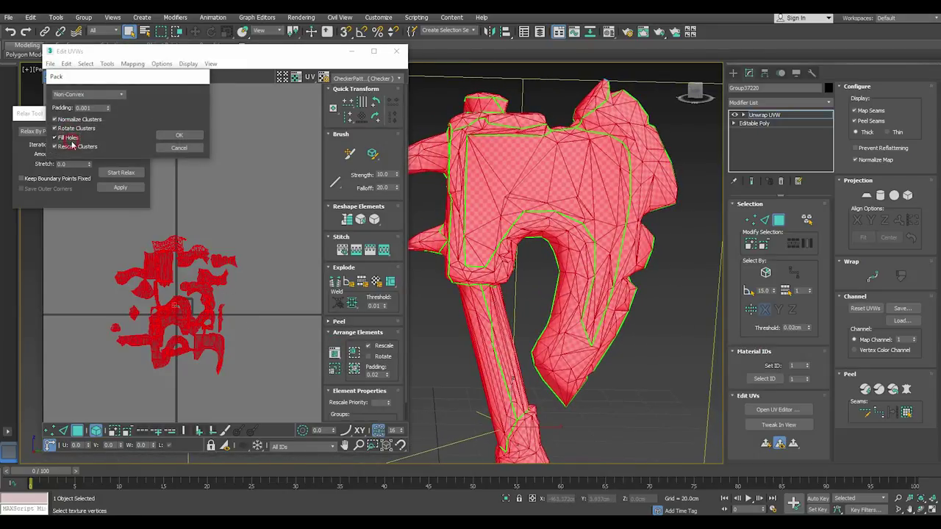
click(165, 136)
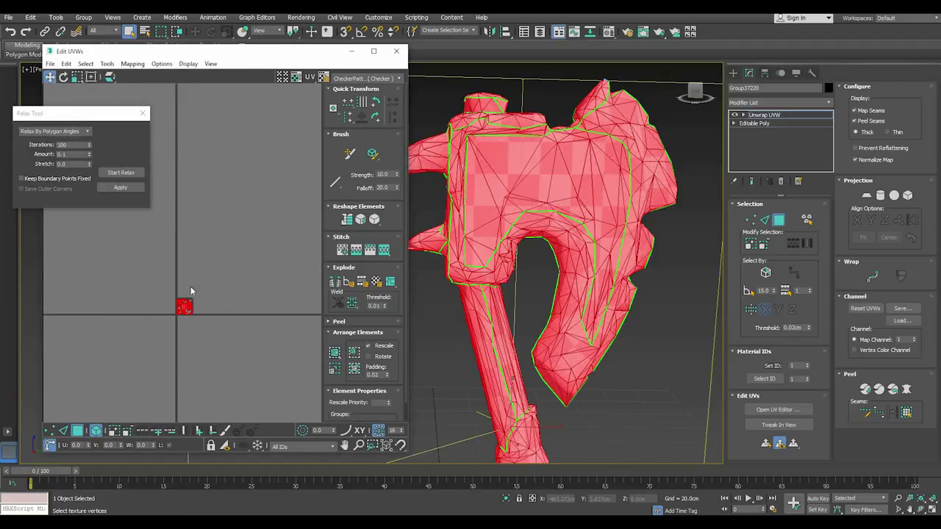
Step: Clear the UV selection, show the checker background, and close the UV editor
click(219, 197)
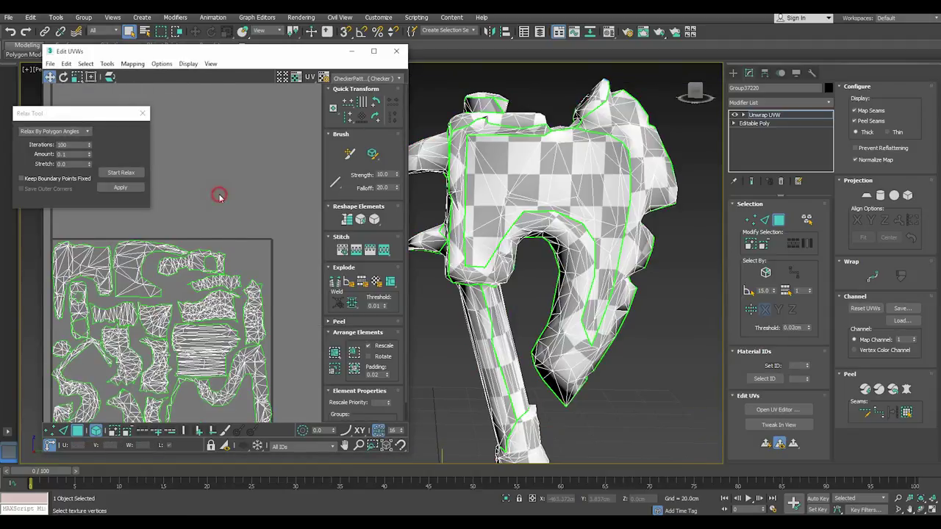
scroll(217, 206, down, 3)
click(143, 113)
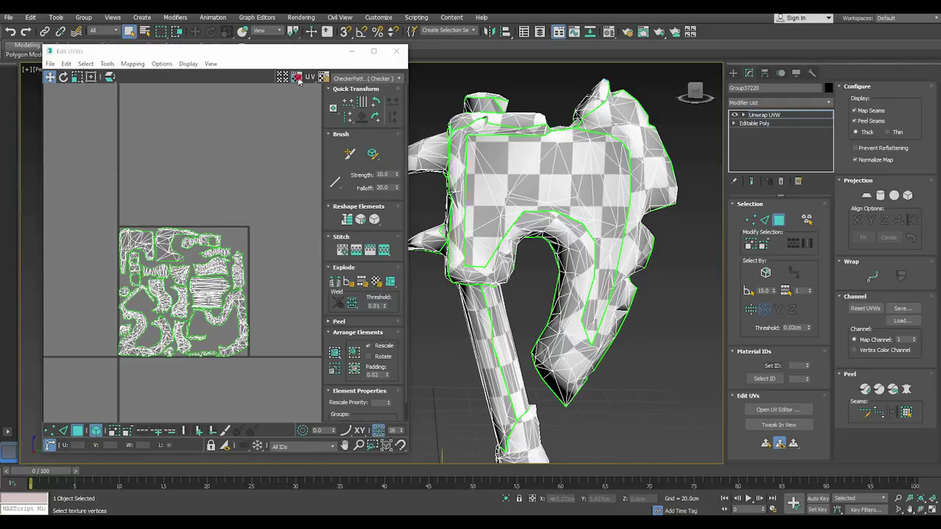
click(289, 139)
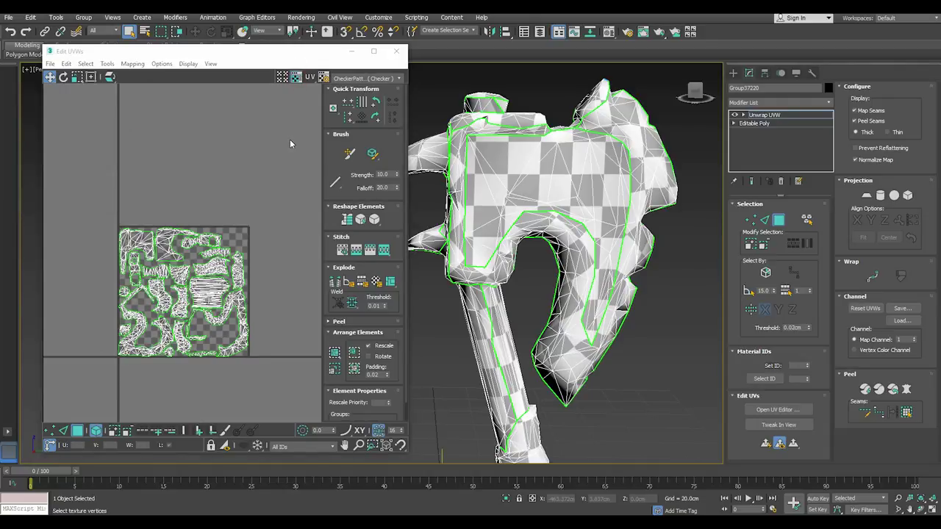
click(396, 50)
click(764, 114)
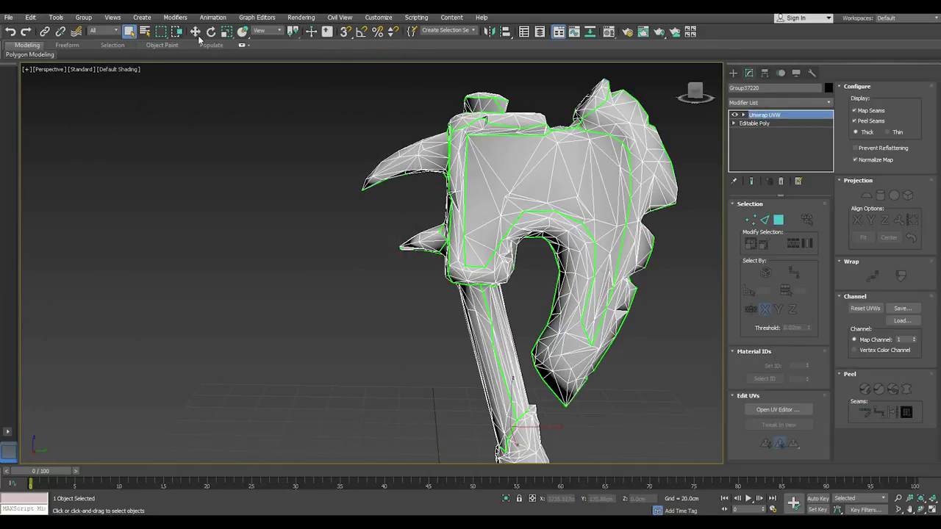
Step: Select the whole axe group in the viewport
click(196, 32)
mouse_move(337, 232)
alt+middle_down()
mouse_move(573, 359)
mouse_move(515, 367)
mouse_move(390, 360)
alt+middle_up()
click(497, 317)
scroll(462, 367, down, 4)
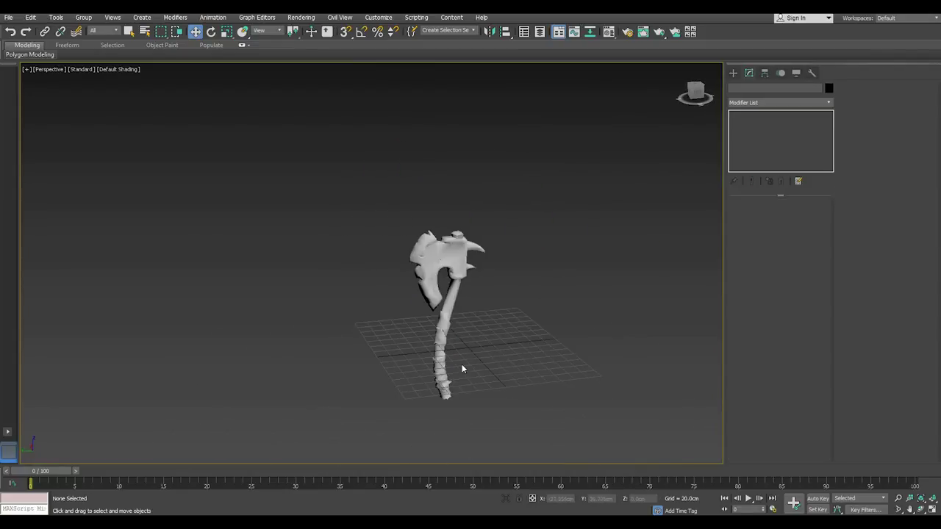
middle_drag(462, 369, 438, 347)
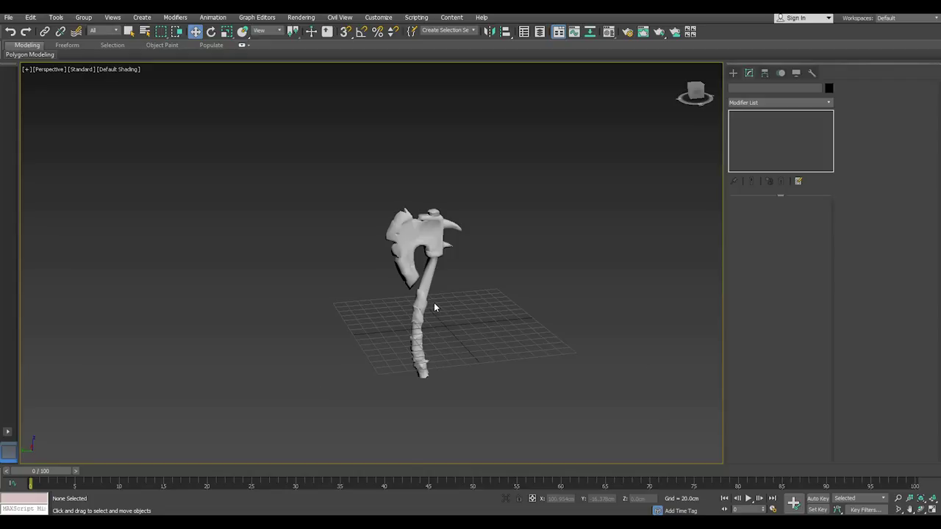
click(564, 240)
click(429, 272)
scroll(430, 276, up, 2)
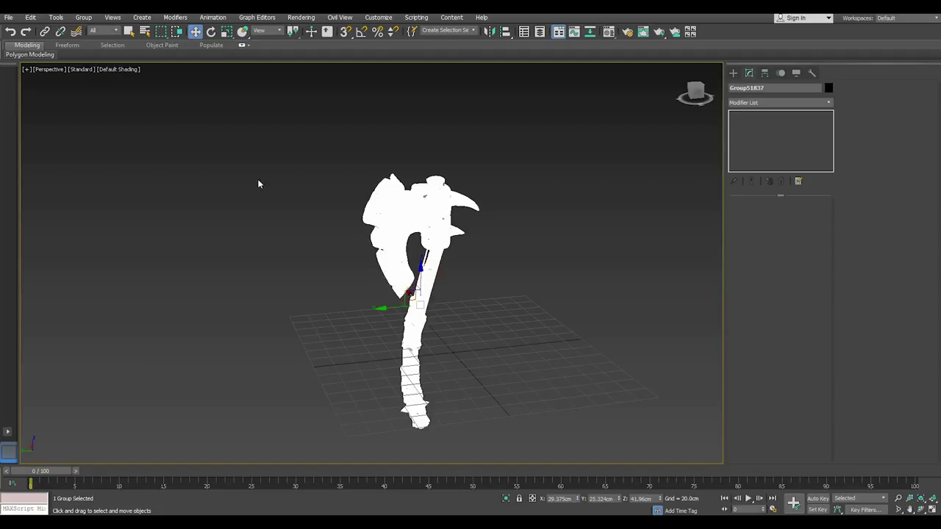
Step: Export the selected axe as FBX into a new Desktop folder, New folder (4)
click(9, 17)
mouse_move(51, 164)
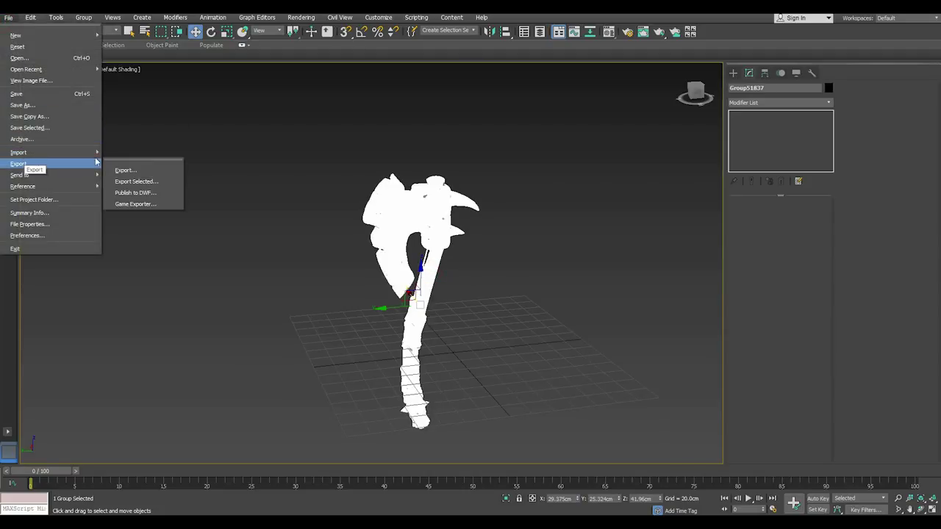
click(151, 187)
click(27, 107)
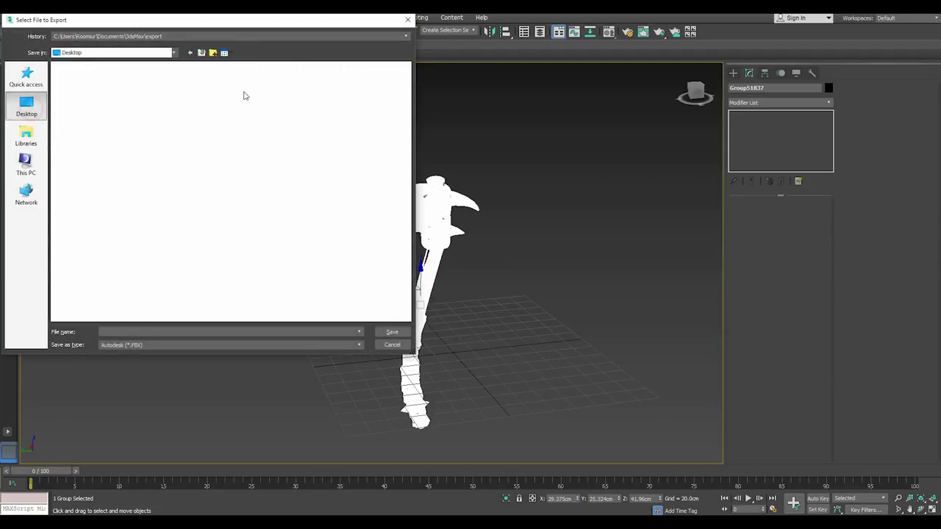
click(213, 52)
click(357, 256)
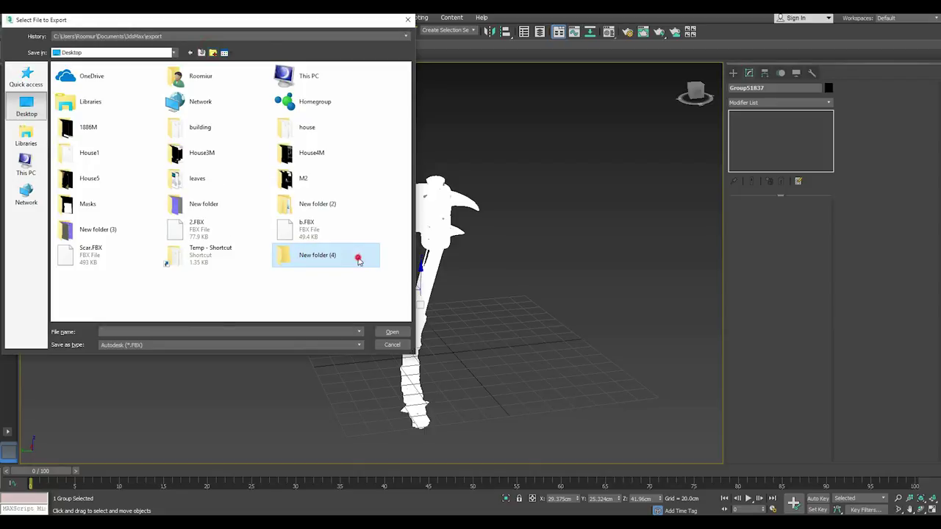
click(121, 330)
key(Return)
key(Return)
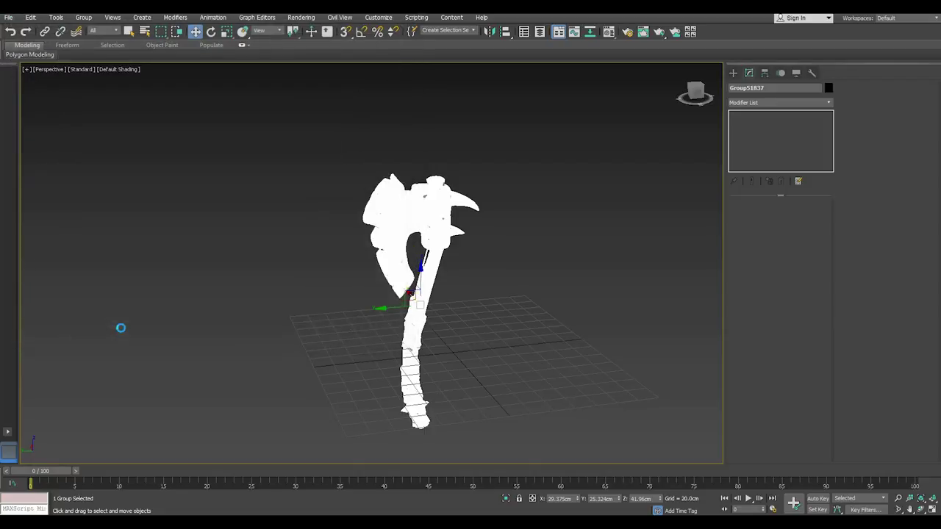
key(Return)
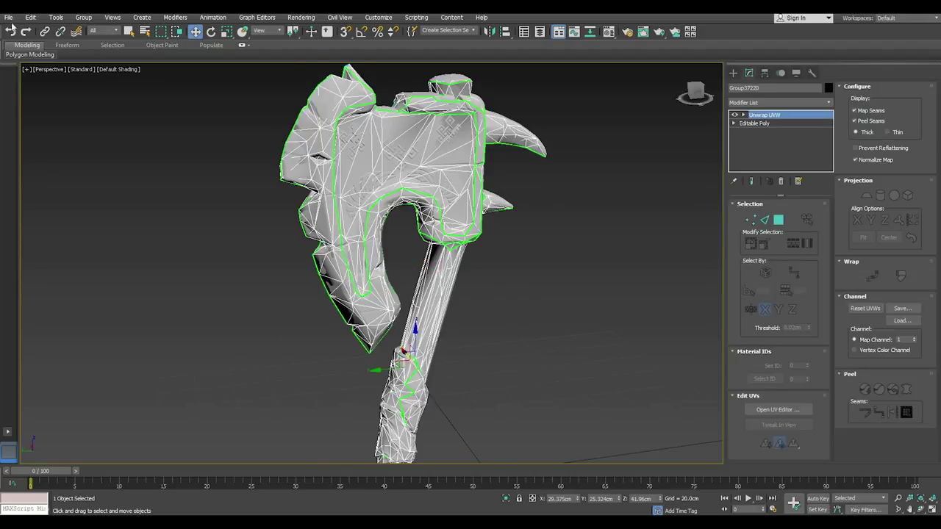
Step: Re-export the selected axe as an FBX file
click(10, 19)
click(131, 170)
key(Return)
key(Return)
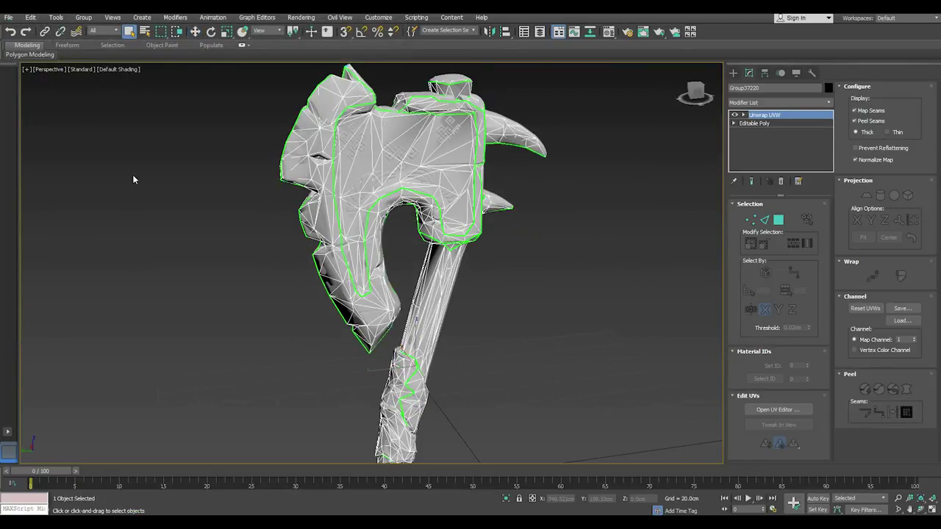
Step: Reopen Edit UVWs in element mode, hide the checker, and select the first head rim island
click(765, 409)
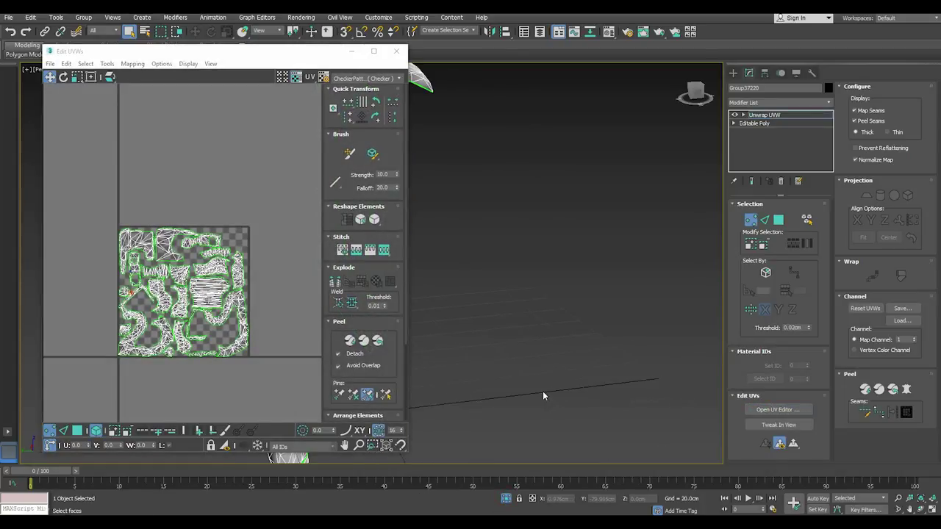
key(z)
scroll(524, 323, down, 3)
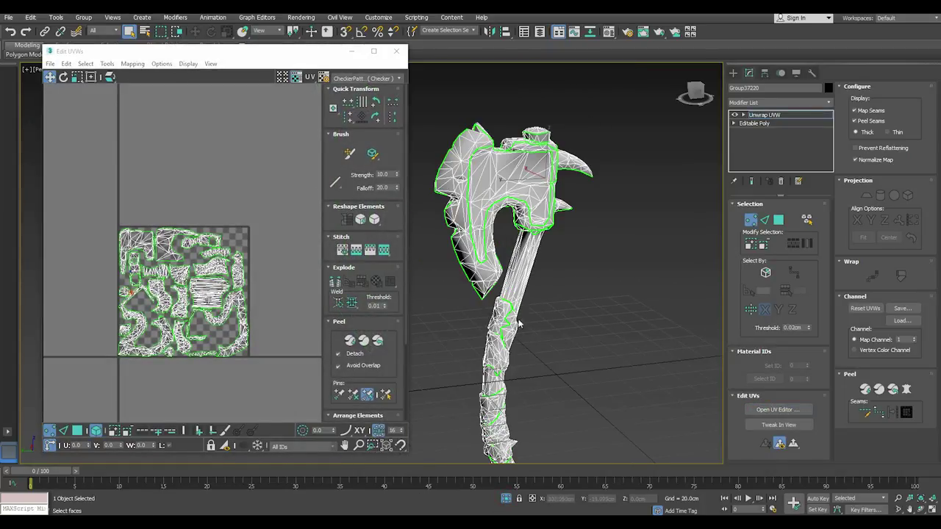
click(807, 219)
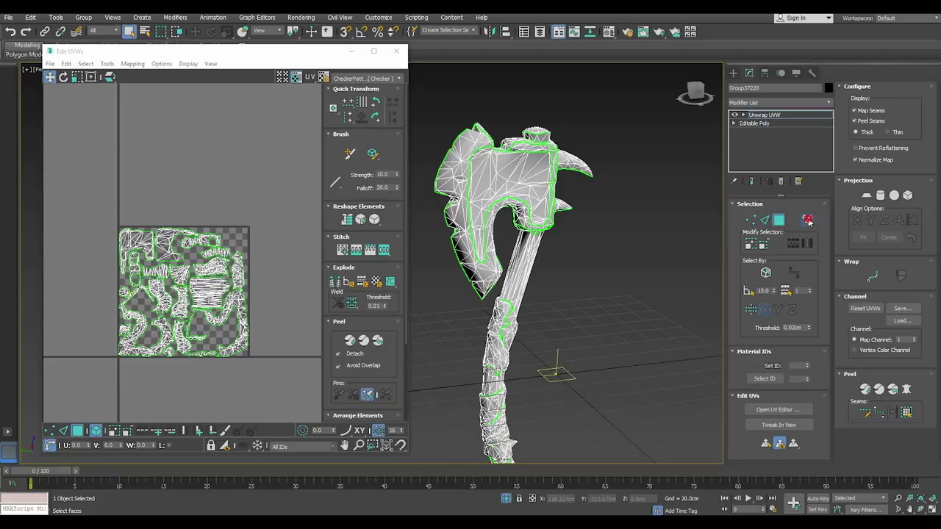
click(464, 257)
click(653, 269)
click(295, 77)
middle_drag(239, 347, 261, 307)
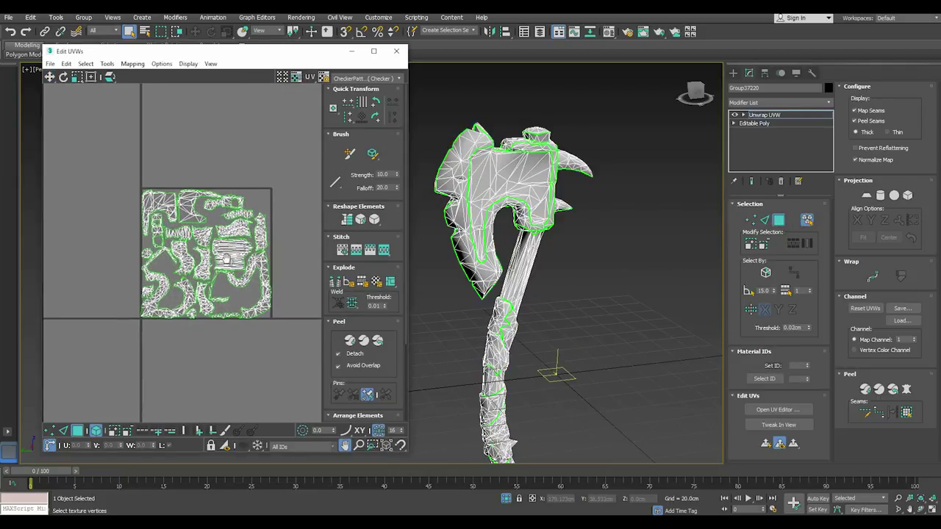
click(262, 307)
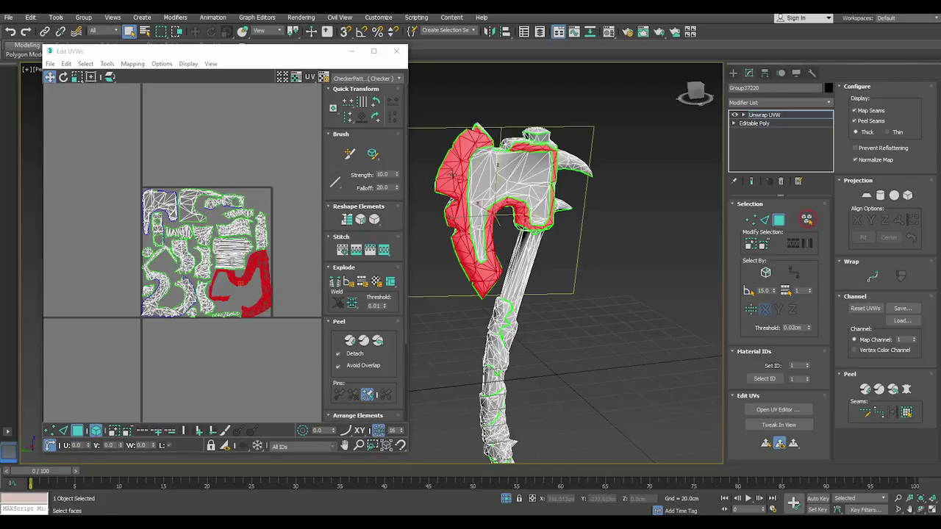
Step: Add the remaining axe-head UV islands, including the hook island, to the selection
ctrl+click(515, 189)
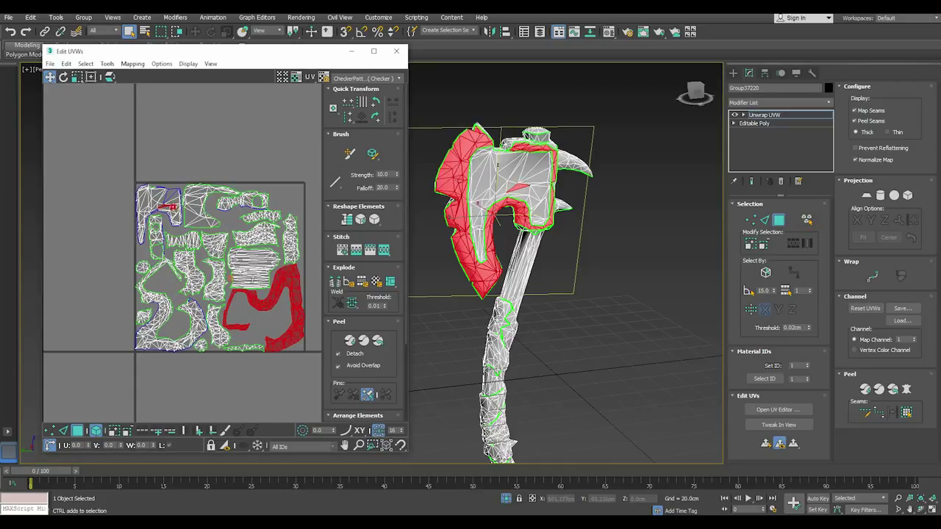
ctrl+click(177, 208)
mouse_move(514, 255)
alt+middle_down()
mouse_move(611, 254)
mouse_move(559, 241)
alt+middle_up()
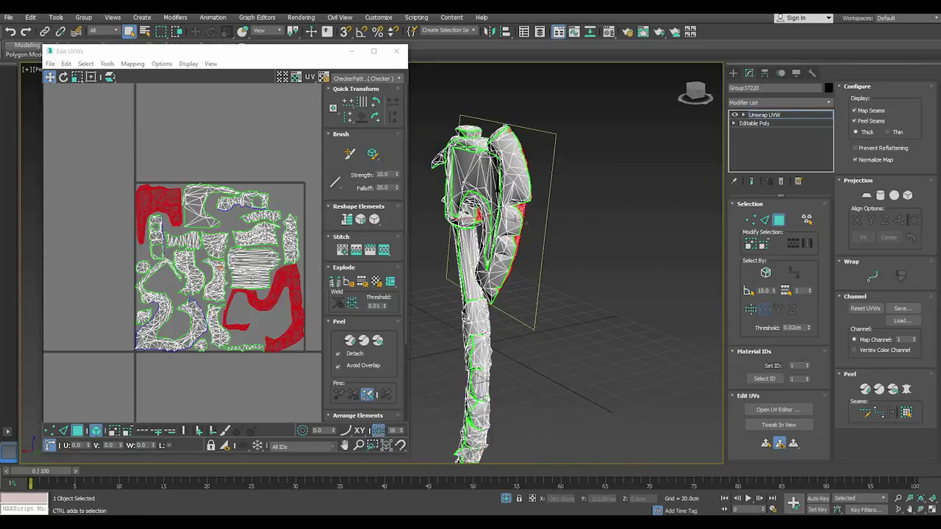
ctrl+click(191, 335)
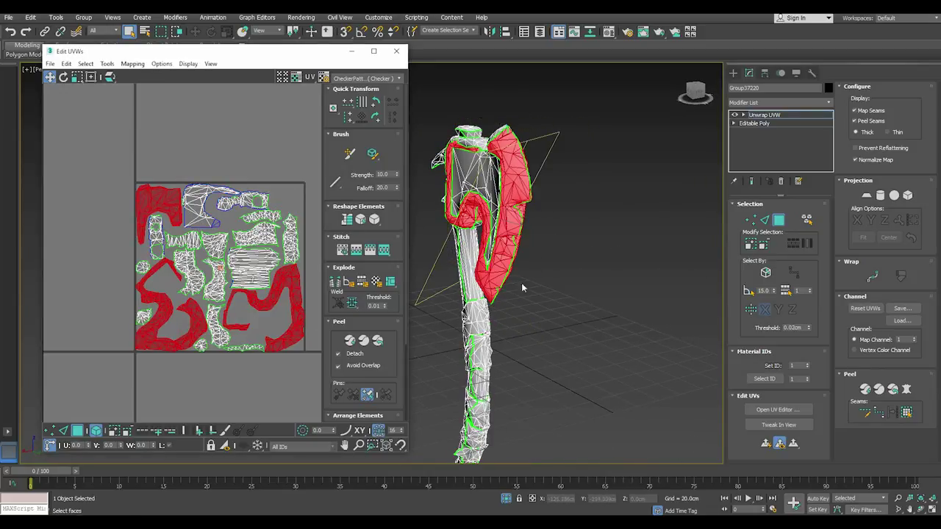
alt+middle_drag(525, 288, 467, 194)
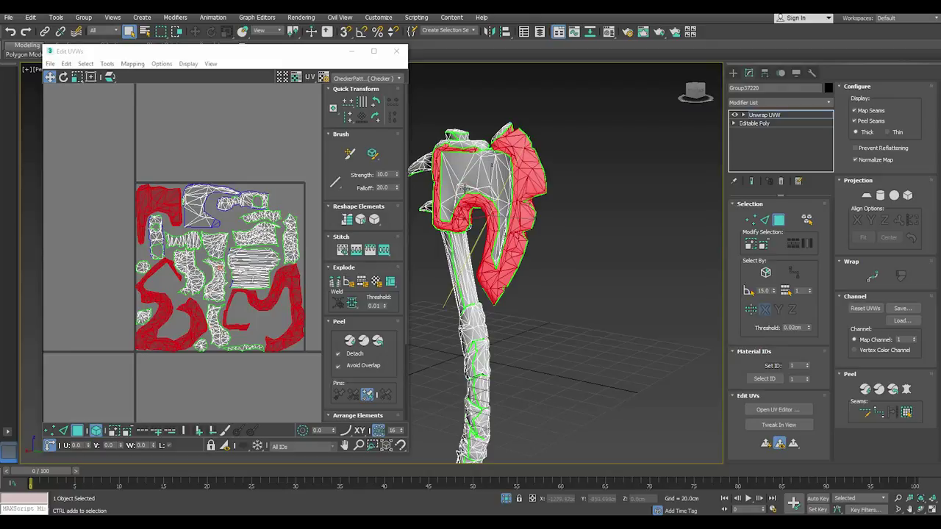
ctrl+click(201, 209)
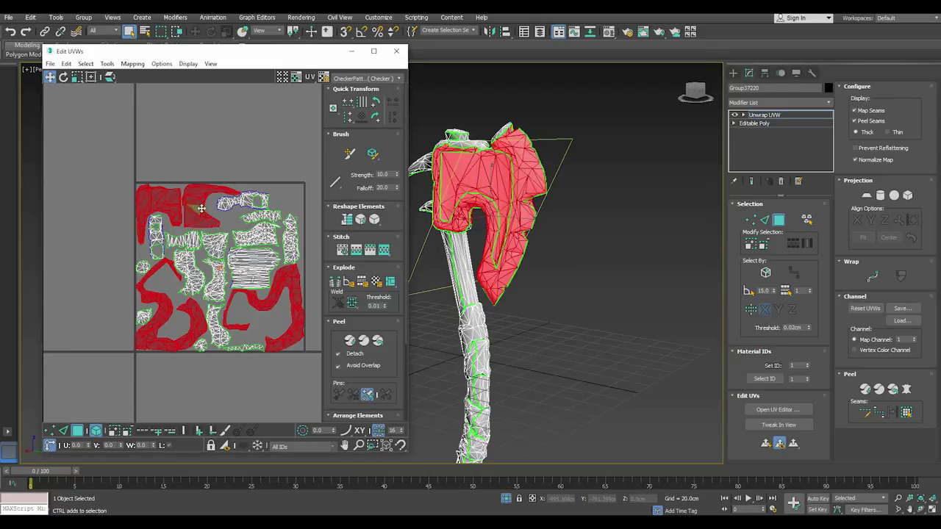
mouse_move(521, 329)
alt+middle_down()
mouse_move(501, 314)
mouse_move(446, 185)
alt+middle_up()
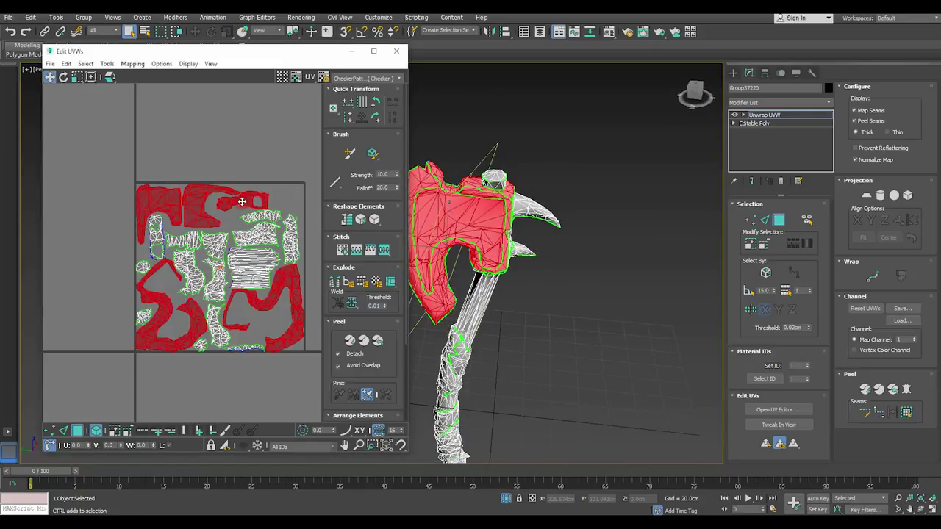
mouse_move(447, 185)
alt+middle_down()
mouse_move(452, 222)
mouse_move(443, 221)
alt+middle_up()
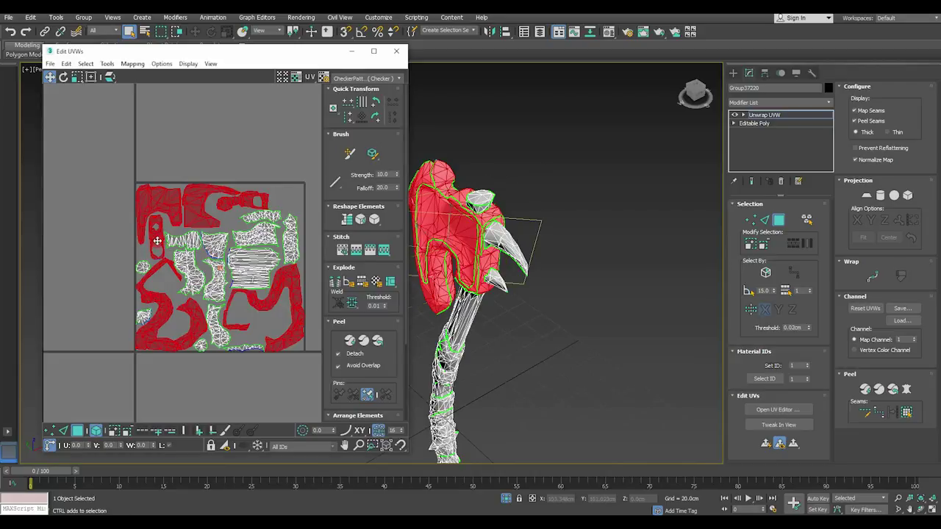
alt+middle_drag(471, 233, 503, 237)
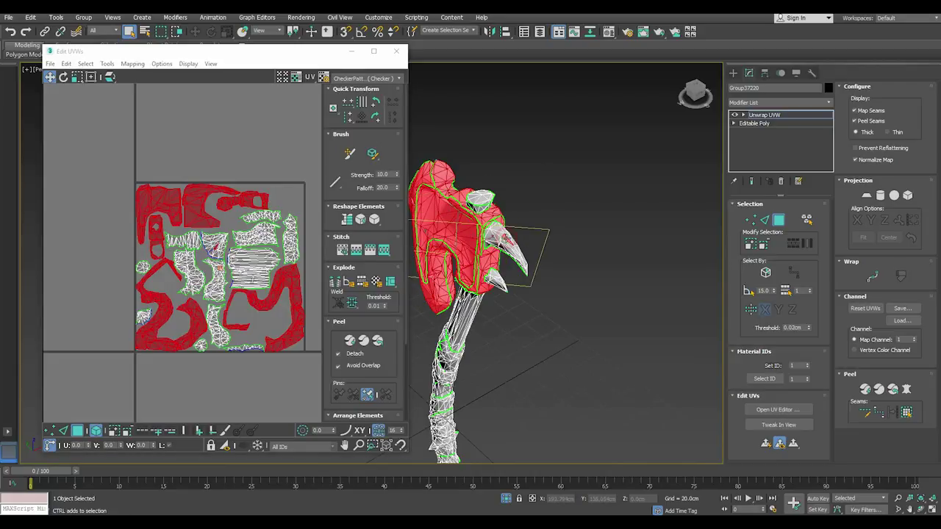
scroll(216, 250, up, 3)
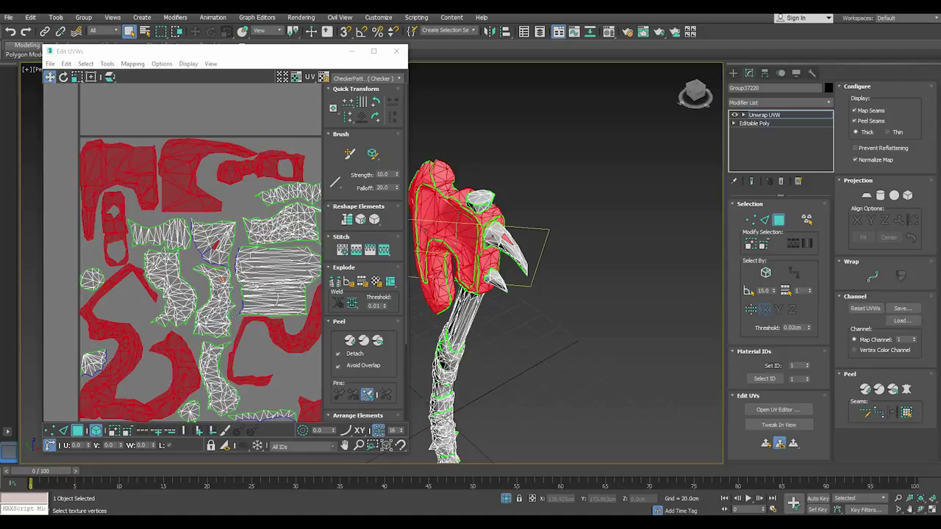
scroll(215, 291, up, 2)
click(225, 237)
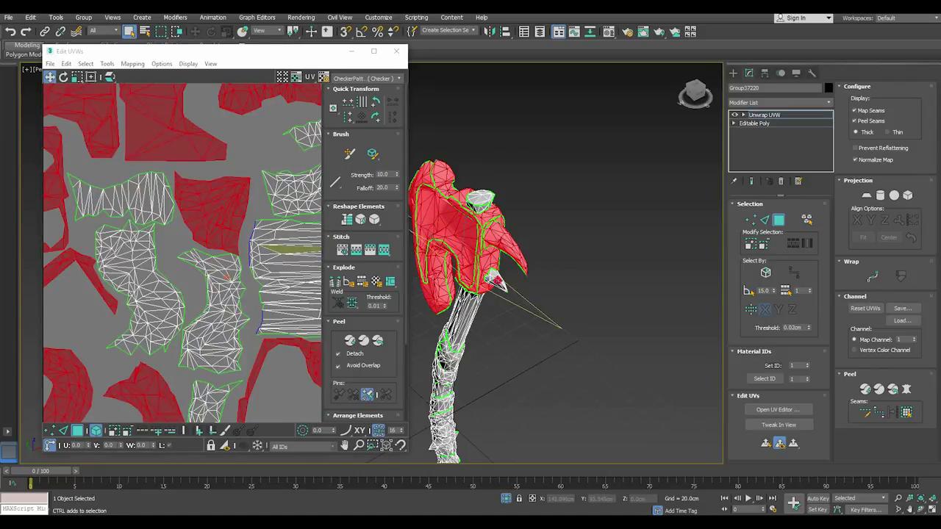
scroll(156, 296, down, 5)
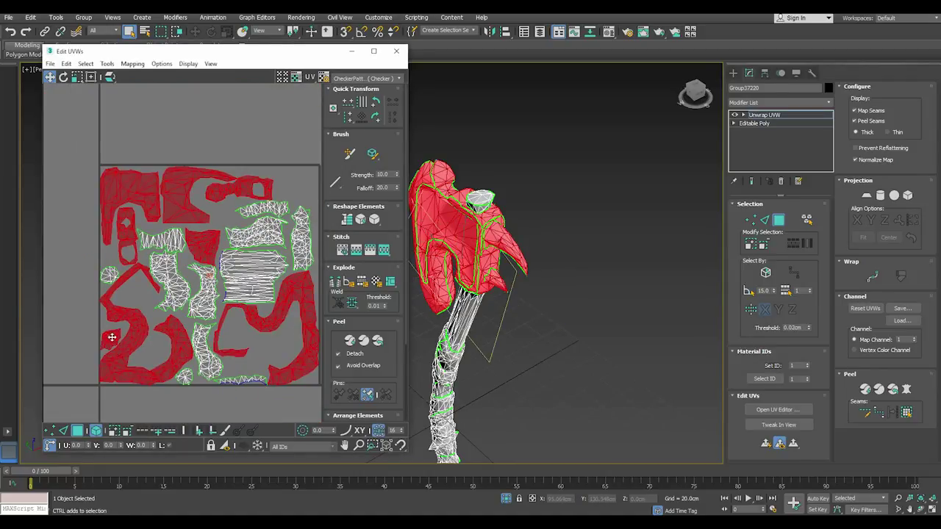
mouse_move(498, 346)
alt+middle_down()
mouse_move(496, 297)
mouse_move(490, 343)
alt+middle_up()
scroll(490, 343, up, 3)
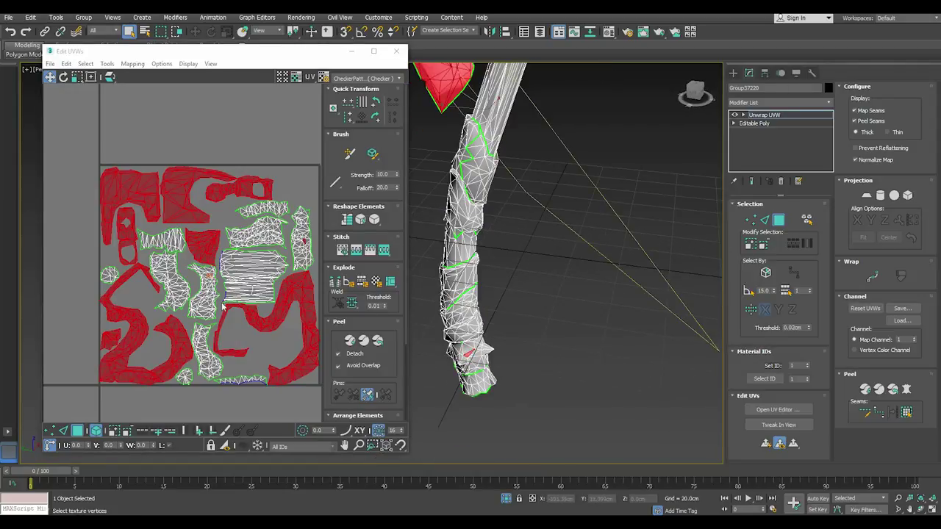
Step: Add a band of faces on the lower handle to the selection
click(469, 356)
mouse_move(470, 355)
alt+middle_down()
mouse_move(543, 356)
mouse_move(626, 324)
mouse_move(554, 349)
mouse_move(554, 357)
mouse_move(529, 346)
mouse_move(488, 393)
alt+middle_up()
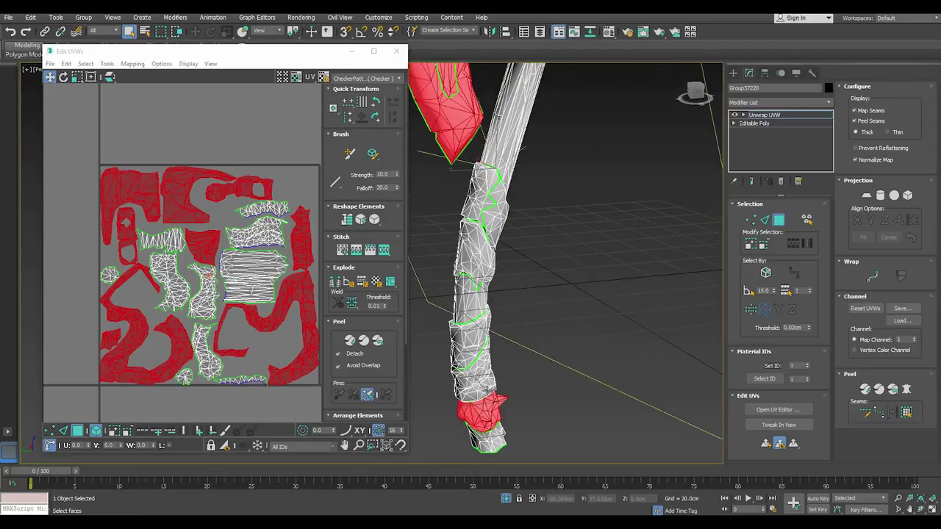
scroll(488, 394, down, 2)
mouse_move(507, 311)
alt+middle_down()
mouse_move(503, 347)
mouse_move(441, 349)
mouse_move(524, 208)
alt+middle_up()
scroll(512, 206, up, 2)
scroll(512, 206, up, 2)
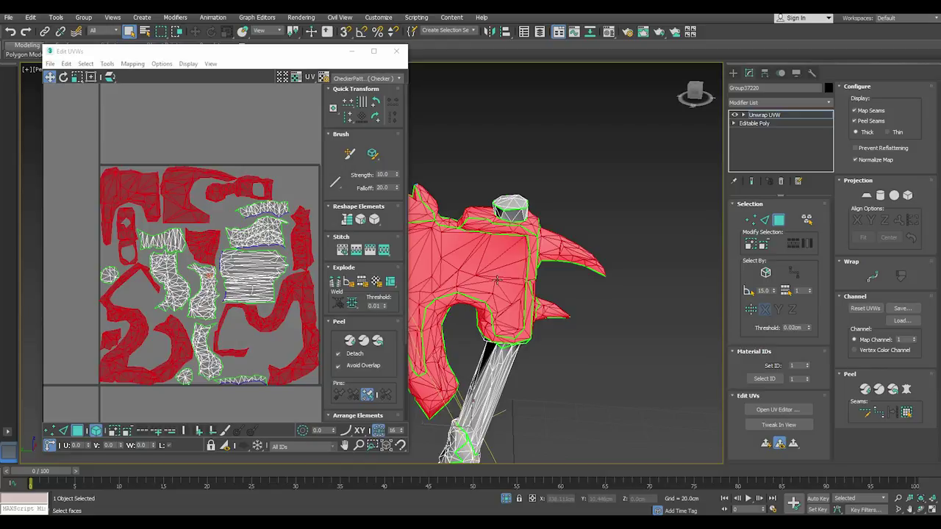
scroll(503, 282, down, 2)
alt+middle_drag(503, 282, 529, 250)
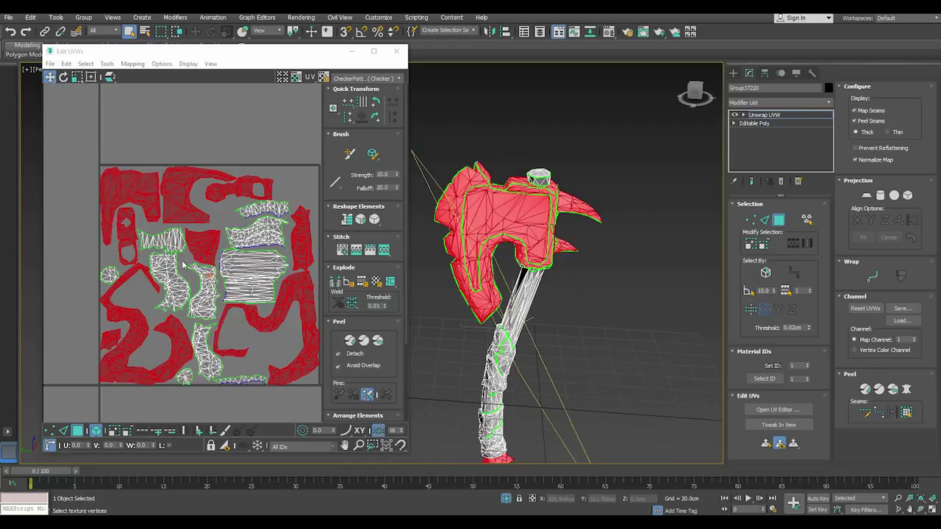
Step: Invert the selection and hide the selected handle UV islands
right_click(148, 210)
click(191, 216)
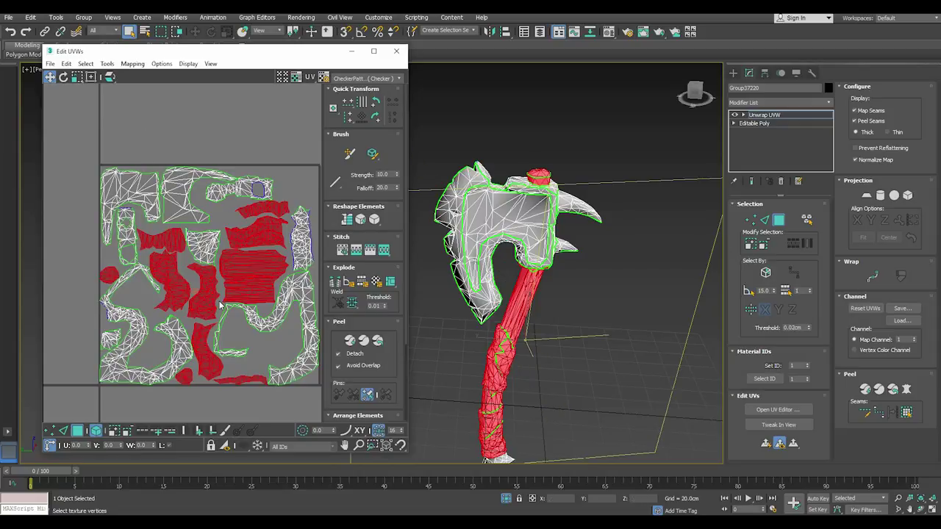
right_click(227, 295)
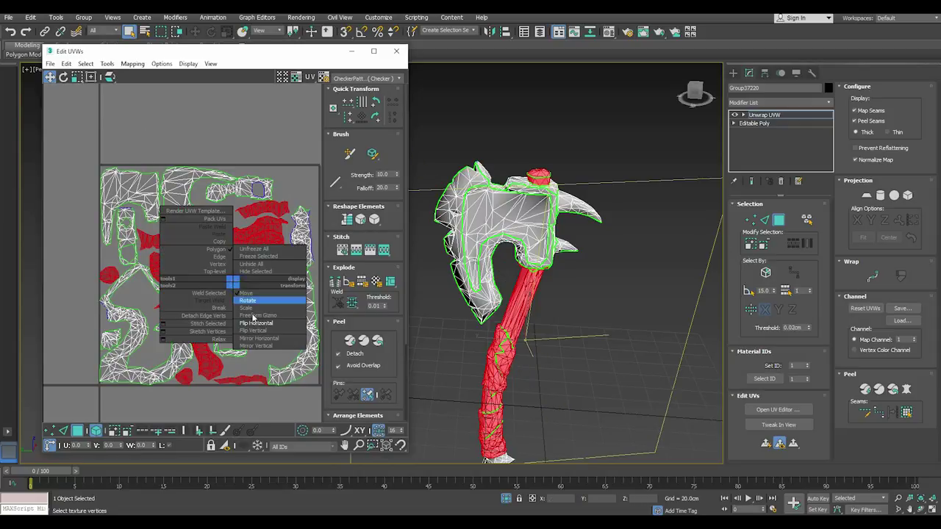
click(270, 272)
click(106, 63)
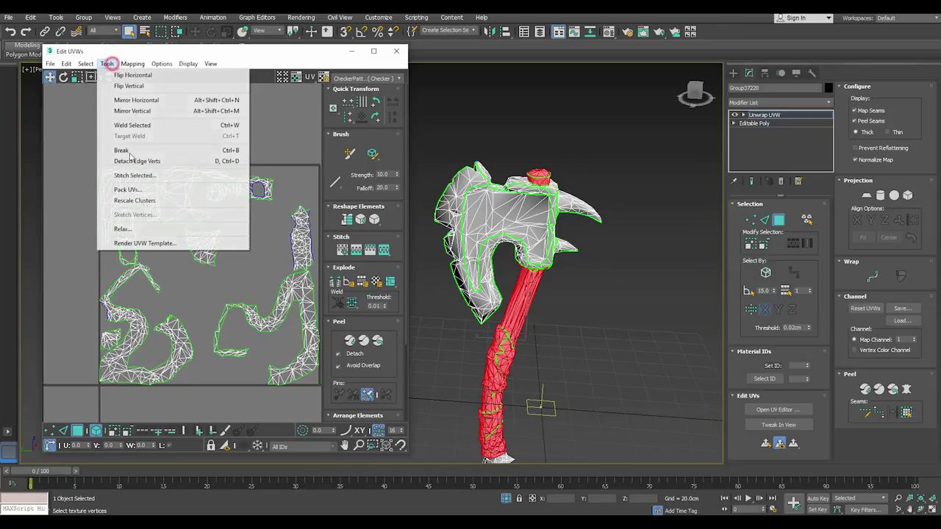
Step: Set the UV template fill to white and edges to black, both with alpha 0
click(147, 243)
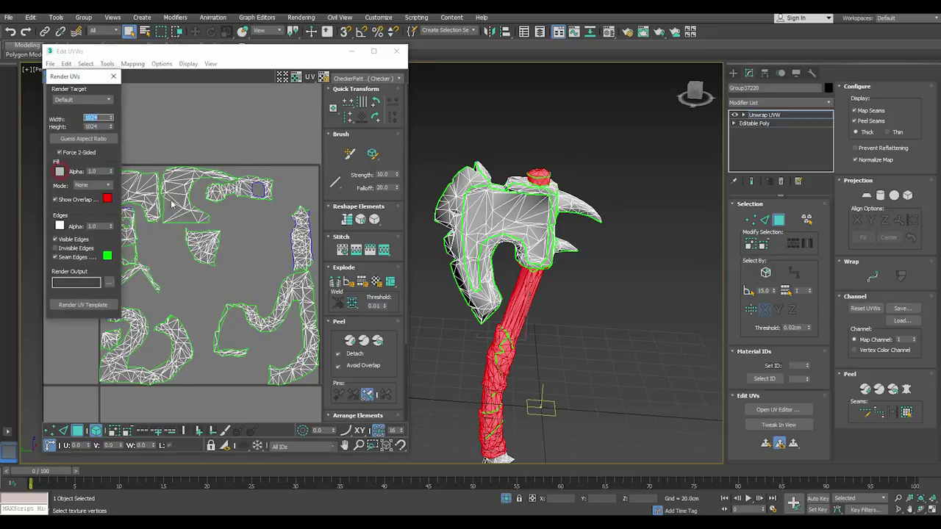
click(59, 171)
click(280, 138)
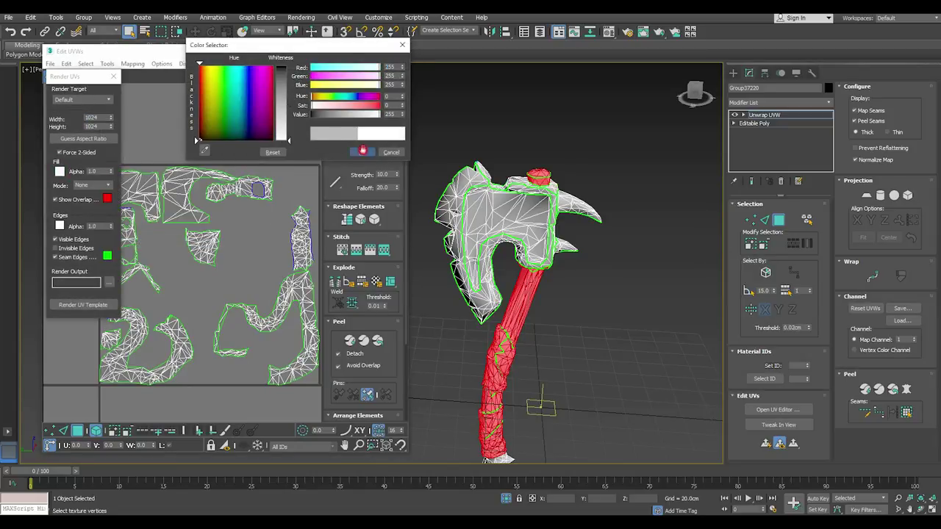
click(363, 150)
right_click(110, 172)
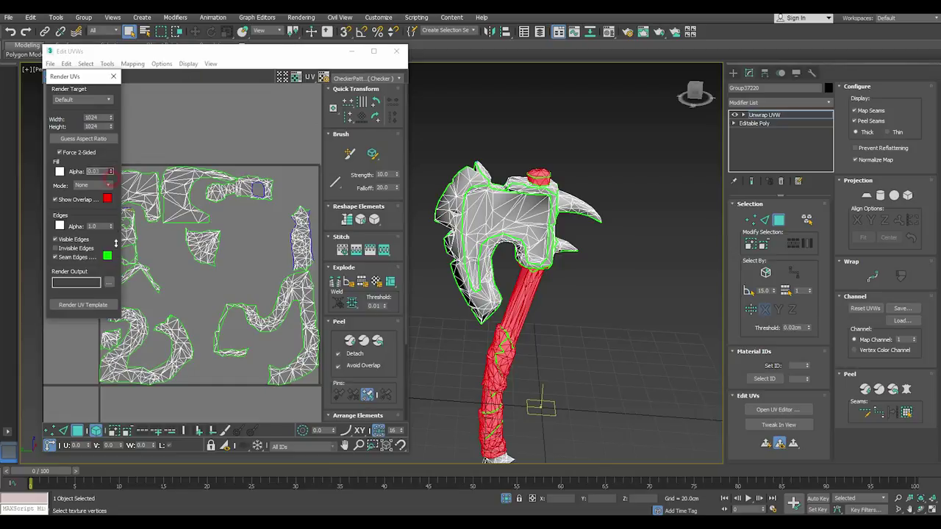
click(60, 226)
drag(280, 108, 280, 138)
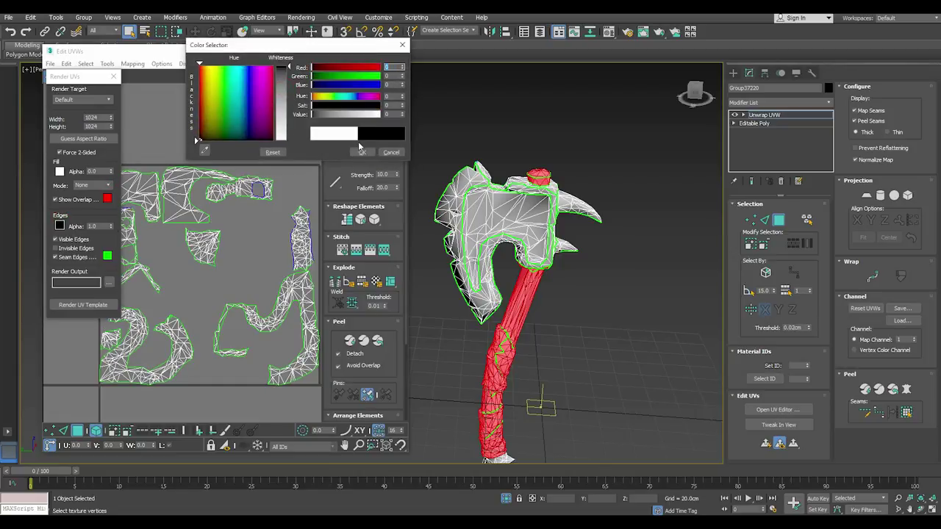
click(362, 152)
right_click(111, 226)
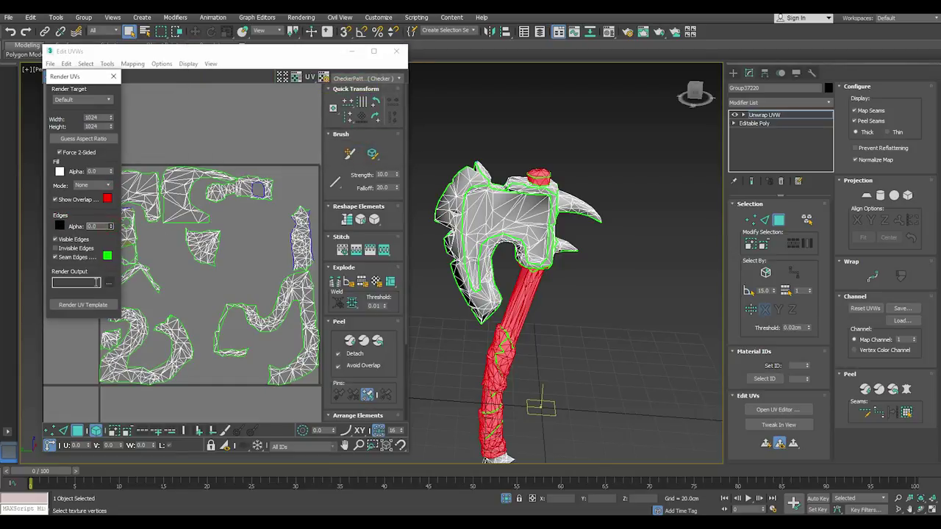
Step: Turn off visible edges, seam edges and overlap, use Solid fill mode, and set size 2048
click(56, 239)
click(56, 257)
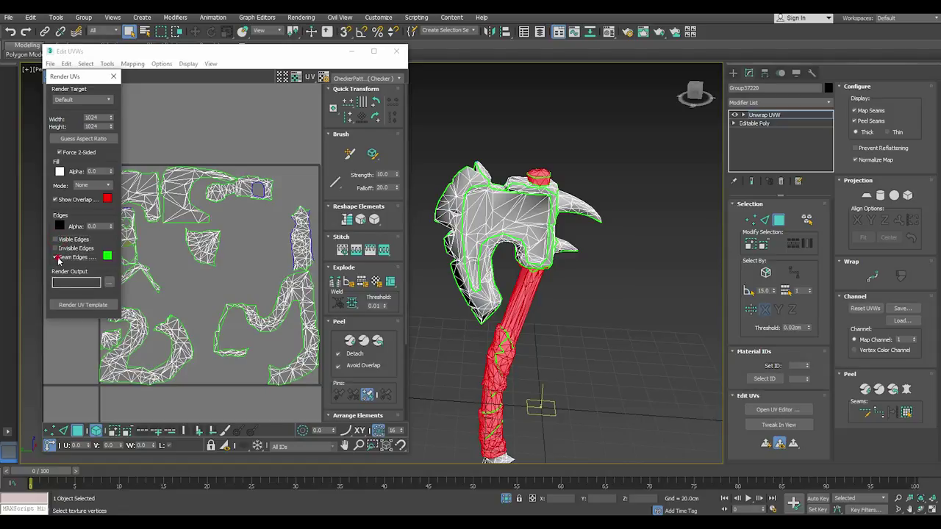
click(110, 186)
click(94, 205)
click(78, 203)
mouse_move(105, 117)
mouse_down()
mouse_move(67, 118)
mouse_move(66, 125)
mouse_up()
Step: Save the output as JPEG 'M' in New folder (4) and render the UV template
click(110, 280)
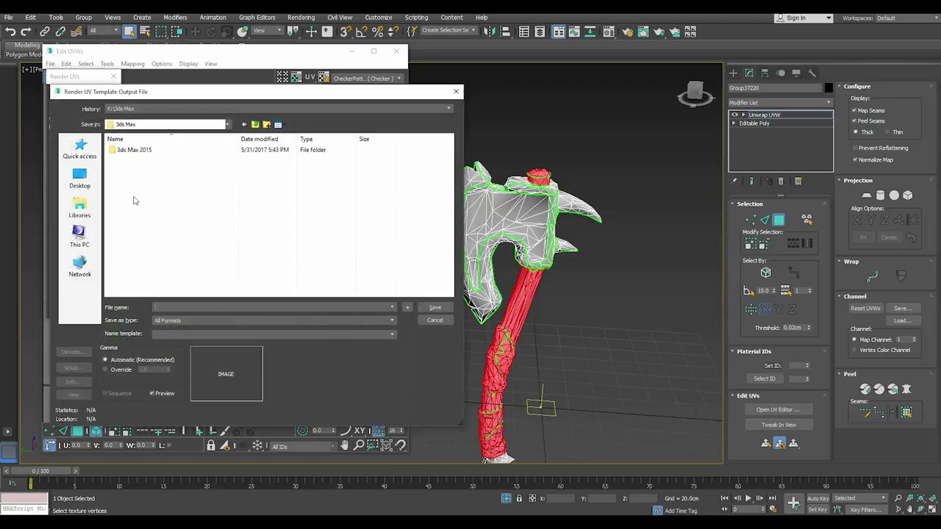
scroll(229, 237, down, 2)
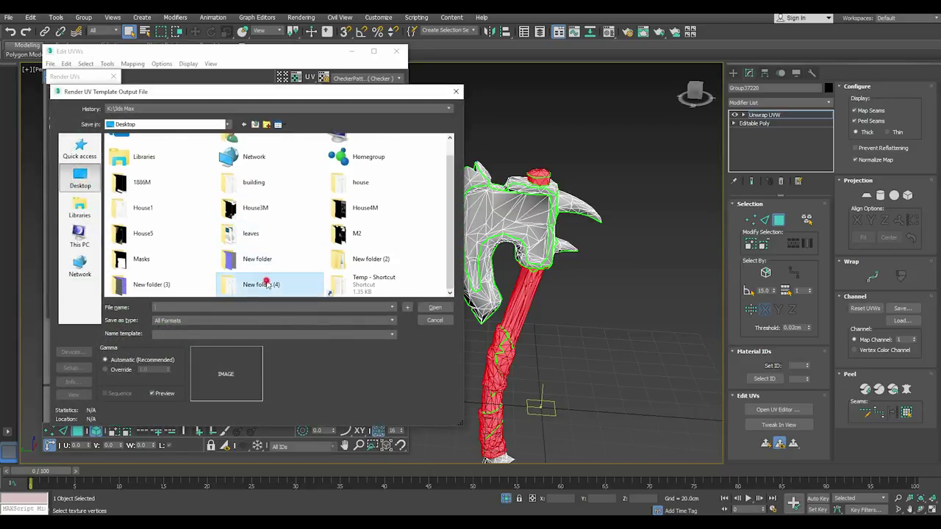
double_click(252, 284)
click(185, 319)
click(175, 372)
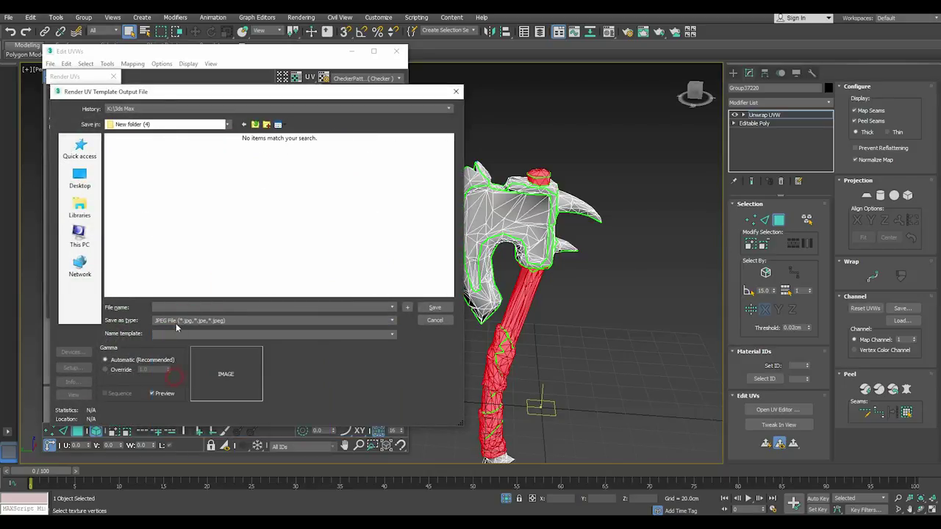
text(M)
key(Return)
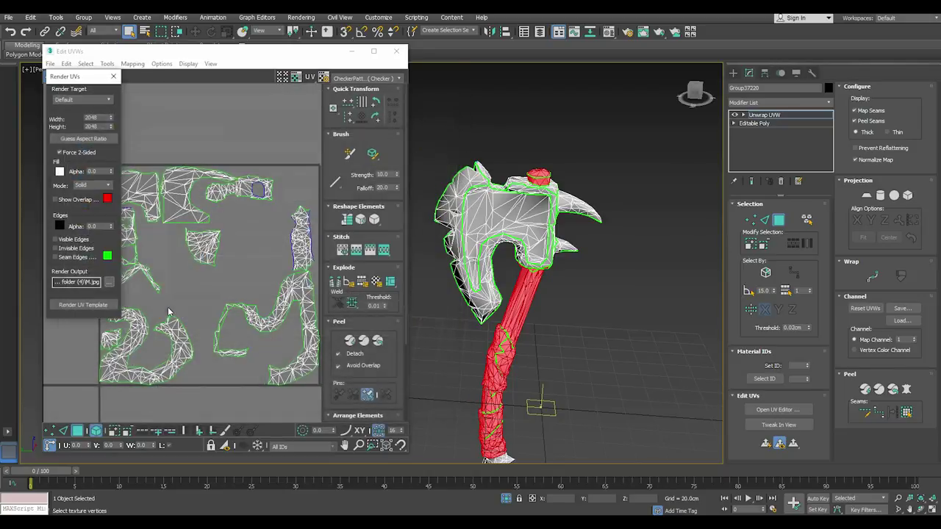
click(103, 304)
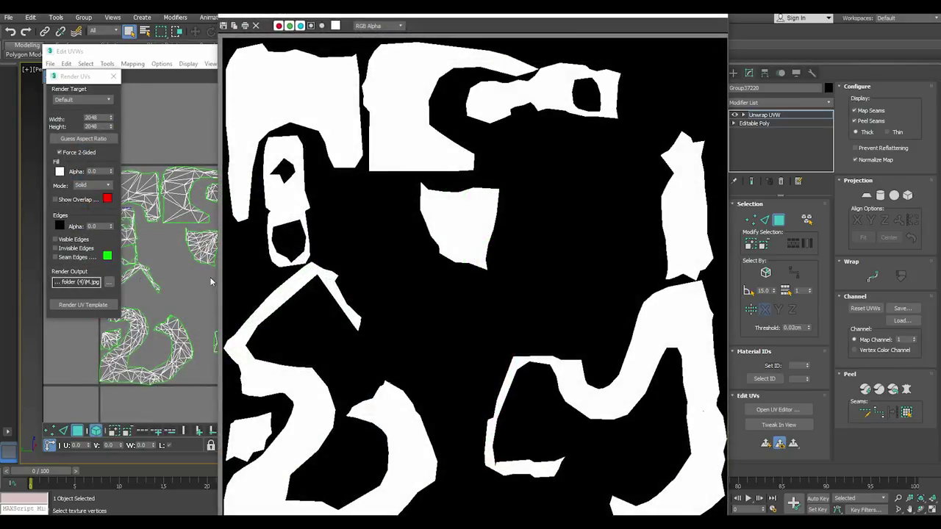
Step: Close the UV template render, unhide all UV islands and clear the current selection
click(722, 18)
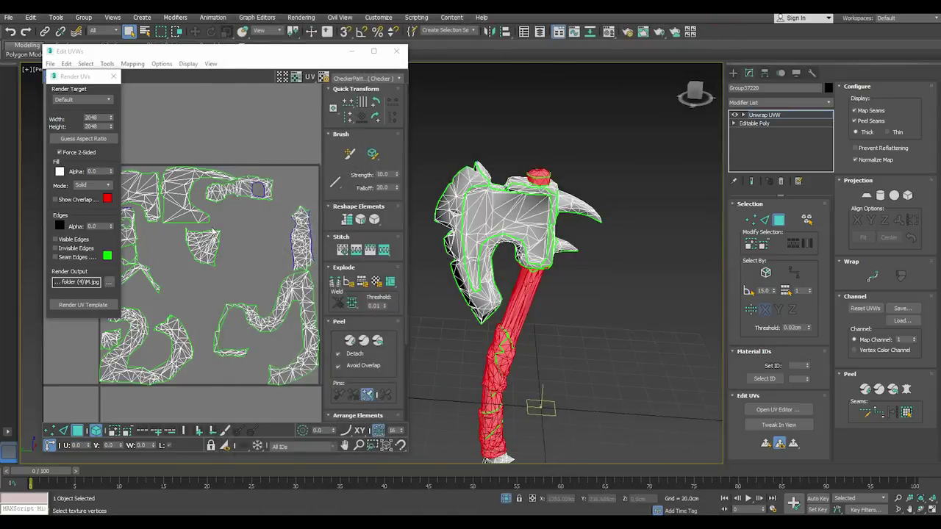
right_click(240, 257)
click(252, 154)
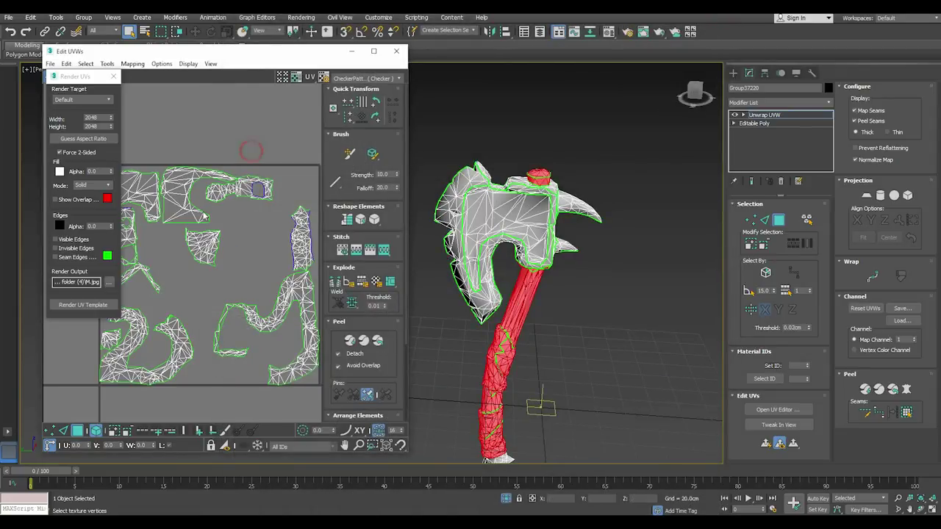
scroll(242, 151, down, 3)
drag(138, 173, 294, 309)
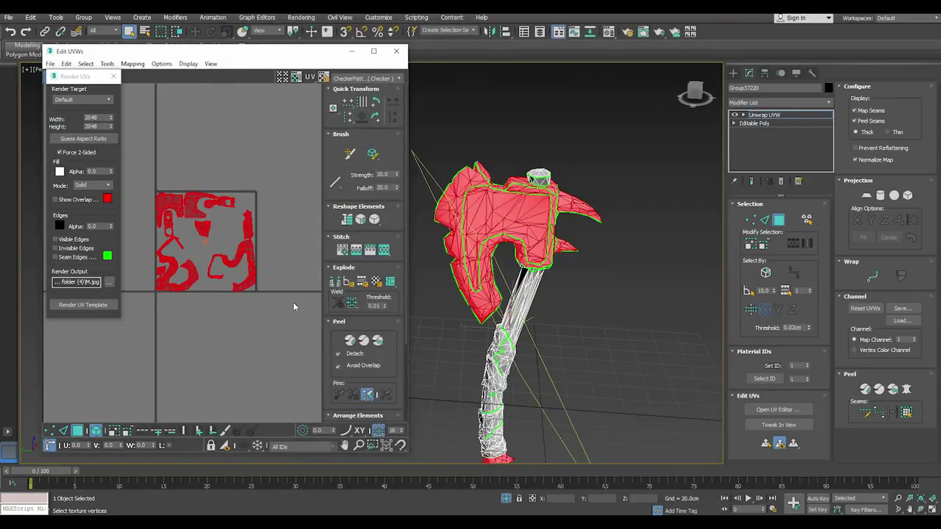
alt+middle_drag(579, 382, 610, 368)
click(646, 338)
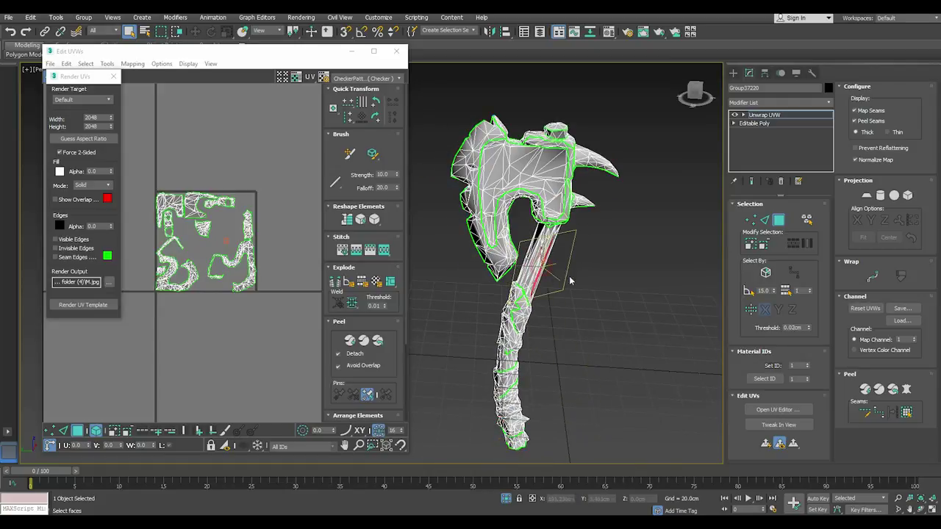
Step: Select the handle shaft's UV island and faces, adding the nearby handle UV clusters
right_click(218, 234)
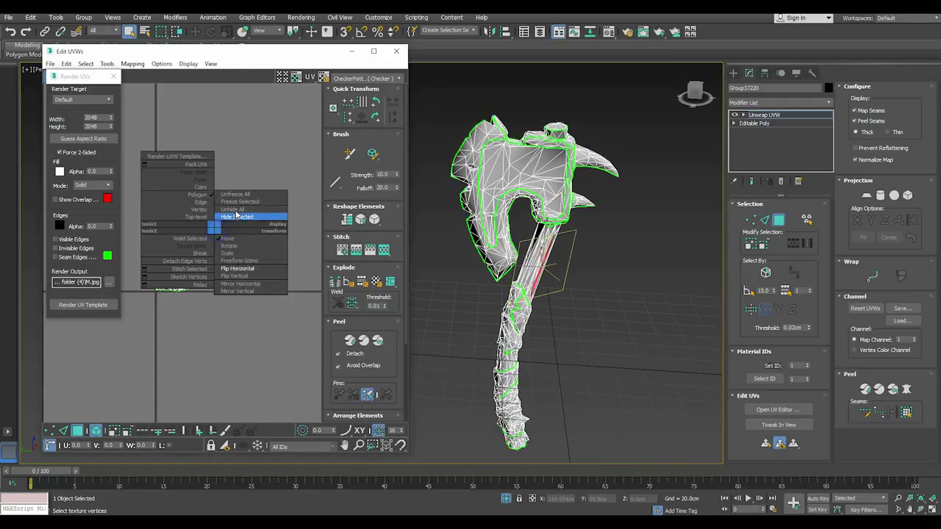
click(242, 211)
click(235, 251)
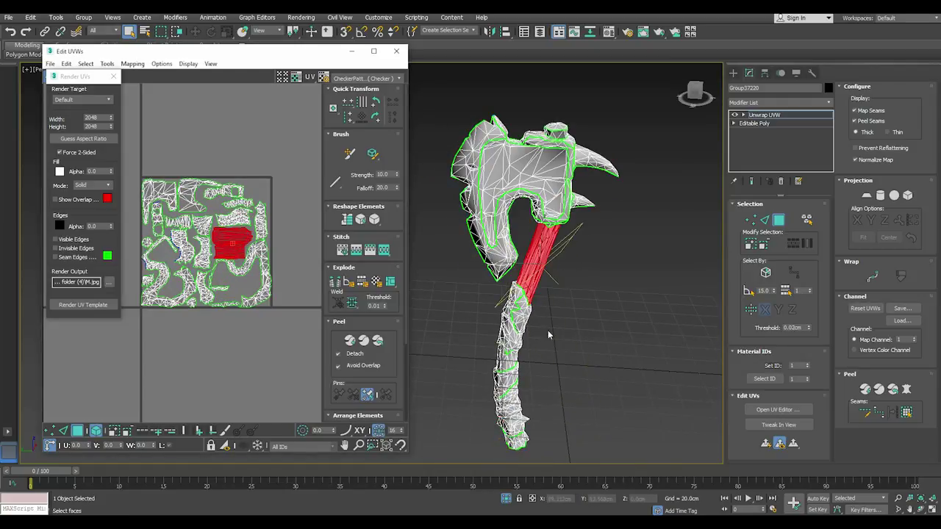
ctrl+click(507, 362)
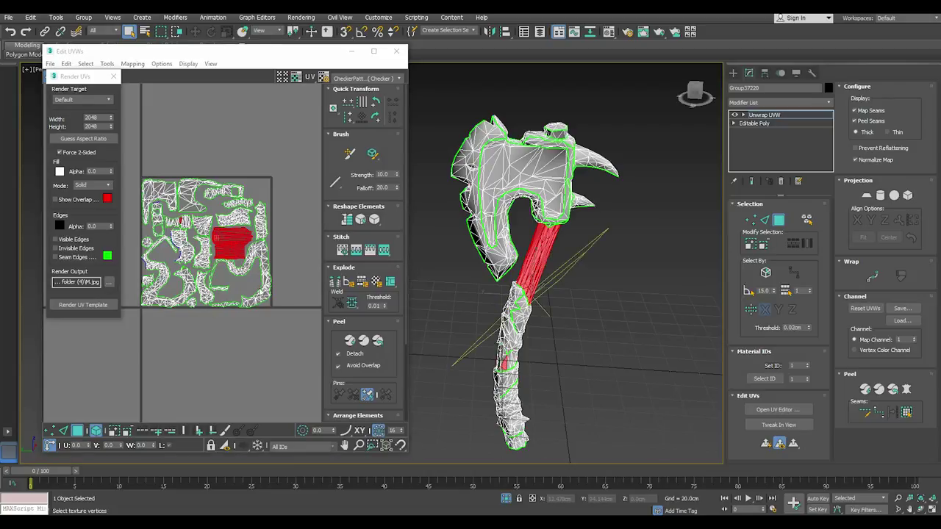
ctrl+click(181, 221)
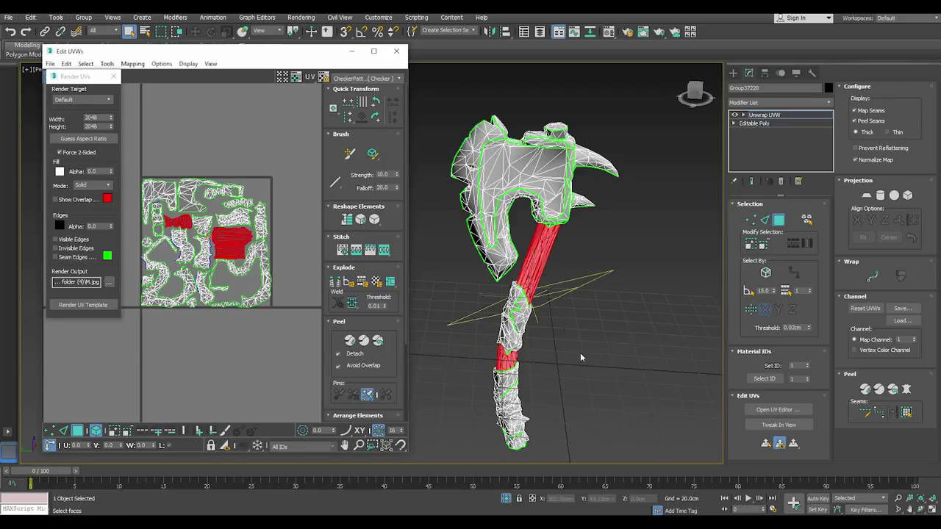
scroll(527, 446, up, 3)
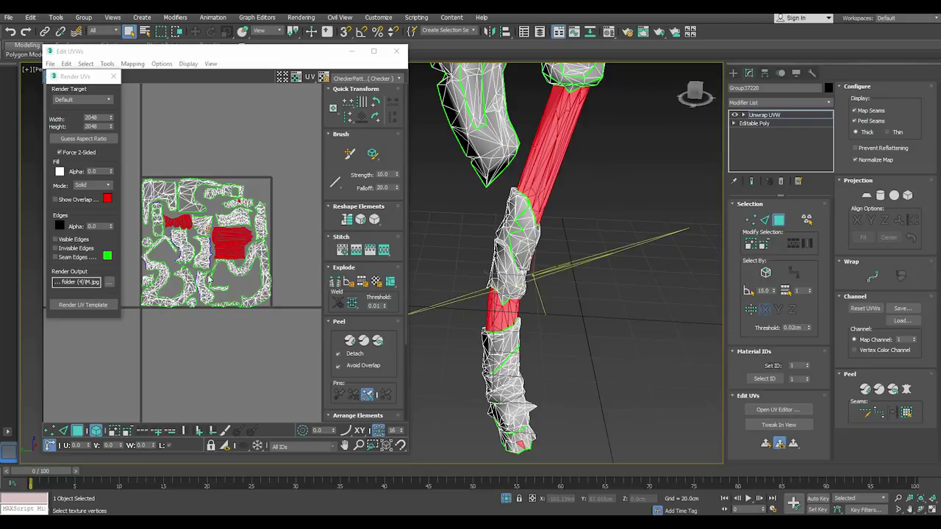
ctrl+click(203, 220)
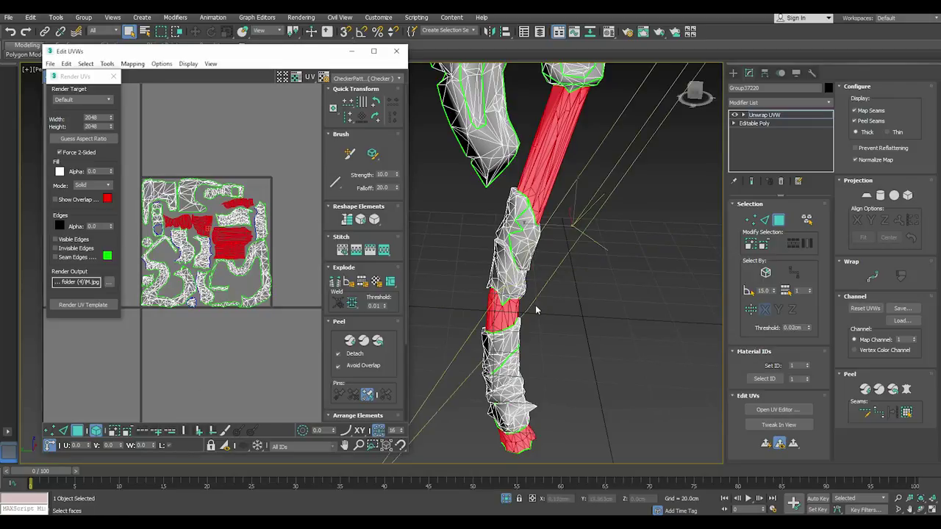
middle_drag(537, 309, 514, 372)
scroll(533, 329, down, 2)
scroll(519, 353, down, 3)
scroll(517, 354, up, 1)
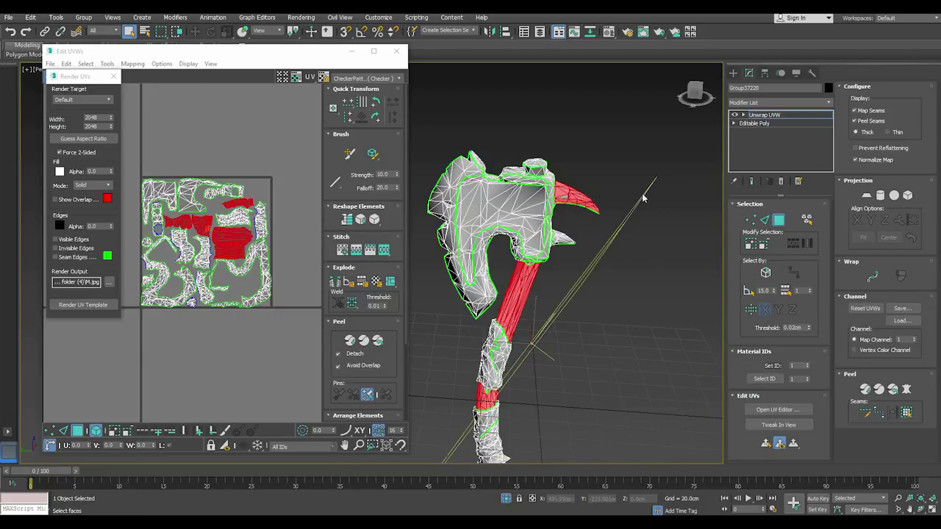
Step: Drop the blade spike from the selection and add the head-top and handle end-cap faces
alt+middle_drag(653, 224, 624, 162)
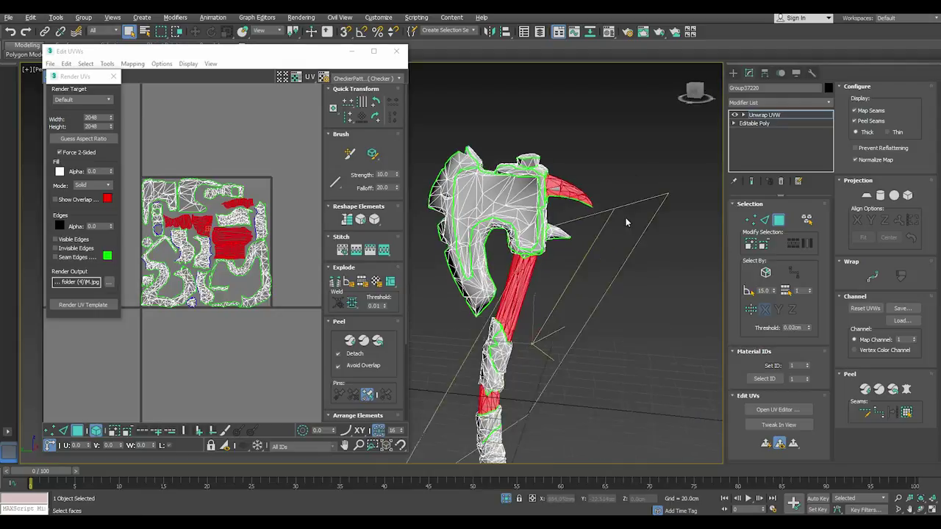
alt+click(559, 219)
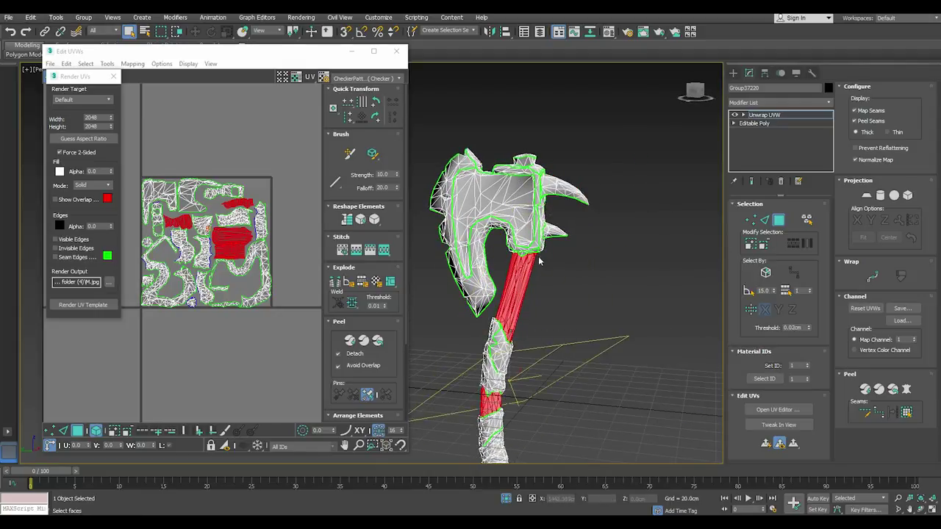
alt+middle_drag(524, 342, 512, 249)
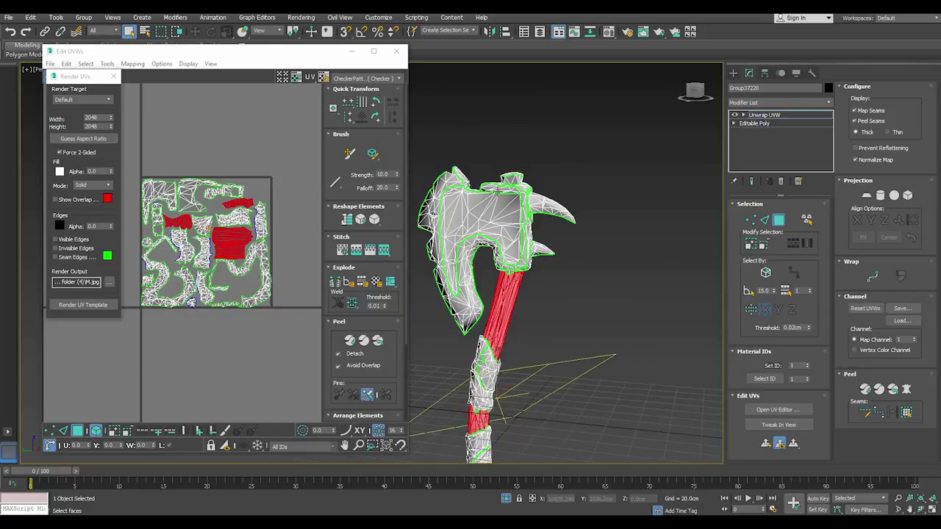
ctrl+click(511, 178)
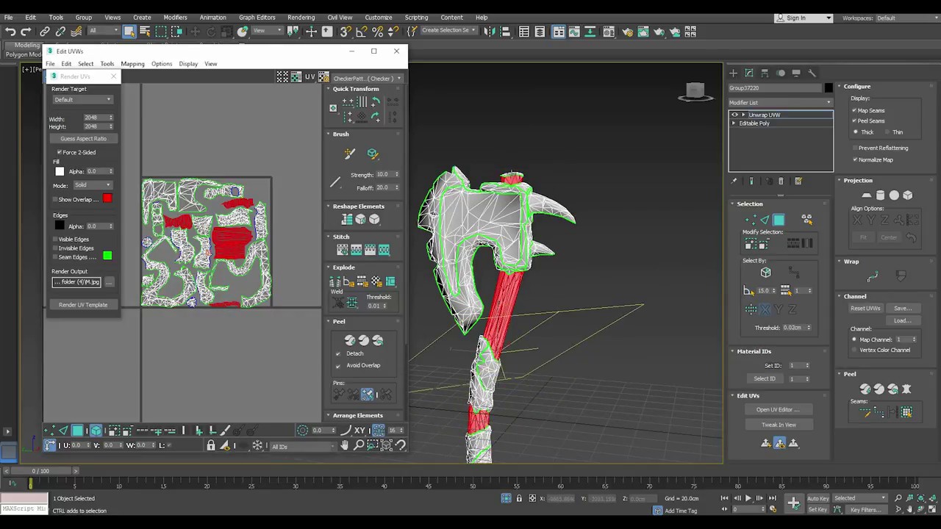
ctrl+click(511, 176)
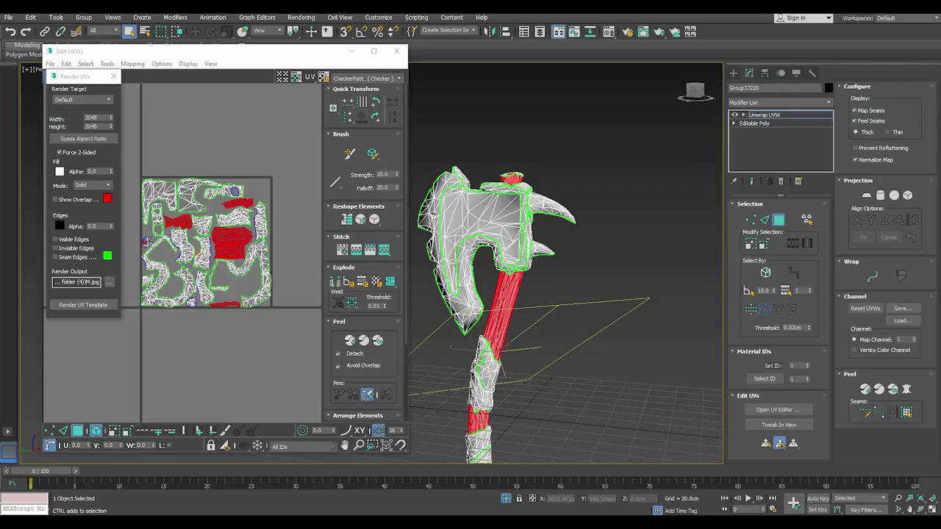
ctrl+click(153, 245)
alt+middle_drag(486, 309, 541, 418)
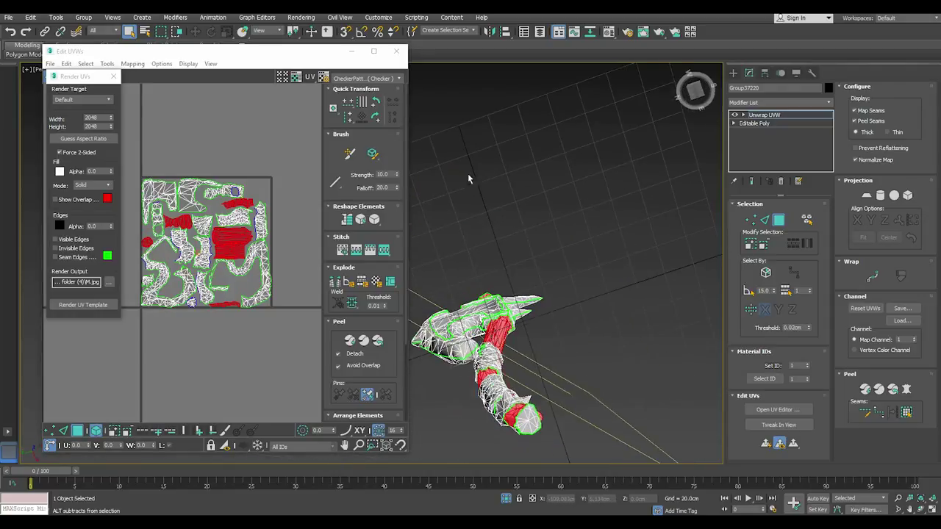
ctrl+click(540, 418)
ctrl+click(197, 320)
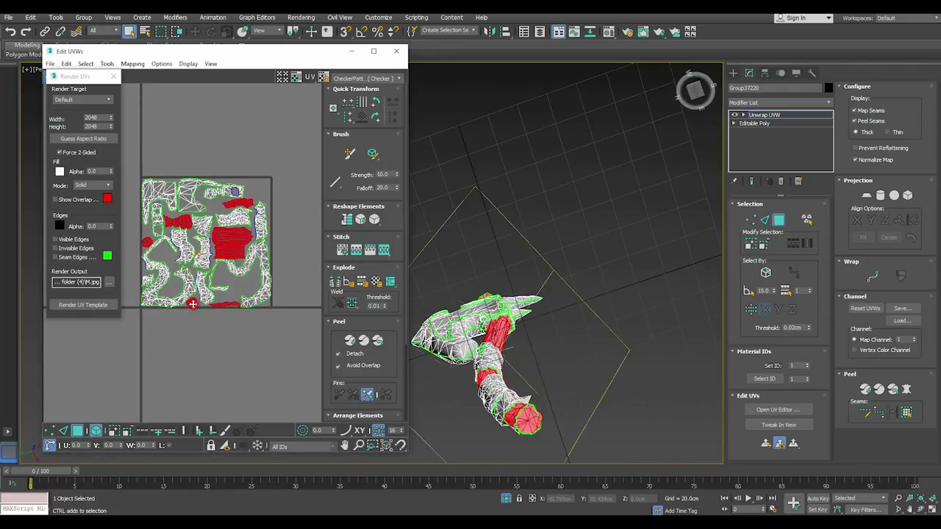
mouse_move(529, 337)
alt+middle_down()
mouse_move(515, 414)
mouse_move(524, 316)
alt+middle_up()
mouse_move(504, 352)
alt+middle_down()
mouse_move(549, 361)
mouse_move(529, 367)
mouse_move(538, 298)
mouse_move(463, 280)
mouse_move(466, 350)
alt+middle_up()
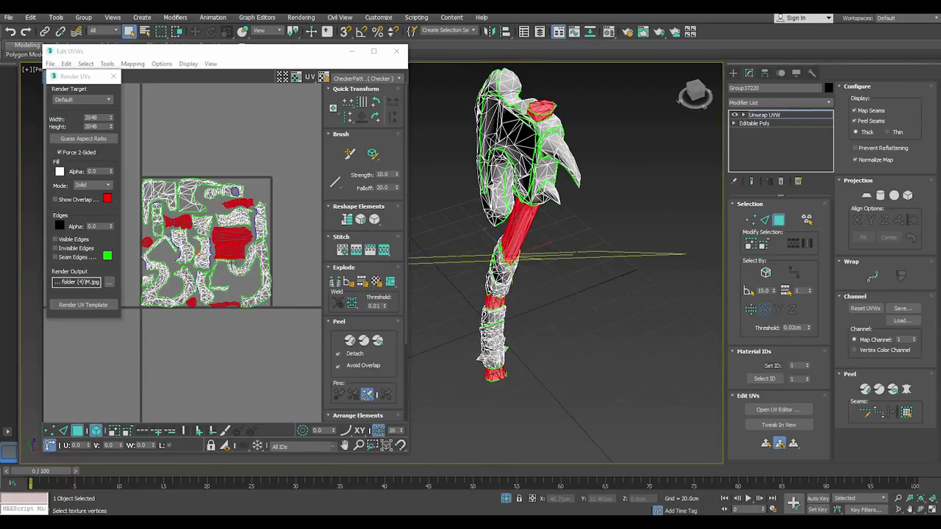
Step: Invert the selection with Ctrl+I, hide the other UV islands, and render the mask as W.jpg
click(234, 249)
key(ctrl+i)
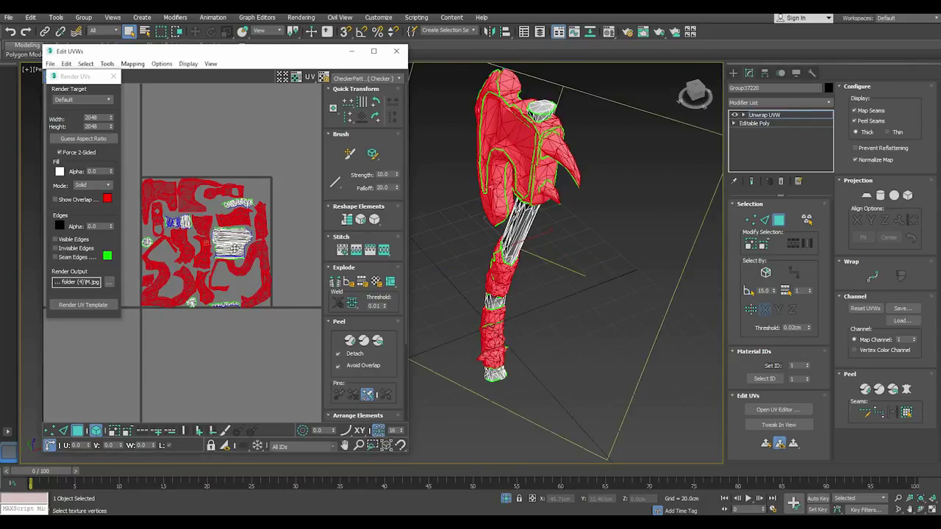
right_click(196, 262)
click(216, 250)
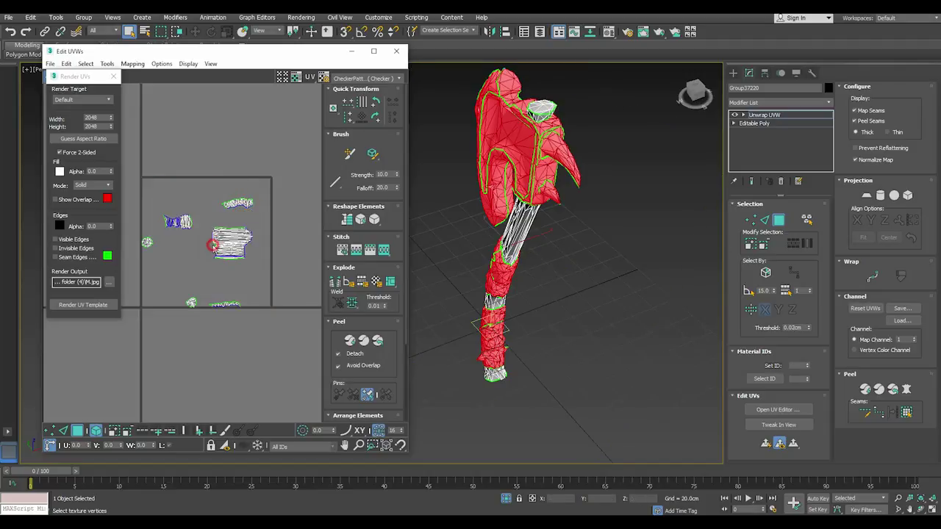
click(110, 281)
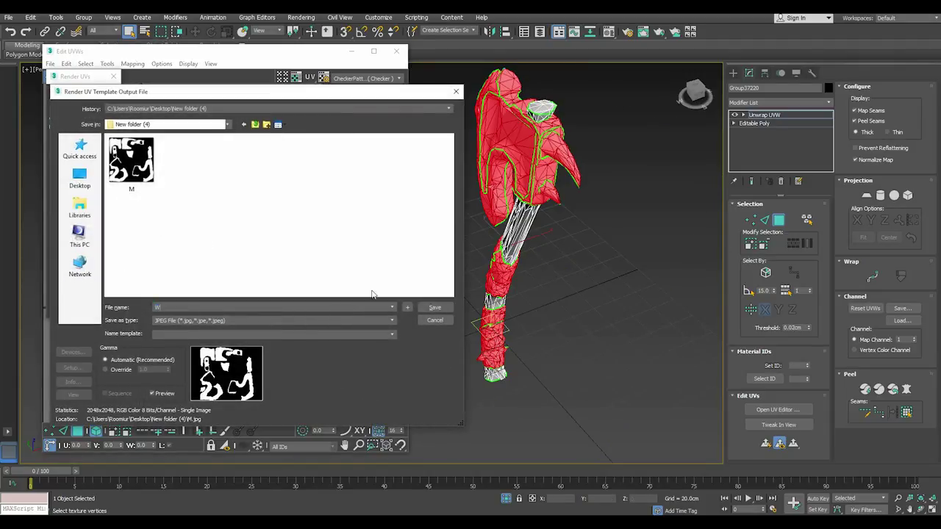
click(439, 308)
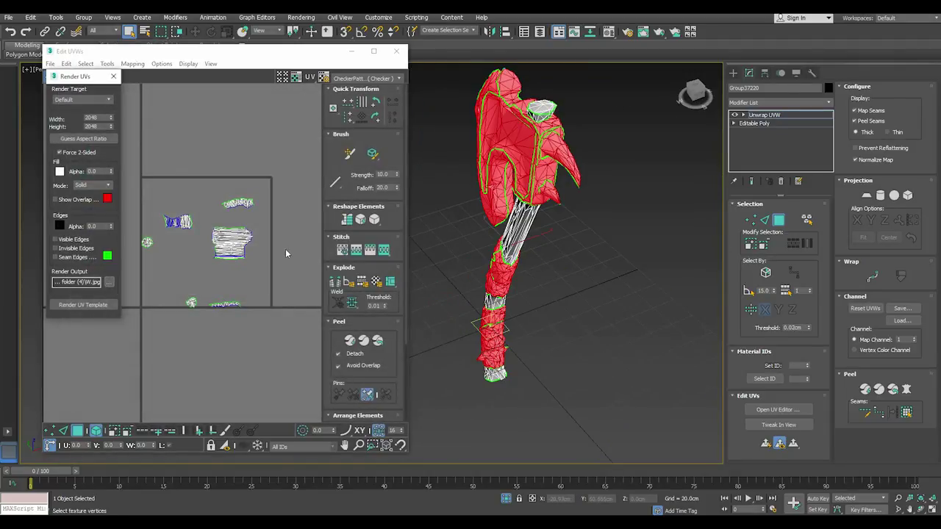
click(78, 305)
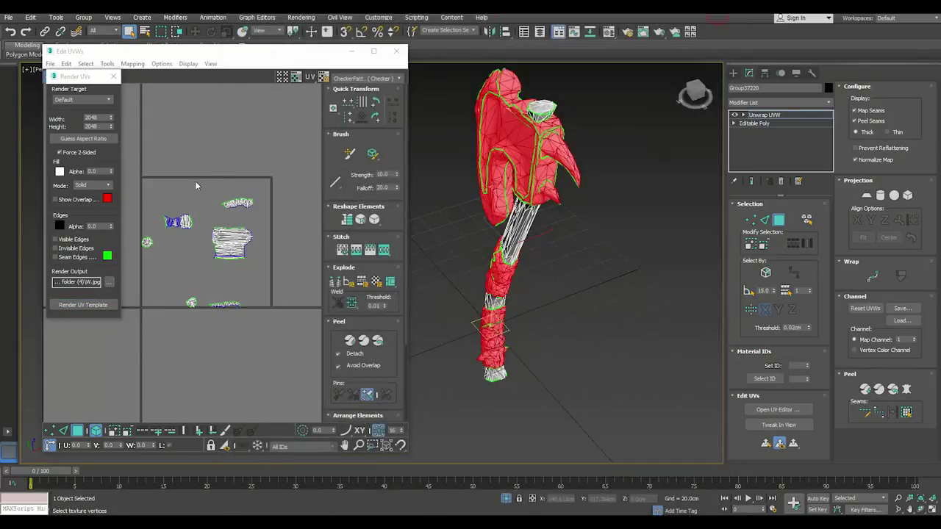
Step: Close the W mask, unhide all UV islands, and select the handle wrap clusters
click(720, 18)
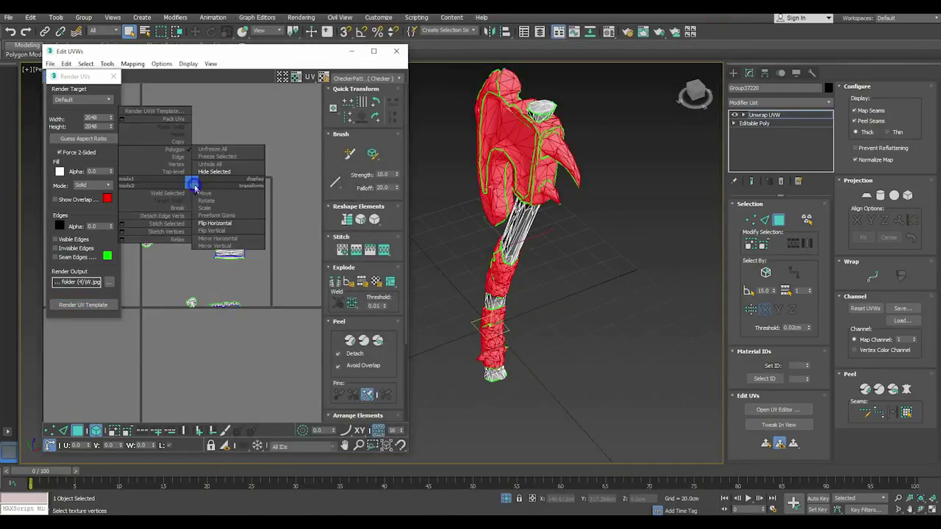
right_click(194, 181)
click(215, 168)
click(278, 266)
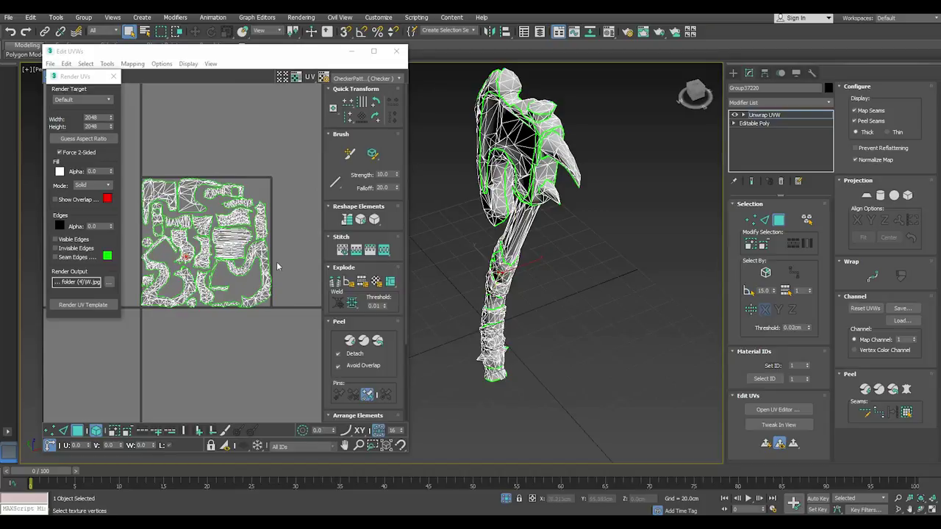
click(181, 249)
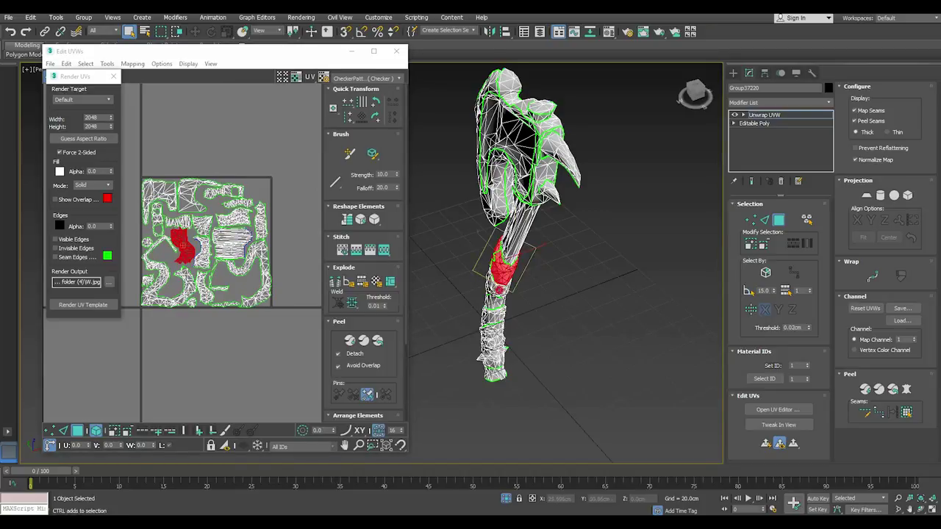
ctrl+click(206, 262)
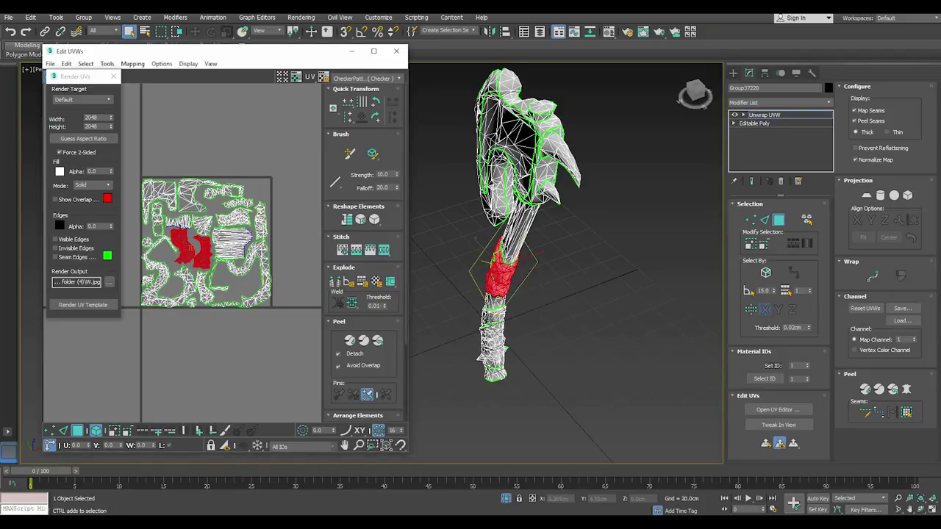
ctrl+click(491, 319)
ctrl+click(208, 291)
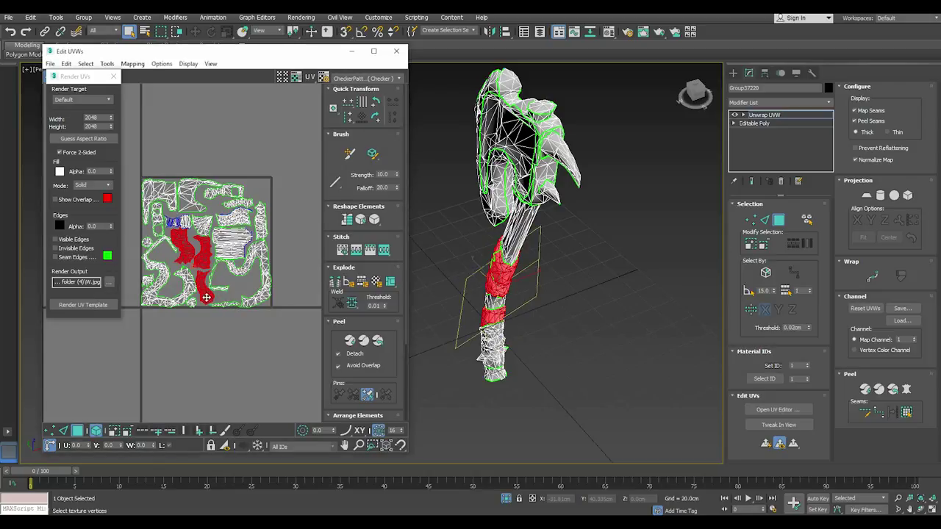
ctrl+click(190, 286)
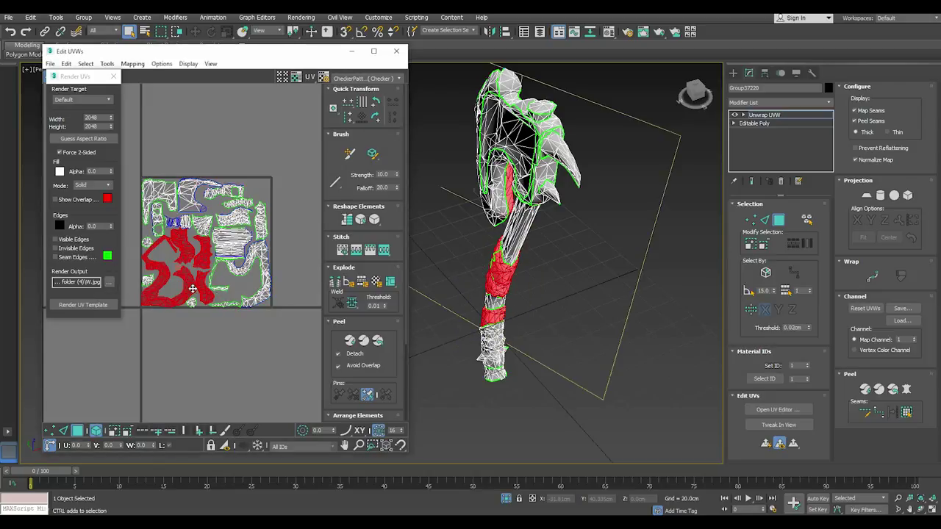
click(10, 31)
Step: Add the top-right wrap cluster and check the wrap selection on the model
mouse_move(541, 262)
alt+middle_down()
mouse_move(480, 352)
mouse_move(489, 346)
alt+middle_up()
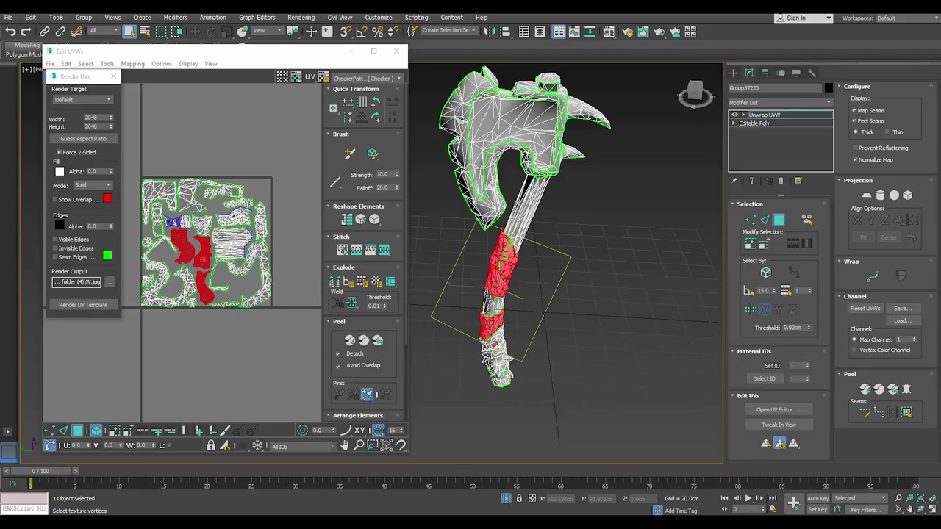
scroll(200, 264, up, 2)
scroll(203, 268, up, 2)
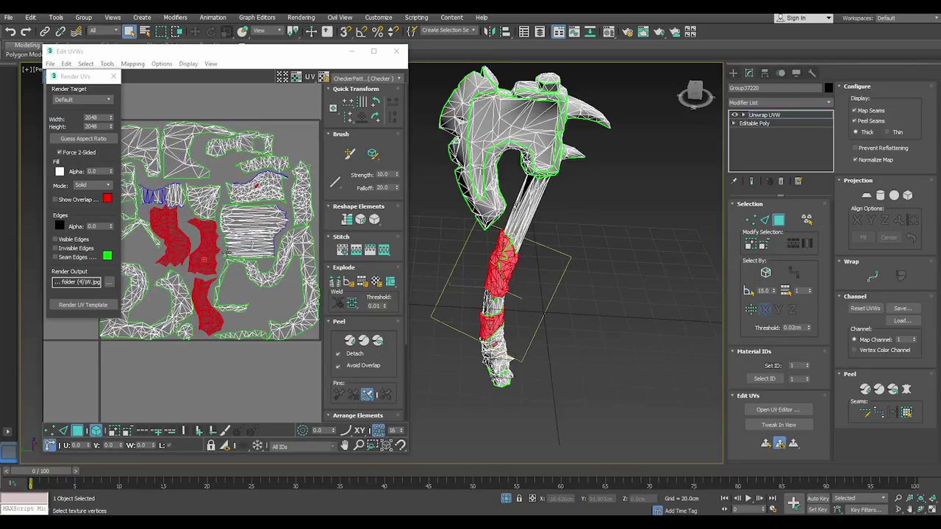
ctrl+click(259, 192)
mouse_move(594, 334)
alt+middle_down()
mouse_move(553, 349)
mouse_move(449, 336)
mouse_move(609, 336)
mouse_move(551, 348)
mouse_move(533, 342)
mouse_move(657, 327)
mouse_move(515, 344)
alt+middle_up()
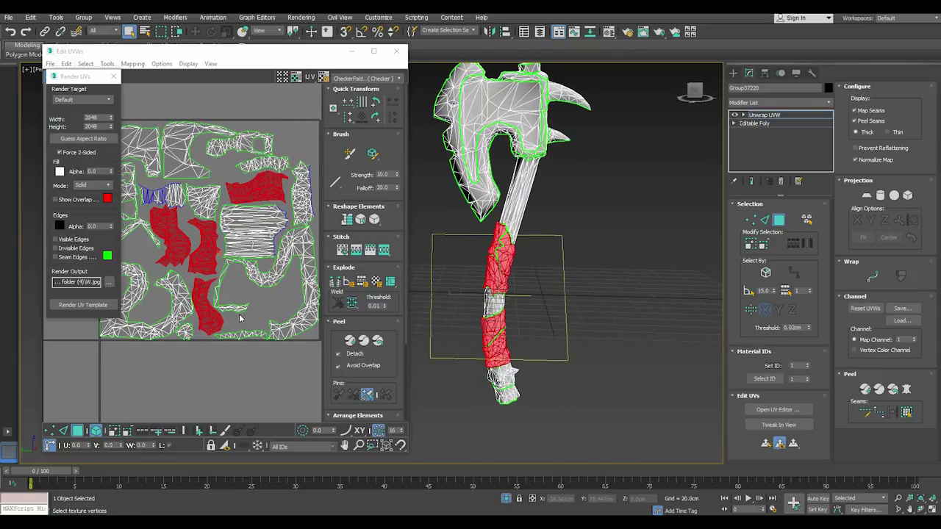
scroll(240, 317, down, 3)
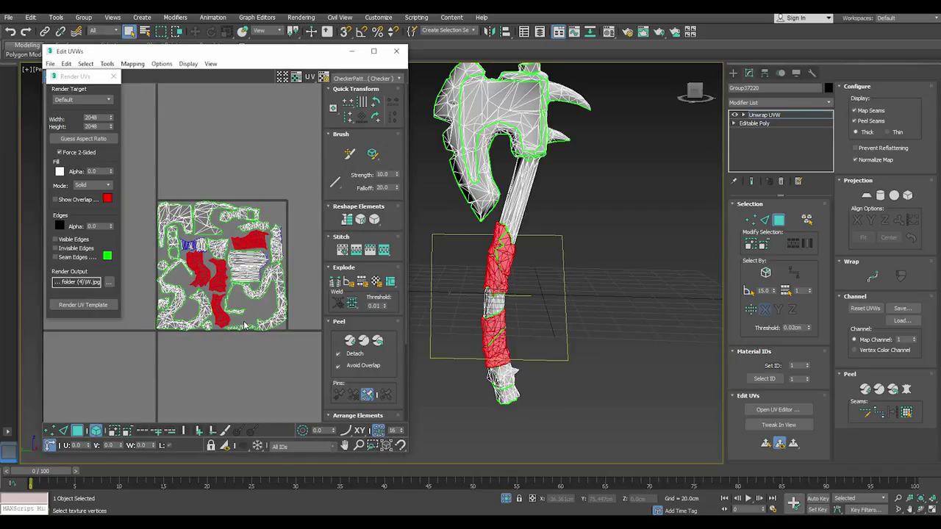
Step: Invert the selection, hide the other islands, and render the wrap mask as C.jpg
key(ctrl+i)
right_click(241, 276)
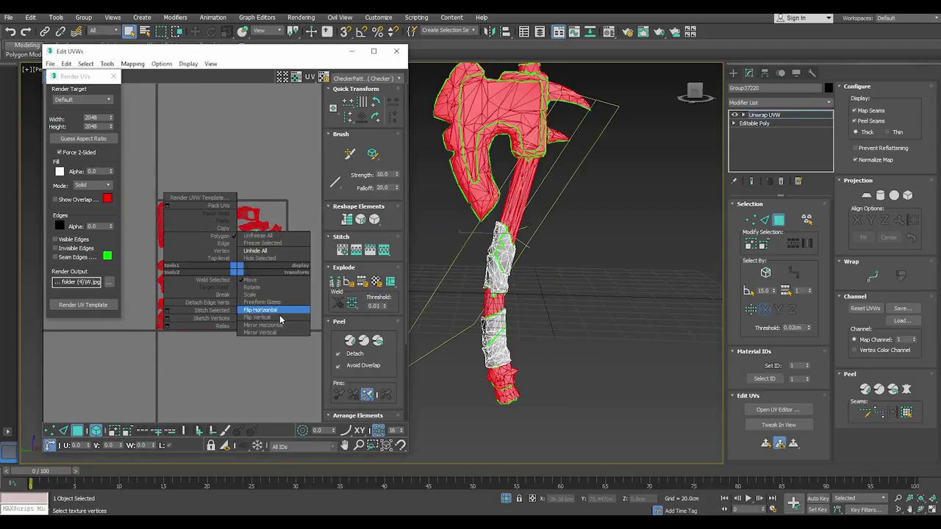
click(264, 259)
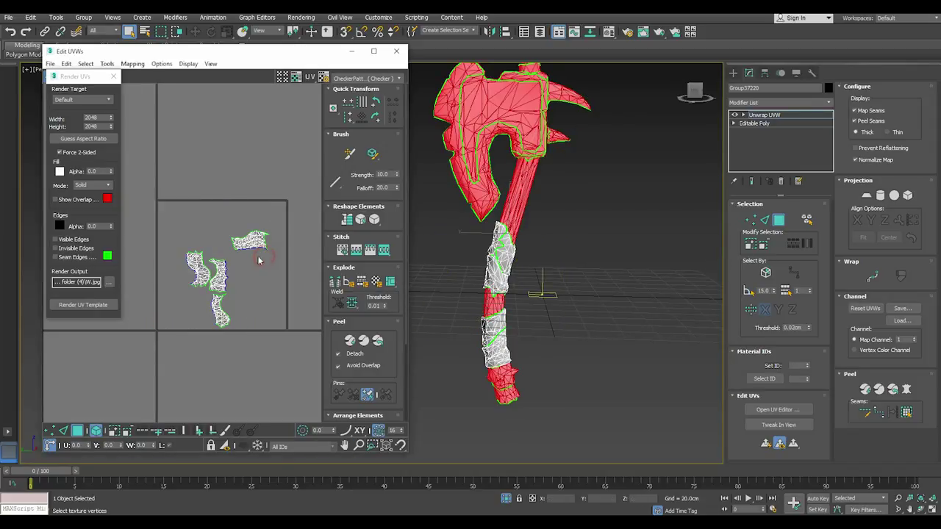
click(108, 282)
text(C)
key(Return)
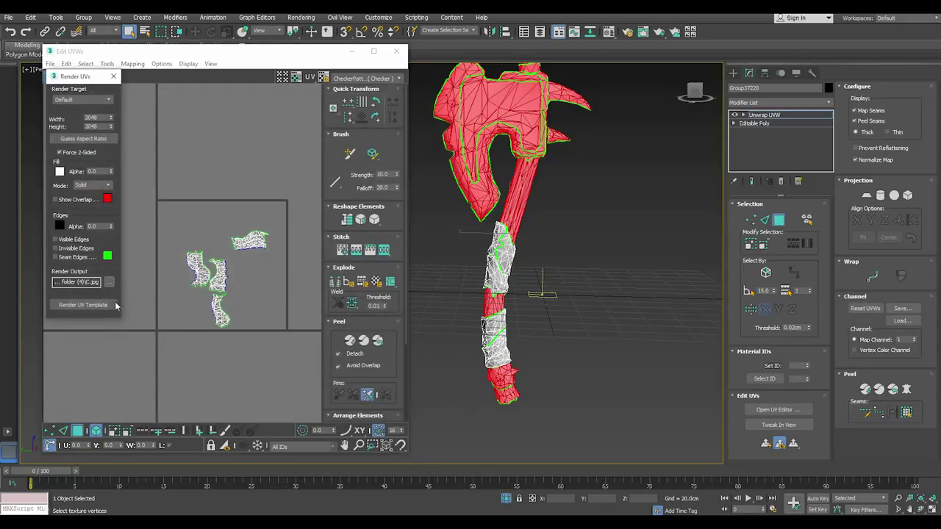
click(114, 305)
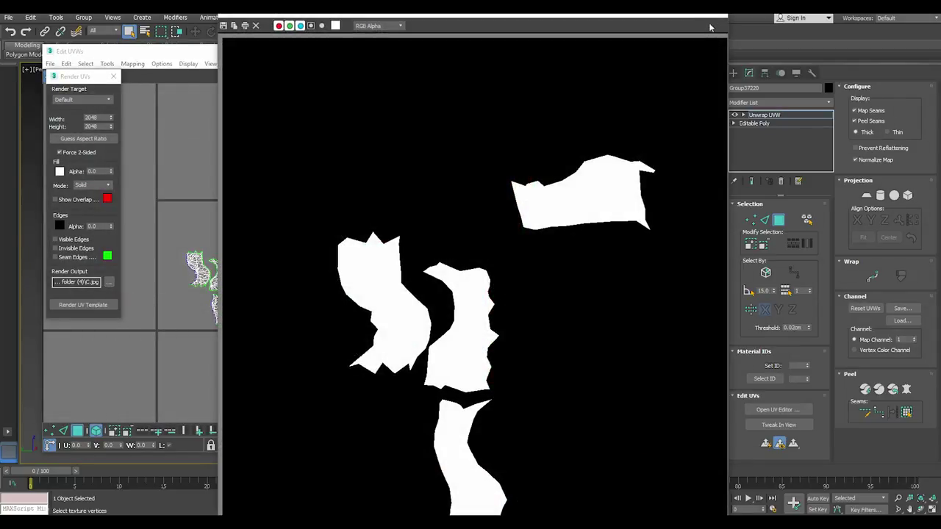
click(718, 21)
right_click(236, 185)
Step: Unhide all UV islands, turn on the checker background, and close Render UVs and Edit UVWs
click(251, 168)
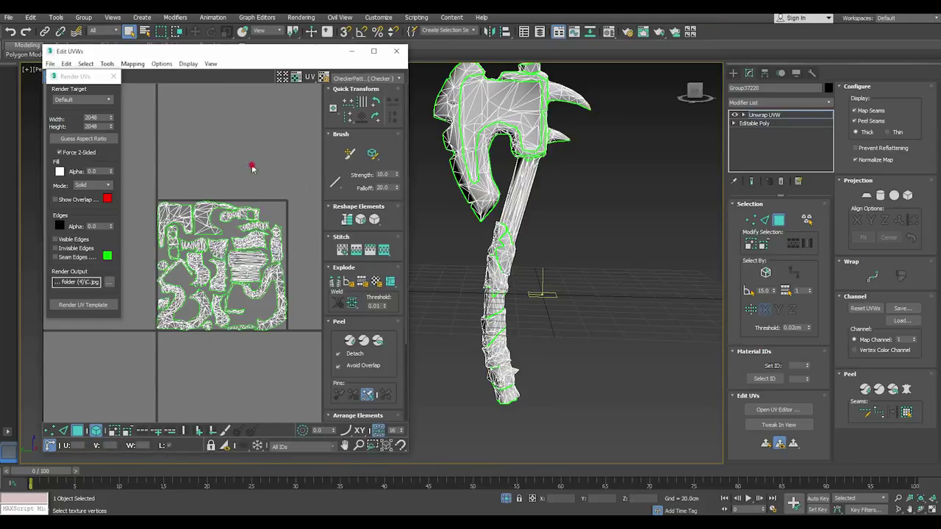
click(297, 76)
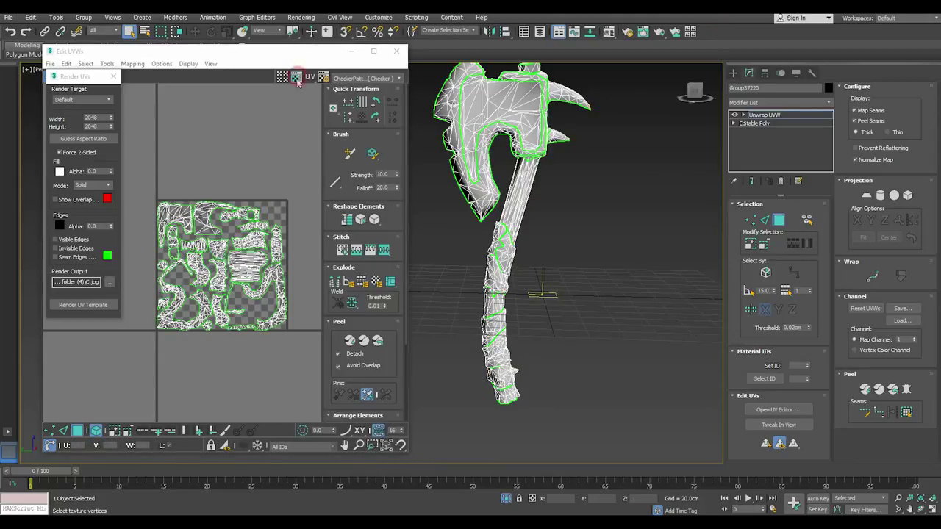
click(113, 76)
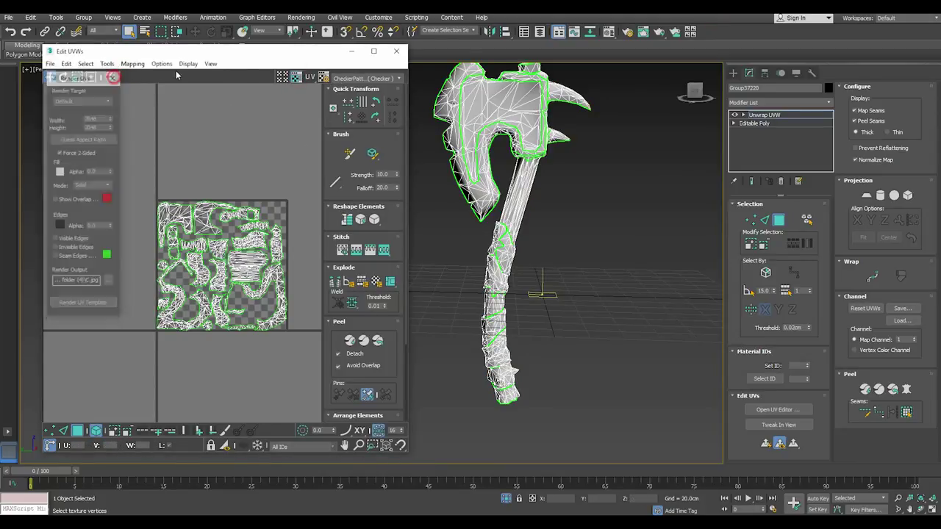
click(396, 50)
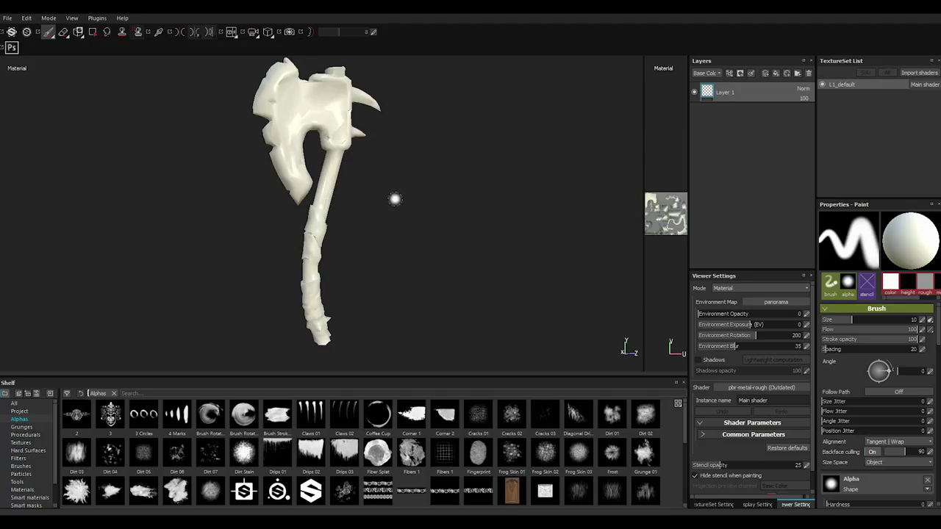
Step: Bake the axe's mesh maps from the high-poly mesh with 0.335 max rear distance, no averaged normals
alt+drag(395, 199, 397, 208)
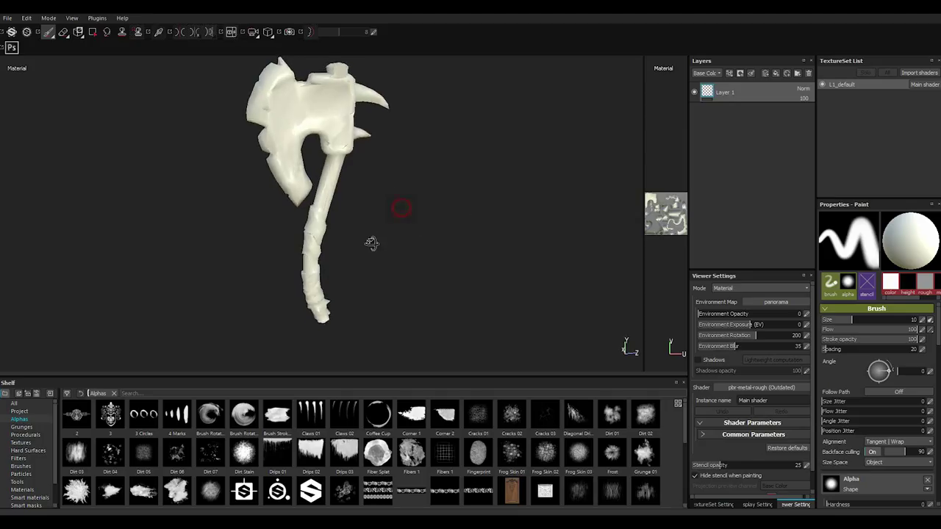
alt+middle_drag(416, 193, 382, 221)
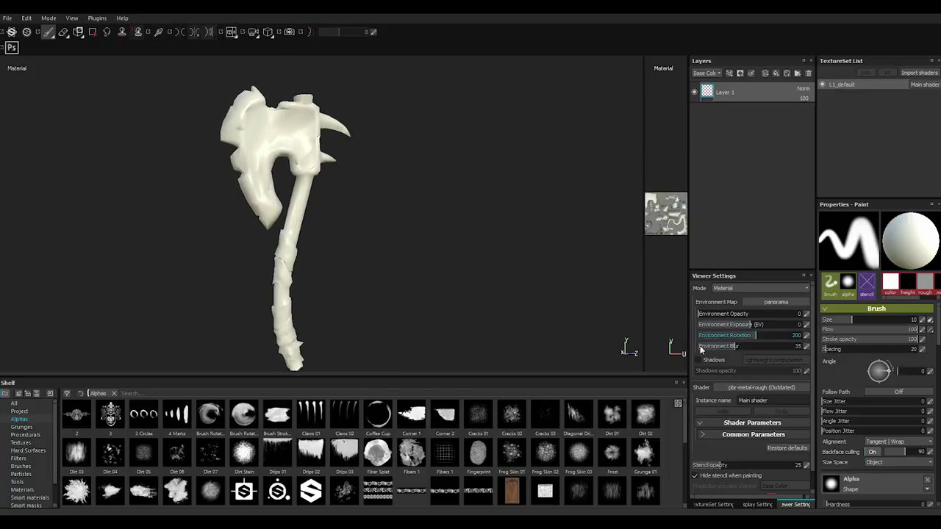
drag(687, 365, 579, 359)
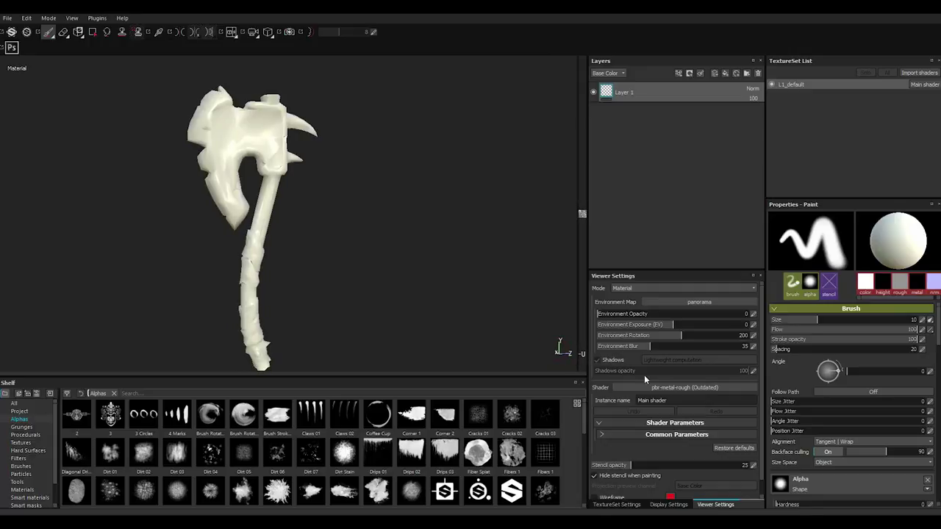
click(630, 504)
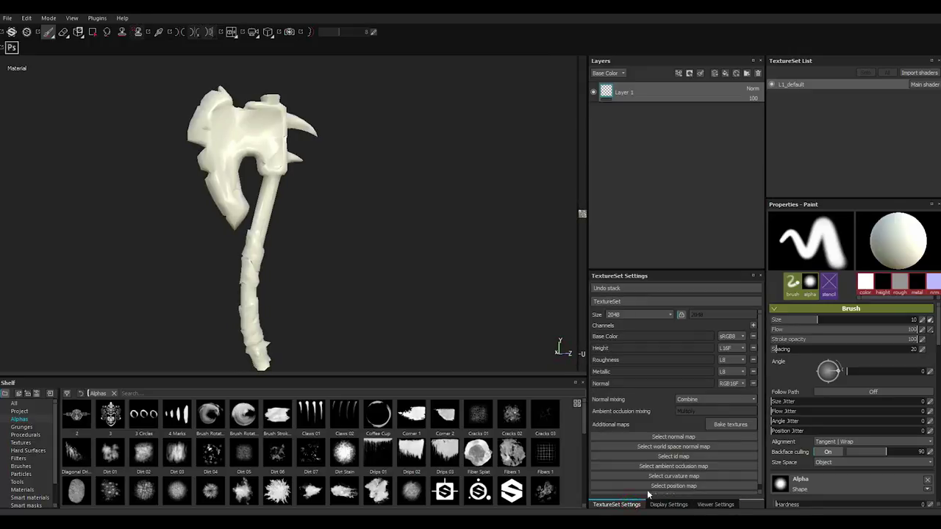
click(726, 425)
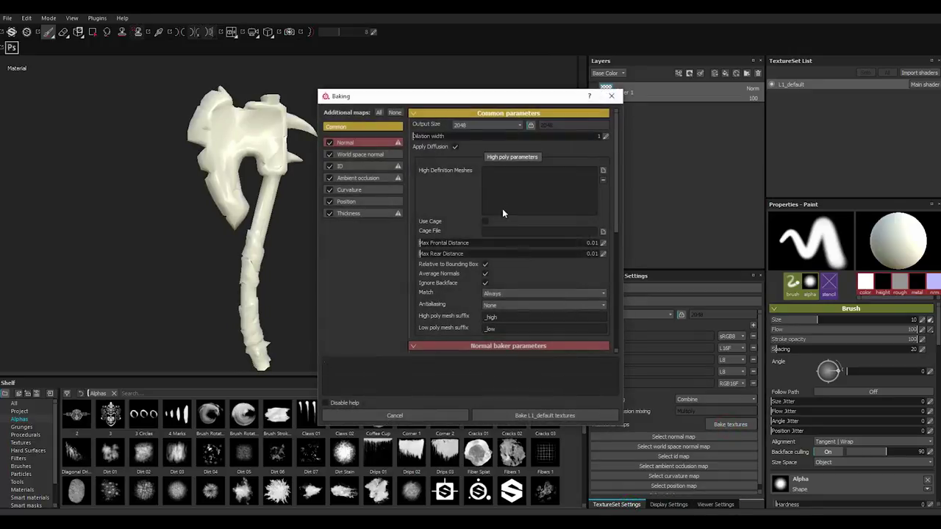
click(603, 173)
double_click(446, 188)
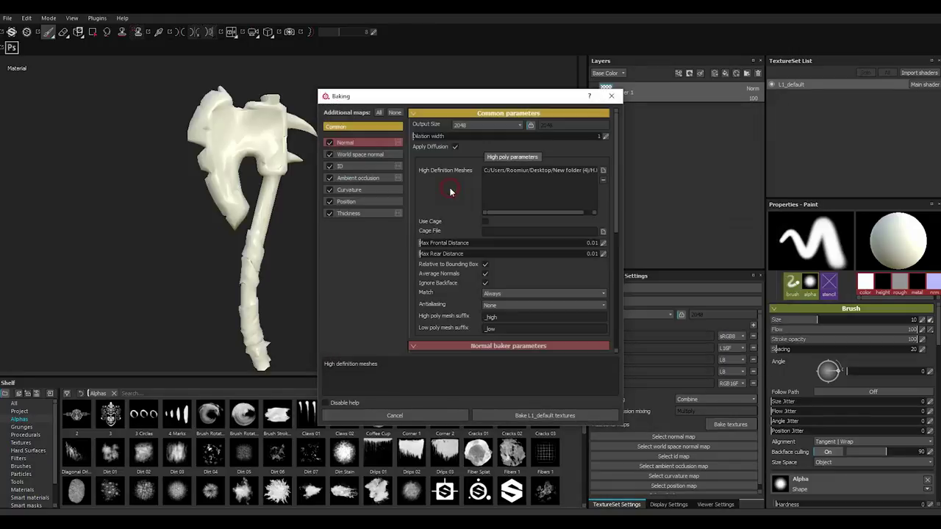
click(479, 253)
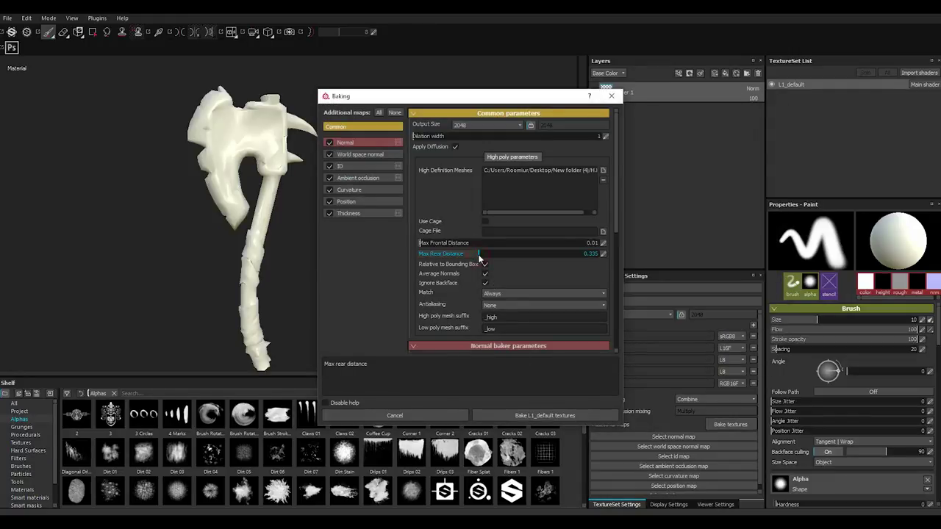
click(486, 274)
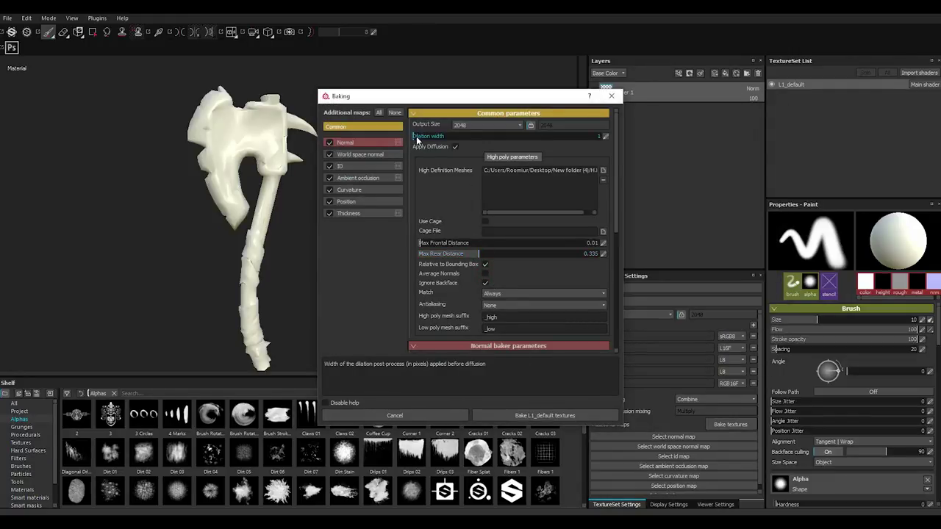
click(541, 414)
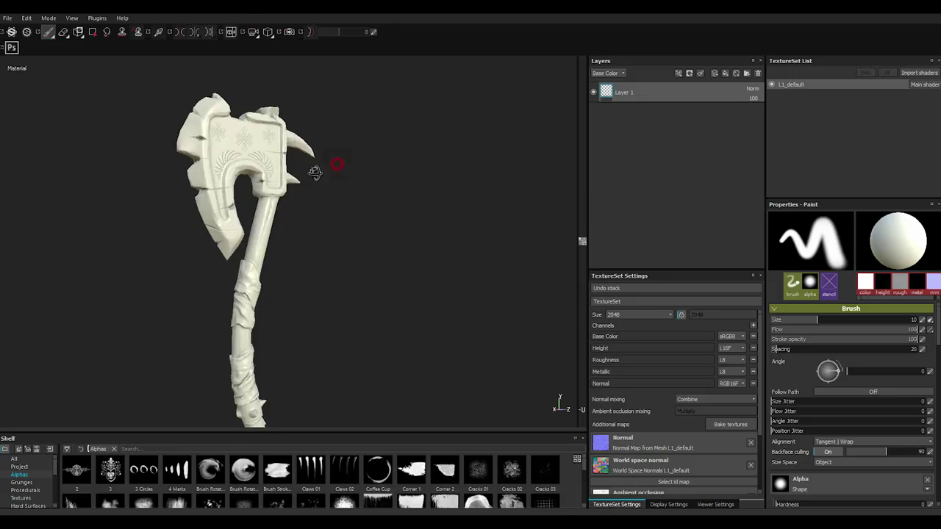
scroll(315, 167, up, 2)
Step: Add Fill layer 2 with only base colour enabled, using the baked ambient occlusion
scroll(271, 143, up, 3)
mouse_move(271, 144)
alt+mouse_down()
mouse_move(309, 183)
mouse_move(364, 213)
mouse_move(254, 213)
mouse_move(371, 213)
mouse_move(367, 233)
mouse_move(361, 216)
mouse_move(463, 252)
mouse_move(393, 273)
mouse_move(551, 273)
mouse_move(423, 277)
mouse_move(498, 274)
mouse_move(389, 269)
mouse_move(473, 267)
mouse_move(491, 275)
mouse_move(508, 260)
mouse_move(389, 256)
mouse_move(411, 247)
mouse_move(386, 256)
alt+mouse_up()
shift+right_drag(387, 256, 331, 257)
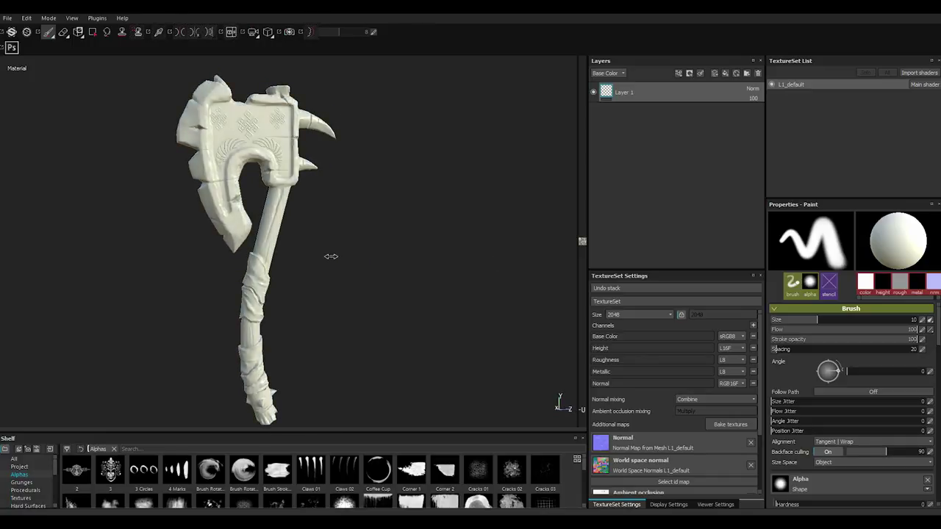
click(724, 74)
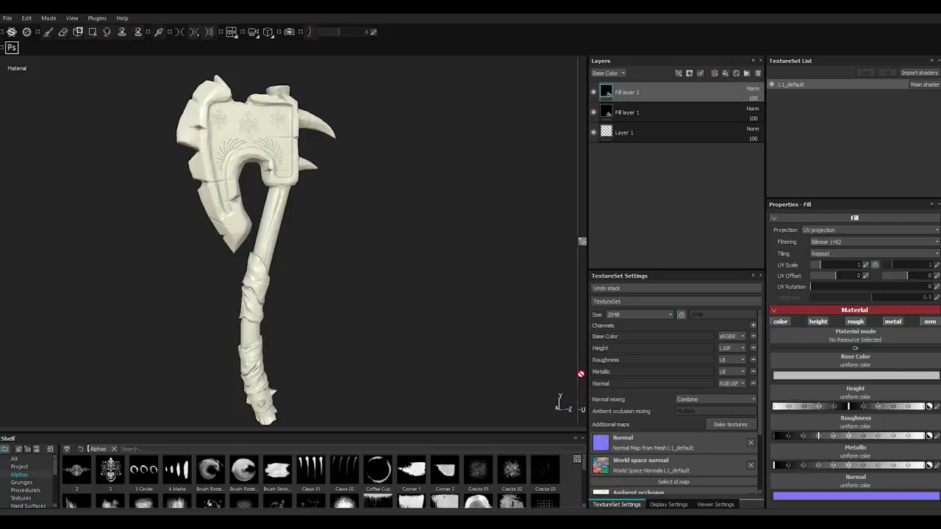
drag(556, 377, 540, 377)
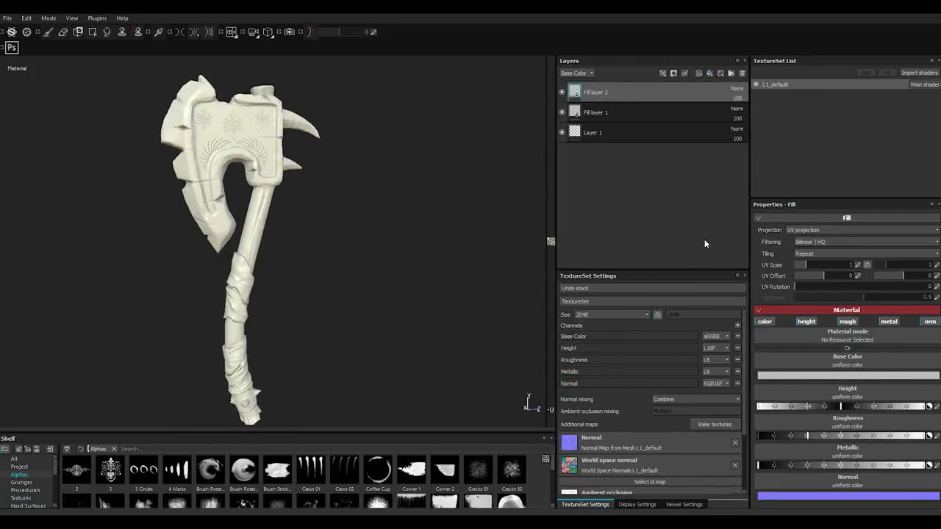
click(807, 321)
click(847, 321)
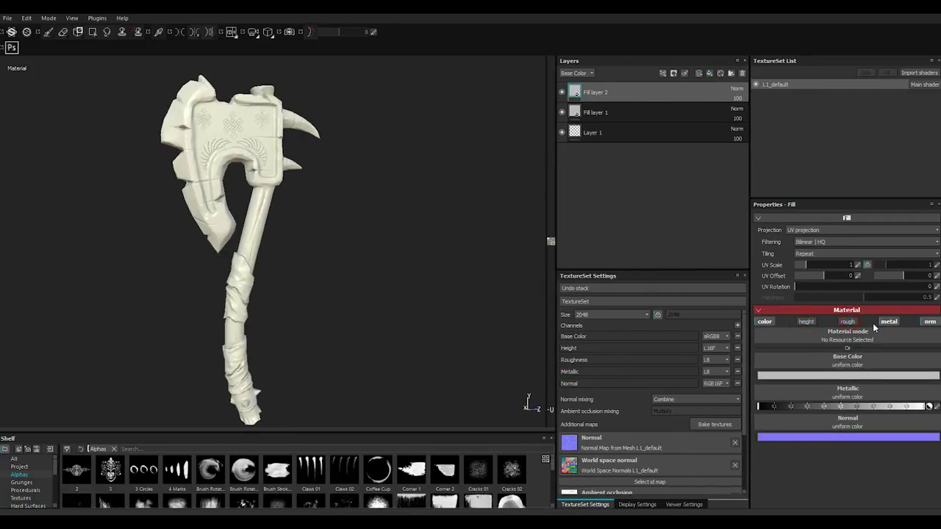
click(888, 321)
click(930, 321)
click(855, 359)
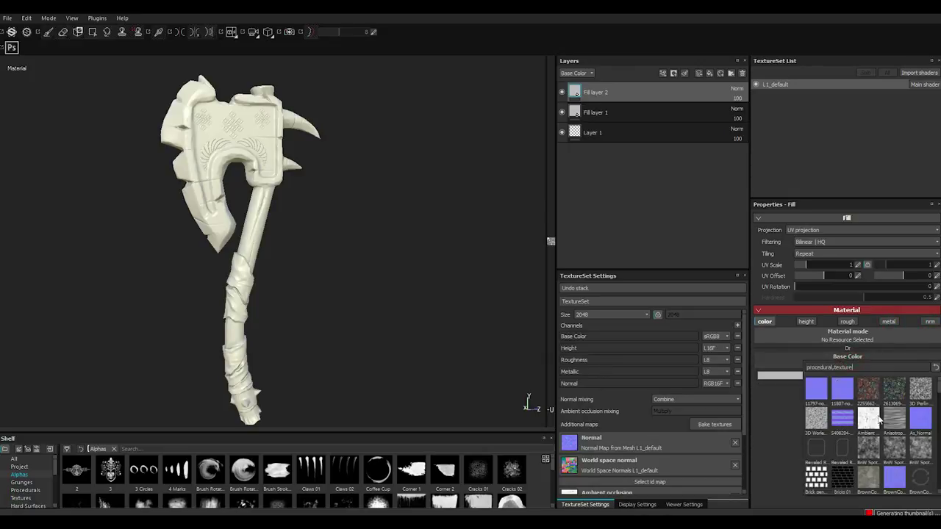
click(874, 424)
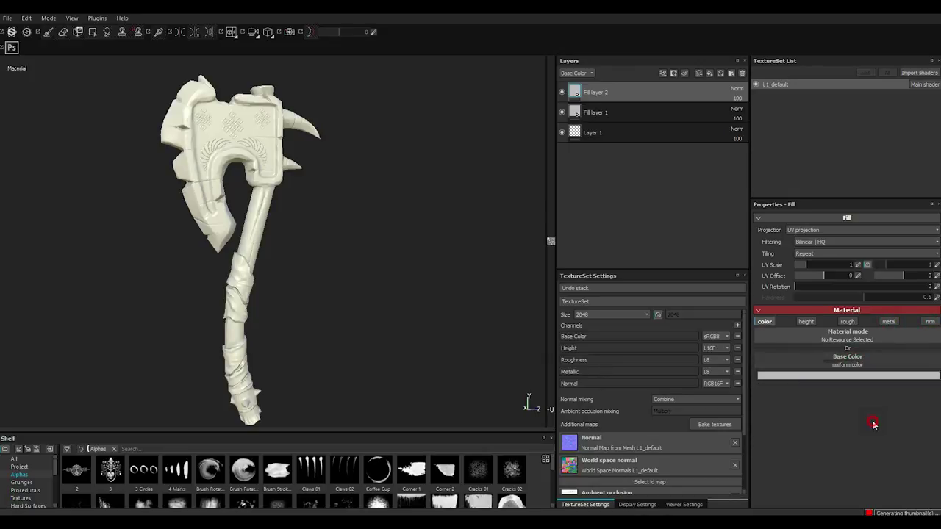
Step: Set Fill layer 2's blend mode to Multiply
click(737, 89)
click(741, 136)
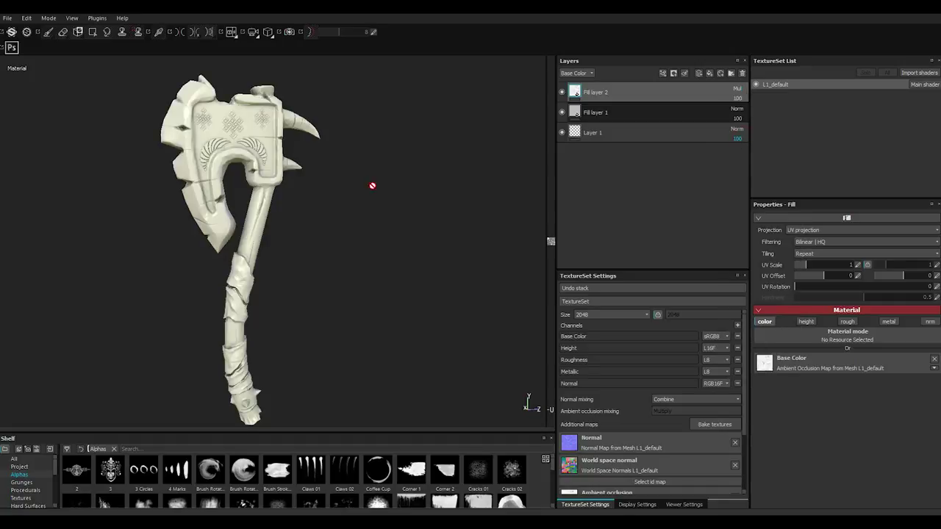
scroll(288, 319, down, 2)
scroll(300, 273, down, 2)
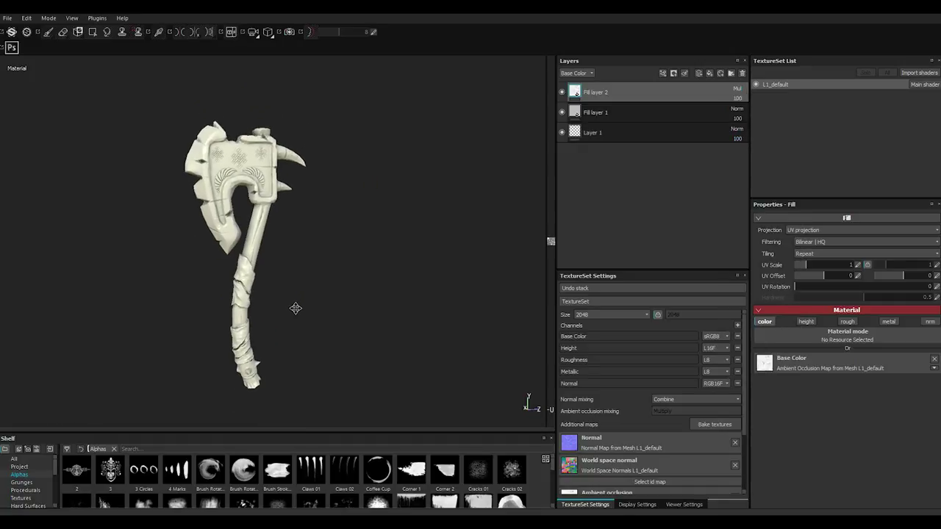
scroll(297, 309, down, 1)
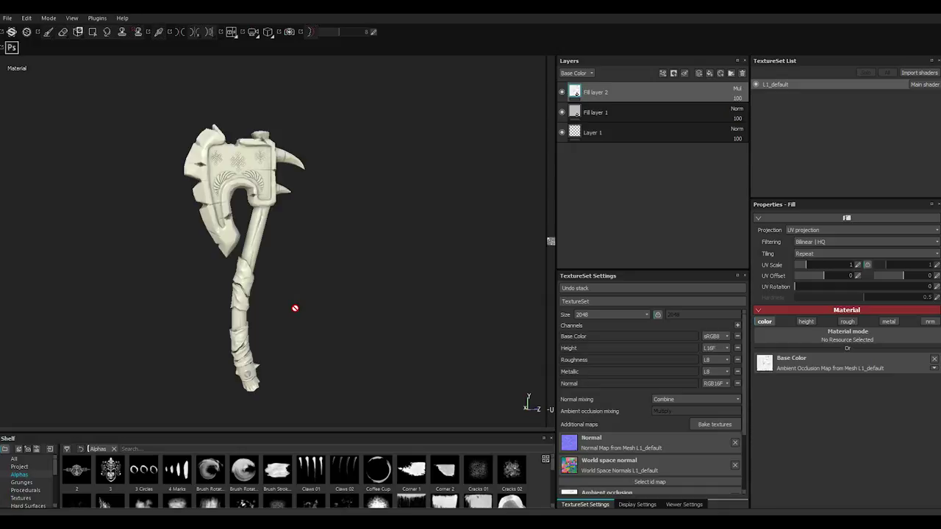
Step: Group Fill layer 1 into a new folder named M
click(629, 114)
right_click(631, 114)
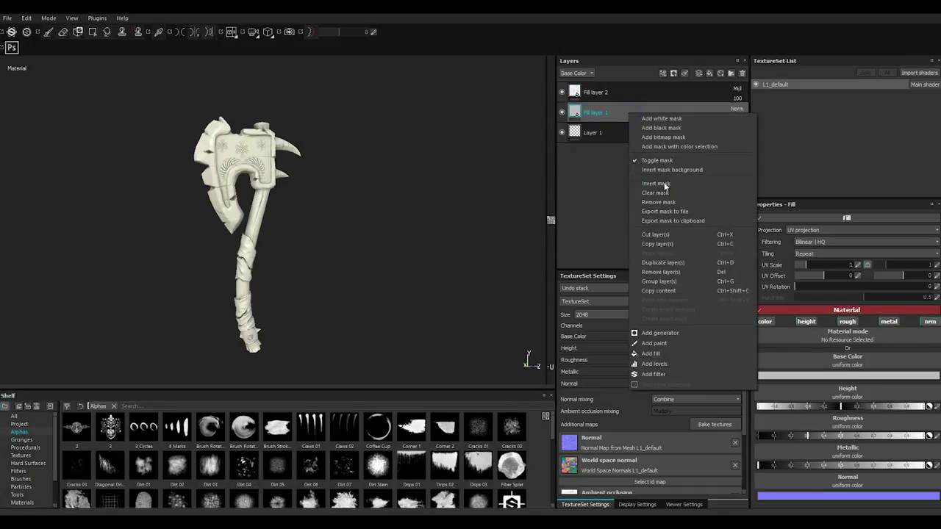
click(660, 281)
text(M)
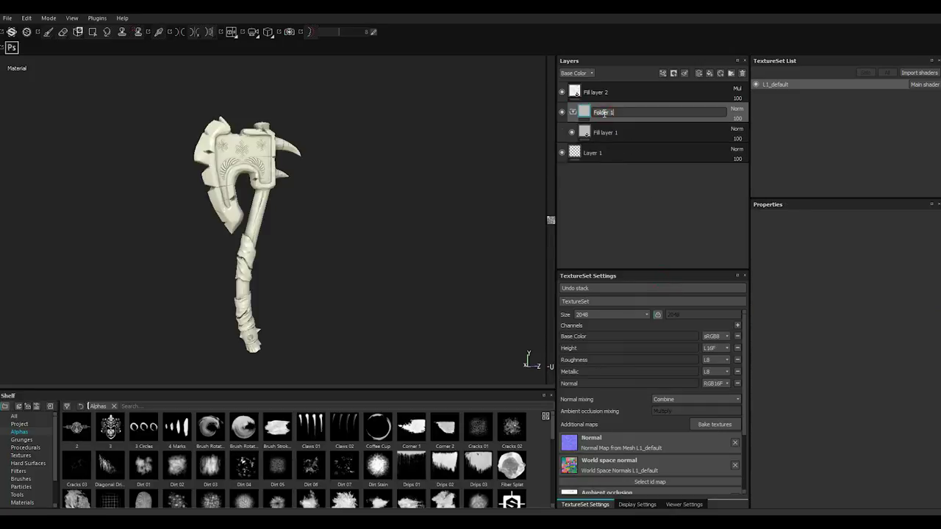
click(622, 139)
click(611, 116)
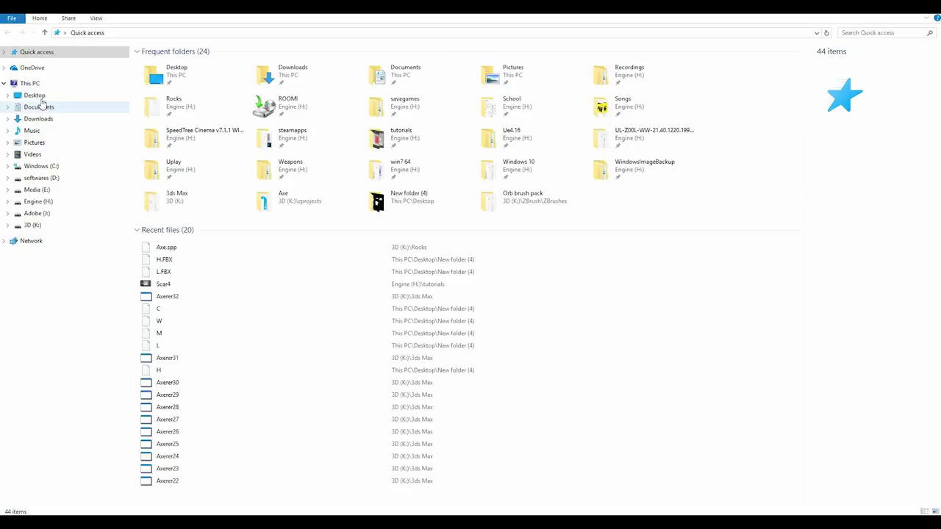
Step: Open New folder (4) on the Desktop and drag the C, M and W JPGs into Painter's shelf
click(35, 95)
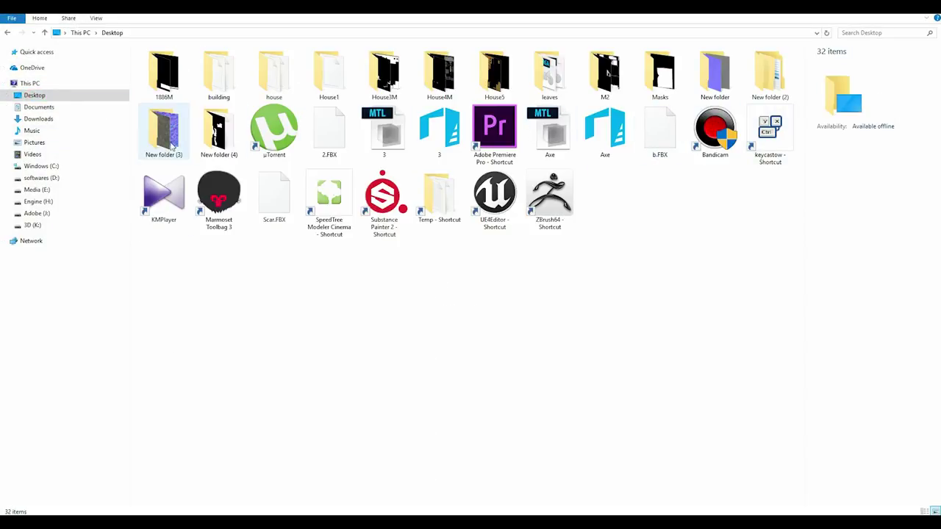
double_click(219, 131)
click(3, 84)
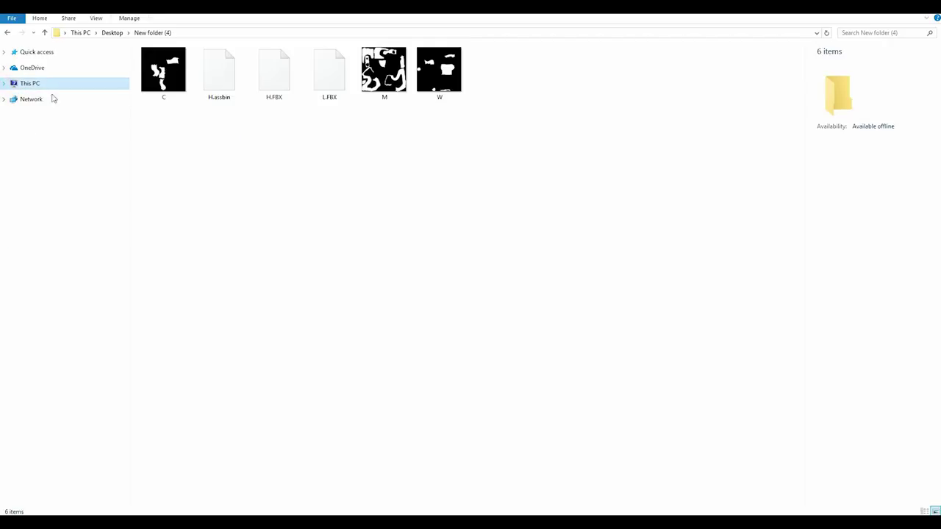
mouse_move(384, 73)
mouse_down()
mouse_move(83, 502)
mouse_move(81, 478)
mouse_up()
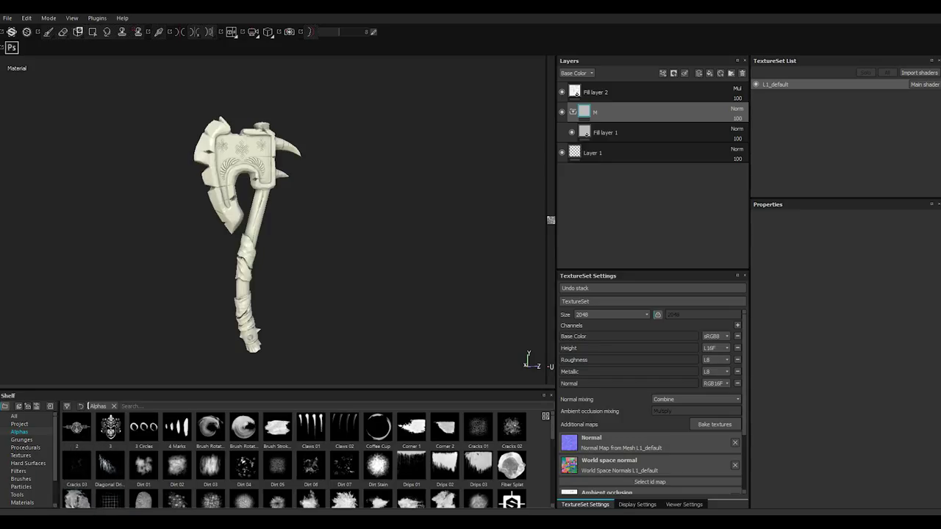
ctrl+click(163, 70)
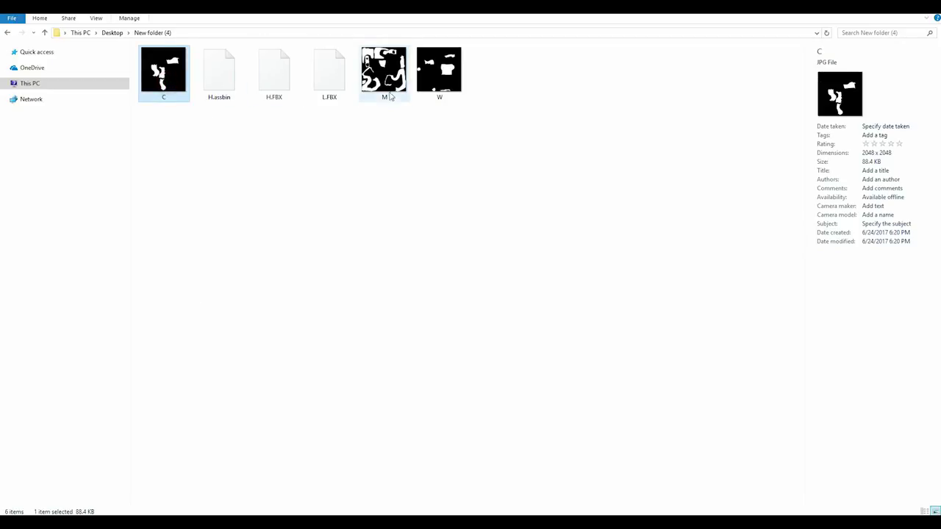
ctrl+click(439, 73)
drag(441, 80, 82, 506)
Step: Import C.jpg, M.jpg and W.jpg as textures into project 'Axe'
click(597, 161)
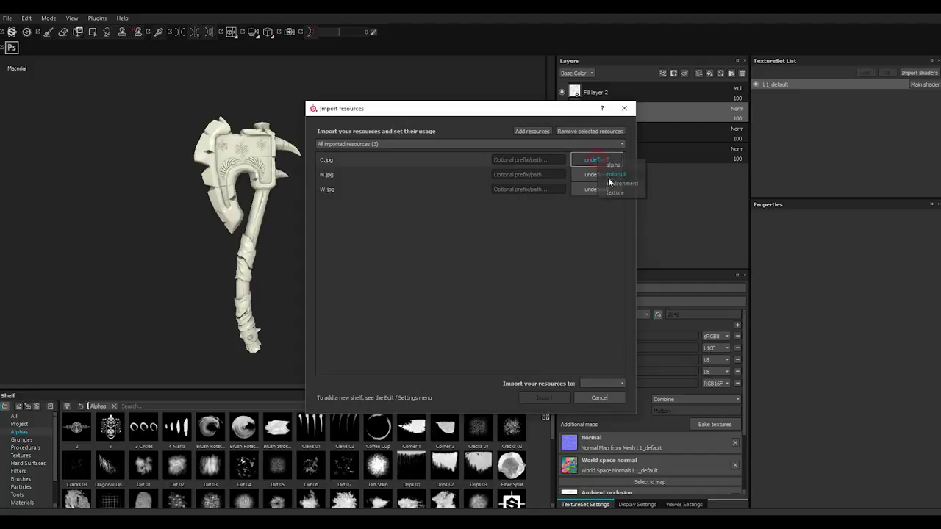
click(611, 192)
click(594, 174)
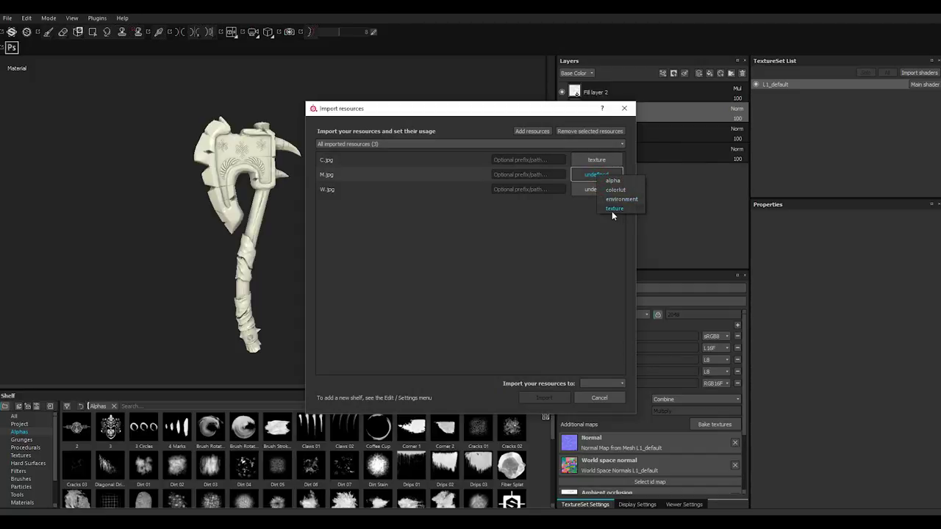
click(610, 209)
click(605, 191)
click(621, 224)
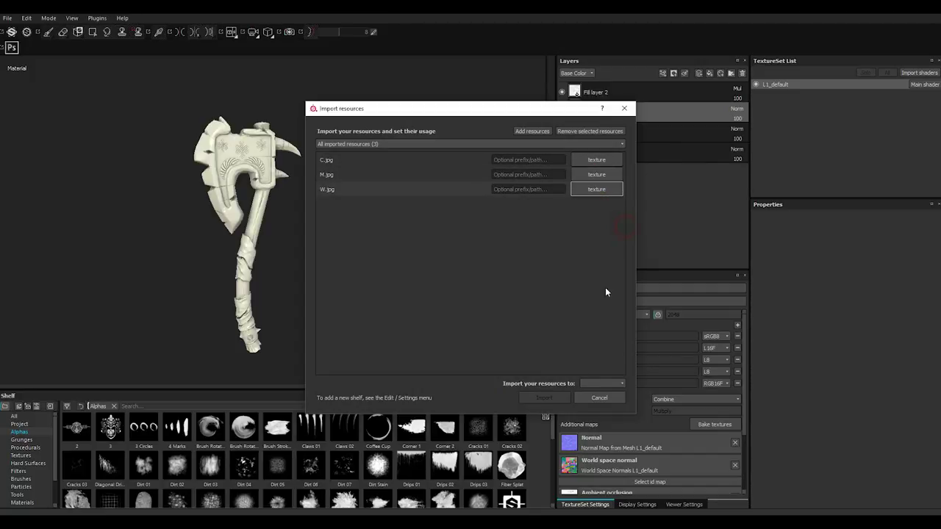
click(592, 384)
click(599, 399)
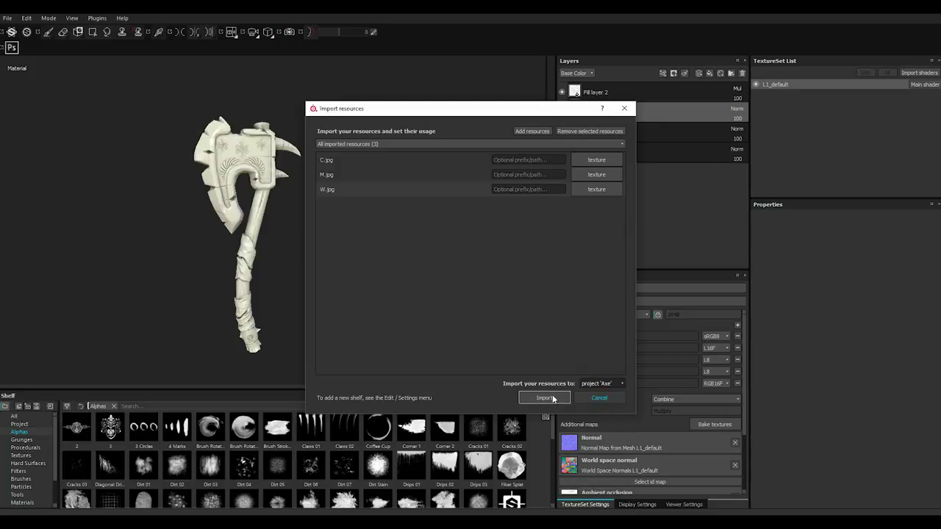
click(544, 397)
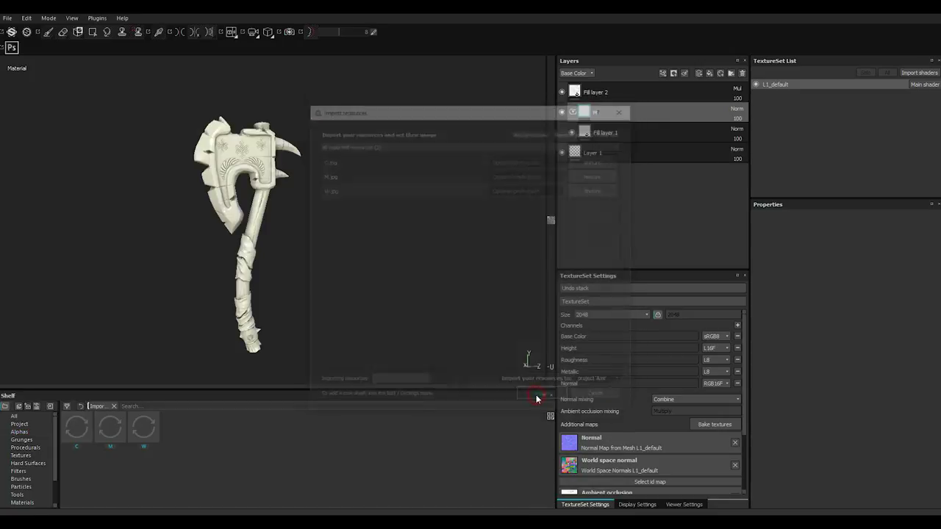
Step: Give folder M a black mask with a fill effect using the M image as grayscale
right_click(617, 112)
click(639, 125)
click(664, 75)
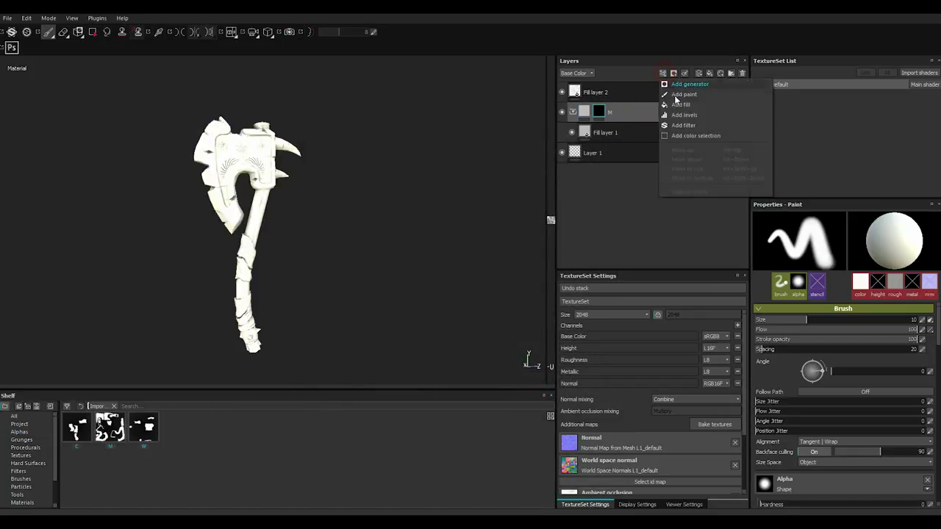
click(684, 109)
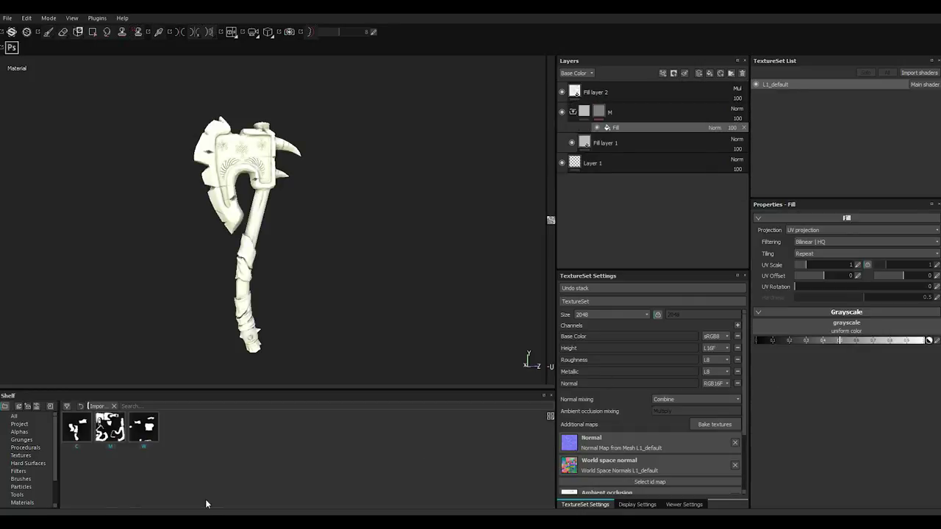
drag(111, 428, 802, 319)
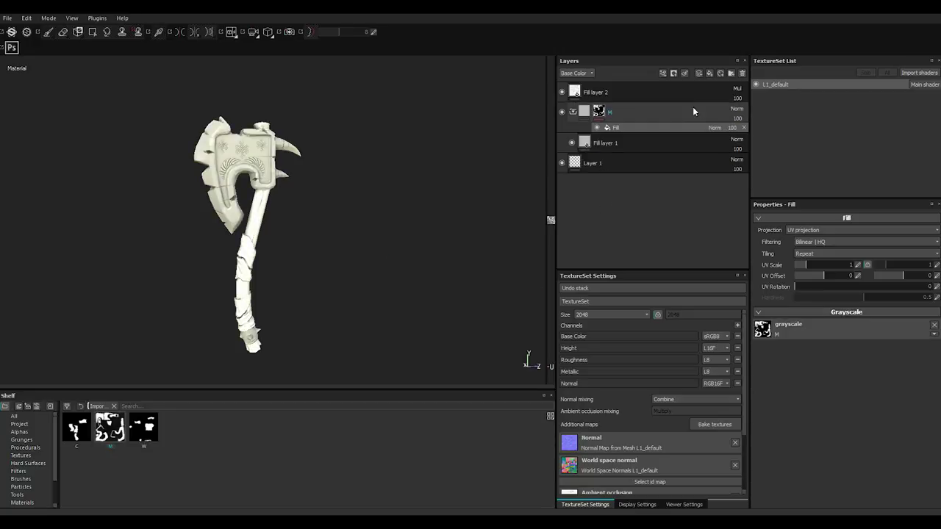
click(614, 142)
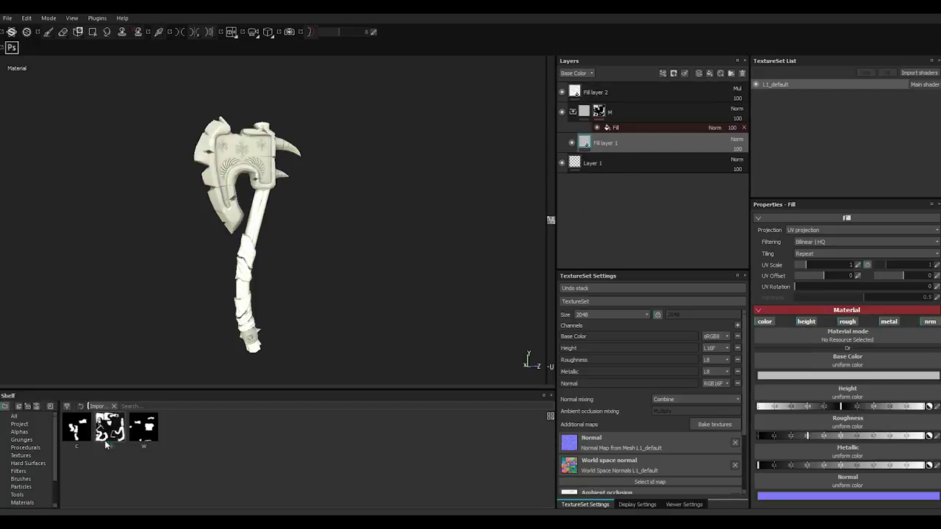
click(22, 503)
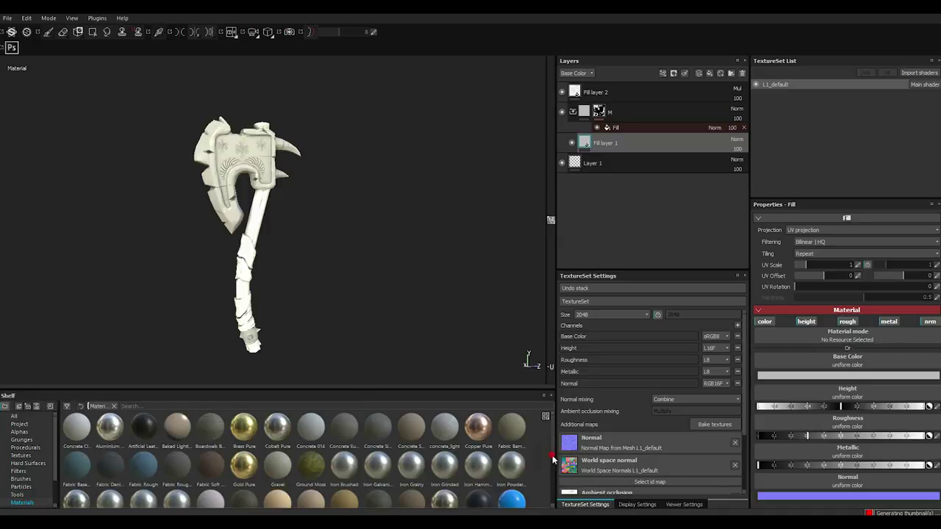
Step: Apply Iron Grainy to Fill layer 1, darken its metal colour to neutral grey, and raise roughness
scroll(552, 468, down, 2)
click(411, 429)
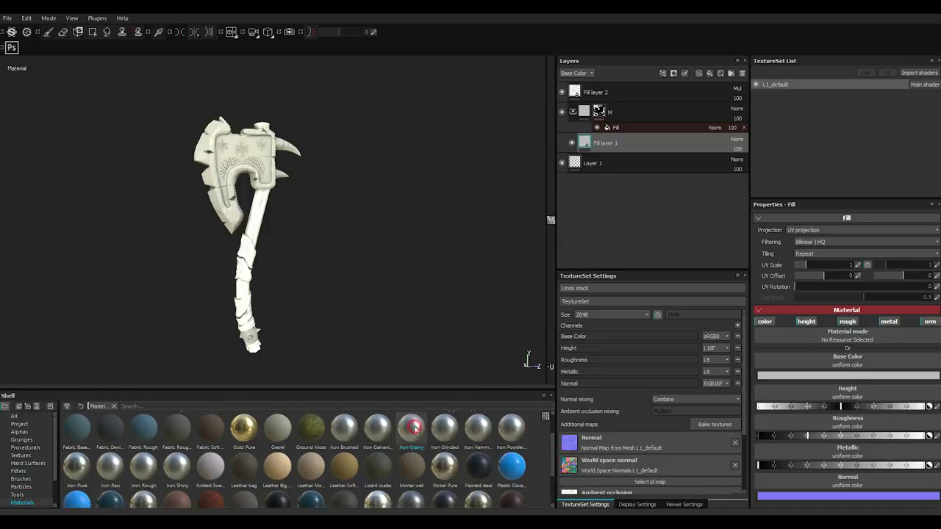
alt+drag(333, 292, 340, 284)
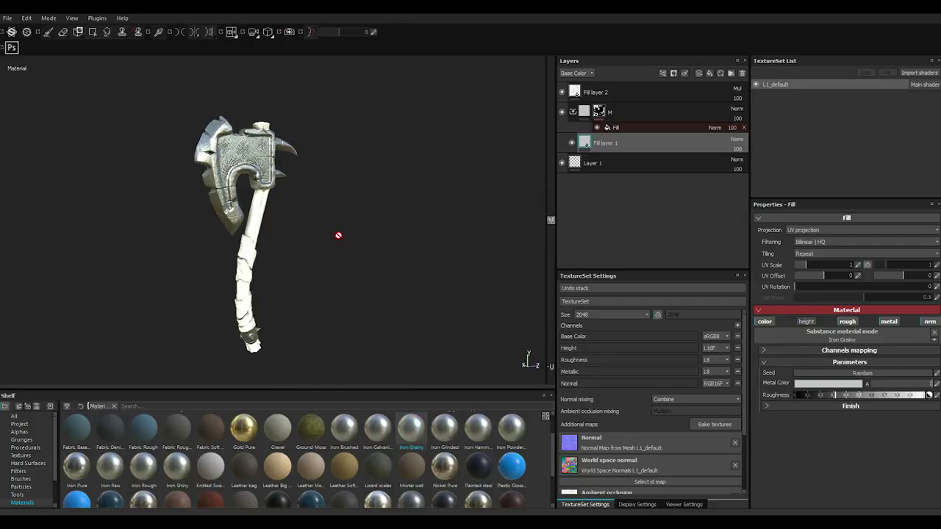
mouse_move(338, 235)
alt+mouse_down()
mouse_move(338, 260)
mouse_move(326, 267)
mouse_move(319, 257)
alt+mouse_up()
scroll(324, 244, up, 3)
scroll(326, 267, up, 2)
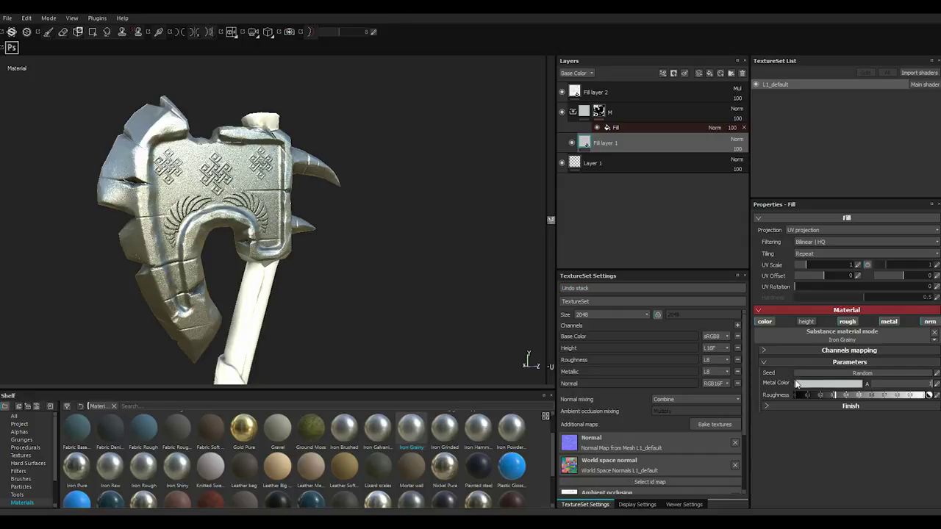
click(798, 388)
drag(721, 320, 624, 302)
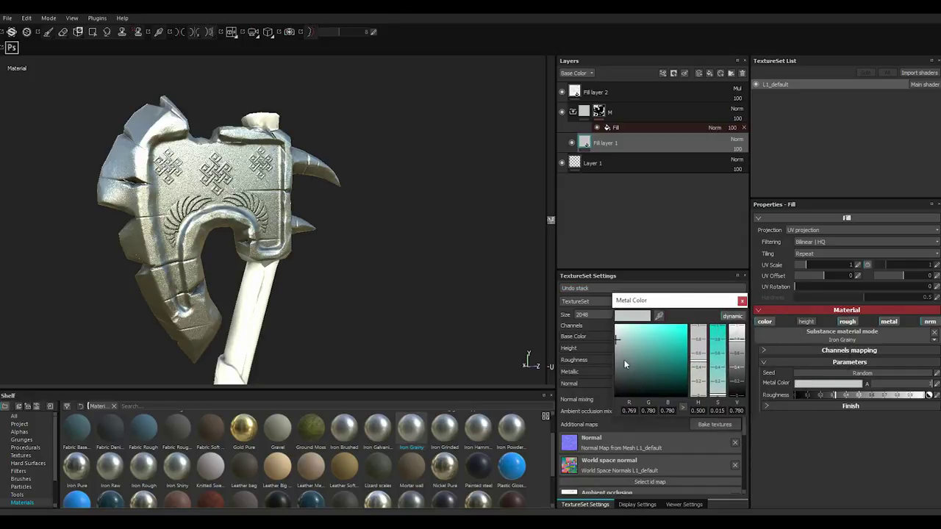
click(620, 368)
drag(619, 369, 615, 376)
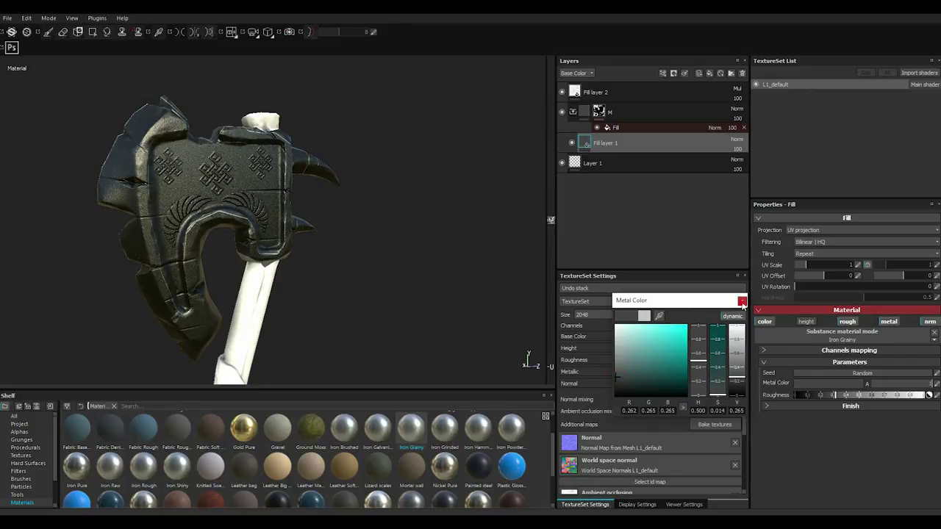
click(742, 302)
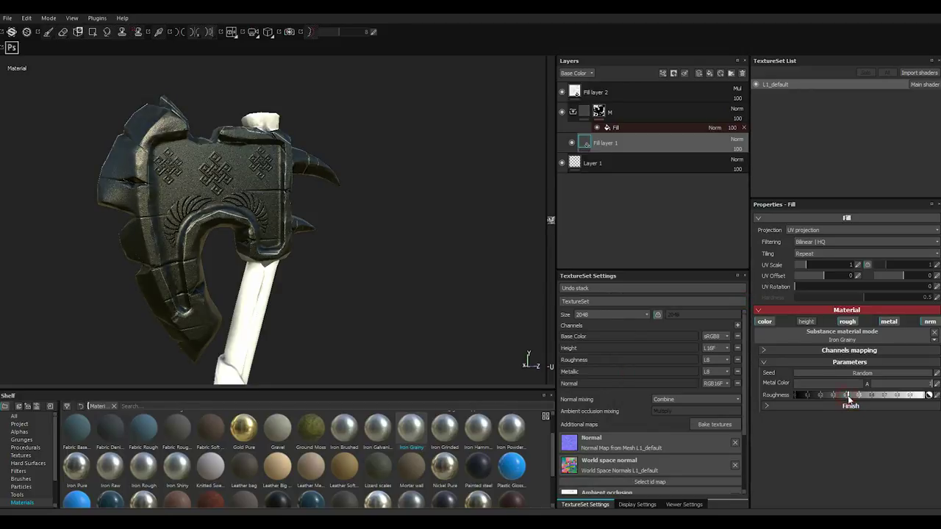
drag(849, 397, 859, 395)
alt+drag(236, 272, 270, 274)
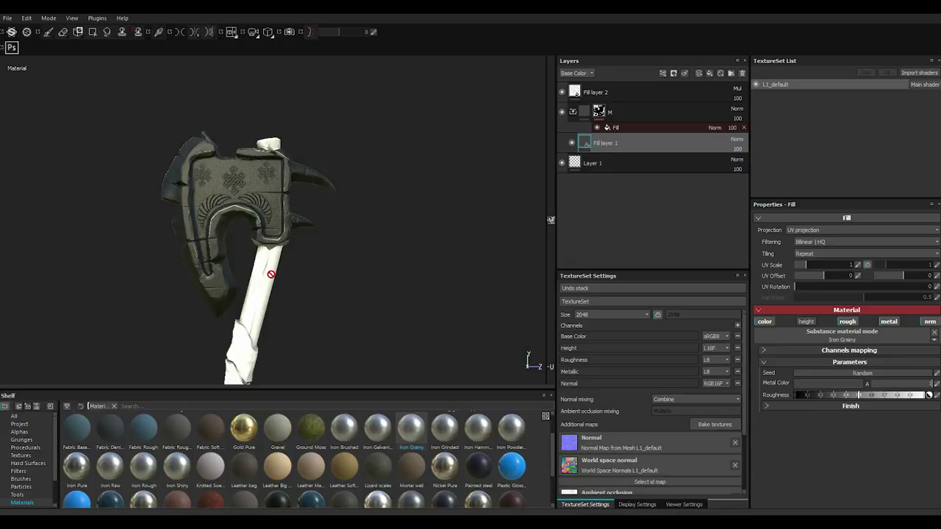
Step: Add a Levels effect to folder M's mask and tighten it around the axe head's iron
scroll(271, 274, up, 2)
key(1)
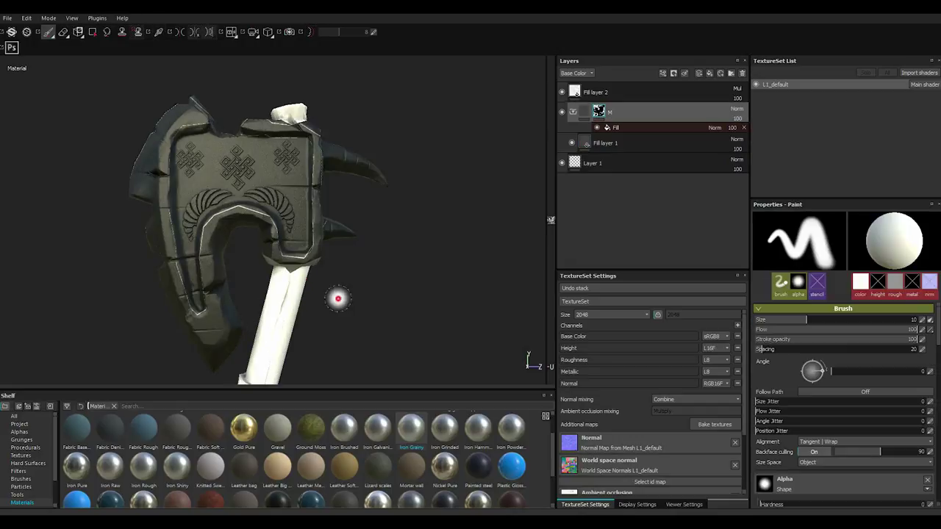
click(663, 73)
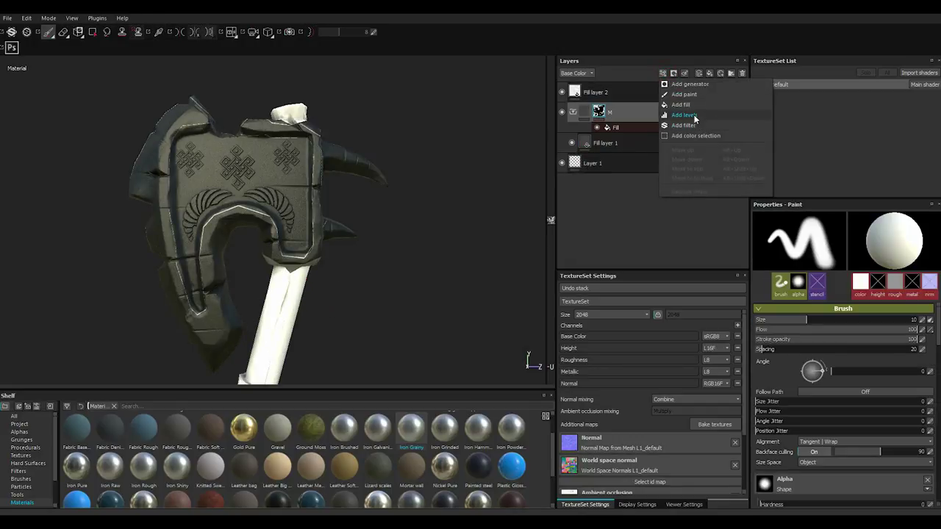
click(682, 114)
drag(916, 241, 822, 240)
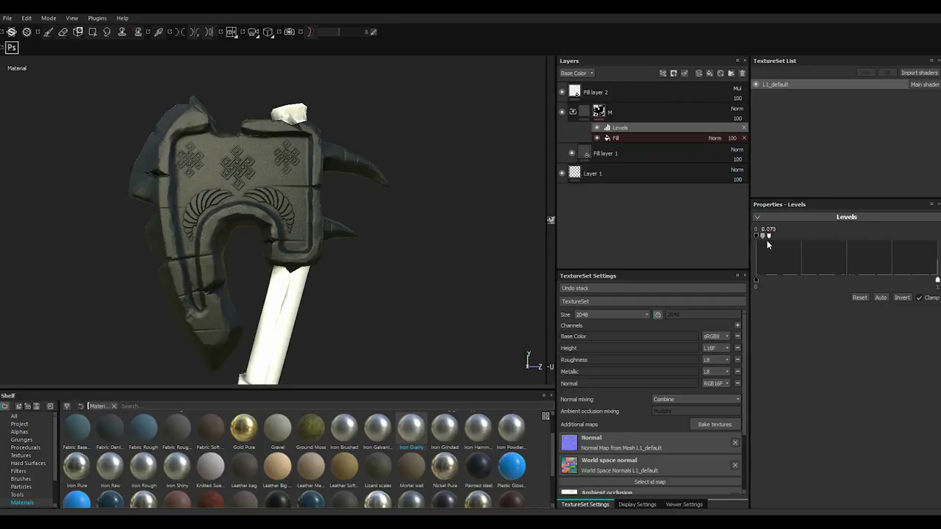
mouse_move(235, 205)
alt+mouse_down()
mouse_move(227, 212)
mouse_move(242, 220)
alt+mouse_up()
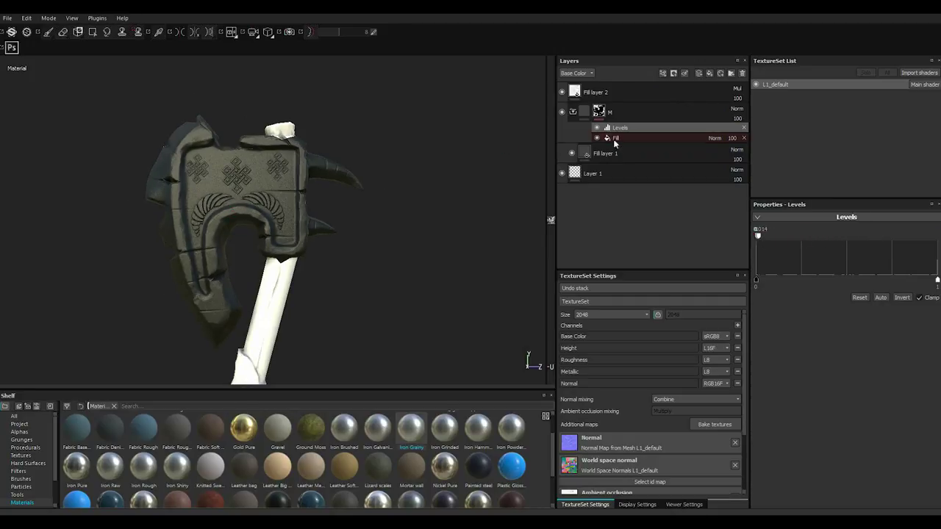
click(616, 153)
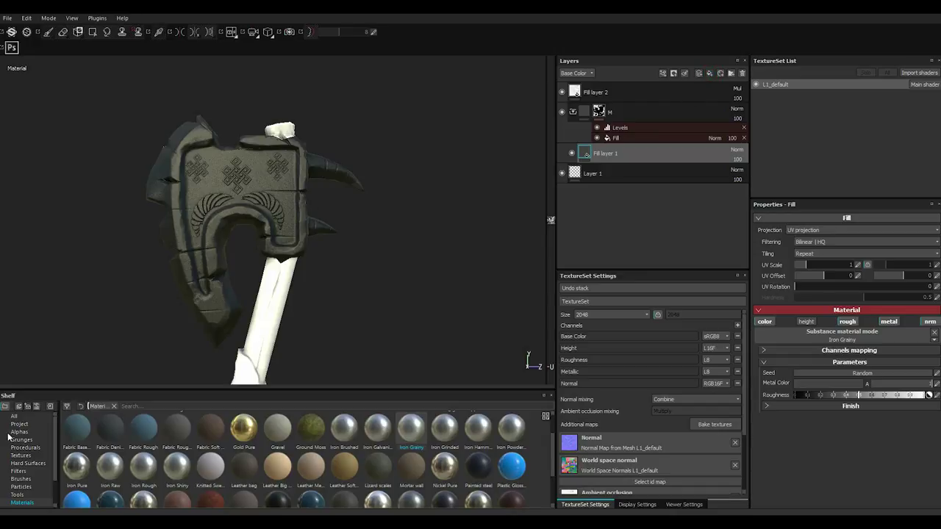
Step: Apply the Edges Scratches smart mask from the shelf to Fill layer 3
scroll(32, 499, down, 2)
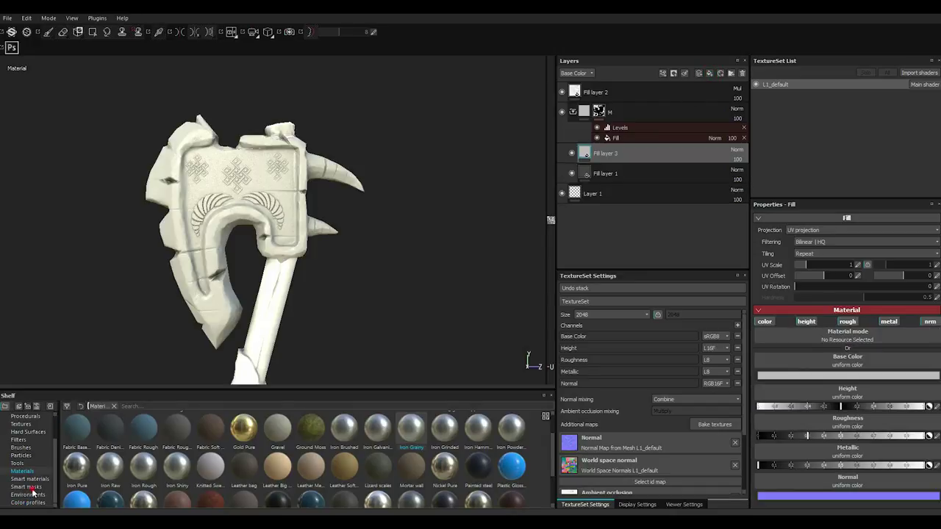
click(26, 487)
drag(244, 467, 671, 152)
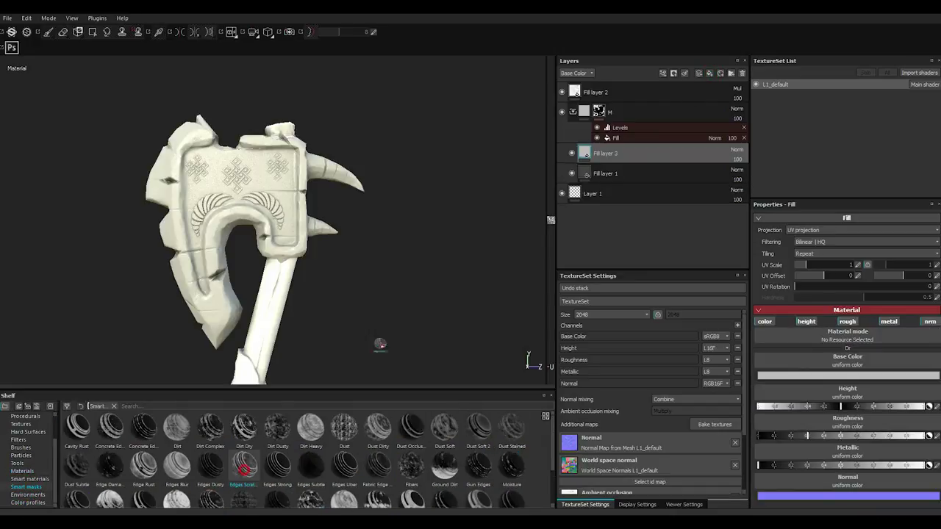
key(1)
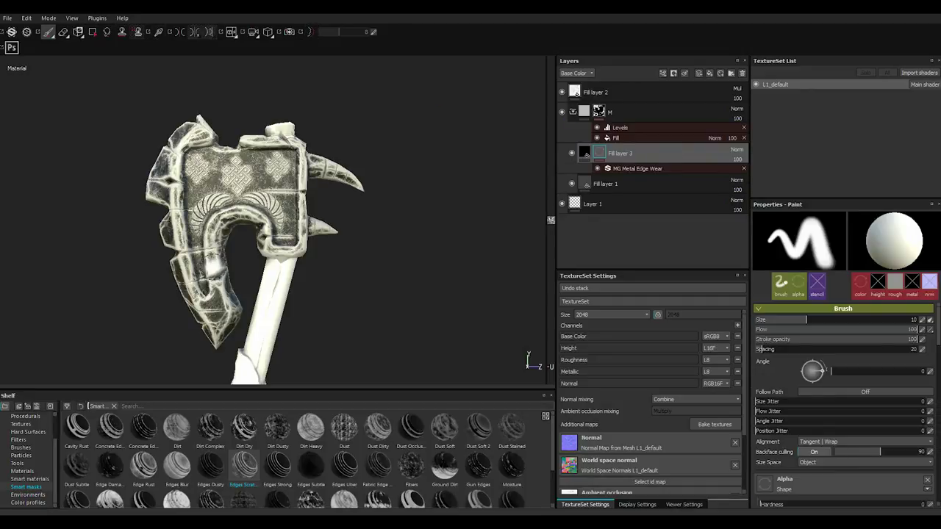
mouse_move(237, 290)
alt+mouse_down()
mouse_move(286, 286)
mouse_move(247, 284)
alt+mouse_up()
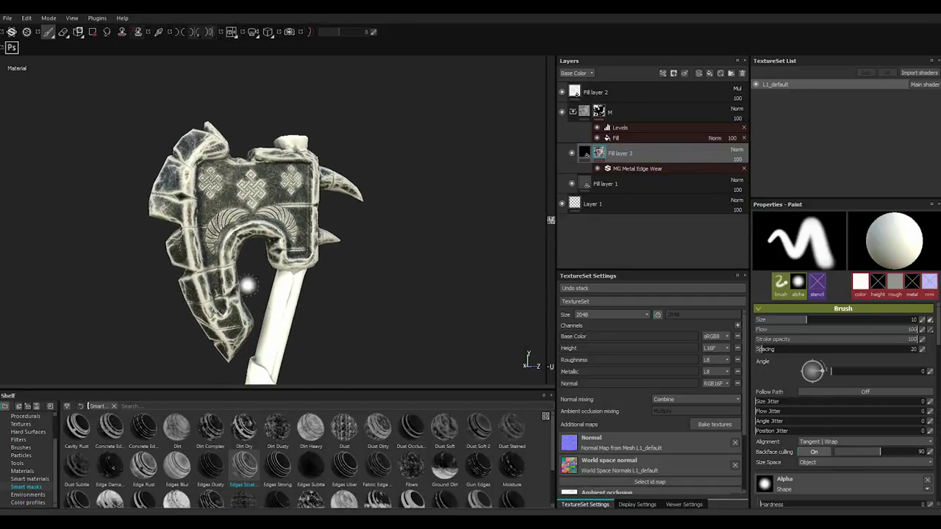
Step: Set the MG Metal Edge Wear filter's Wear Level to 0.5
click(628, 169)
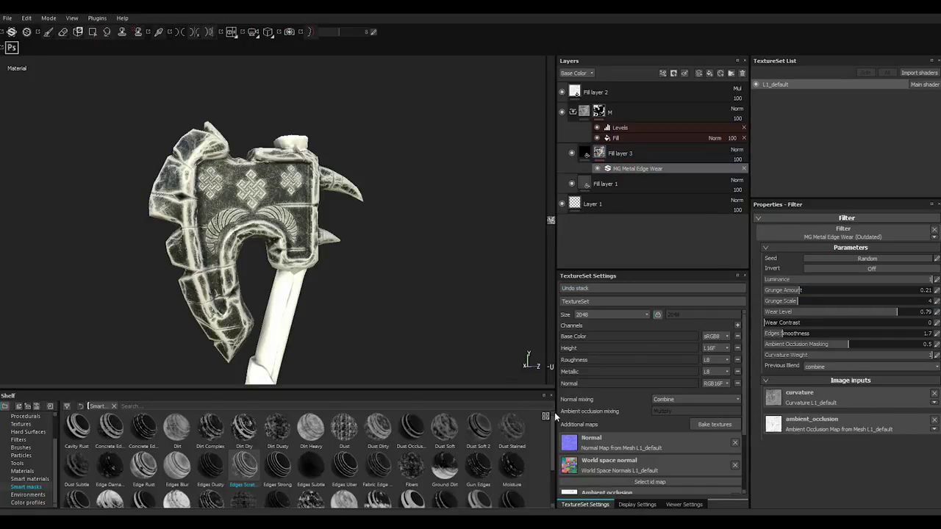
drag(555, 416, 494, 417)
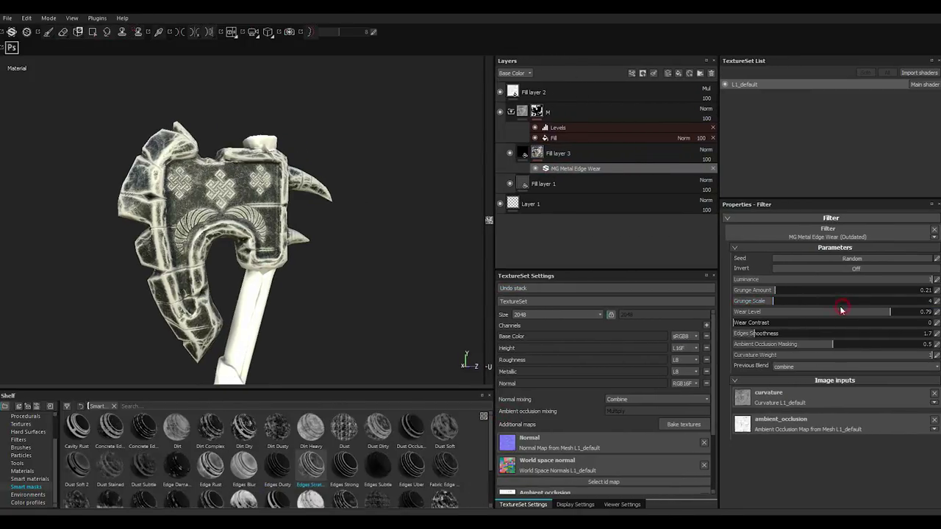
drag(842, 310, 816, 314)
alt+drag(268, 267, 237, 243)
click(836, 311)
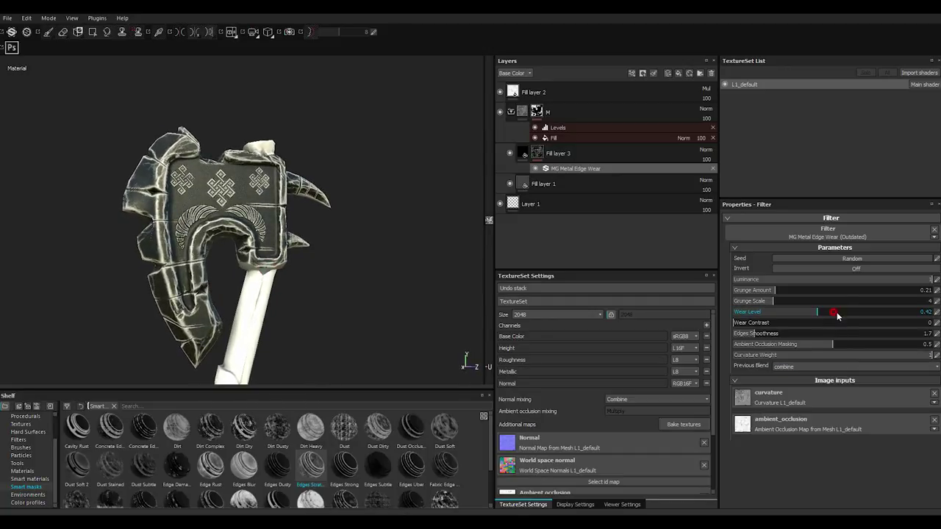
mouse_move(836, 312)
mouse_down()
mouse_move(845, 317)
mouse_move(833, 313)
mouse_up()
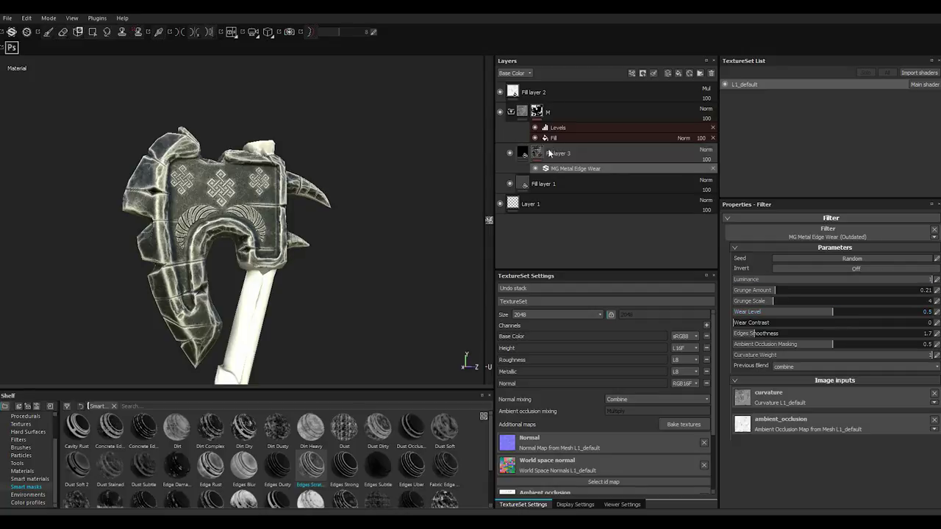
click(538, 156)
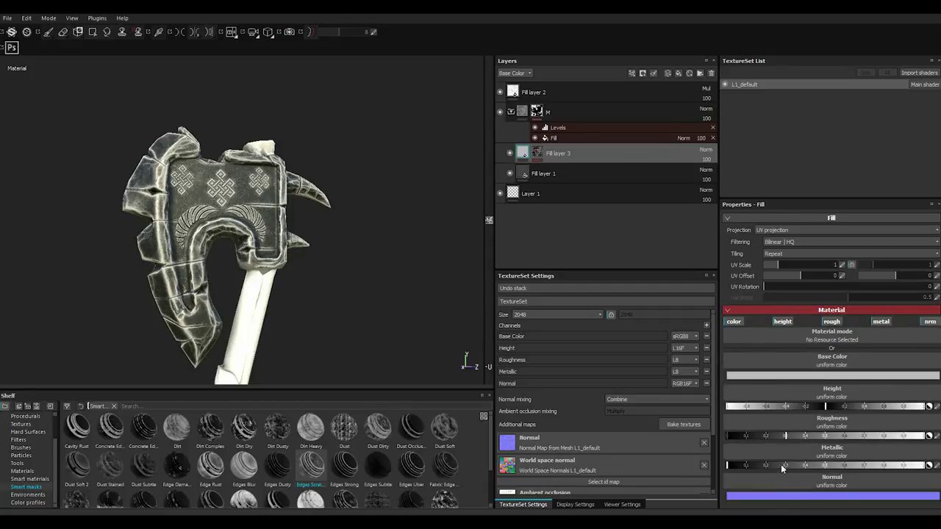
Step: Make the edge-wear layer more metallic, dark grey, with roughness about 0.68
drag(857, 467, 859, 468)
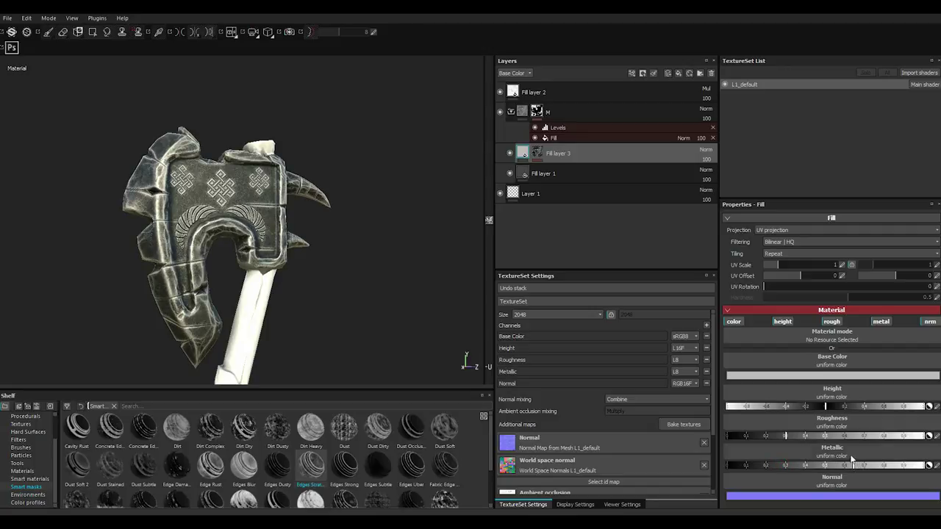
click(893, 436)
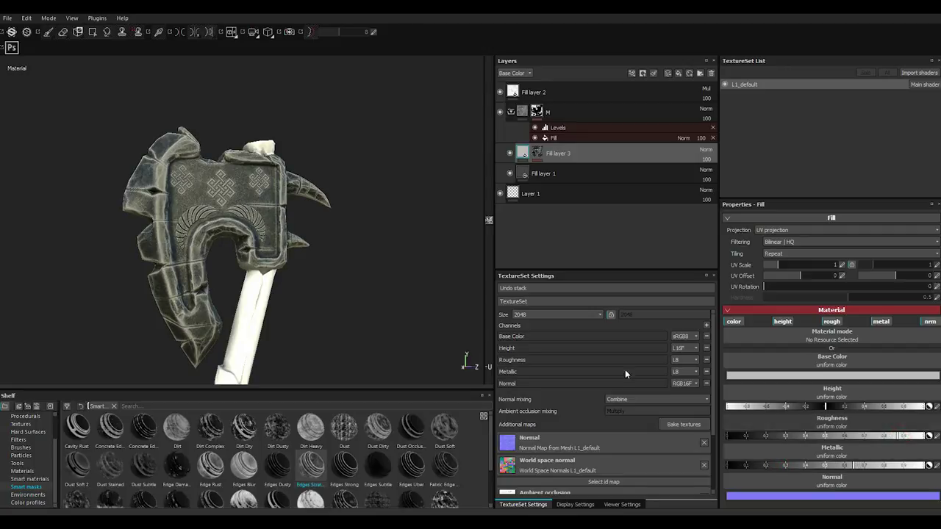
mouse_move(257, 287)
alt+mouse_down()
mouse_move(299, 294)
mouse_move(253, 285)
alt+mouse_up()
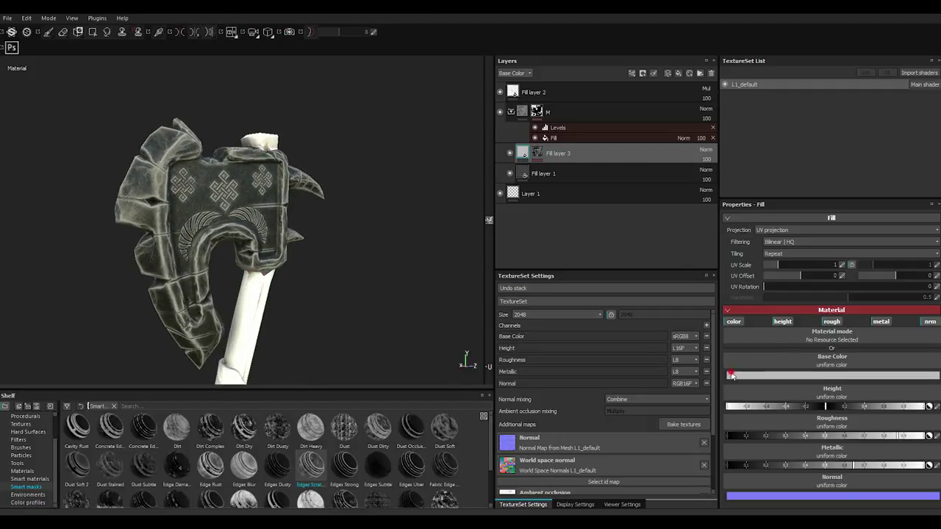
click(779, 376)
click(650, 375)
drag(650, 375, 650, 378)
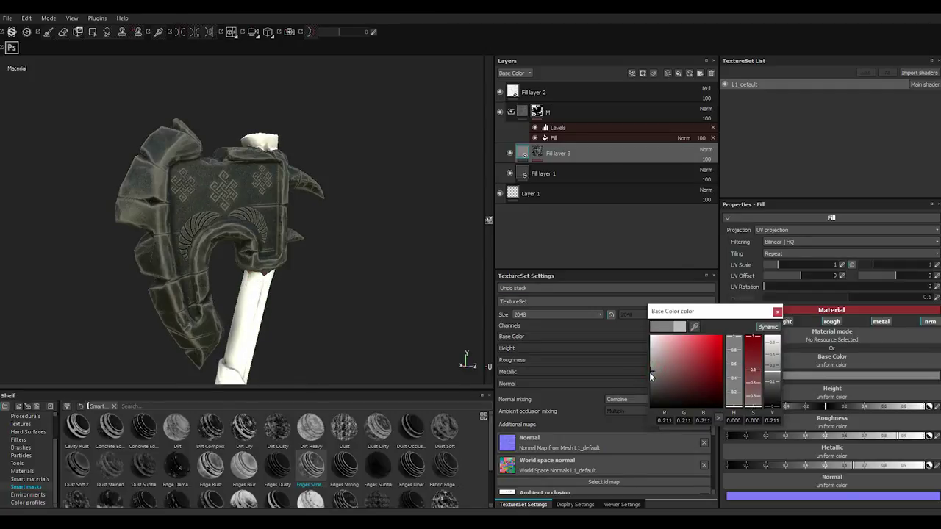
click(778, 313)
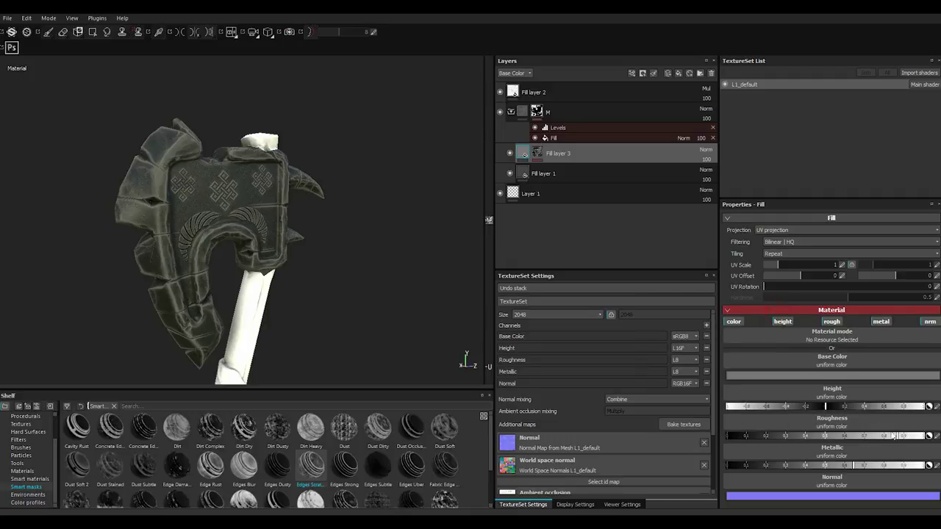
drag(877, 439, 859, 438)
mouse_move(241, 245)
alt+mouse_down()
mouse_move(219, 275)
mouse_move(266, 264)
mouse_move(150, 250)
mouse_move(220, 265)
alt+mouse_up()
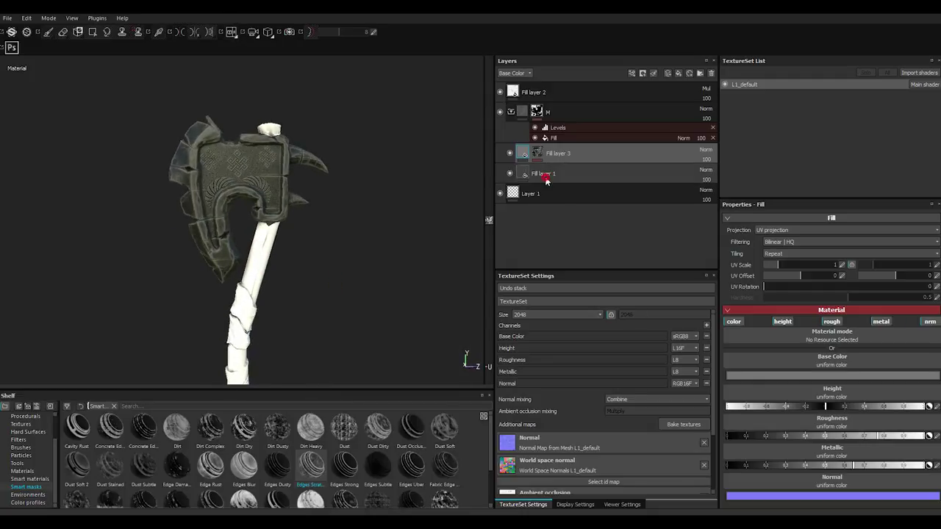
Step: Give the Iron Grainy Fill layer 1 a neutral grey metal colour and adjusted roughness
click(547, 176)
click(780, 384)
click(696, 396)
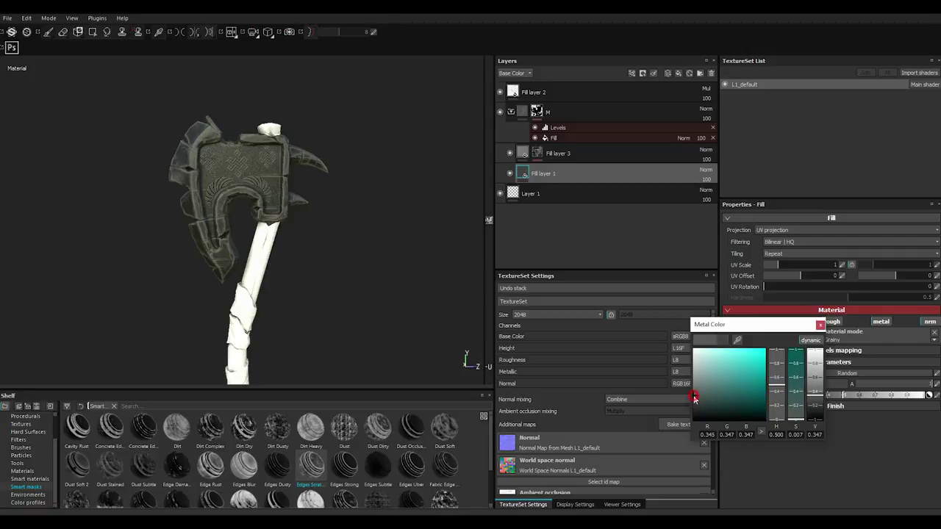
click(821, 325)
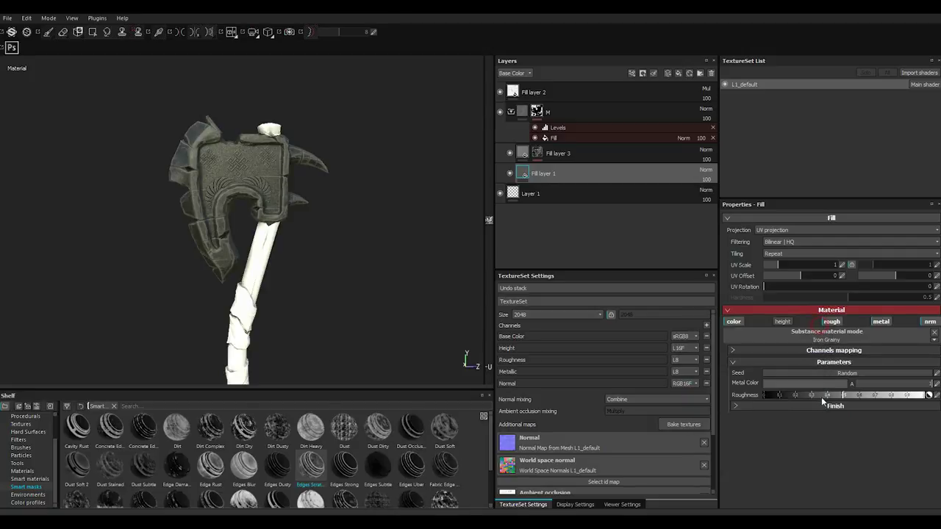
click(860, 395)
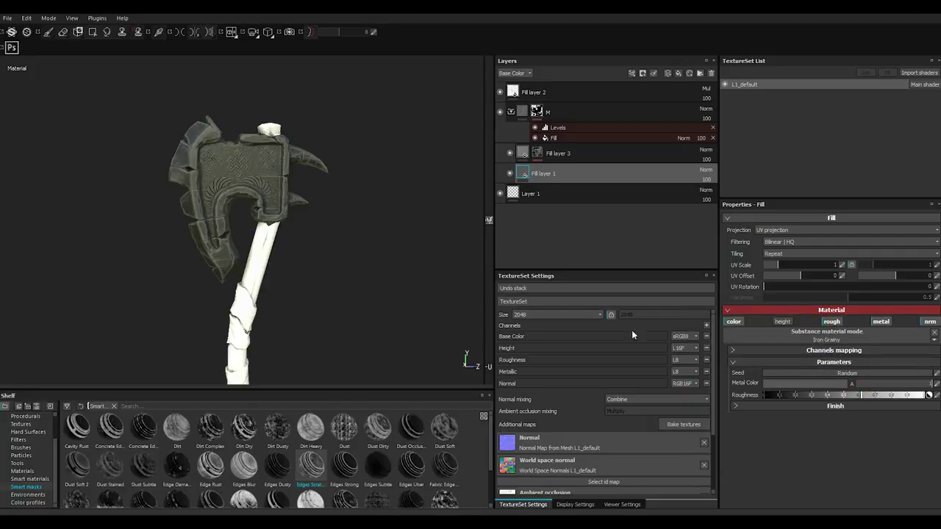
mouse_move(265, 248)
alt+mouse_down()
mouse_move(313, 246)
mouse_move(331, 235)
mouse_move(306, 229)
mouse_move(324, 224)
alt+mouse_up()
click(8, 18)
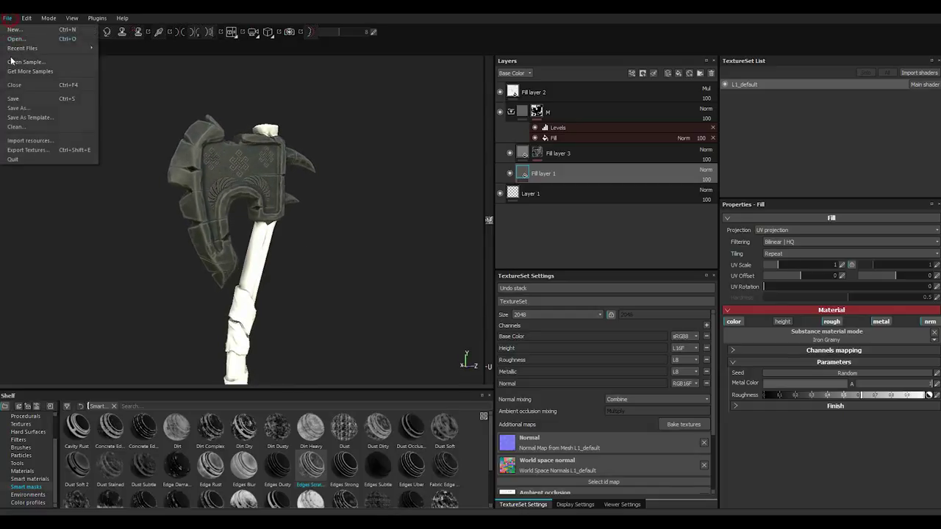
Step: Save the project, then duplicate the M folder and rename the copy C
click(9, 100)
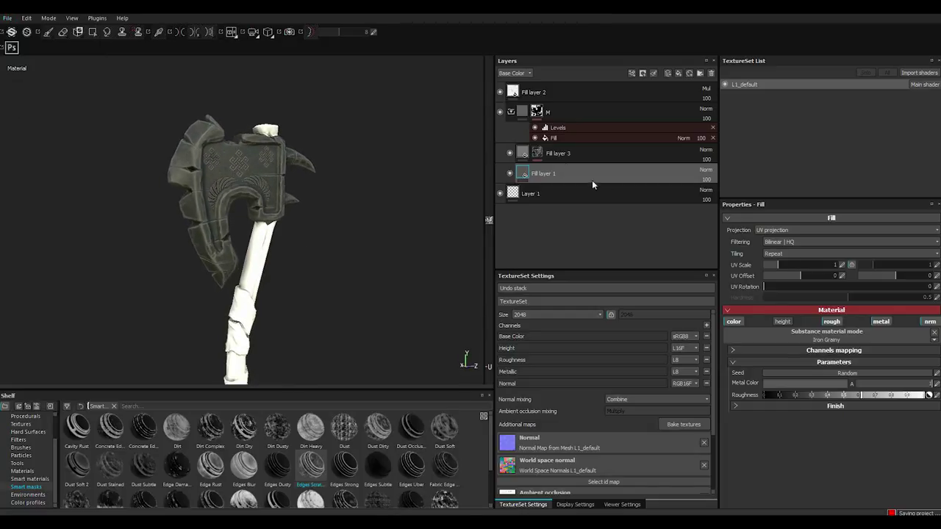
right_click(537, 111)
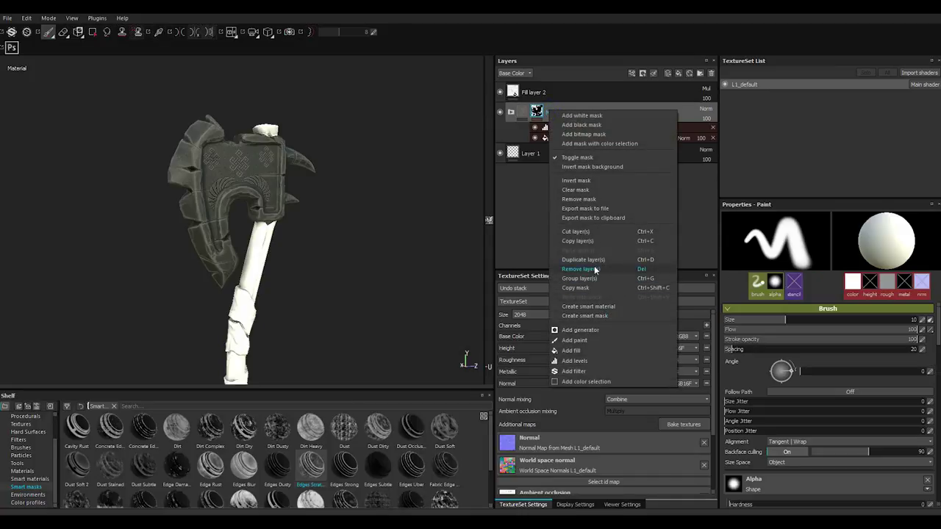
click(592, 260)
double_click(556, 111)
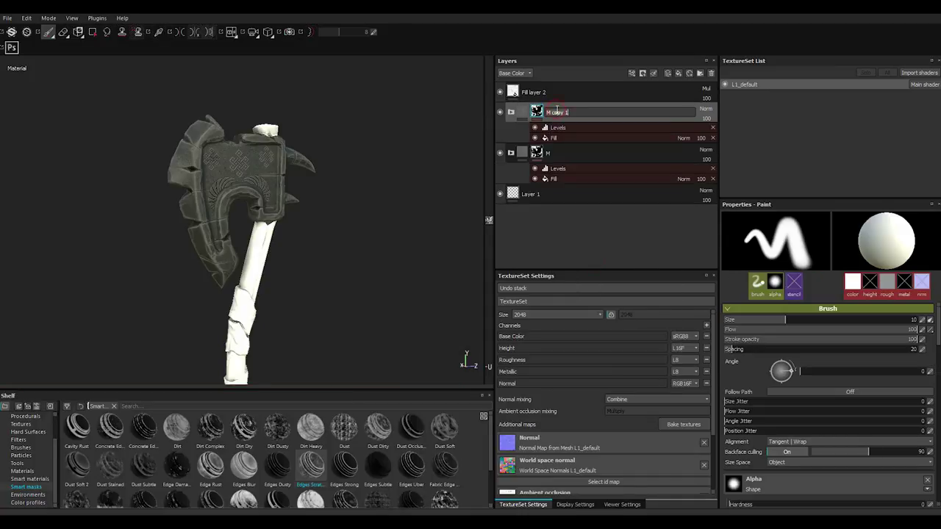
text(C)
key(Return)
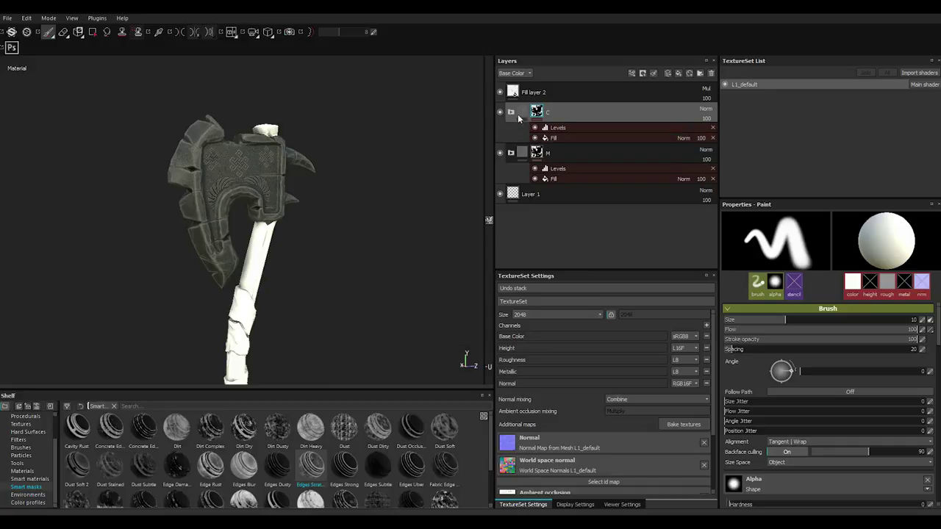
Step: Move Fill layer 1 into folder C and mask the folder with the C texture
click(513, 111)
mouse_move(548, 174)
mouse_down()
mouse_move(574, 157)
mouse_move(557, 138)
mouse_up()
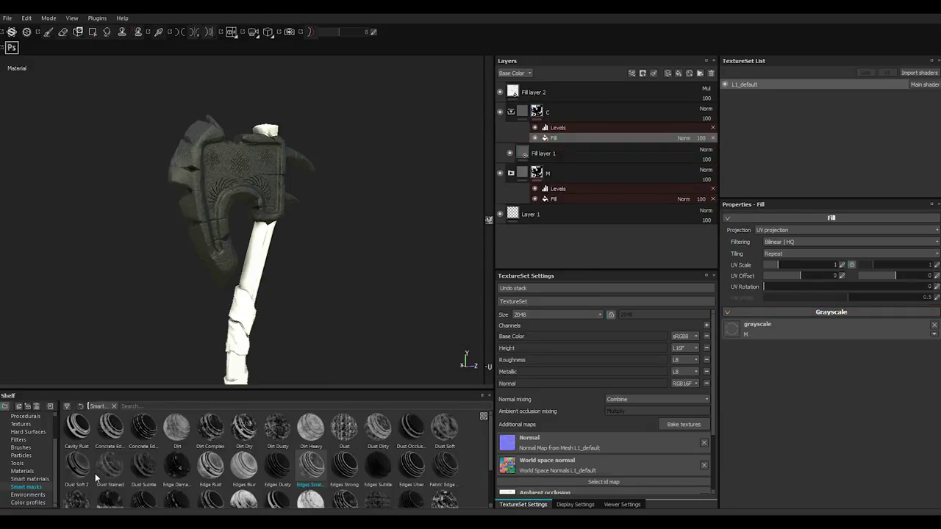
click(24, 426)
drag(413, 429, 728, 328)
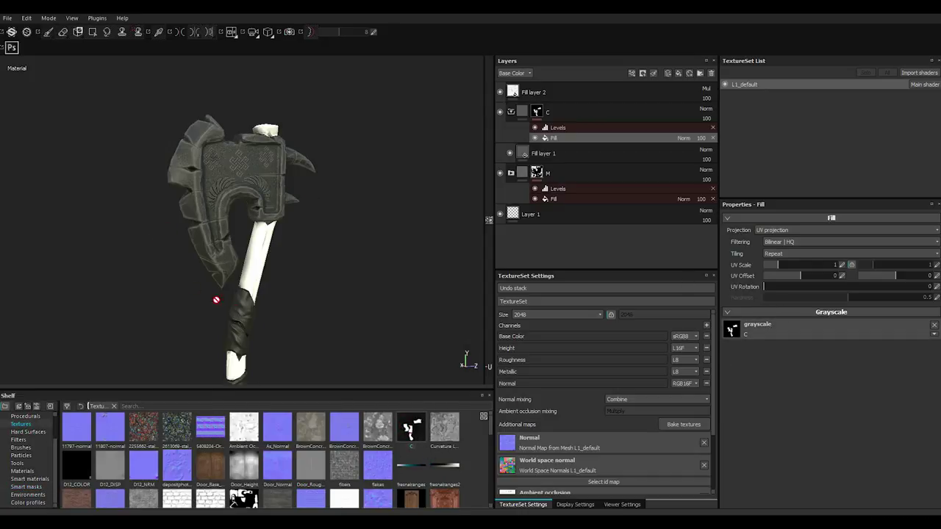
scroll(216, 300, up, 3)
mouse_move(269, 273)
alt+mouse_down()
mouse_move(177, 255)
mouse_move(254, 218)
alt+mouse_up()
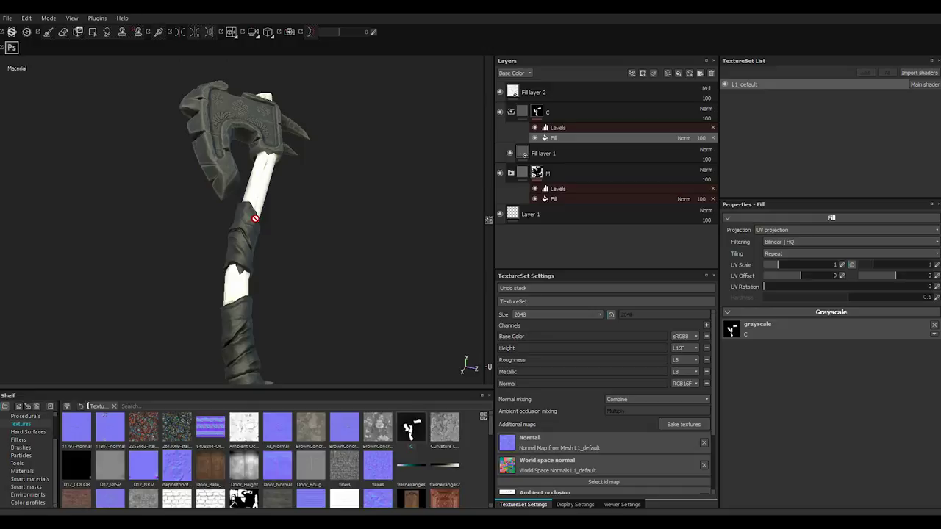
Step: Drop a texture into the Layers stack to create Fill layer 2
drag(488, 197, 564, 161)
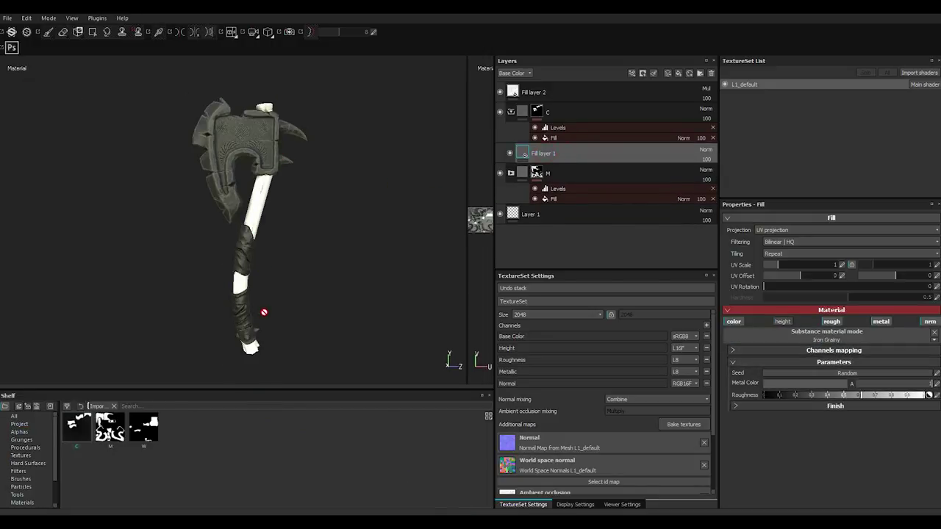
scroll(264, 309, up, 2)
scroll(271, 294, up, 2)
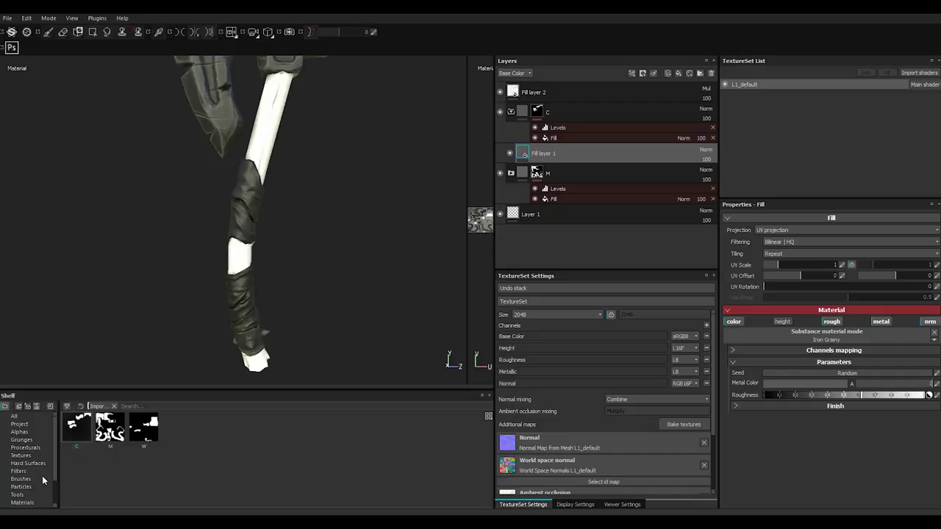
Step: Try Fabric Denim and then Fabric Base from the Materials shelf on the handle wraps
click(25, 502)
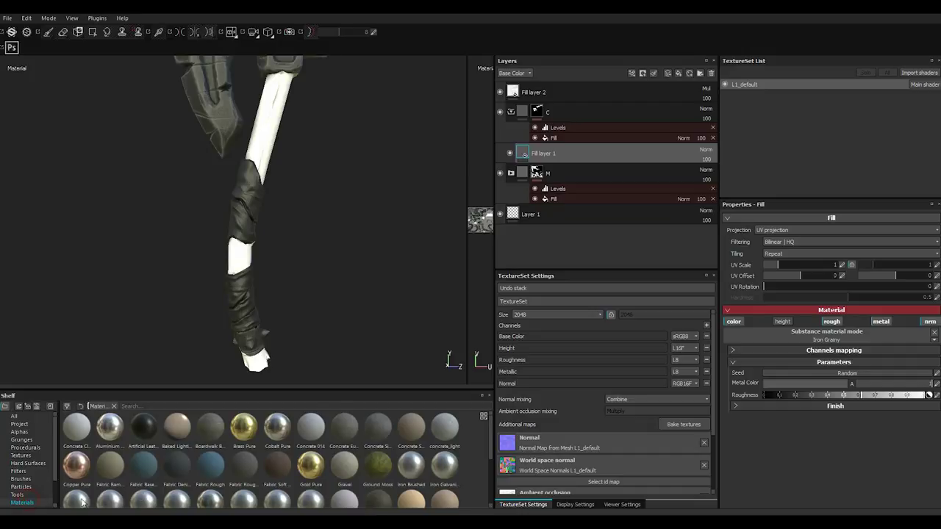
click(182, 474)
scroll(248, 289, up, 2)
scroll(258, 323, up, 2)
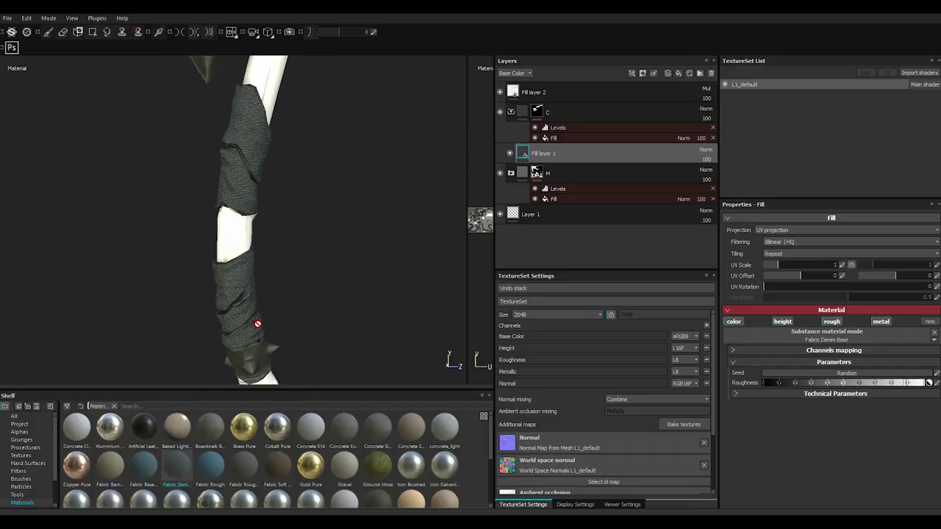
click(145, 466)
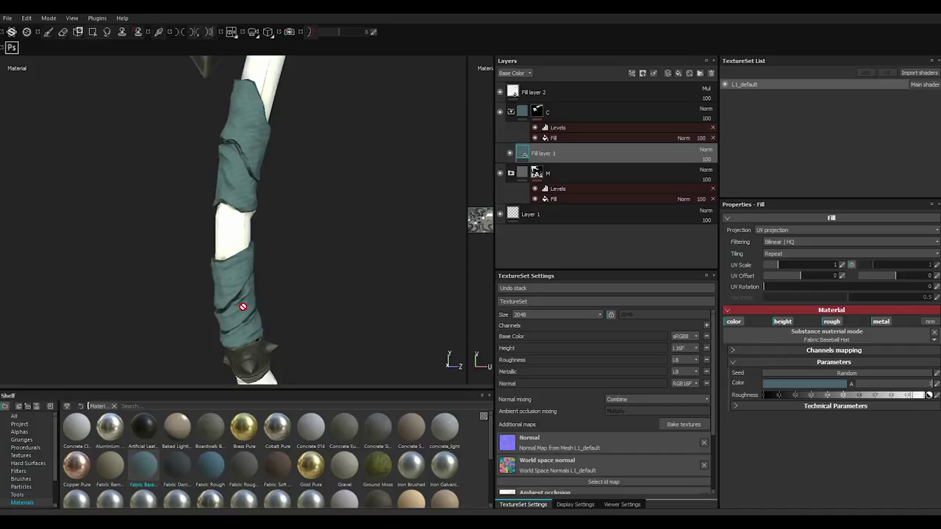
scroll(243, 307, down, 5)
mouse_move(248, 314)
alt+mouse_down()
mouse_move(141, 317)
mouse_move(269, 301)
alt+mouse_up()
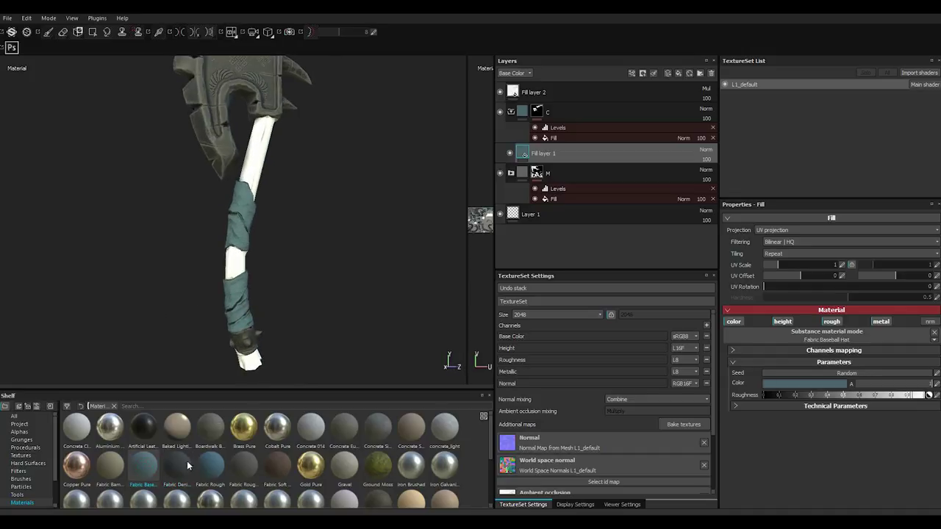
Step: Try Fabric Bamboo, Soft Denim and Rough on the wraps, ending on Fabric Rough 2
click(116, 469)
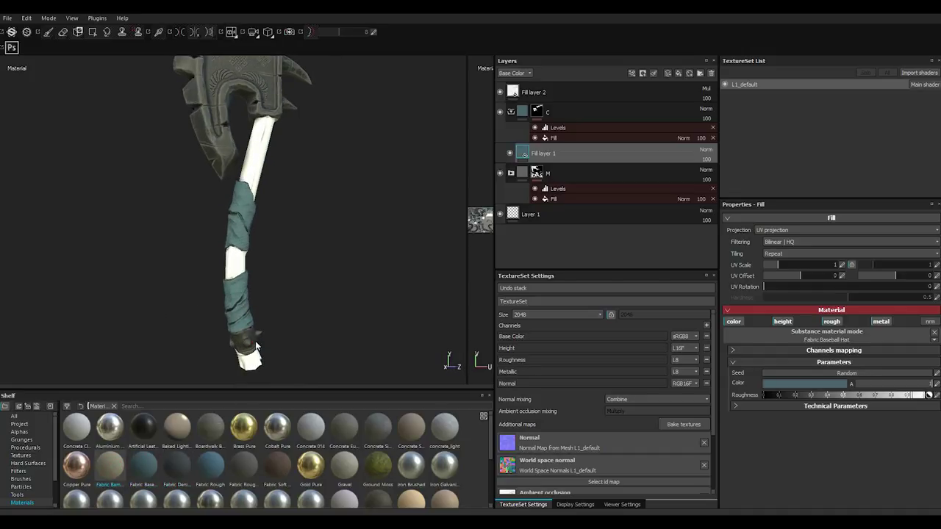
scroll(248, 329, up, 2)
click(282, 473)
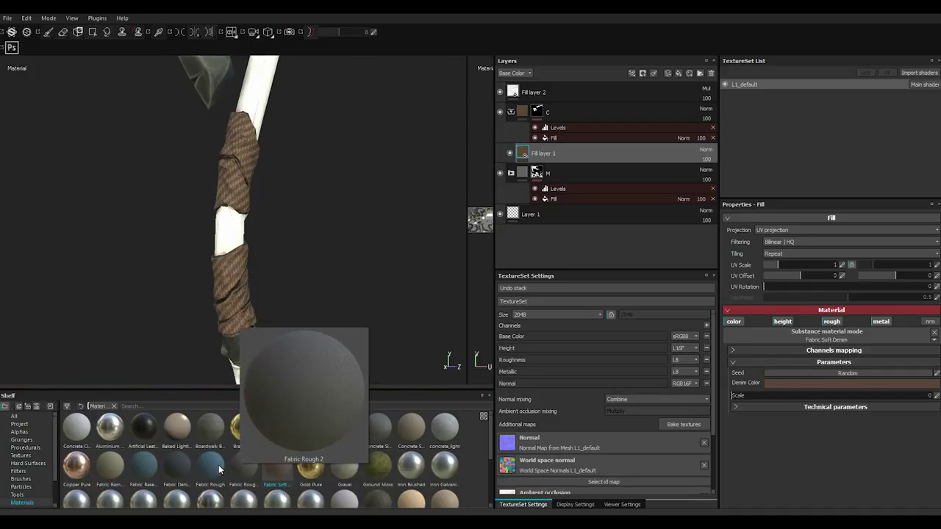
click(218, 465)
click(251, 463)
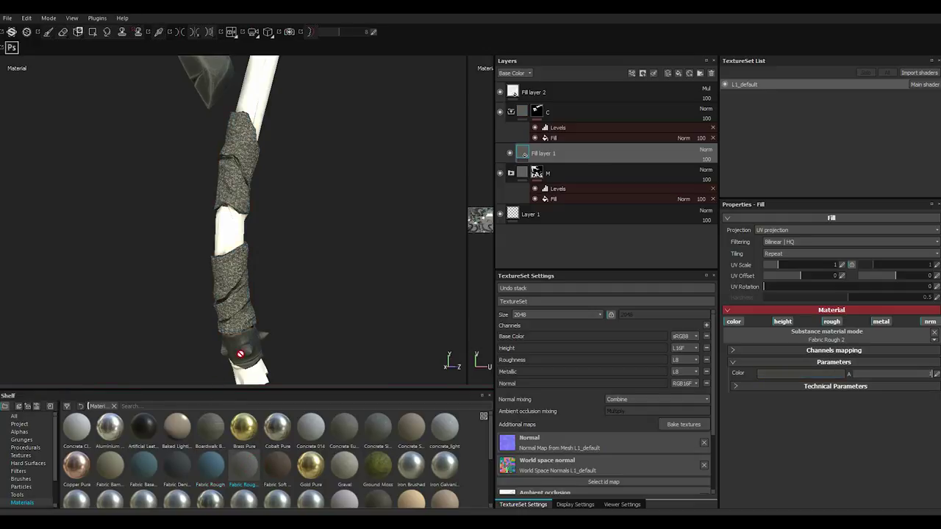
mouse_move(245, 349)
alt+mouse_down()
mouse_move(292, 336)
mouse_move(253, 349)
alt+mouse_up()
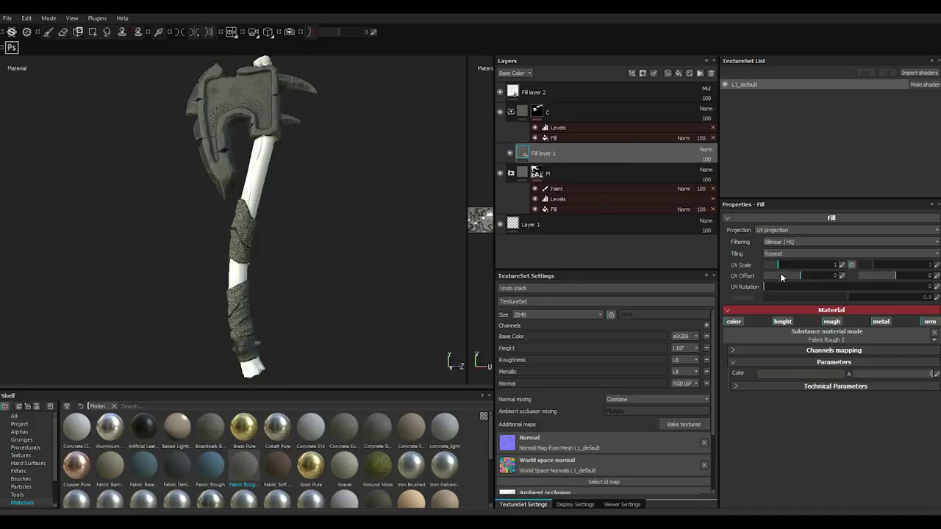
Step: Turn off colour on Fill layer 1 and add a fill layer with height, rough, metal and nrm disabled
click(734, 321)
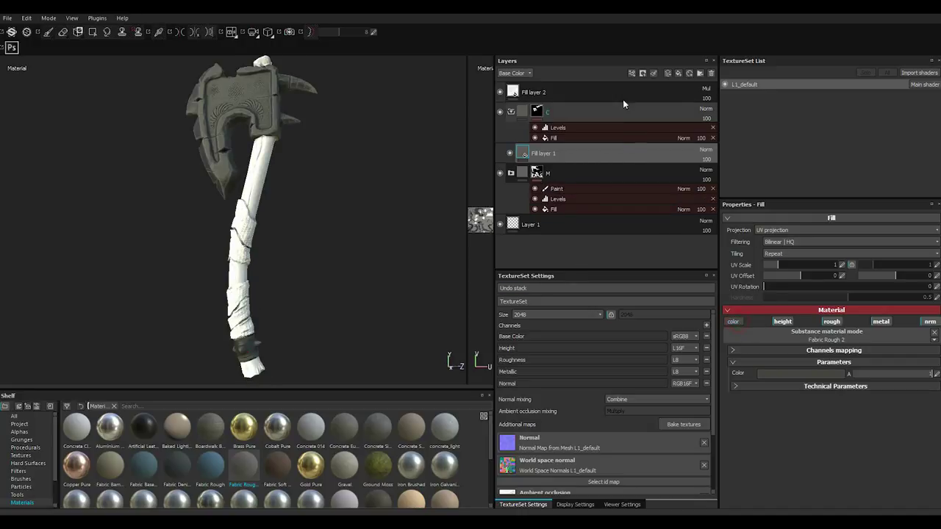
click(679, 76)
click(782, 321)
click(831, 321)
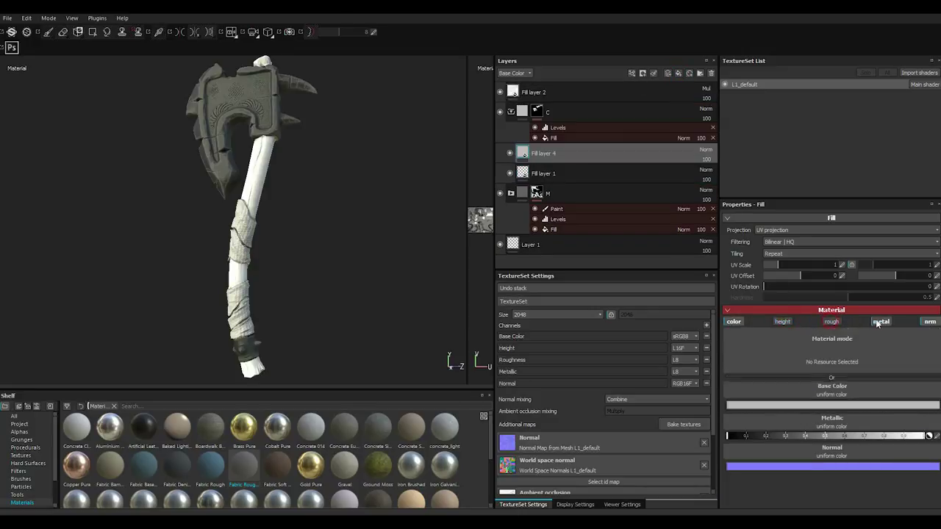
click(878, 321)
click(930, 321)
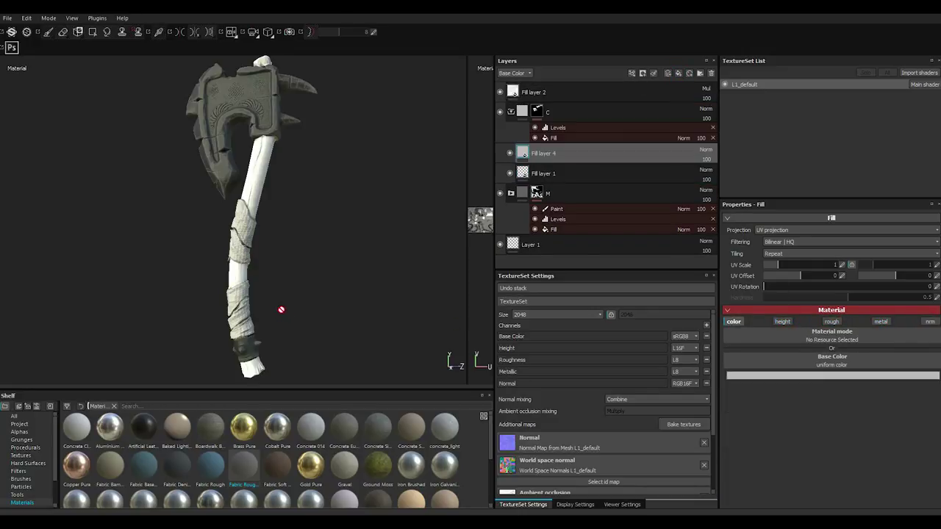
scroll(280, 310, up, 3)
scroll(277, 302, up, 2)
Step: Give the new fill layer a dark red base colour, keeping its roughness channel off
click(731, 377)
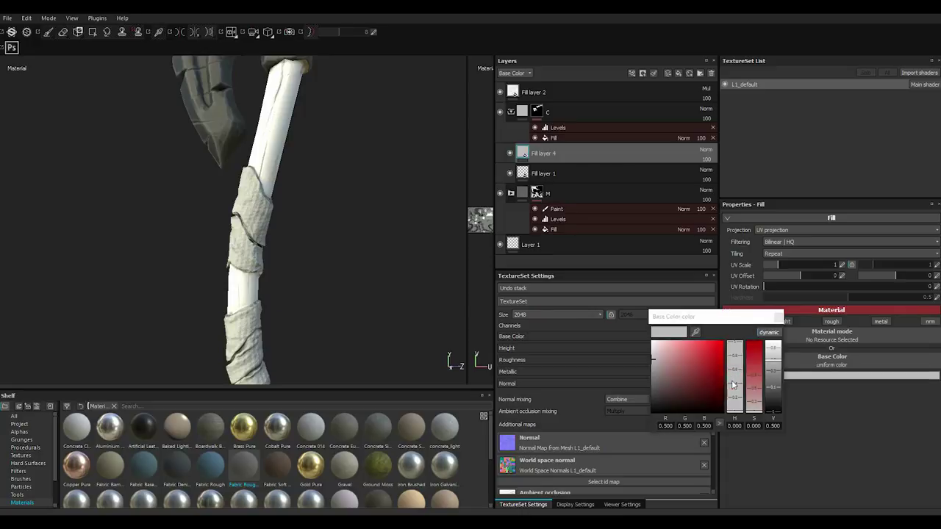
click(698, 381)
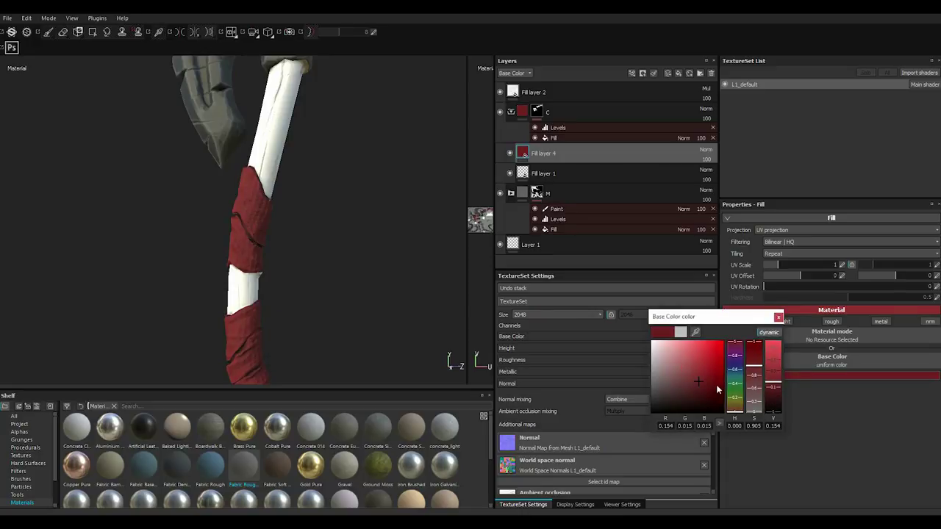
click(778, 317)
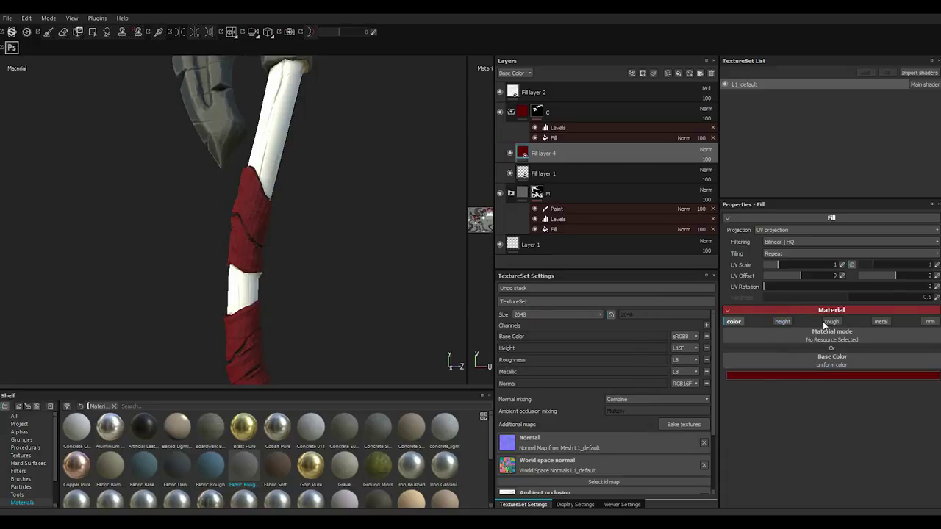
click(824, 324)
click(823, 406)
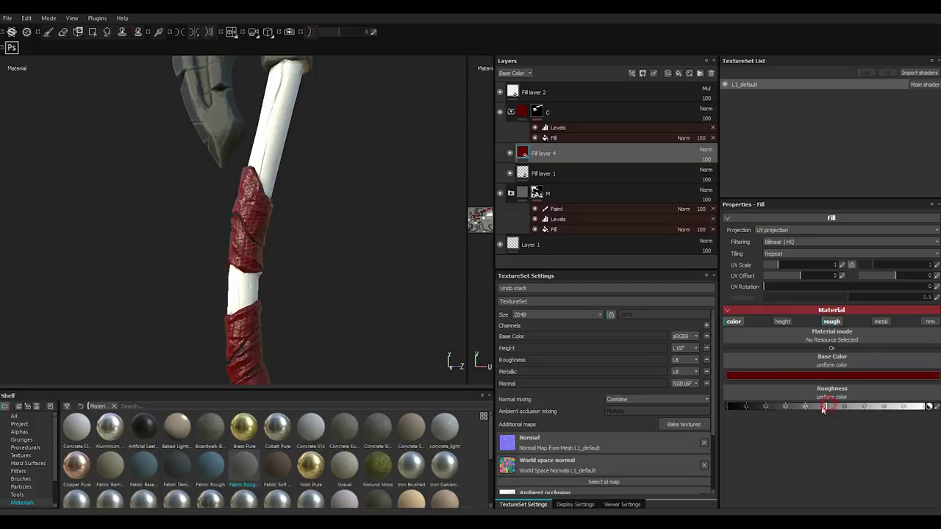
click(832, 322)
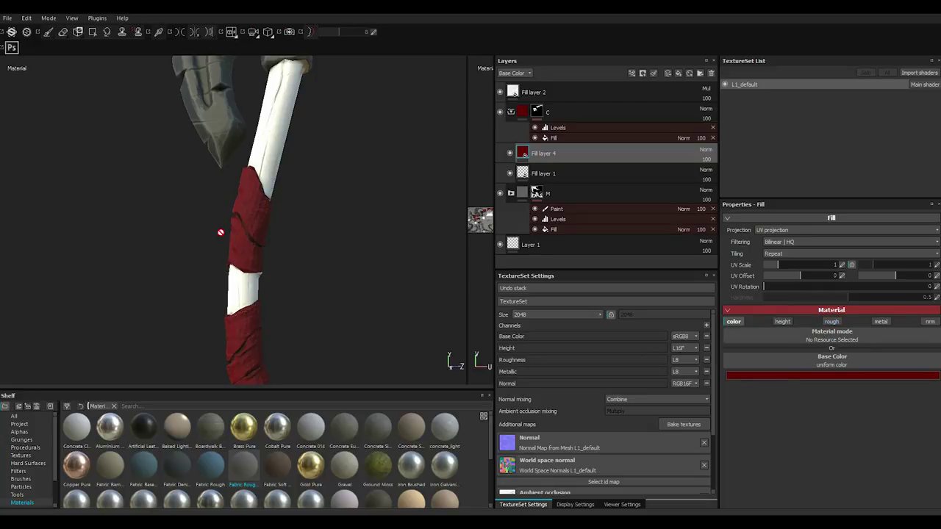
click(545, 175)
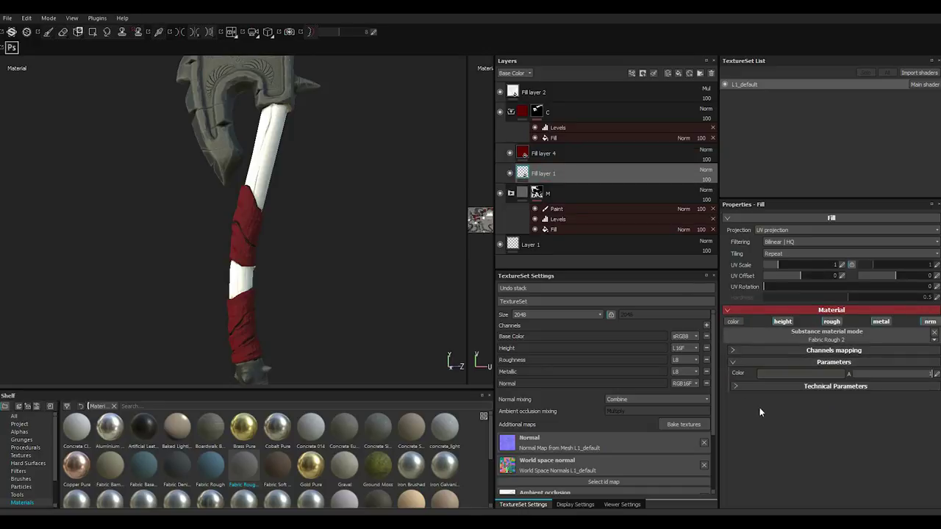
Step: With Fill layer 4 hidden, apply Fabric Rough, then Fabric Denim, to Fill layer 1 and tile it finer
click(735, 386)
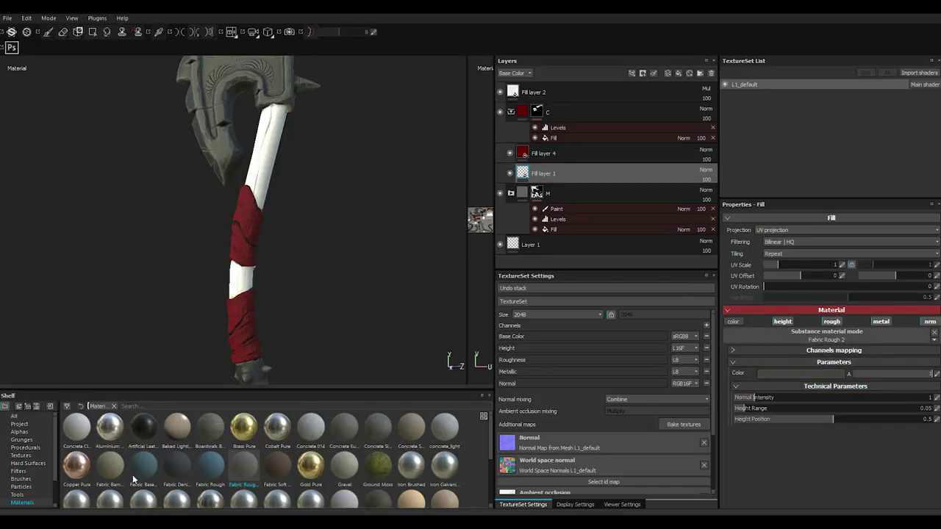
click(224, 477)
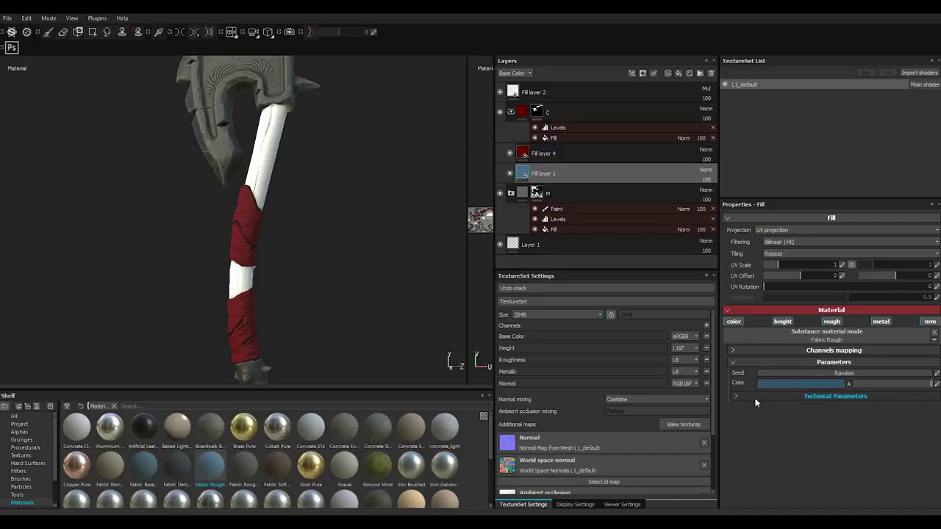
scroll(240, 257, up, 2)
scroll(240, 257, up, 4)
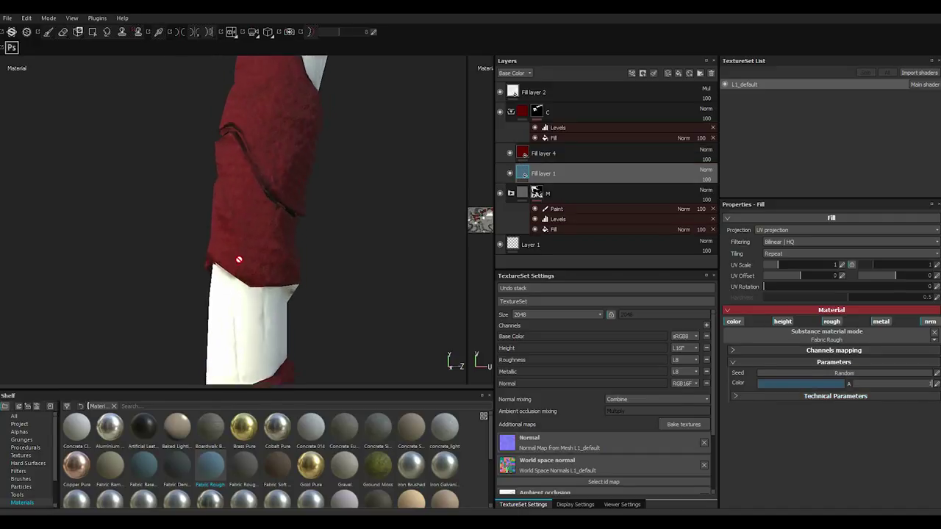
click(510, 153)
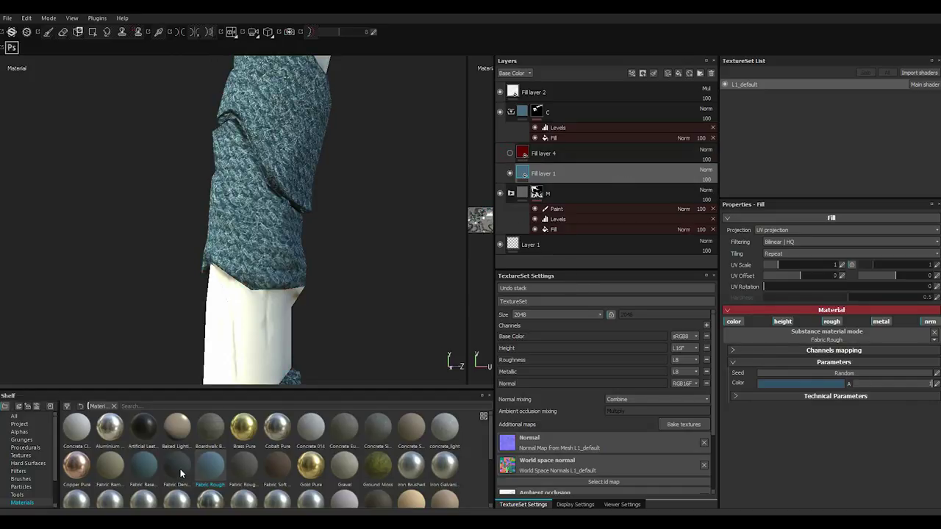
mouse_move(180, 473)
mouse_down()
mouse_move(247, 307)
mouse_move(221, 294)
mouse_up()
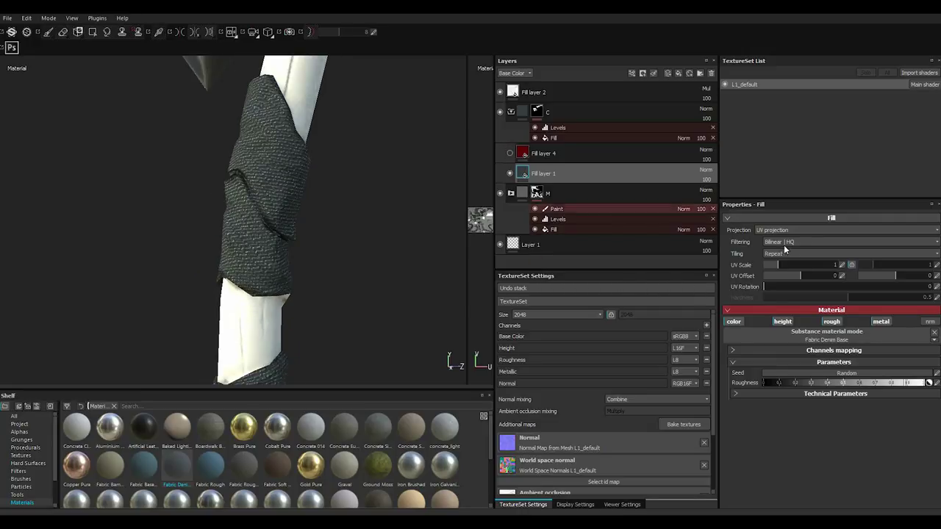
drag(780, 264, 777, 264)
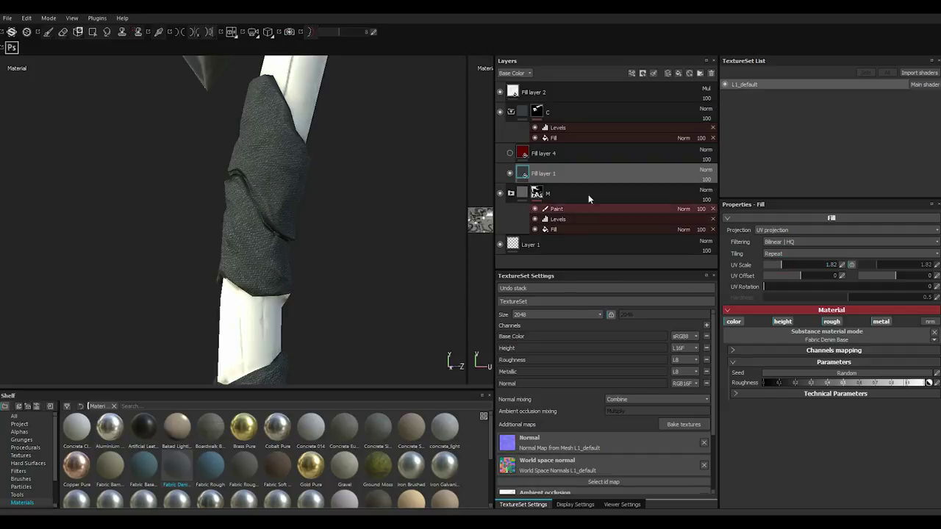
Step: Show Fill layer 4 again and lower the wrap roughness for a glossier look
click(512, 153)
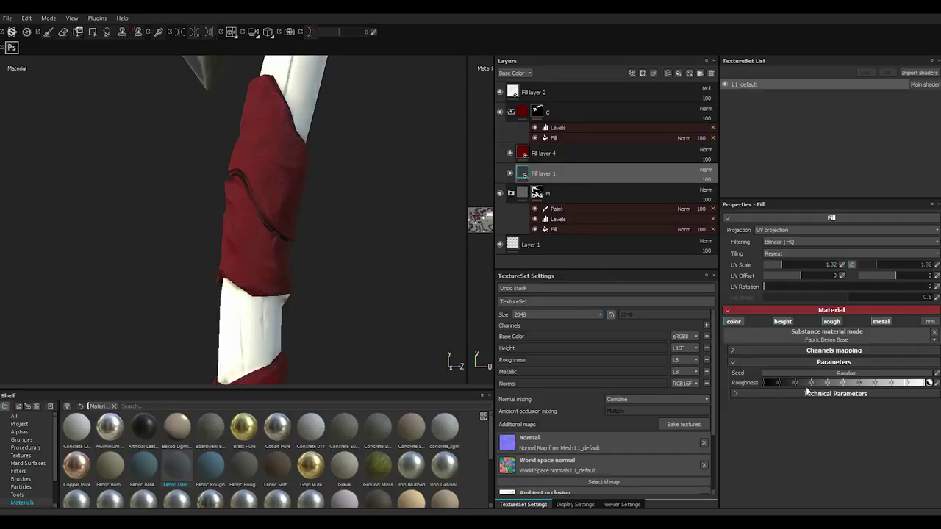
click(833, 382)
drag(826, 381, 853, 383)
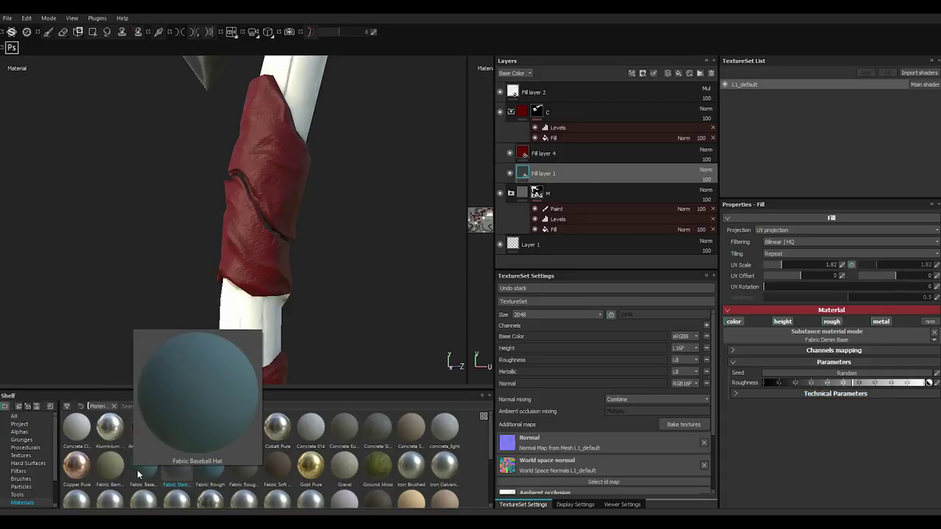
key(f)
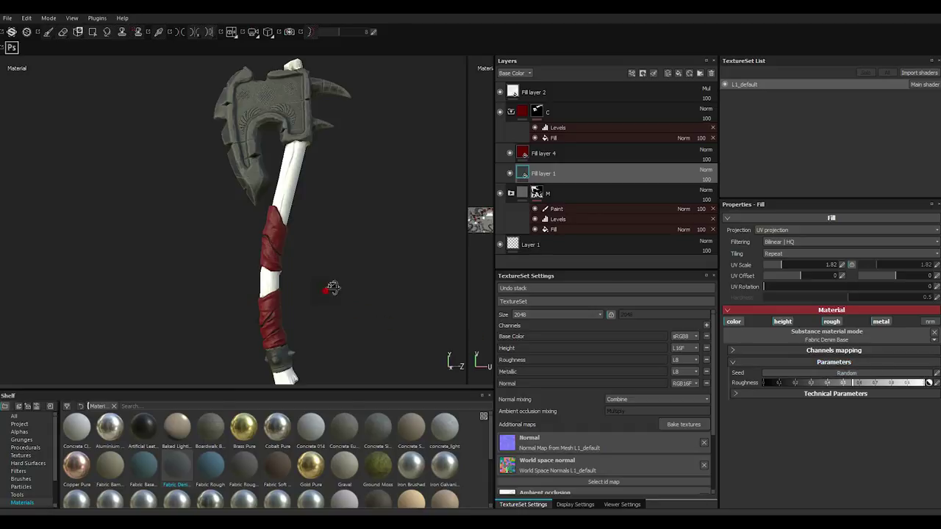
mouse_move(328, 290)
alt+mouse_down()
mouse_move(384, 269)
mouse_move(333, 301)
mouse_move(353, 298)
alt+mouse_up()
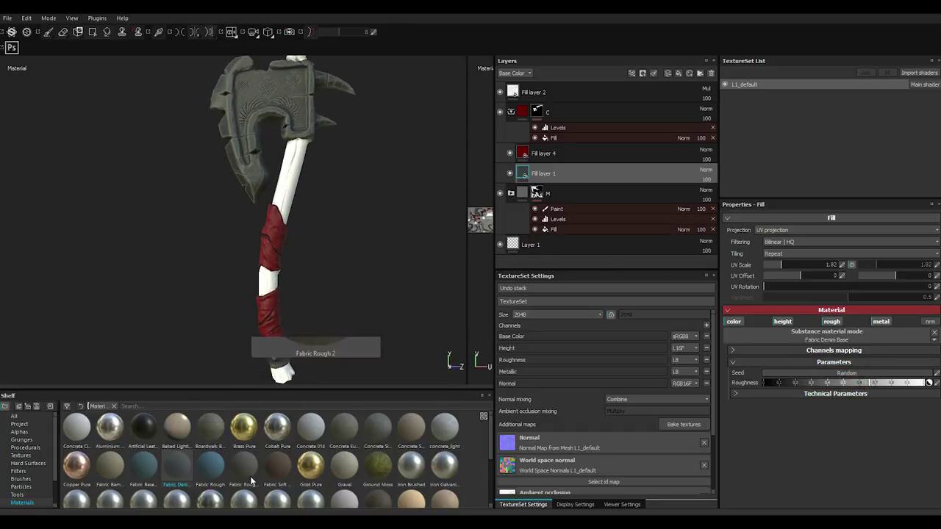
Step: Switch the wrap fill to Fabric Soft Denim with UV scale 15.69
drag(272, 471, 333, 267)
scroll(268, 253, up, 2)
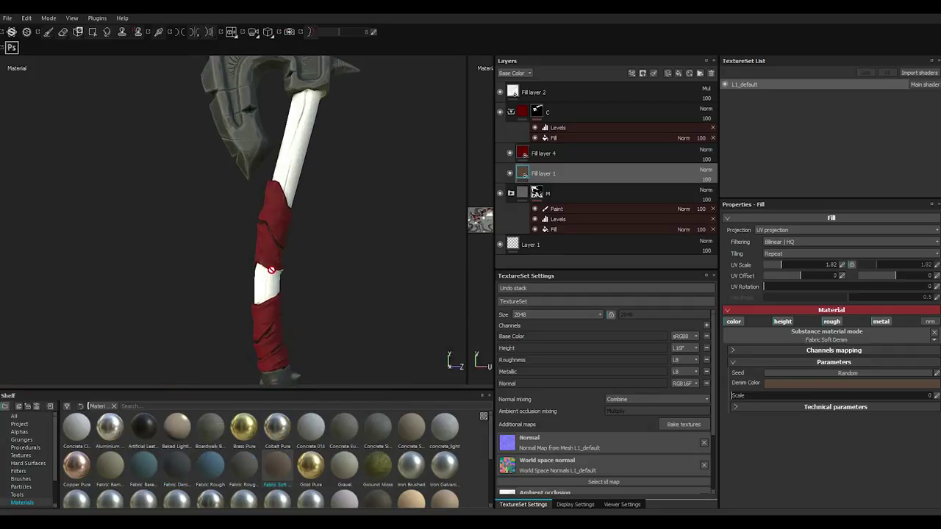
scroll(269, 254, up, 2)
scroll(268, 253, up, 2)
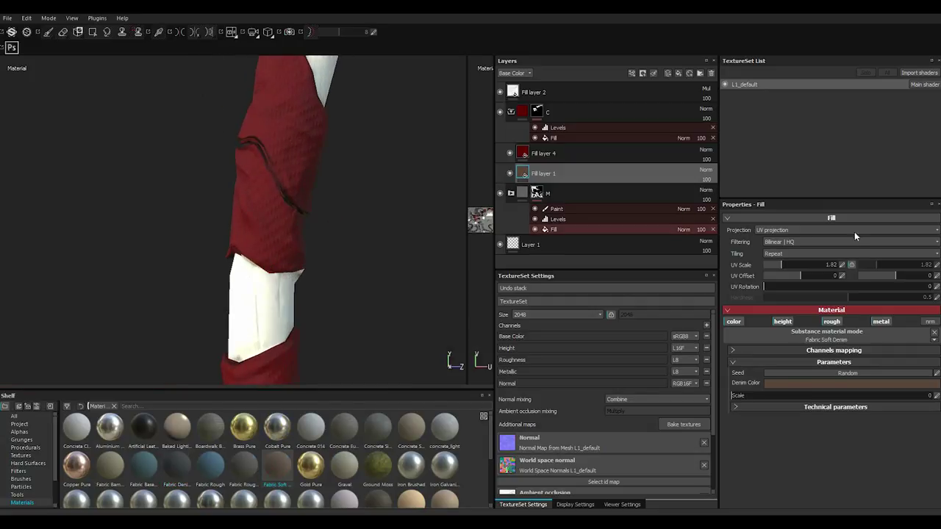
click(789, 261)
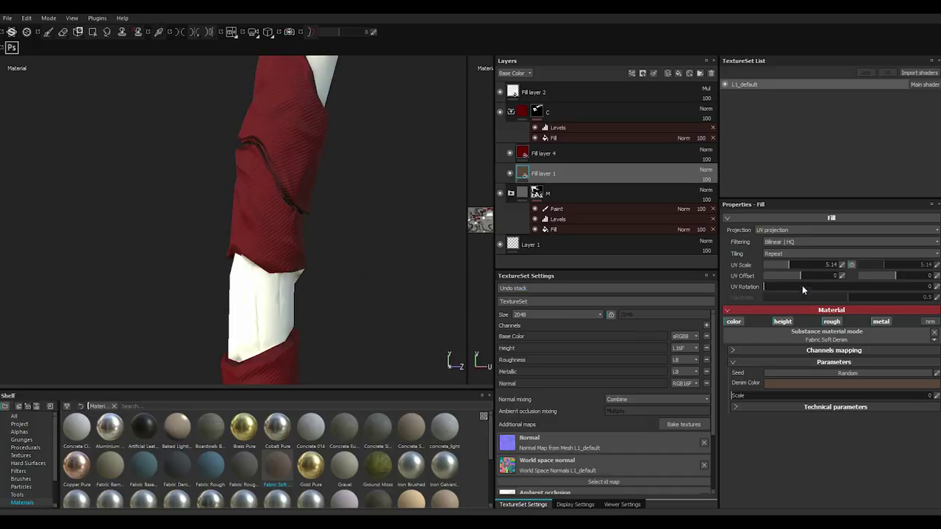
click(799, 263)
Step: Move Fill layer 4 and Fill layer 1 into folder C
key(f)
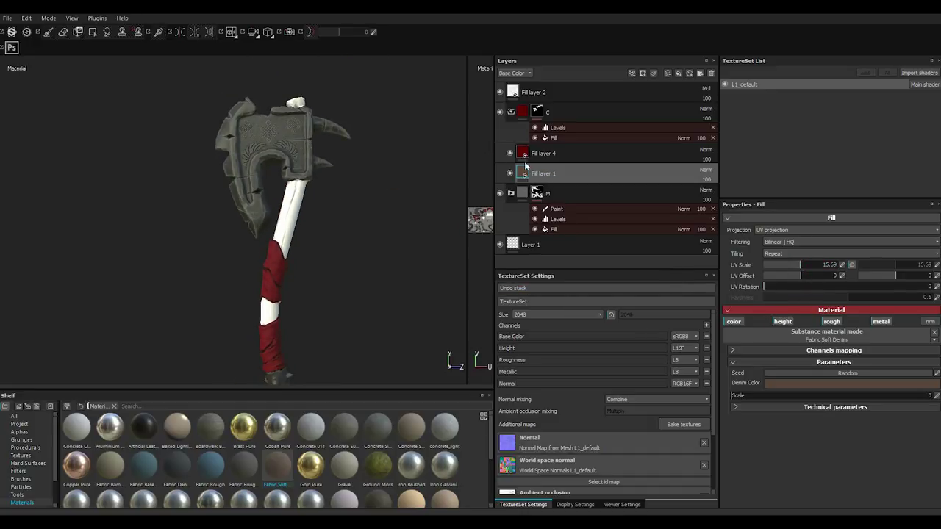
shift+click(544, 152)
drag(544, 153, 552, 111)
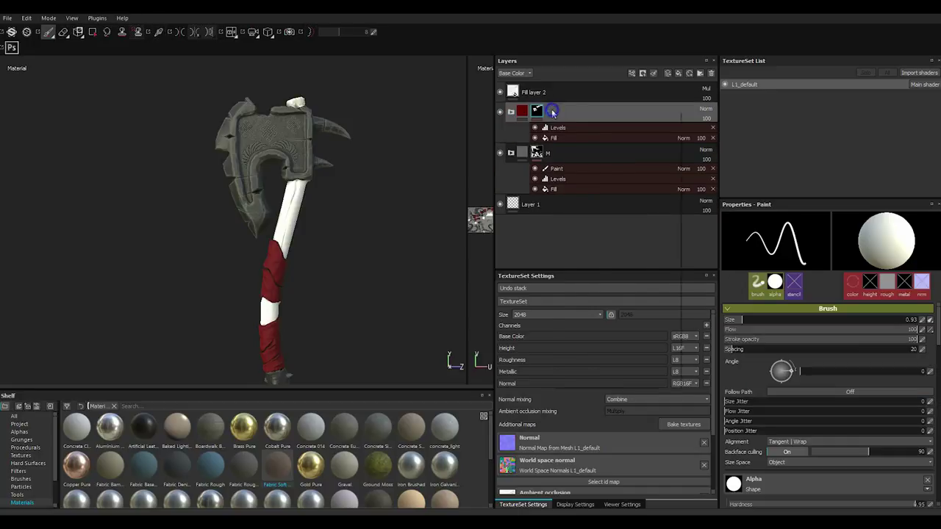
Step: Duplicate folder C and rename the copy W
right_click(553, 112)
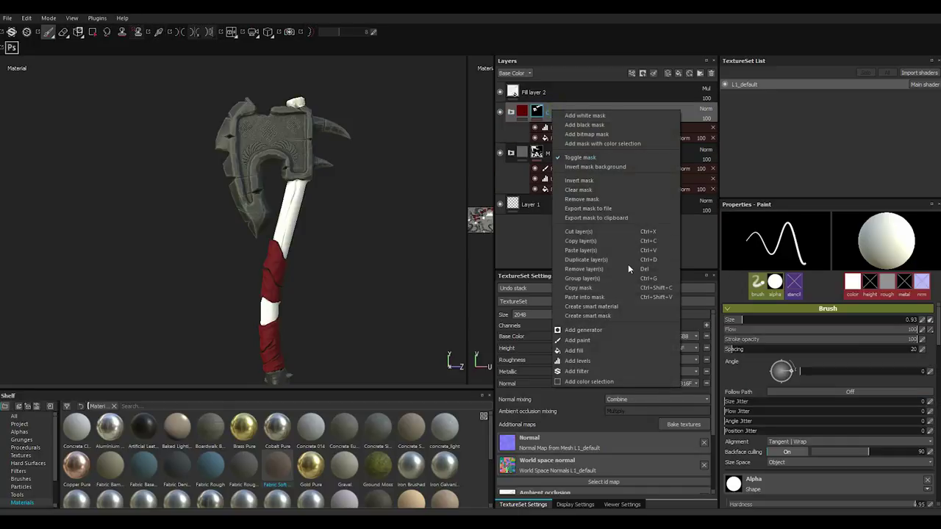
click(588, 259)
double_click(557, 112)
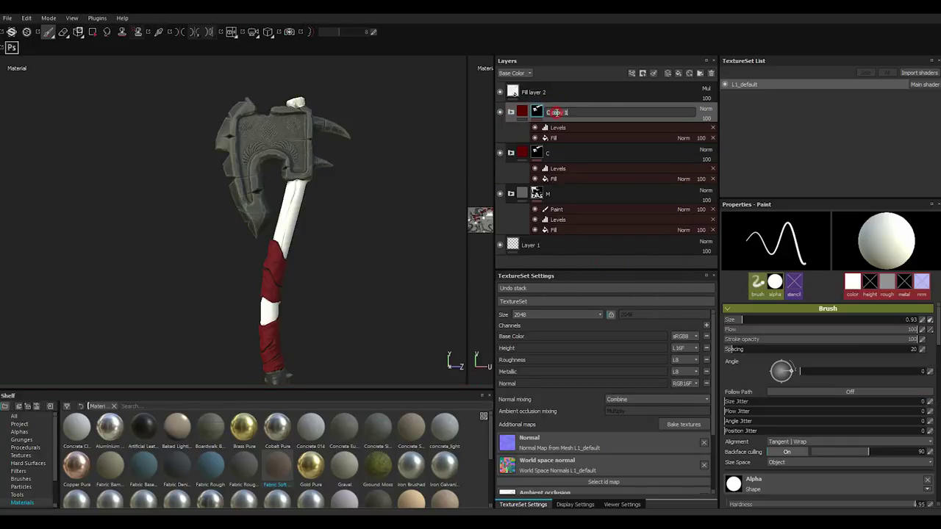
text(W)
key(Return)
Step: Delete Fill layer 4 from folder W, leaving only the denim fill
click(510, 112)
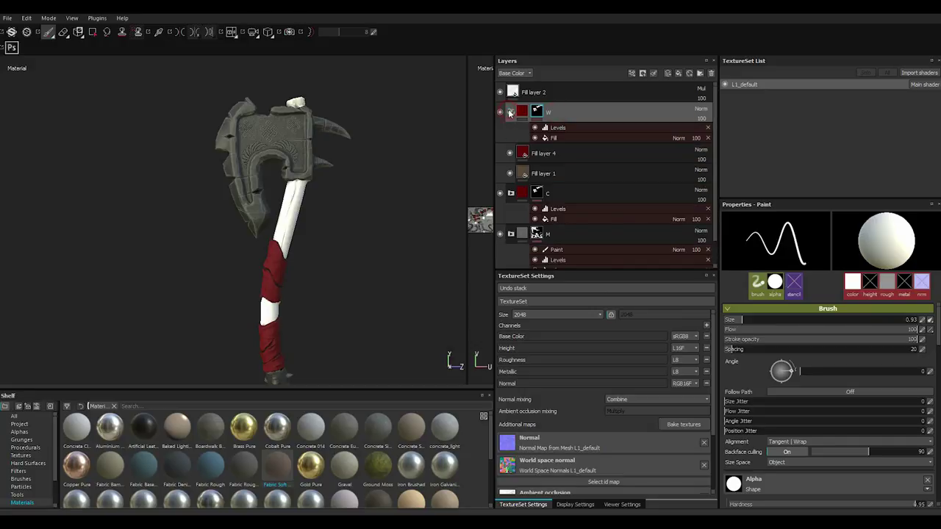
click(551, 173)
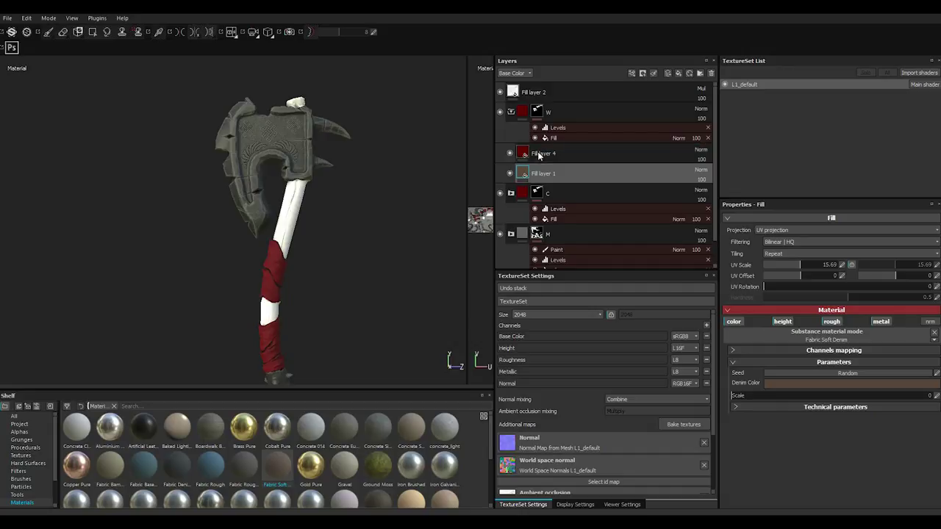
click(543, 153)
click(510, 152)
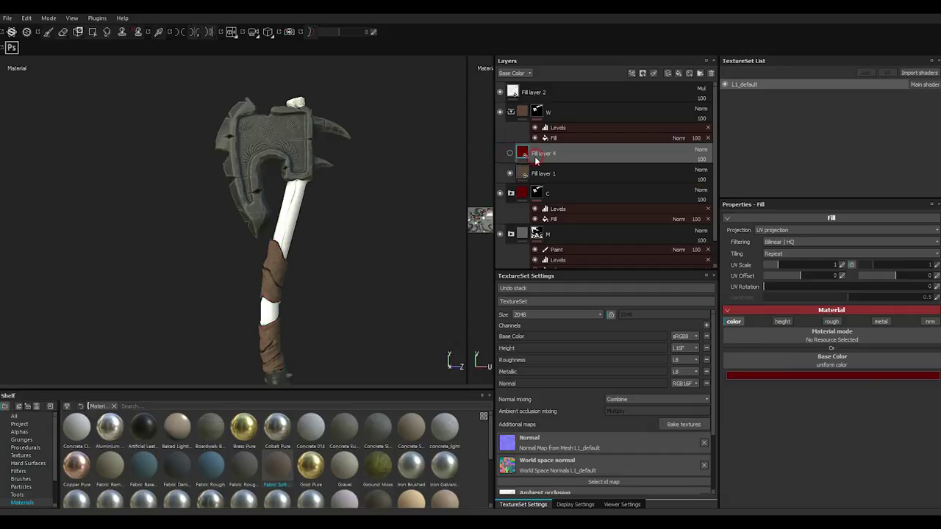
key(Delete)
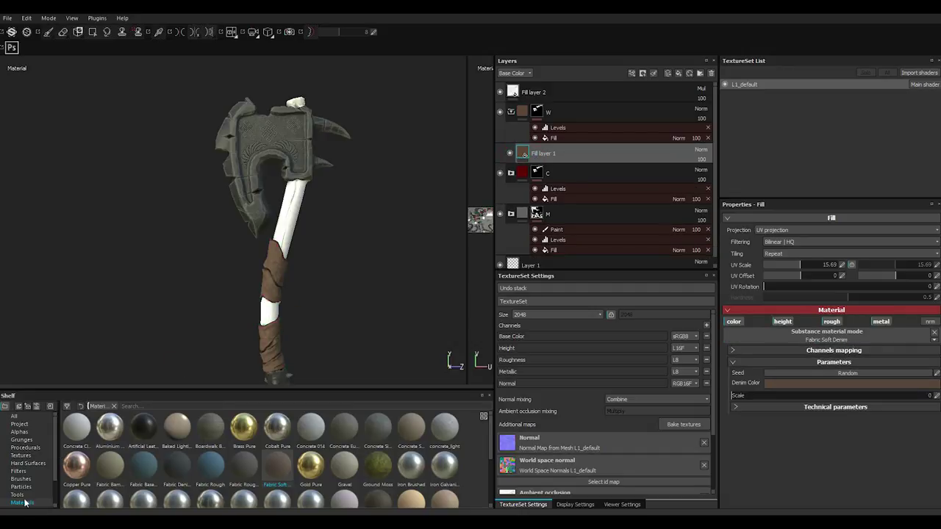
Step: Drag the W texture from the Textures shelf into W's mask fill grayscale slot
click(21, 455)
scroll(265, 464, down, 5)
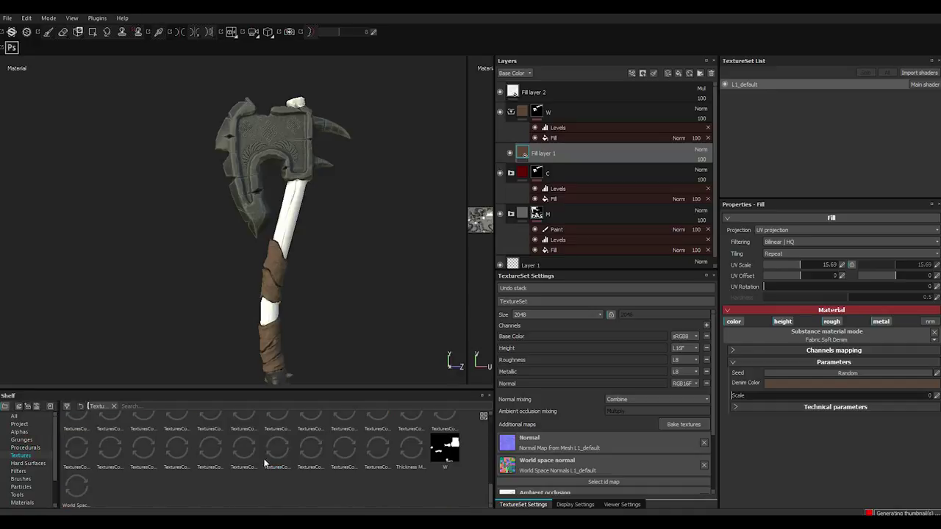
click(562, 138)
drag(445, 447, 747, 314)
alt+drag(293, 312, 292, 329)
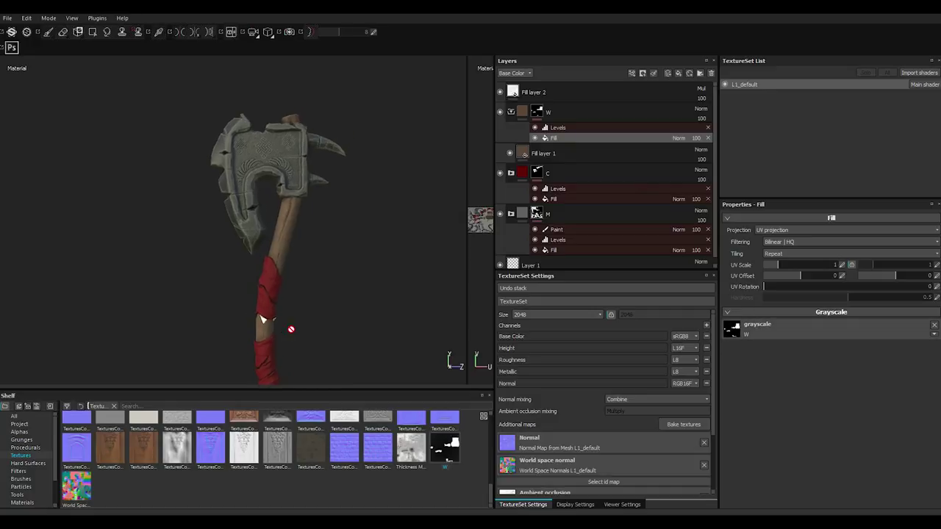
scroll(291, 330, up, 3)
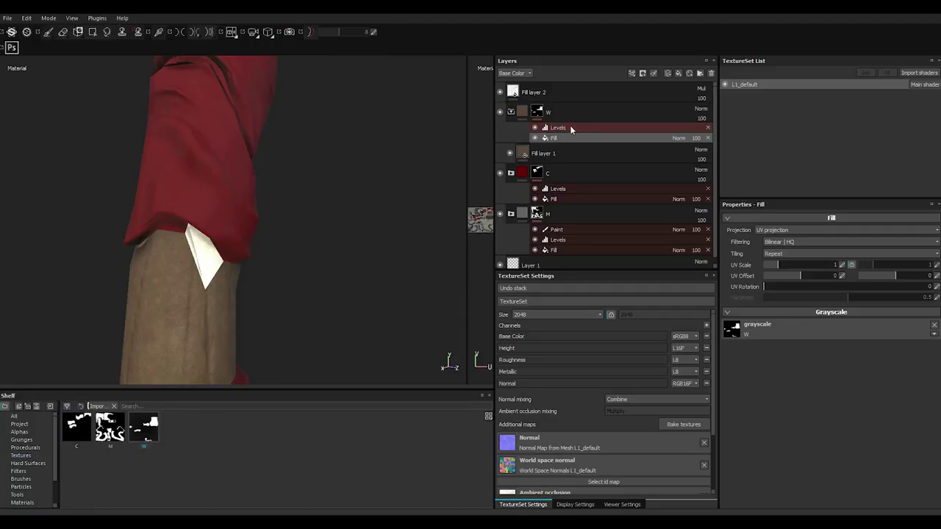
Step: Add a paint effect above the Levels in W's mask and brush over the white gap below the wrap
click(571, 128)
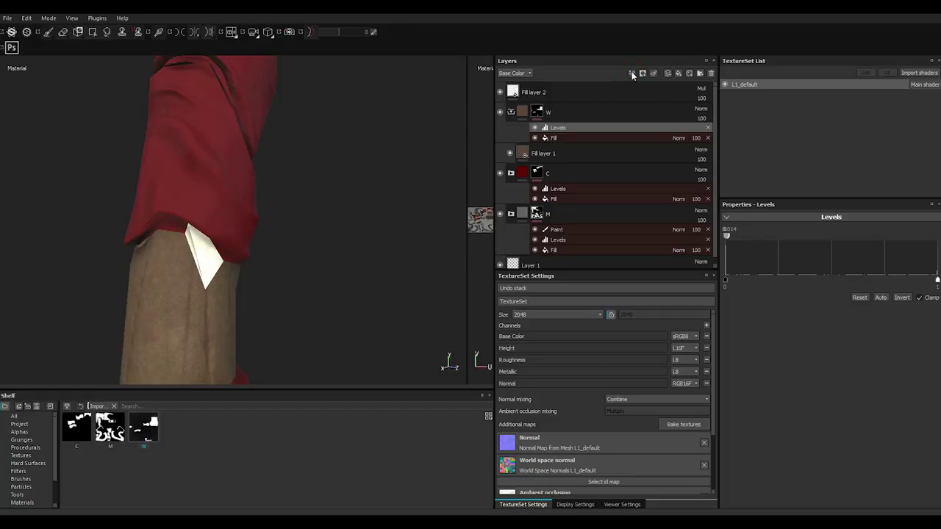
click(632, 74)
click(651, 93)
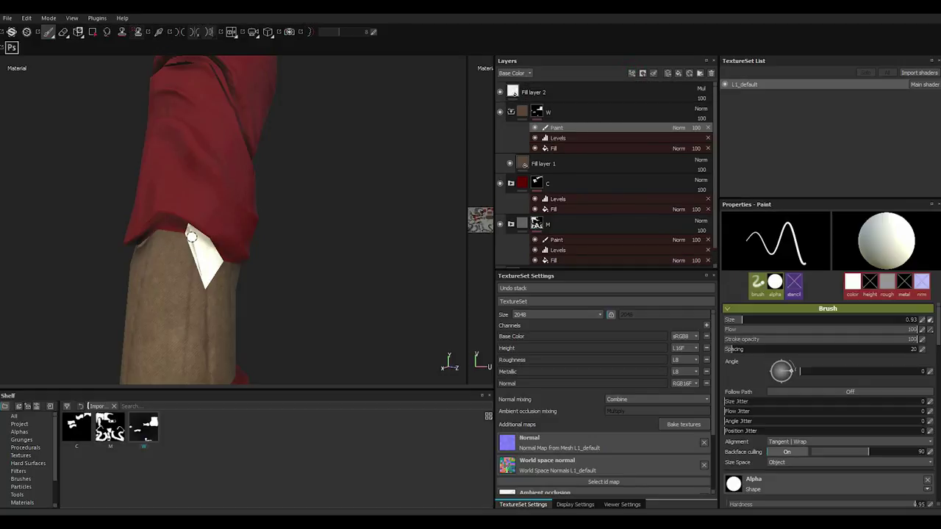
mouse_move(191, 236)
mouse_down()
mouse_move(203, 287)
mouse_move(222, 265)
mouse_move(189, 228)
mouse_move(210, 274)
mouse_move(209, 257)
mouse_move(219, 260)
mouse_up()
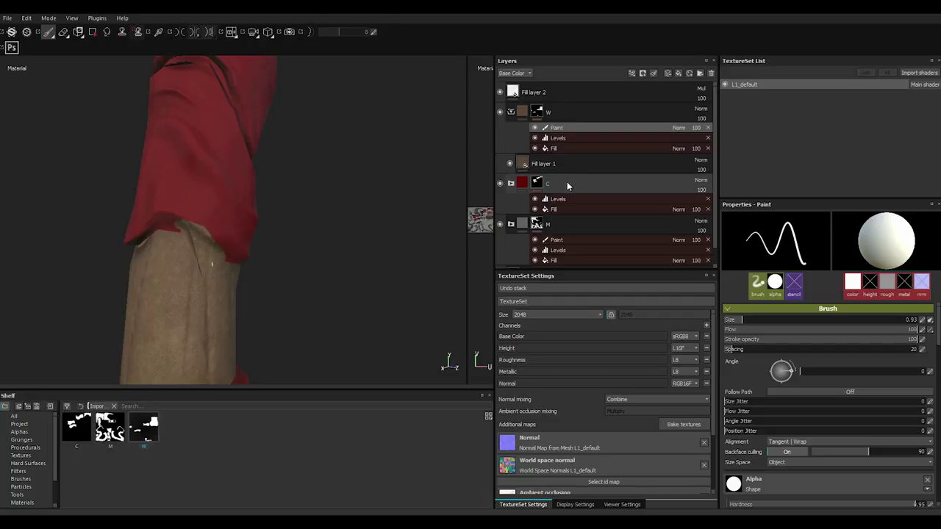
click(538, 183)
click(642, 73)
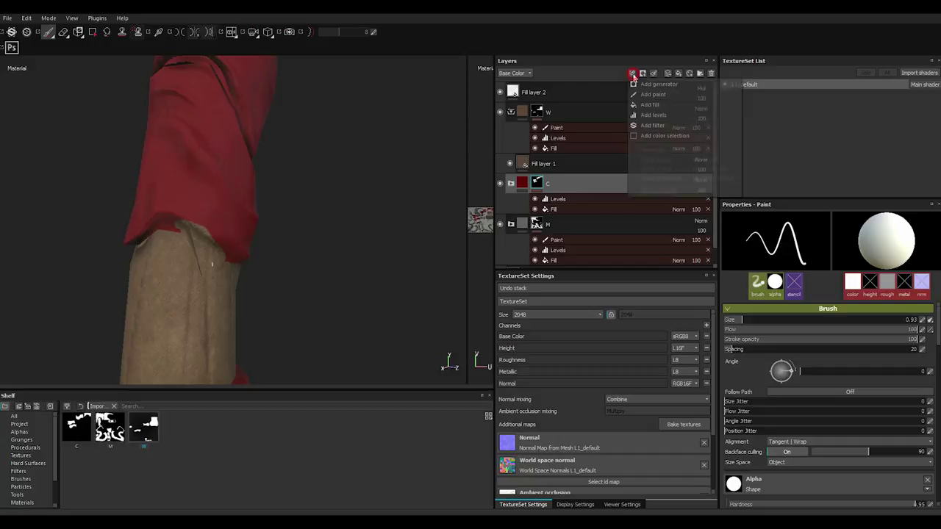
Step: Add a paint effect to C's mask, stroke along the wrap edge, then delete it
click(652, 105)
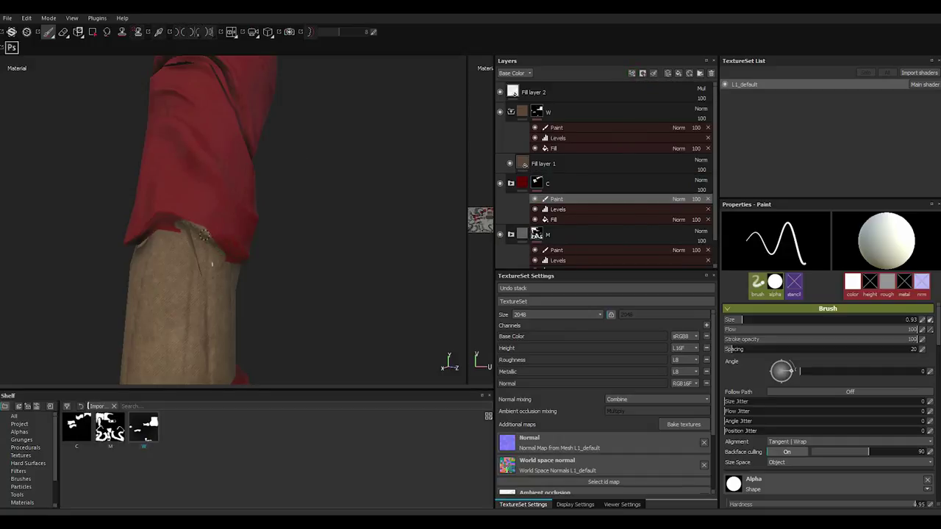
mouse_move(191, 229)
mouse_down()
mouse_move(208, 235)
mouse_move(175, 227)
mouse_up()
click(708, 199)
Step: In W's paint effect, set the colour to black, swap to white, and repaint the leftover white spot
click(556, 128)
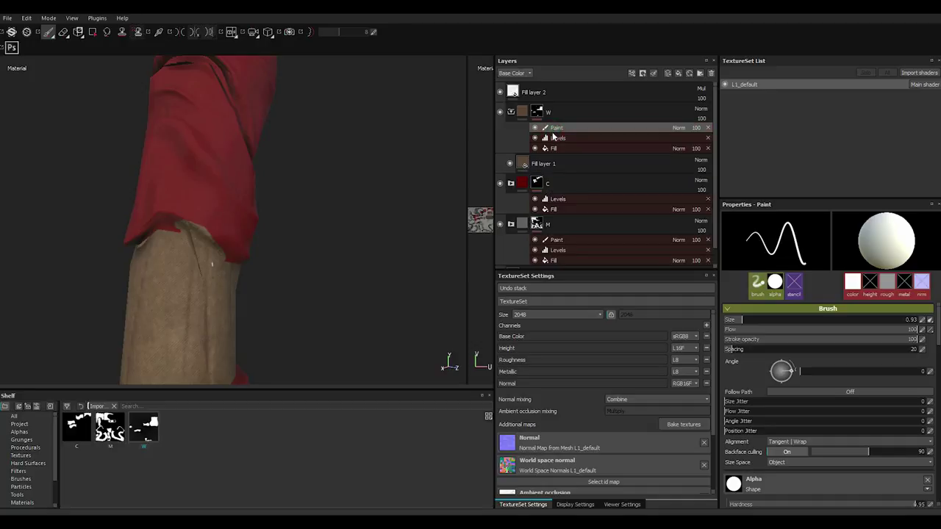
scroll(765, 392, down, 3)
click(743, 462)
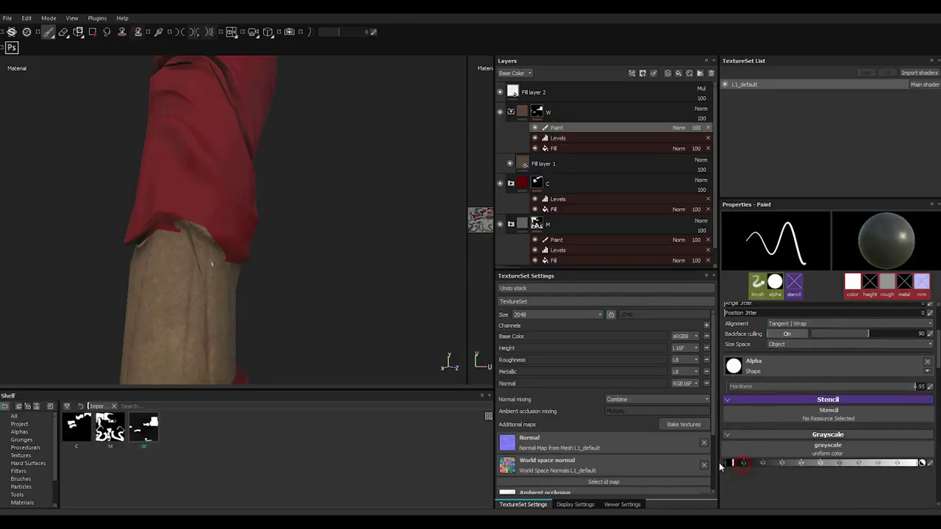
click(197, 234)
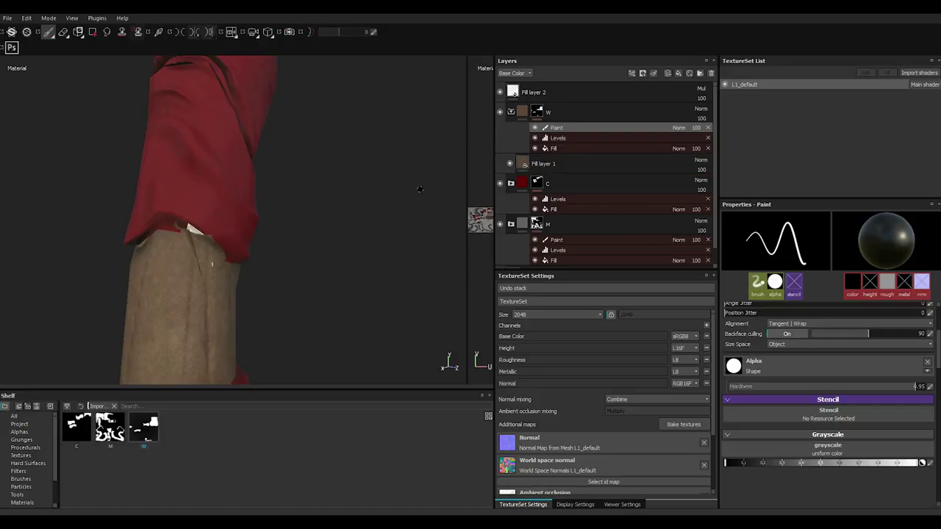
key(x)
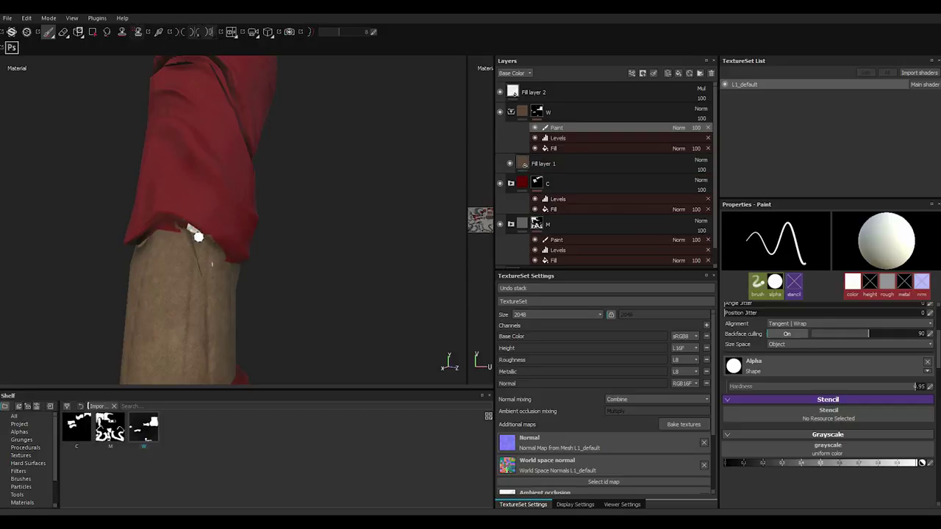
drag(199, 236, 189, 227)
mouse_move(275, 277)
alt+mouse_down()
mouse_move(311, 267)
mouse_move(357, 284)
mouse_move(315, 294)
mouse_move(211, 292)
mouse_move(198, 314)
mouse_move(227, 313)
mouse_move(259, 282)
alt+mouse_up()
scroll(212, 291, down, 3)
scroll(204, 294, down, 3)
scroll(227, 314, down, 3)
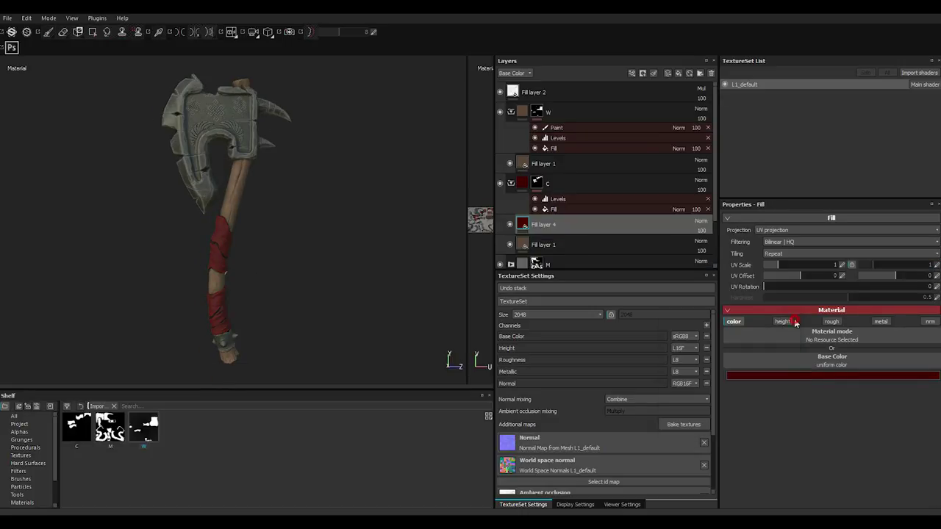
Step: Zoom to the next wrap on the handle and paint over its white notch in W's paint effect
alt+drag(294, 326, 153, 297)
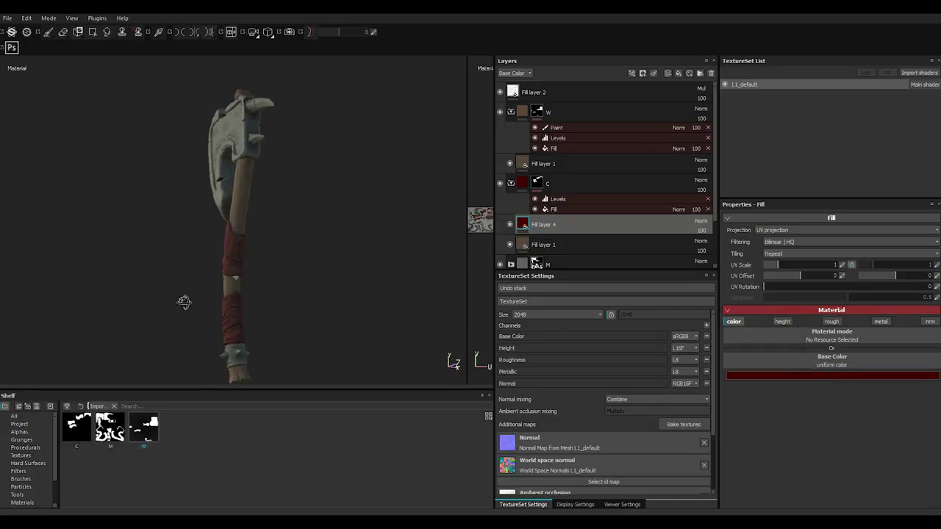
alt+right_drag(153, 297, 272, 325)
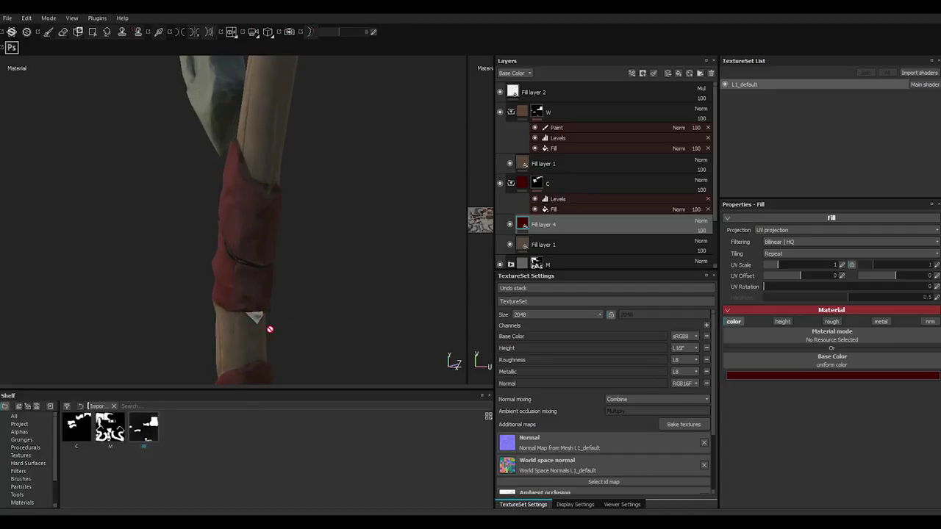
alt+middle_drag(281, 326, 266, 286)
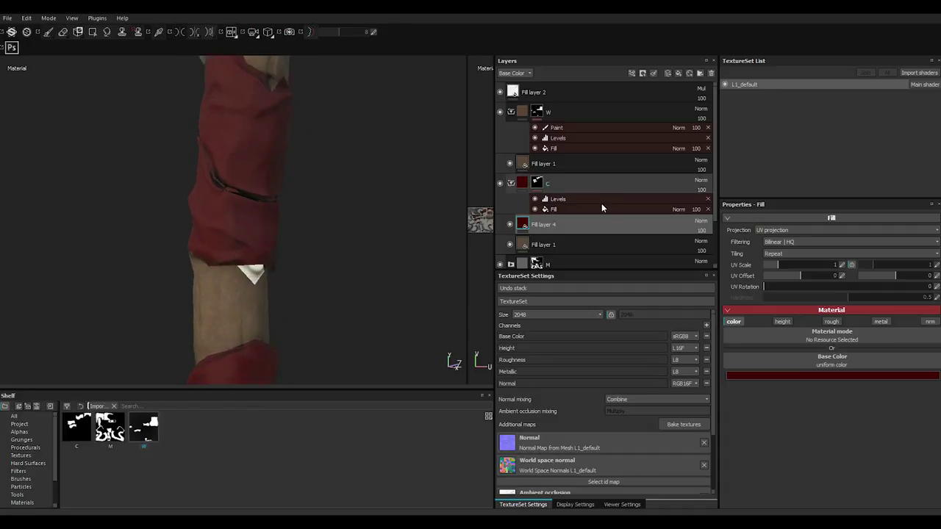
click(557, 128)
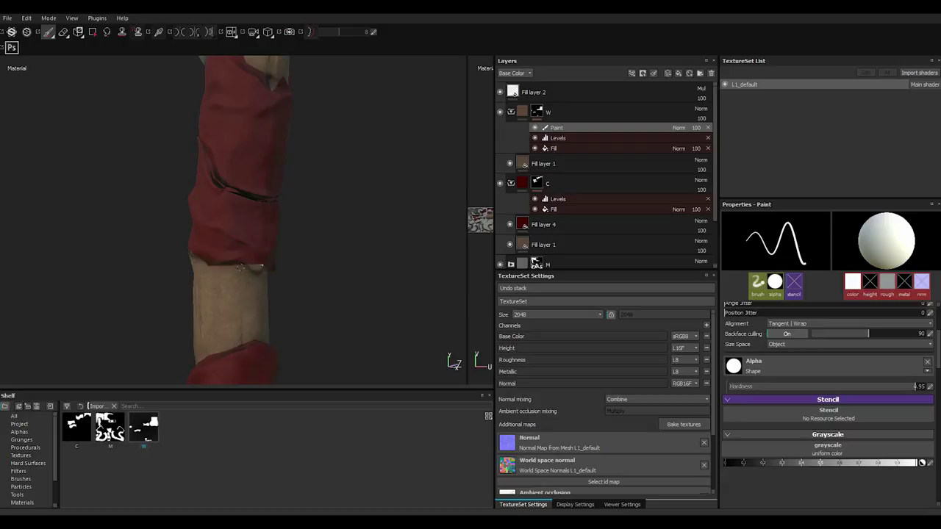
alt+drag(305, 273, 250, 267)
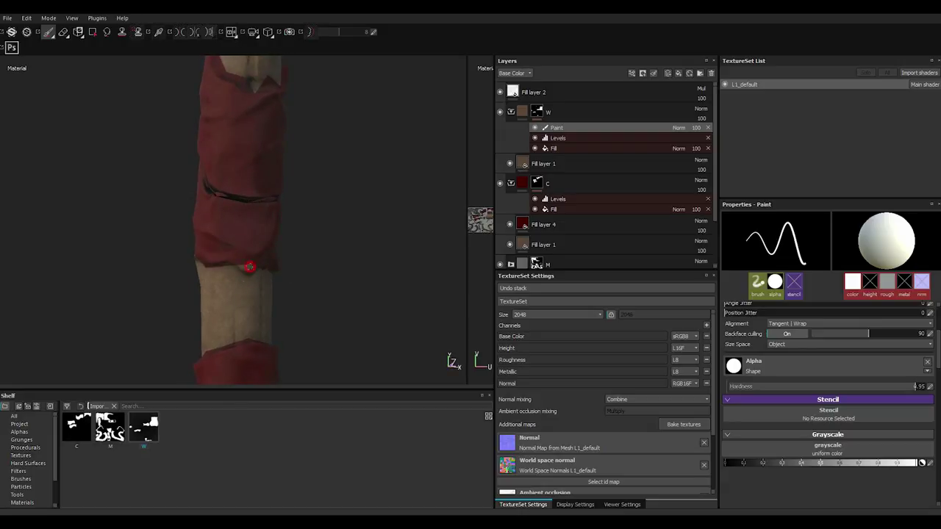
Step: Orbit the axe to review the head and handle wraps from several angles
scroll(248, 288, down, 5)
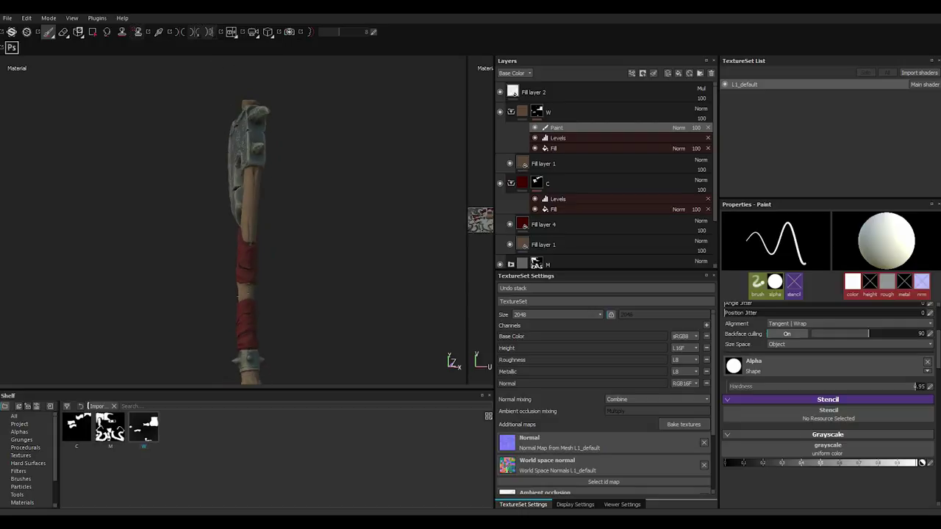
alt+drag(254, 306, 362, 322)
alt+drag(294, 283, 348, 341)
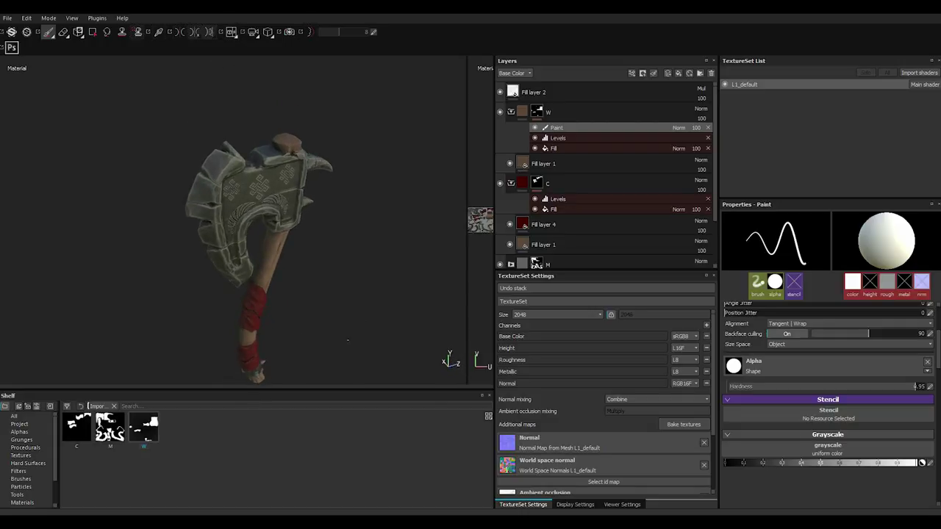
mouse_move(283, 287)
alt+mouse_down()
mouse_move(248, 211)
mouse_move(239, 233)
alt+mouse_up()
mouse_move(239, 282)
alt+mouse_down()
mouse_move(305, 292)
mouse_move(286, 273)
mouse_move(320, 287)
alt+mouse_up()
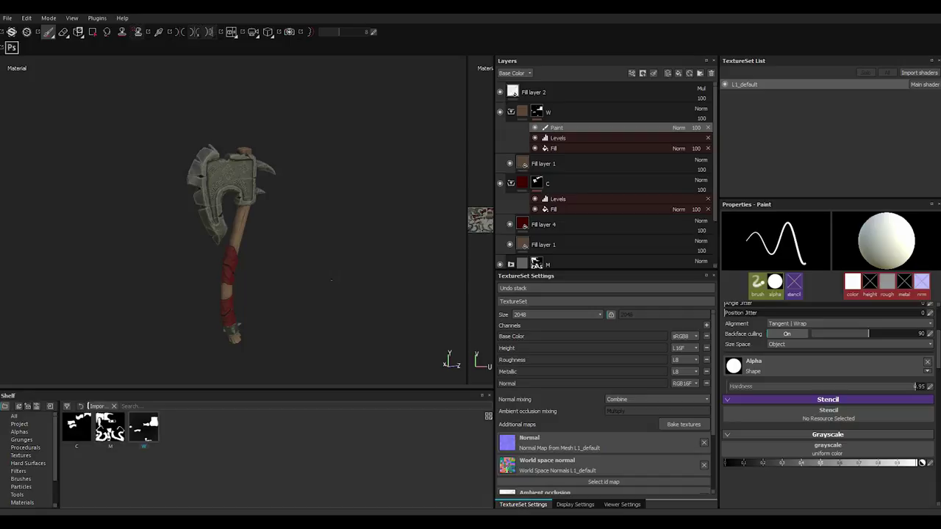
Step: Add Fill layer 5 above Fill layer 4 and give it the Dust Occlusion smart mask
click(564, 225)
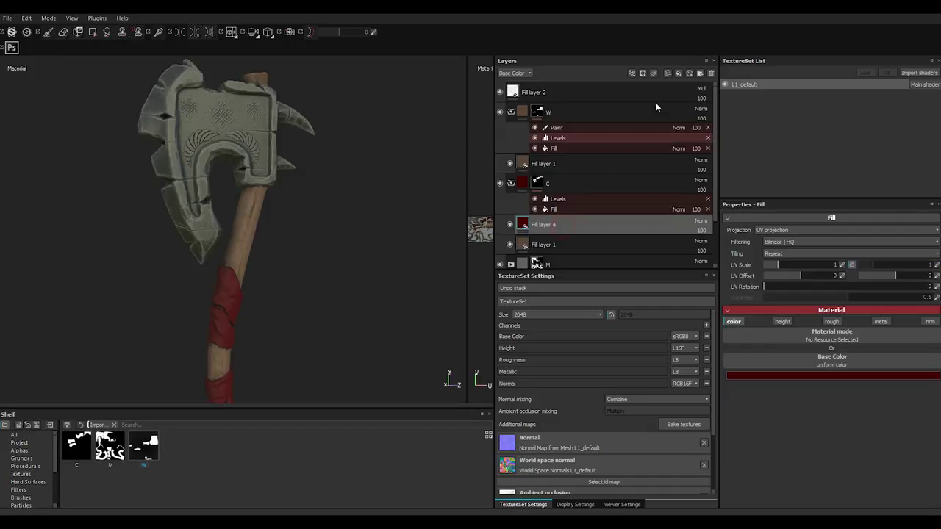
click(683, 73)
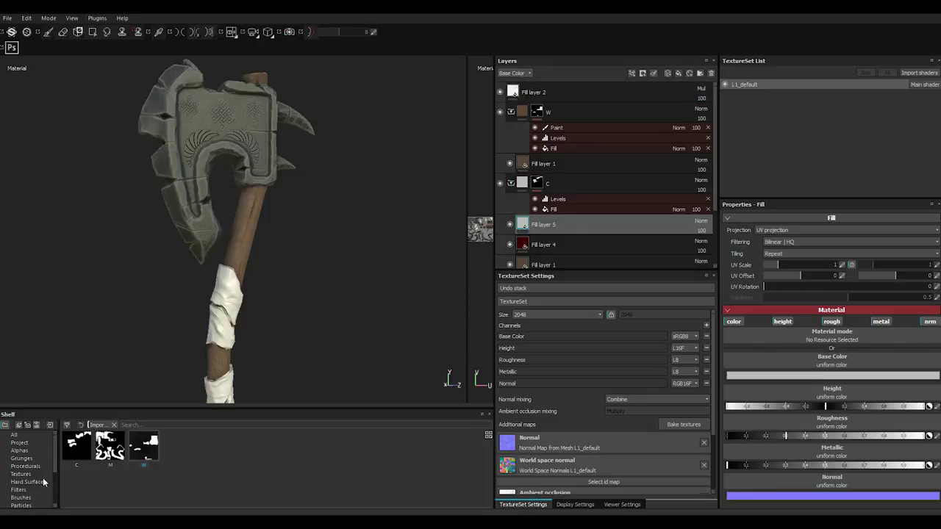
alt+middle_drag(235, 302, 236, 244)
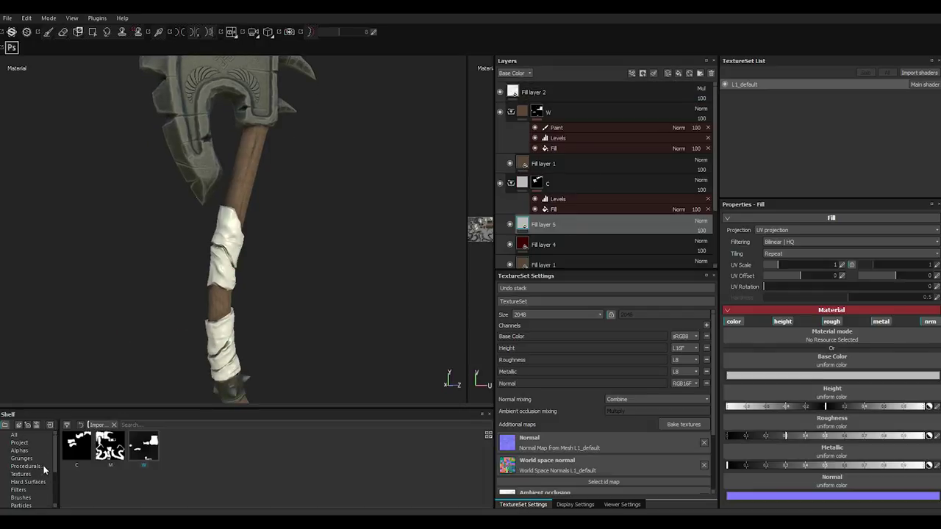
scroll(32, 504, down, 2)
click(31, 498)
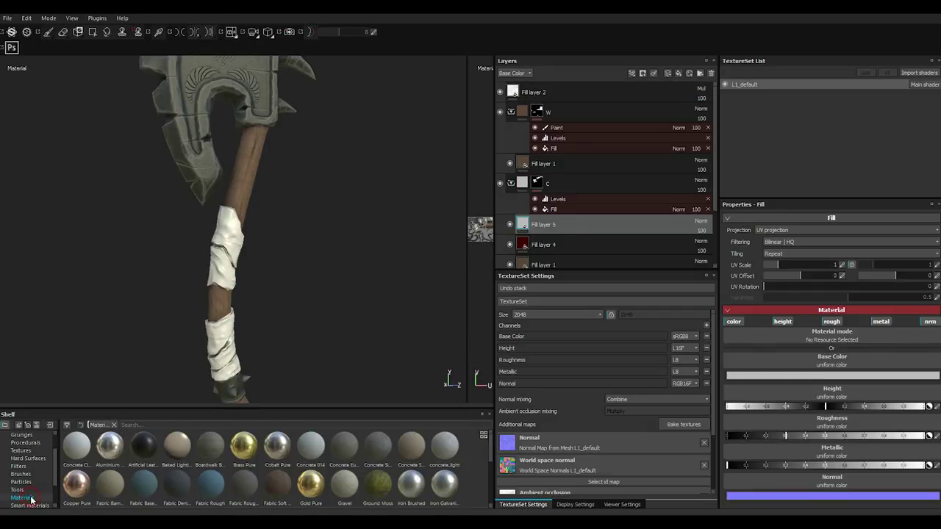
scroll(31, 500, down, 2)
click(33, 490)
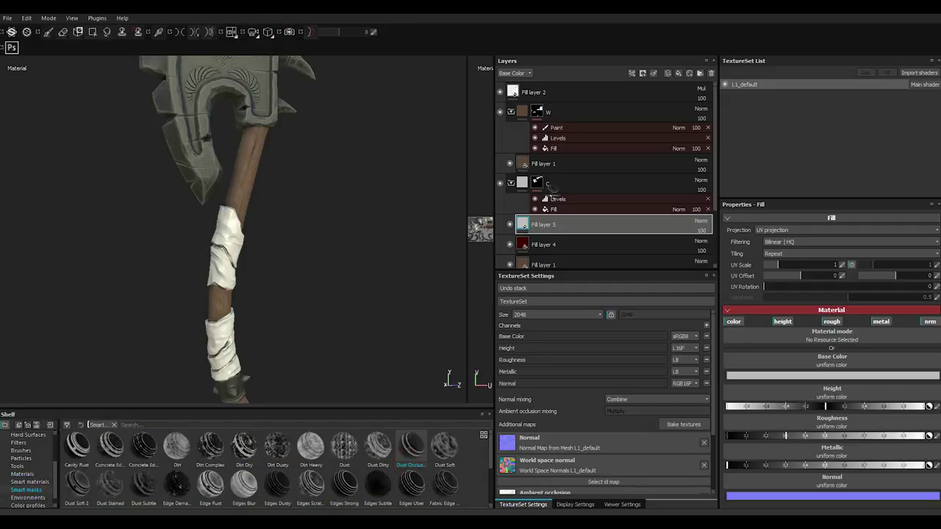
drag(406, 466, 548, 225)
Step: Set the grime layer's roughness to about 0.95 and its base colour to near-black brown (0.039, 0.026, 0.022)
alt+drag(281, 288, 225, 290)
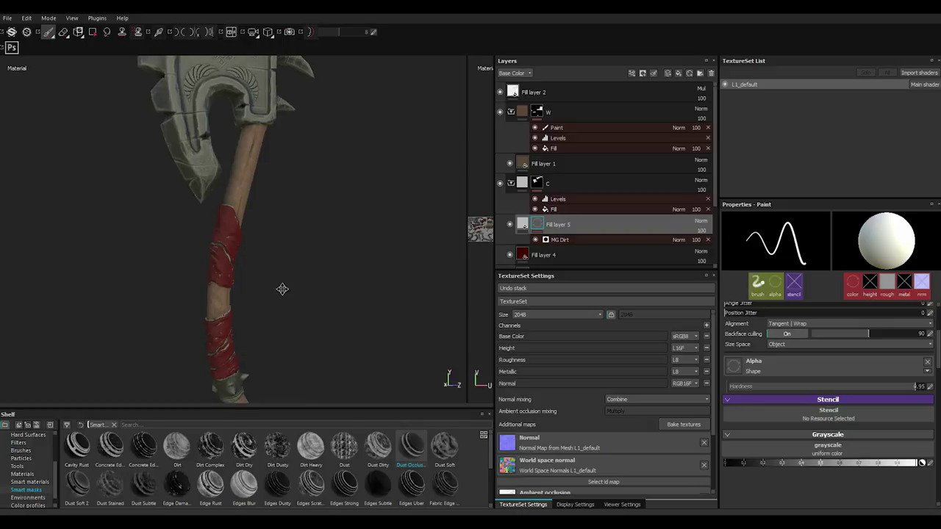
scroll(225, 291, up, 3)
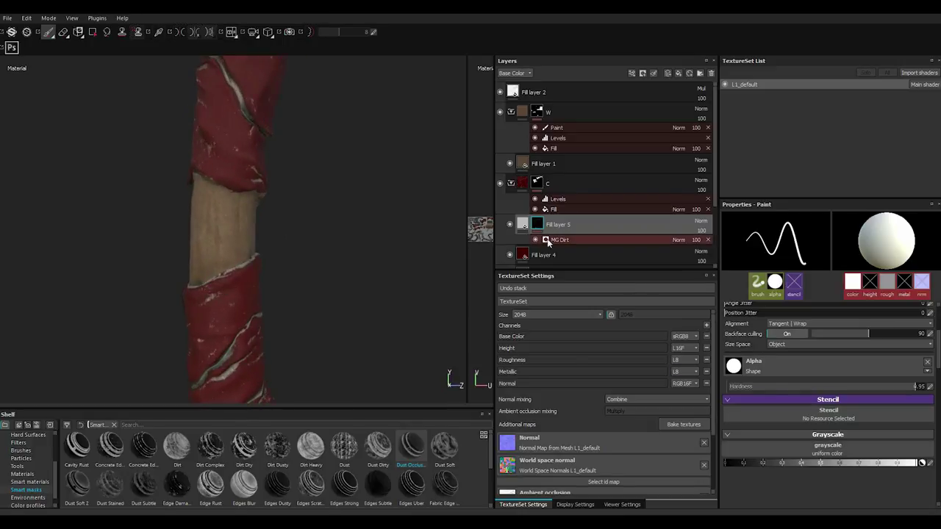
click(522, 225)
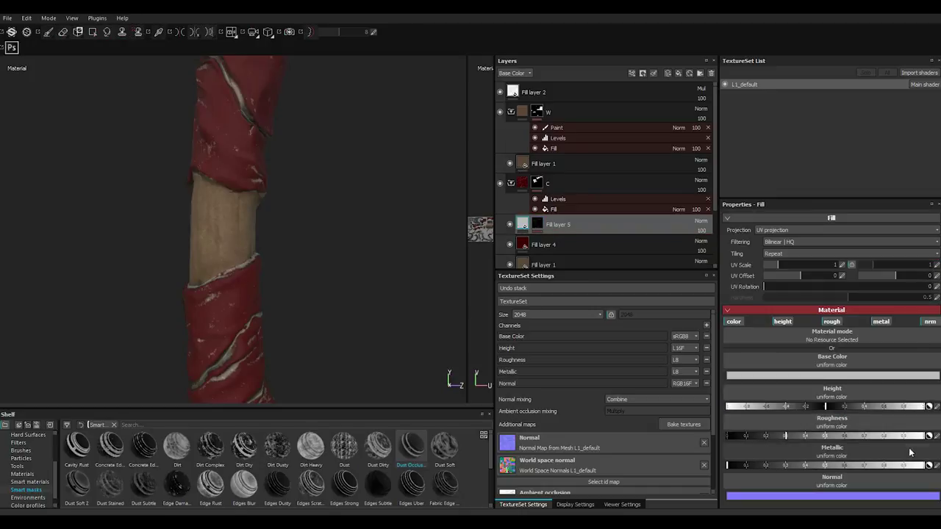
drag(896, 440, 913, 440)
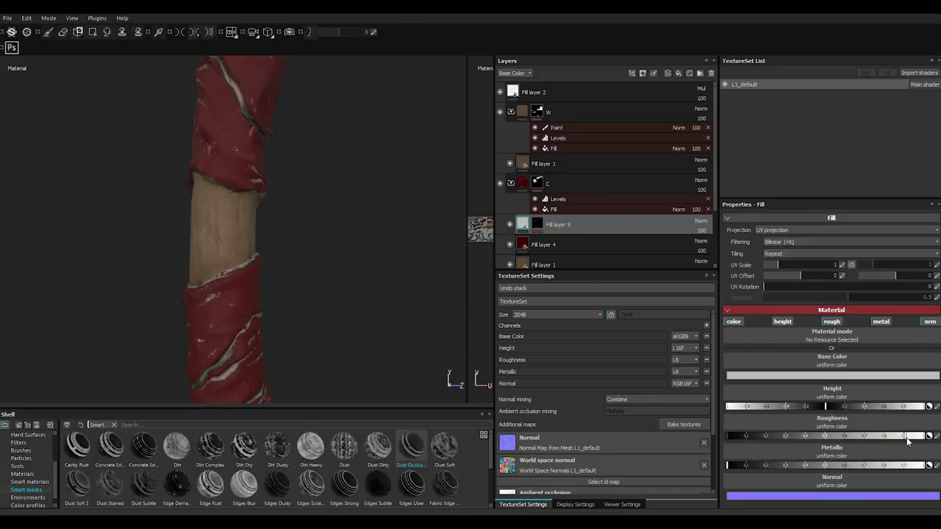
click(735, 375)
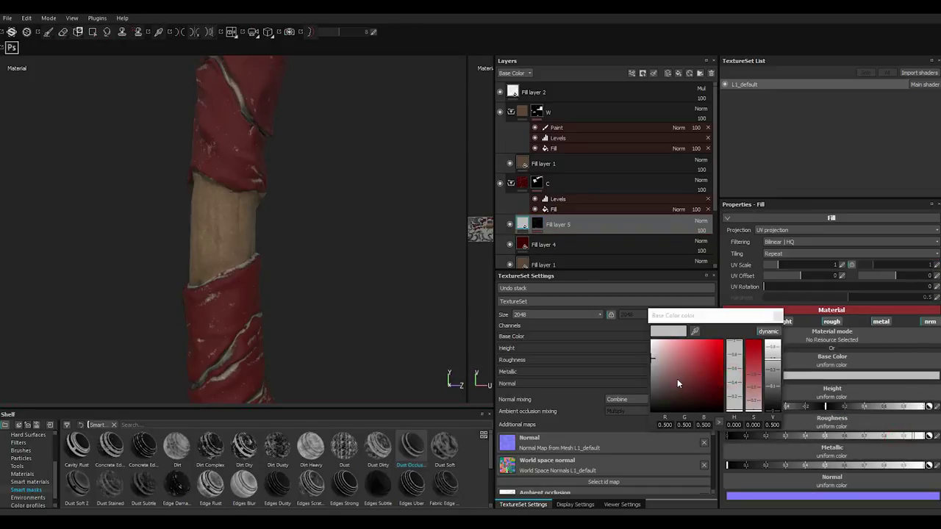
drag(735, 404, 737, 406)
click(680, 383)
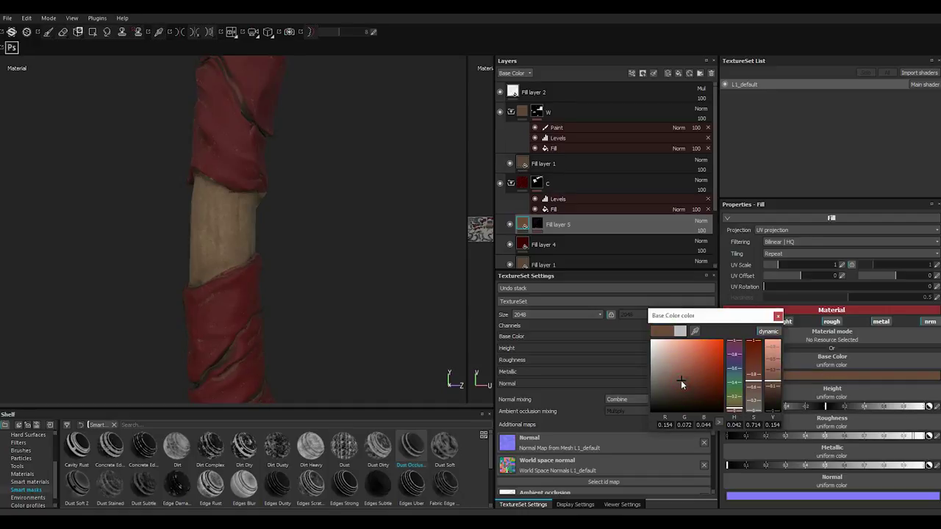
drag(680, 382, 674, 392)
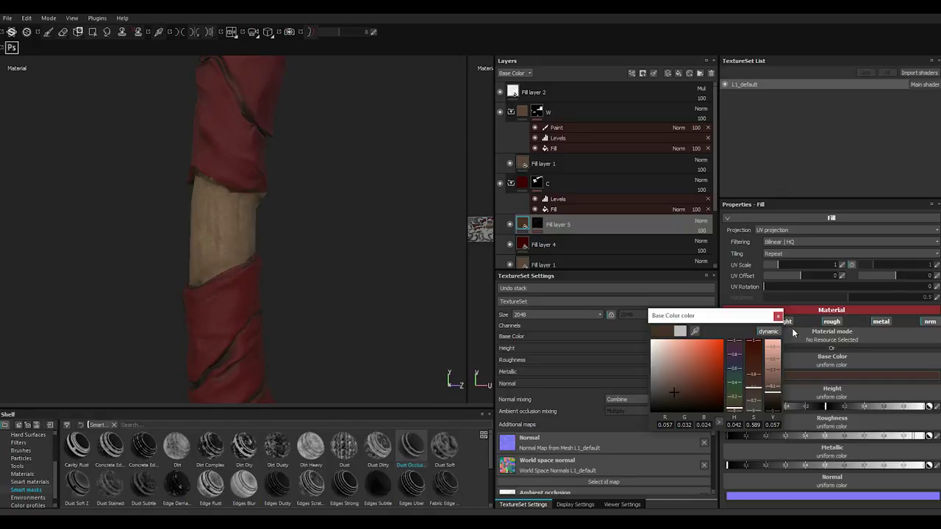
click(665, 396)
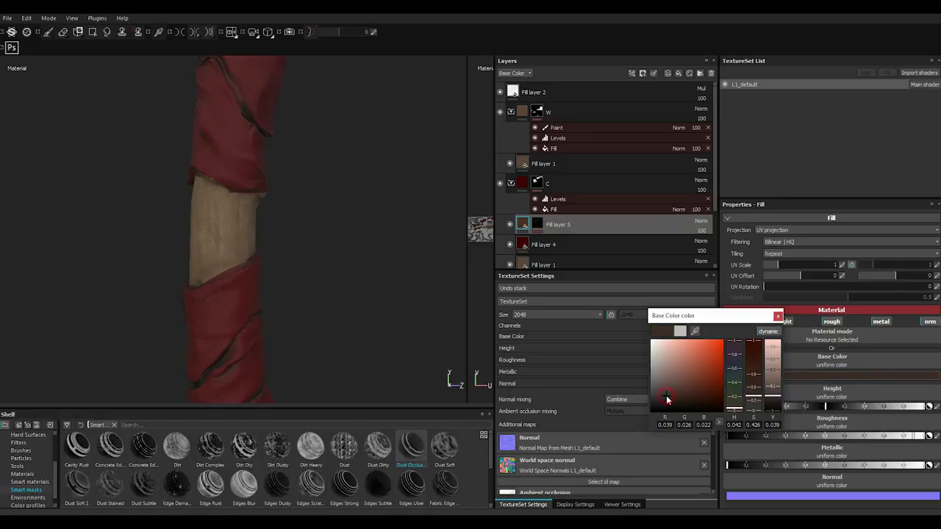
click(778, 316)
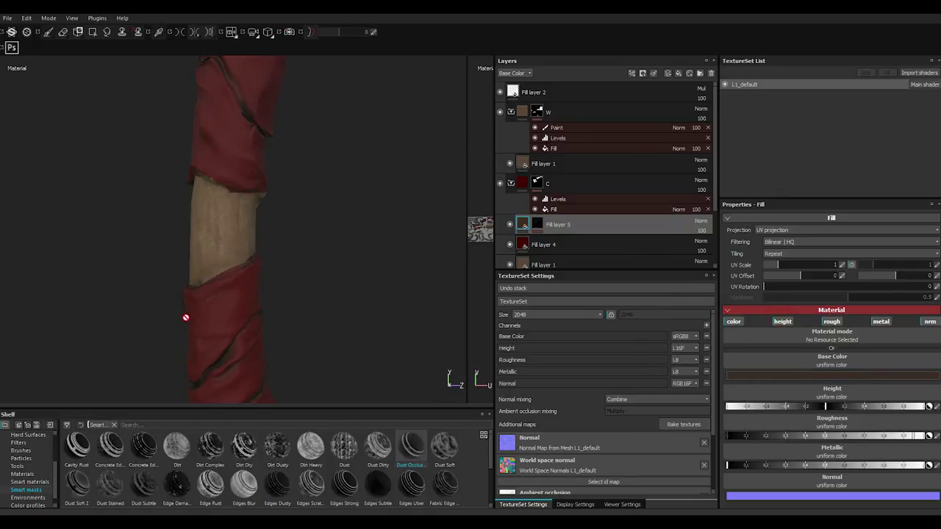
mouse_move(186, 318)
alt+mouse_down()
mouse_move(210, 329)
mouse_move(212, 319)
mouse_move(298, 290)
mouse_move(243, 264)
mouse_move(216, 291)
alt+mouse_up()
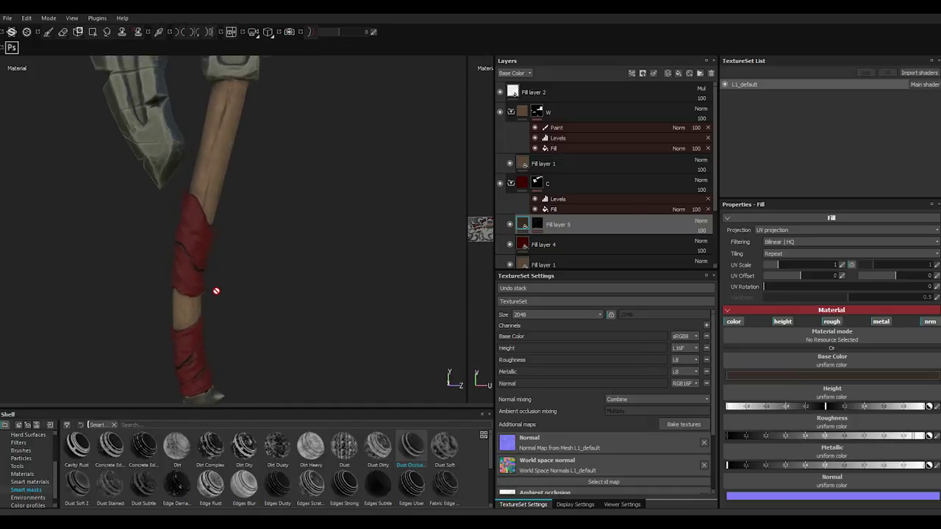
Step: Duplicate Fill layer 5 and apply the Cavity Rust smart mask to the copy
right_click(558, 225)
key(Escape)
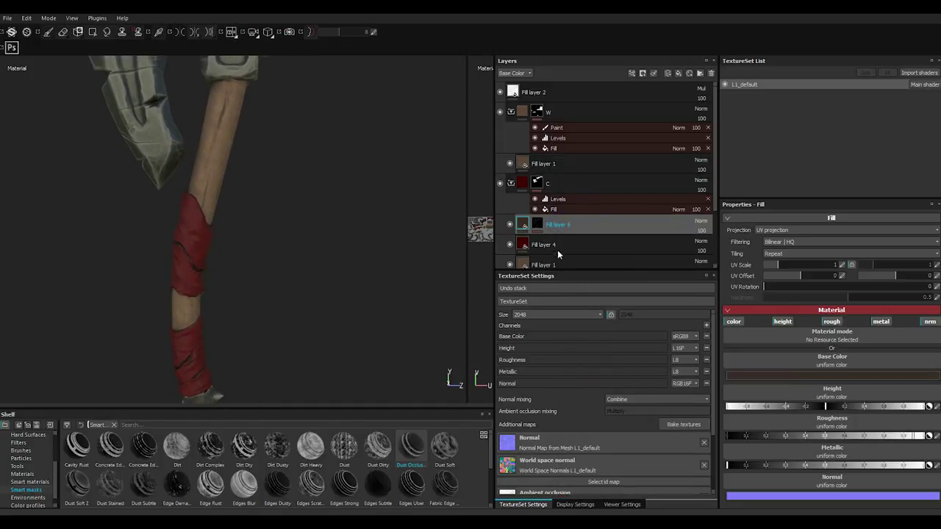
right_click(553, 228)
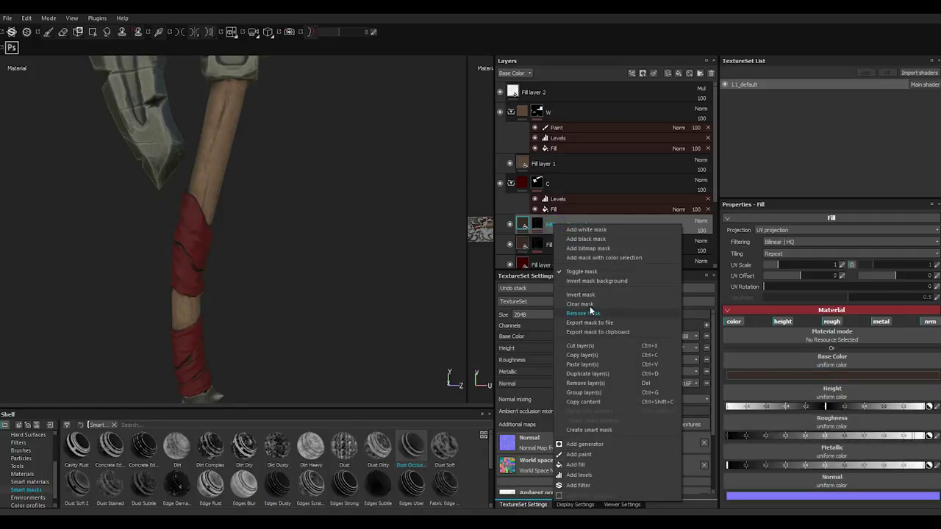
key(ctrl+d)
key(1)
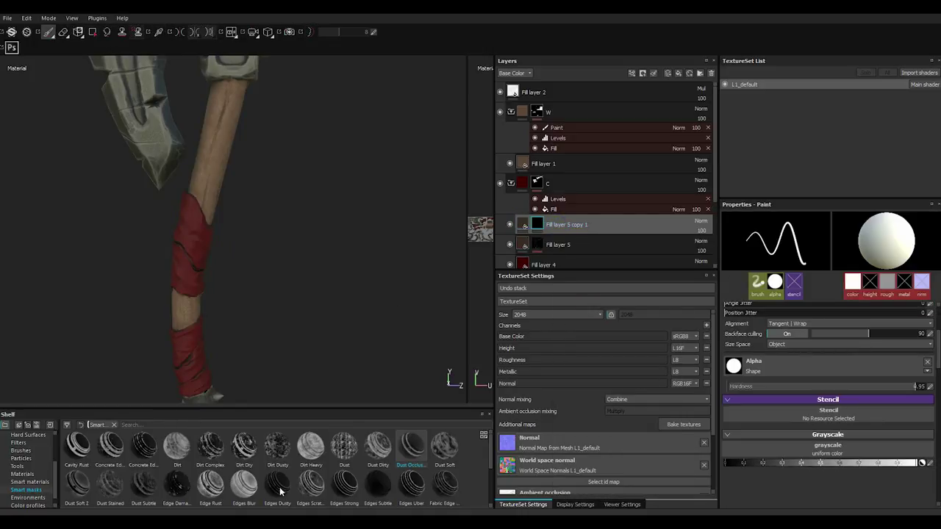
mouse_move(378, 484)
drag(78, 445, 566, 224)
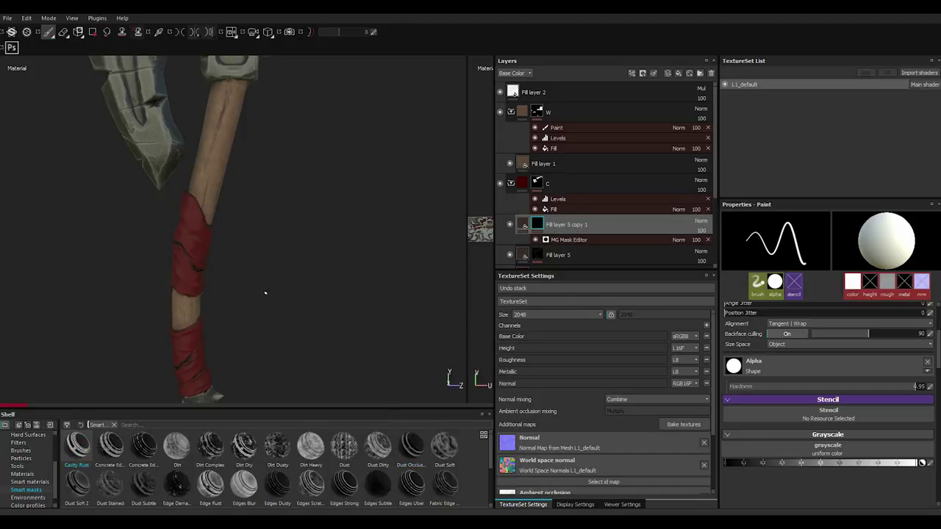
scroll(238, 289, up, 2)
scroll(246, 294, up, 3)
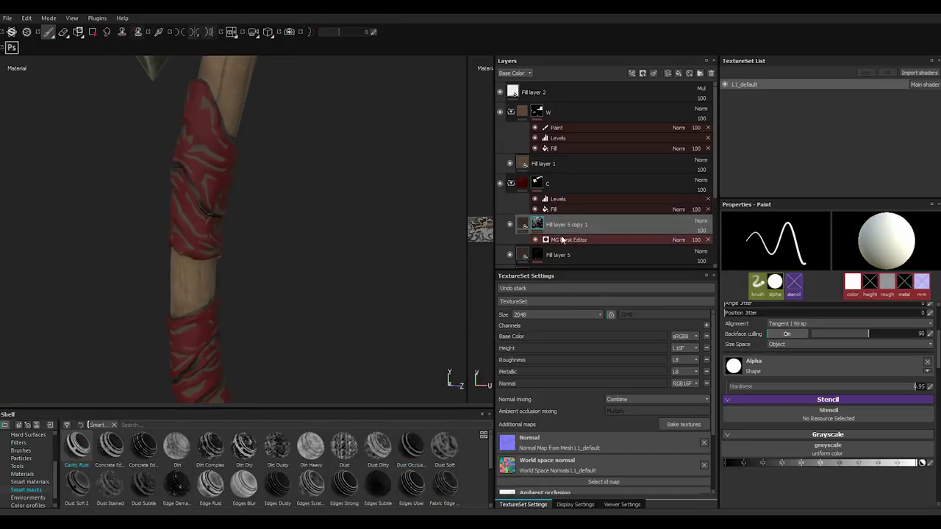
Step: Set the copy's base colour to a lighter grey-brown (0.091, 0.073, 0.068)
click(537, 225)
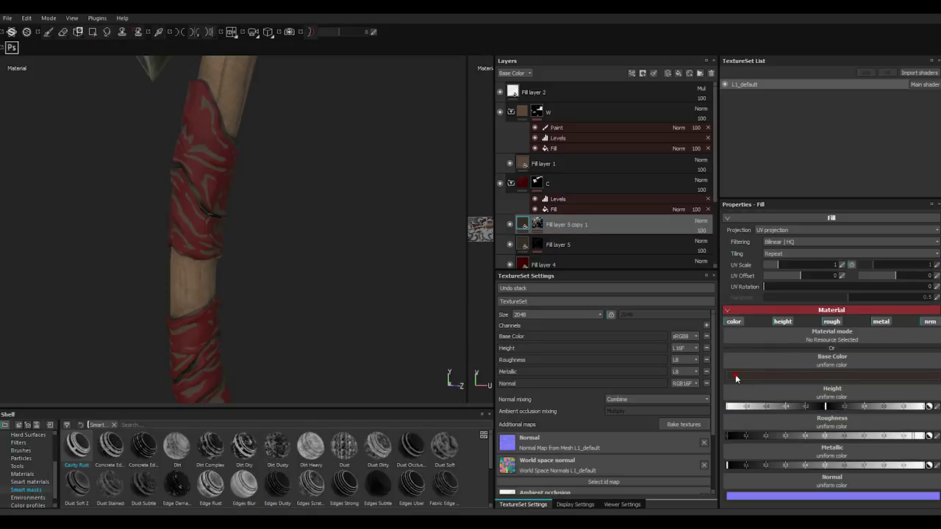
click(735, 376)
drag(673, 394, 658, 405)
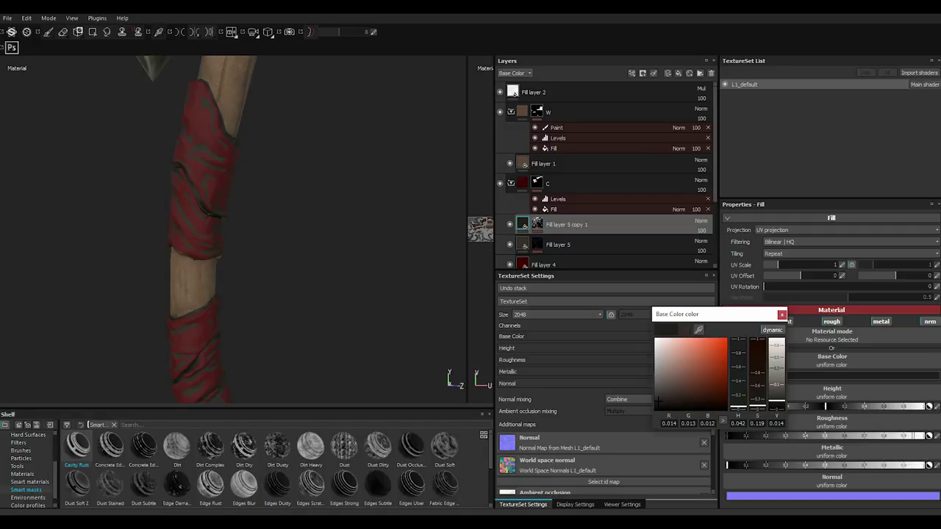
drag(668, 394, 663, 386)
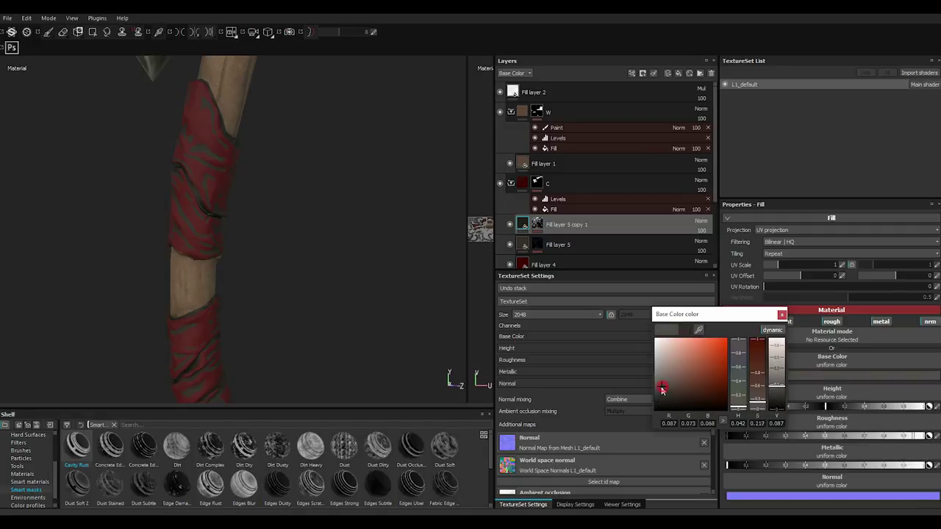
click(782, 314)
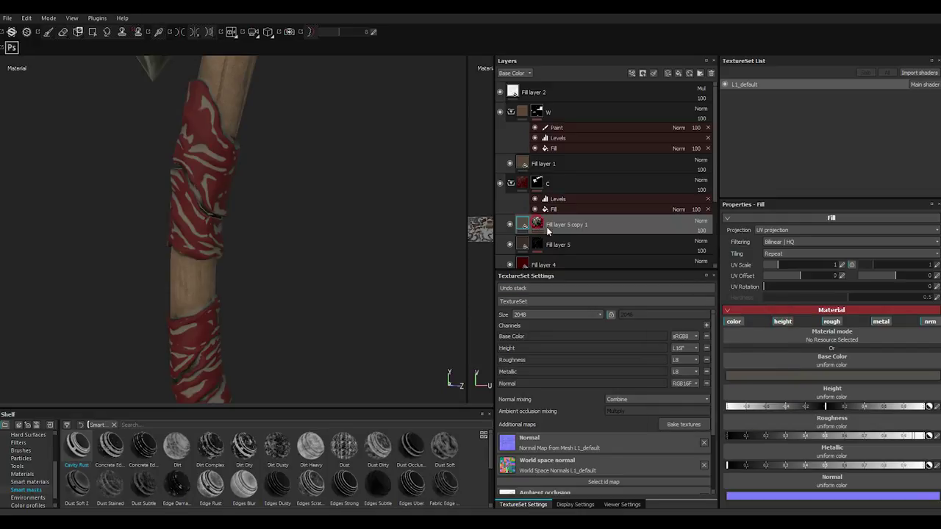
click(539, 225)
Step: Soften the rust mask with Global Blur about 2.9 and begin darkening the copy's base colour
click(581, 239)
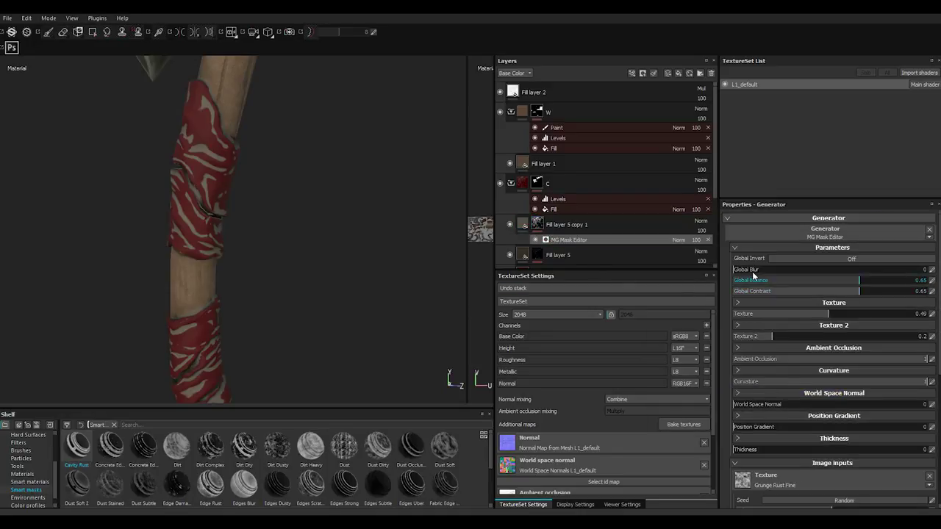
drag(752, 270, 762, 270)
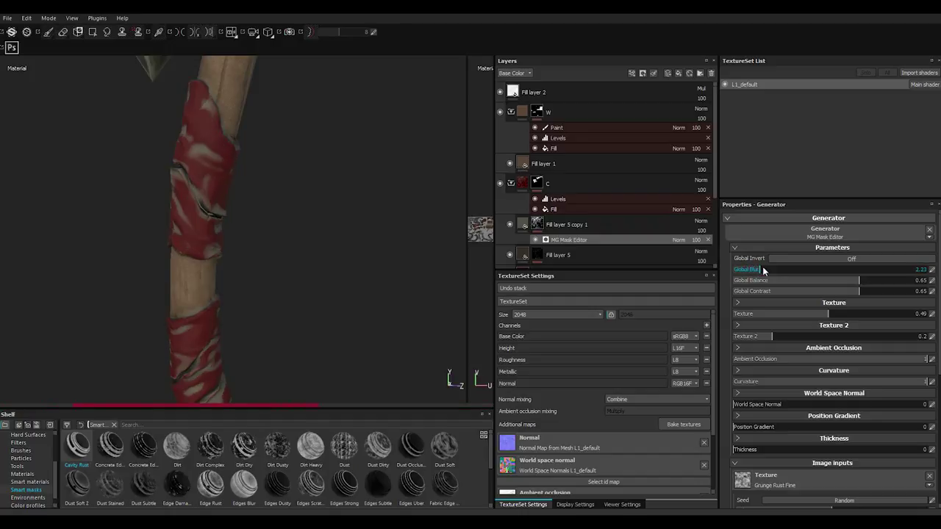
click(527, 229)
click(744, 372)
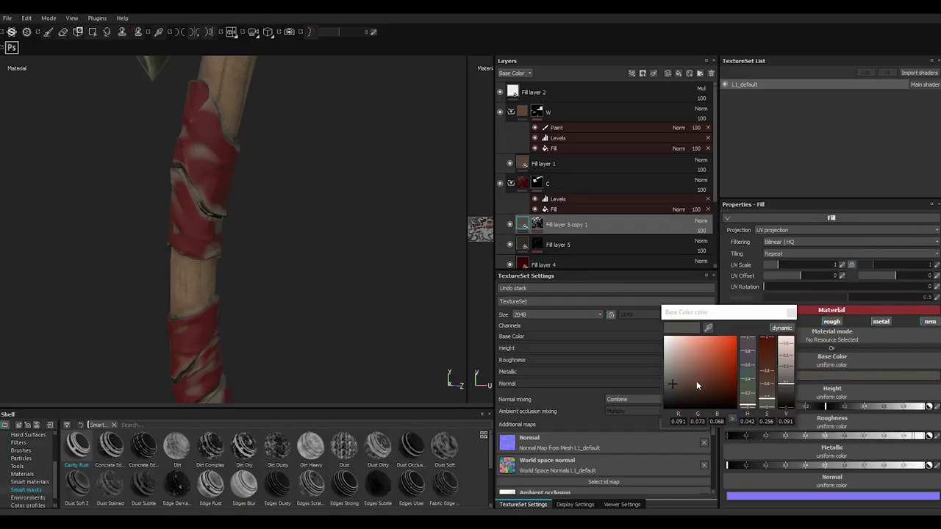
click(682, 380)
click(685, 388)
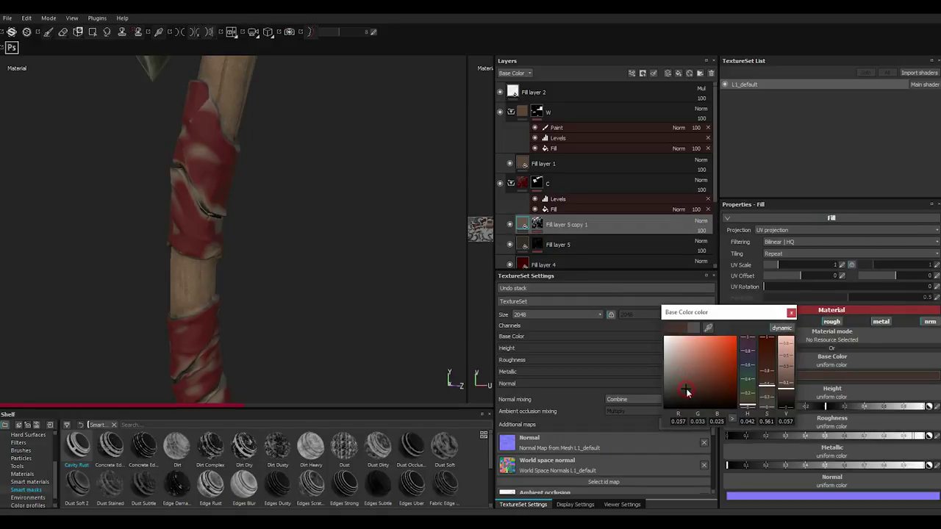
Step: Settle the streaks' base colour on a dark red-brown
mouse_move(225, 296)
middle_down()
mouse_move(219, 284)
mouse_move(245, 287)
mouse_move(245, 311)
mouse_move(275, 300)
mouse_move(268, 324)
middle_up()
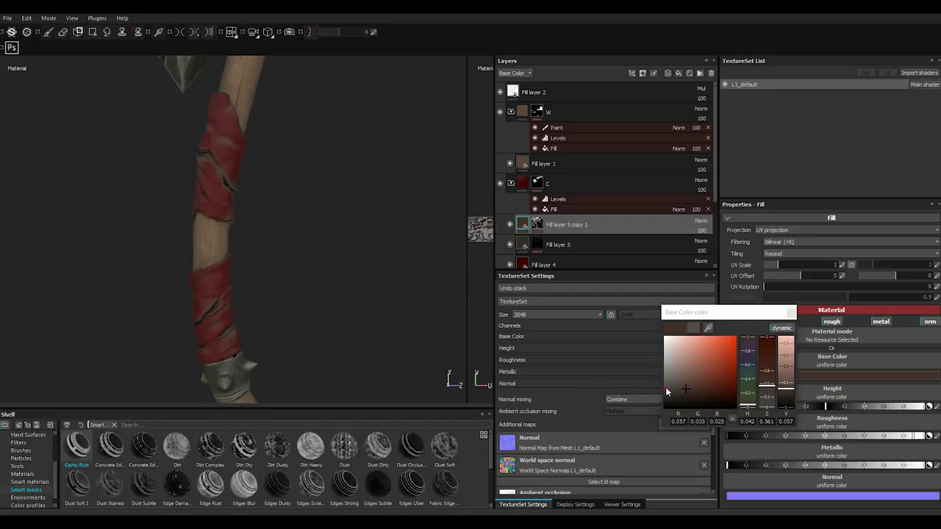
drag(667, 391, 669, 395)
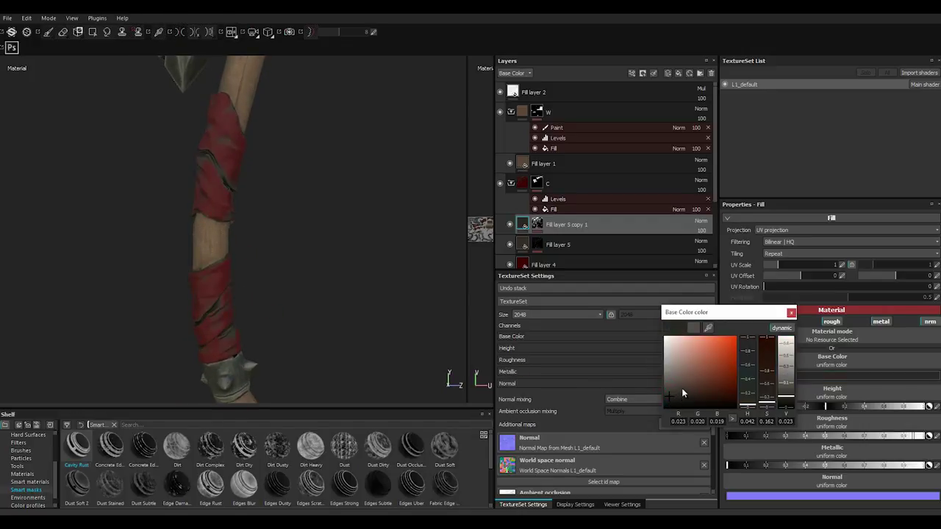
click(668, 394)
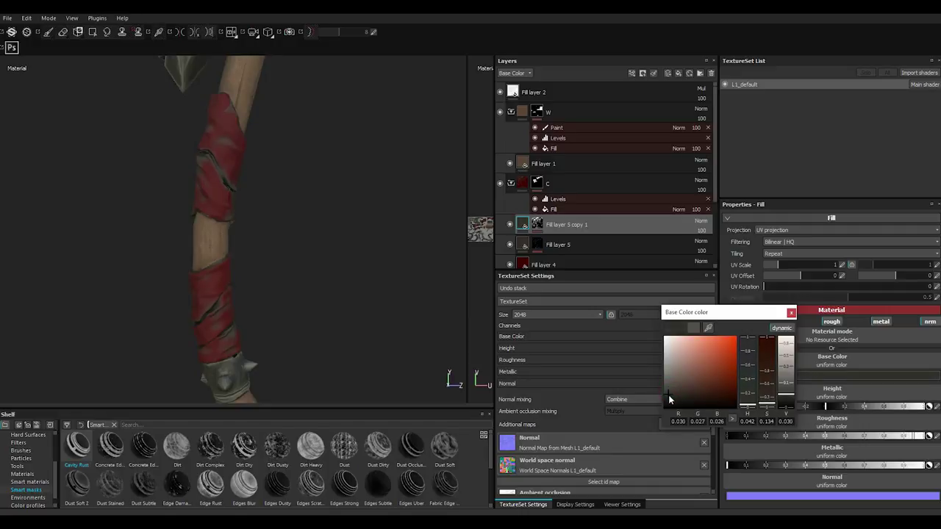
drag(699, 384, 692, 393)
click(791, 314)
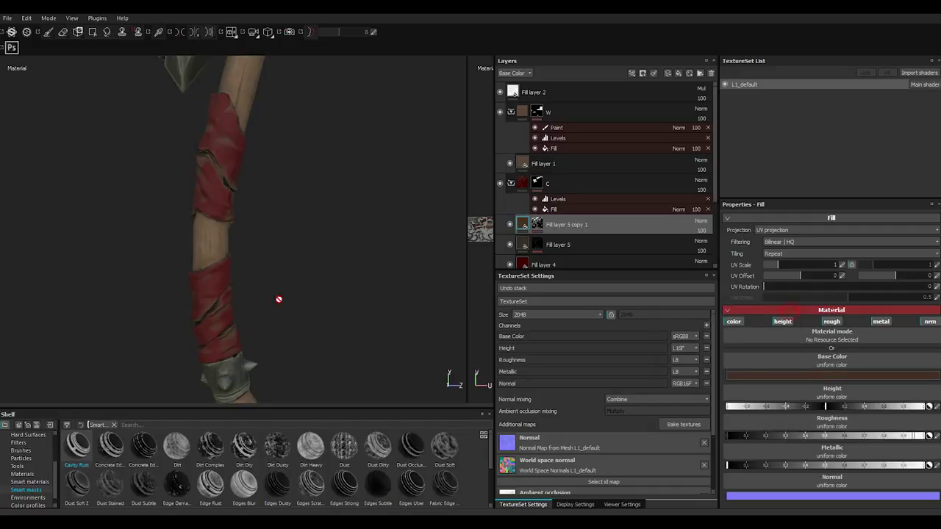
scroll(213, 308, down, 3)
scroll(235, 317, down, 2)
scroll(220, 327, up, 3)
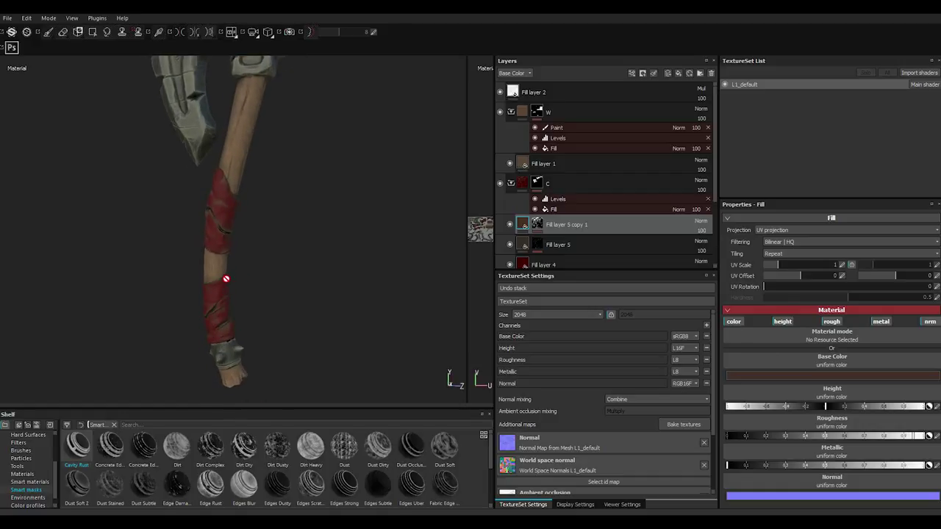
alt+middle_drag(225, 278, 224, 326)
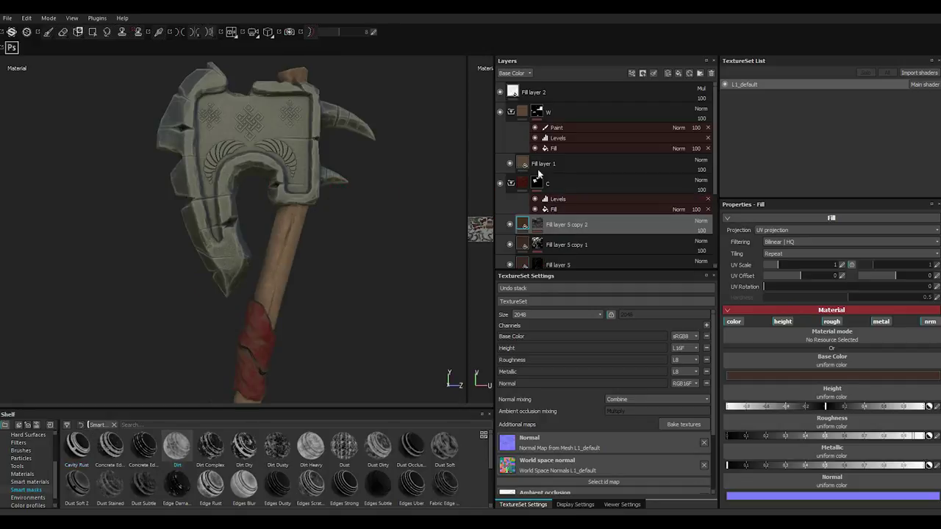
Step: Drop the Plastic Matte material from the Materials shelf onto Fill layer 1
click(538, 170)
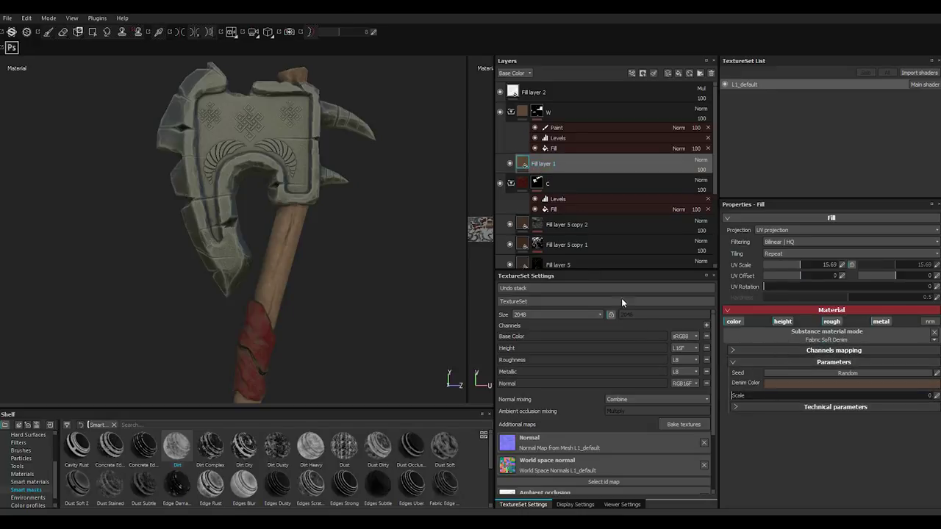
drag(122, 408, 118, 381)
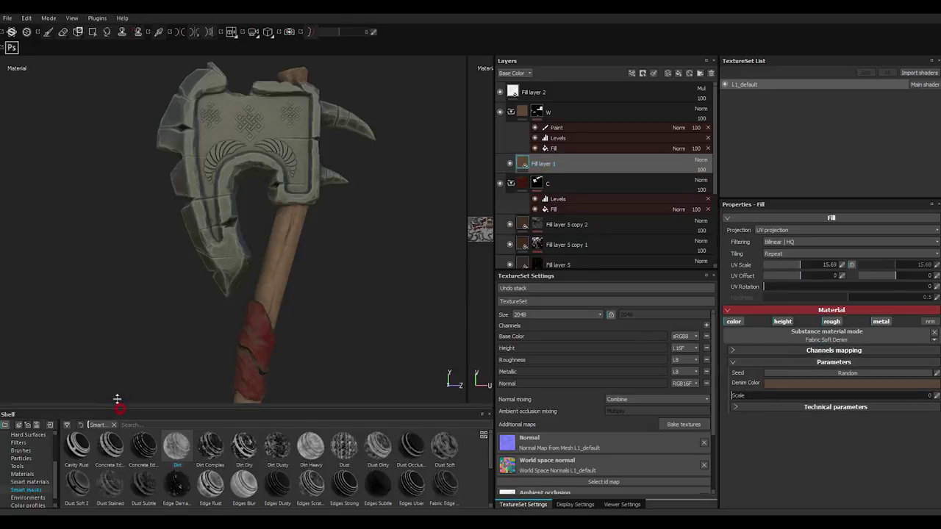
click(30, 469)
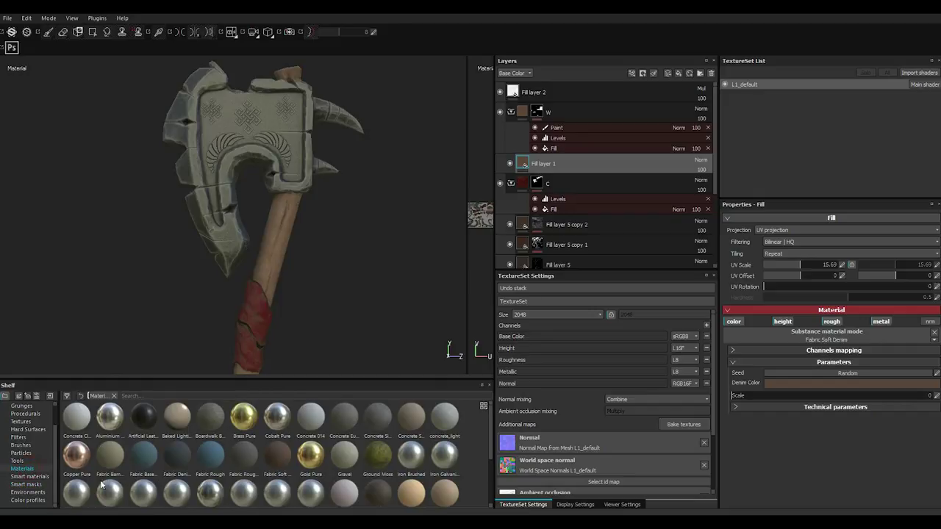
scroll(231, 488, down, 5)
drag(277, 449, 744, 423)
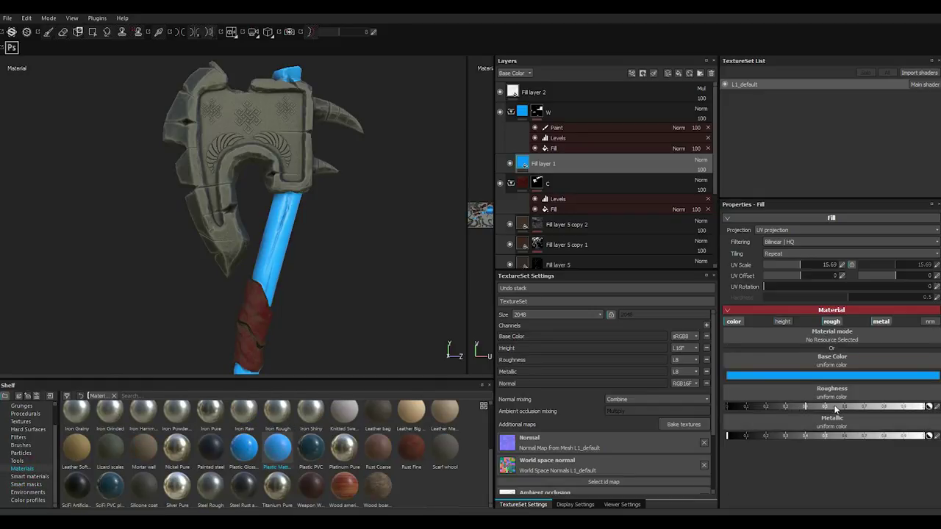
Step: Raise the handle material's roughness and set its base colour to dark brown
drag(842, 409, 872, 409)
drag(881, 408, 886, 407)
click(739, 379)
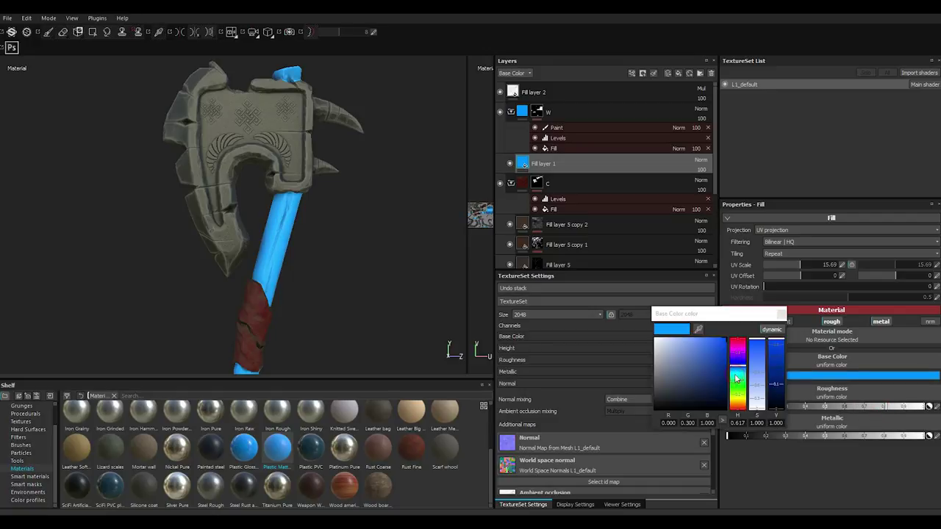
click(668, 386)
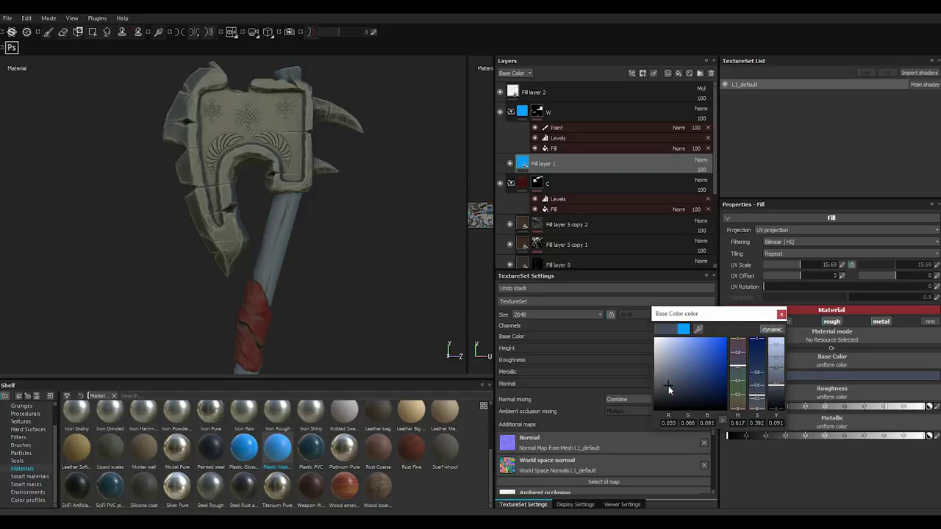
drag(738, 388, 742, 409)
mouse_move(684, 383)
mouse_down()
mouse_move(688, 398)
mouse_move(684, 390)
mouse_up()
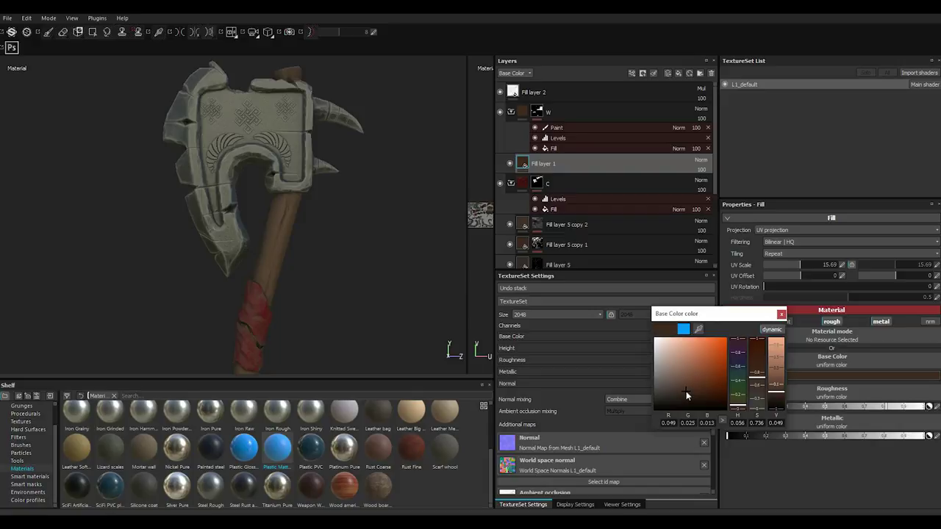
click(781, 316)
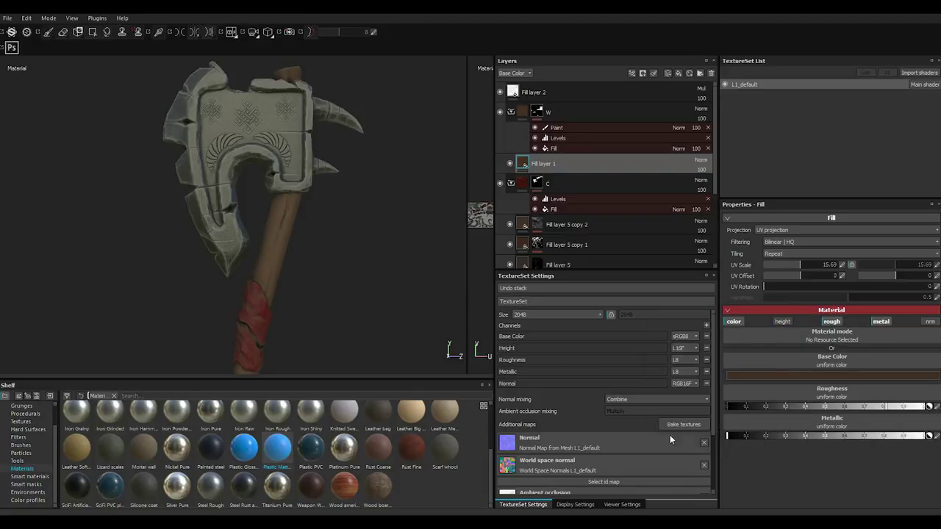
scroll(160, 254, down, 3)
alt+drag(251, 318, 294, 265)
scroll(294, 265, up, 2)
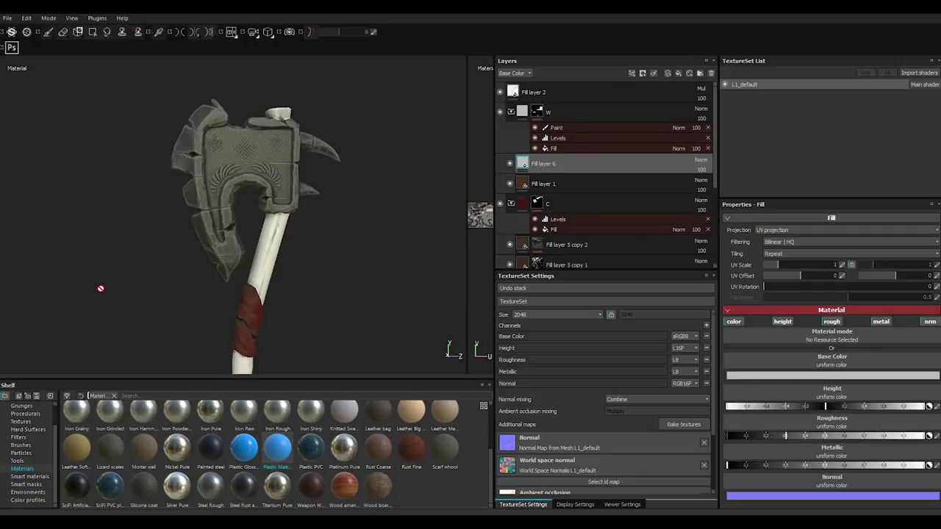
Step: Apply the Dust Occlusion smart mask to Fill layer 6
click(39, 484)
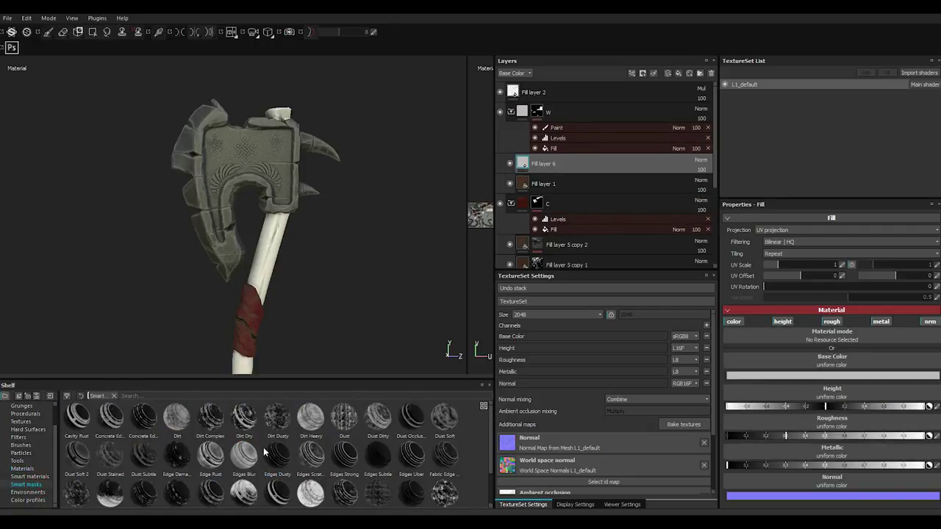
drag(412, 423, 559, 163)
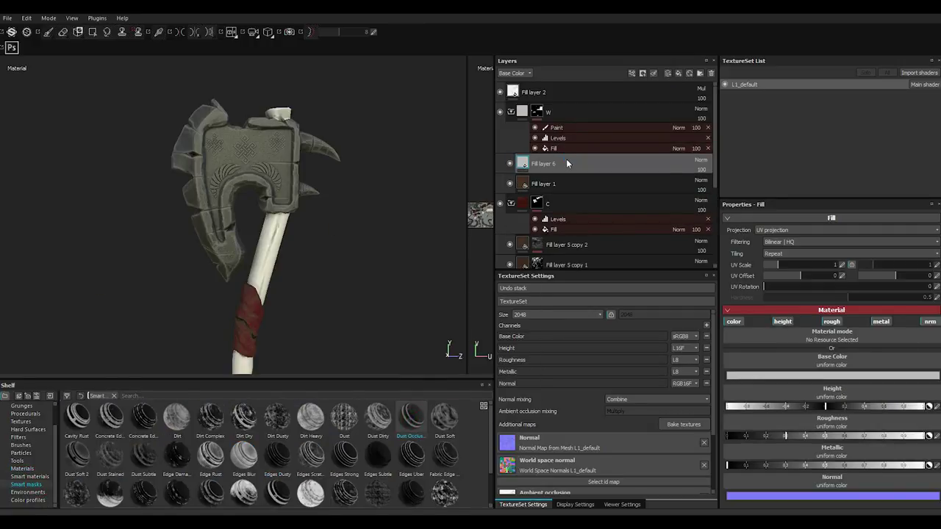
scroll(345, 198, up, 3)
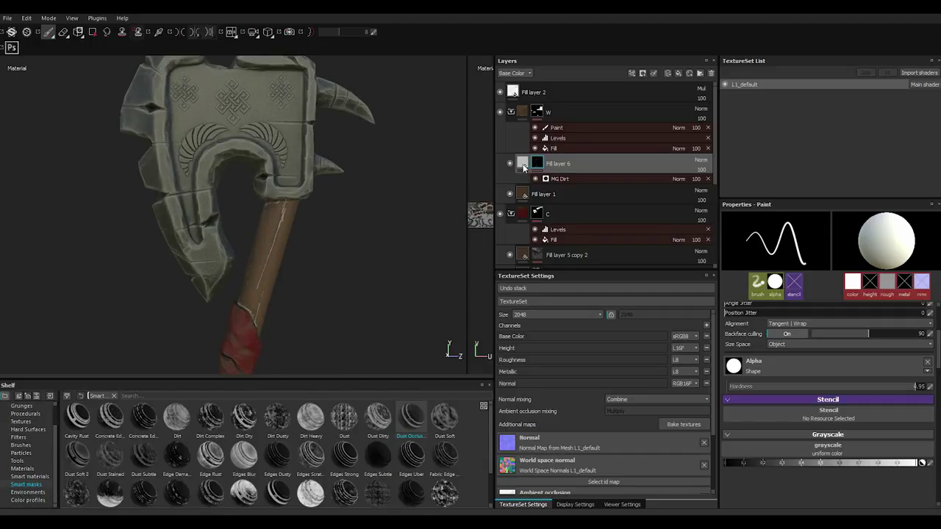
Step: Make the dirt layer near-black with roughness almost at full
click(522, 163)
click(733, 376)
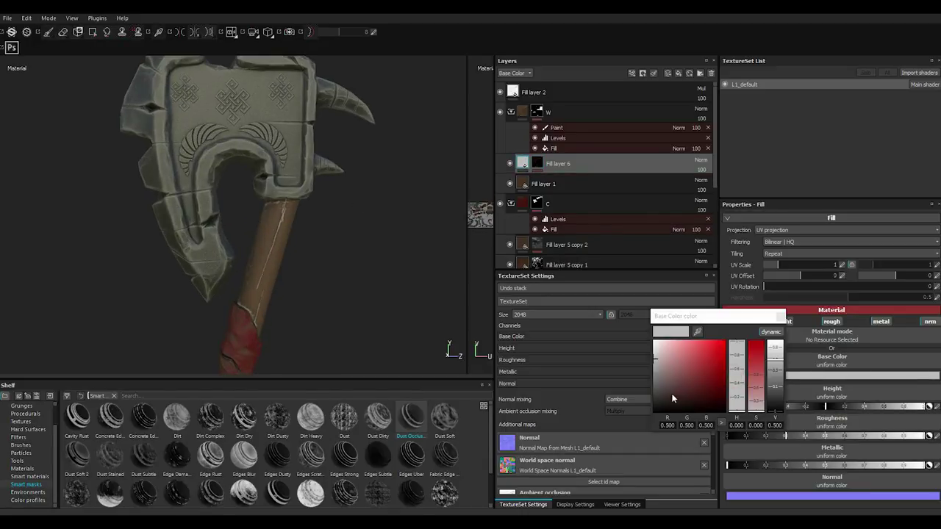
drag(671, 396, 657, 400)
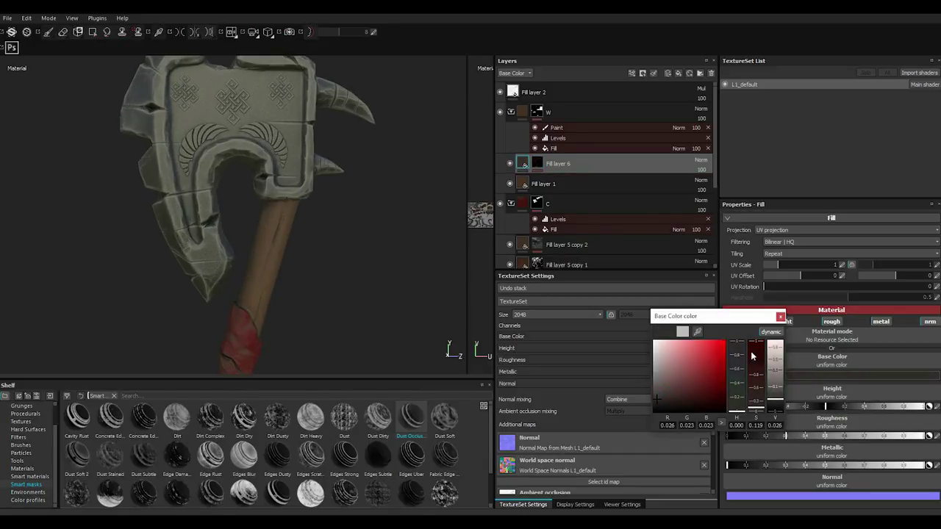
click(780, 316)
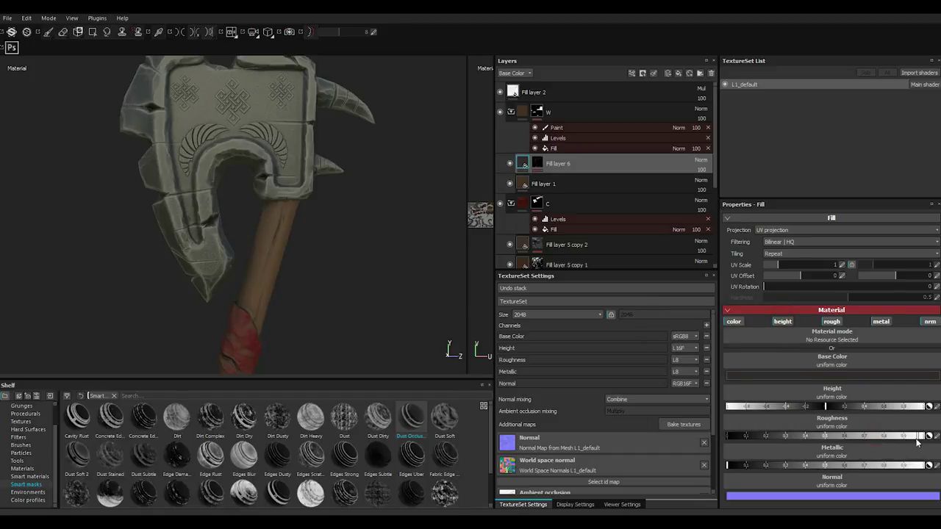
click(919, 435)
Step: Raise the MG Dirt generator's Dirt Level from 0.51 to 0.57
alt+drag(265, 305, 295, 298)
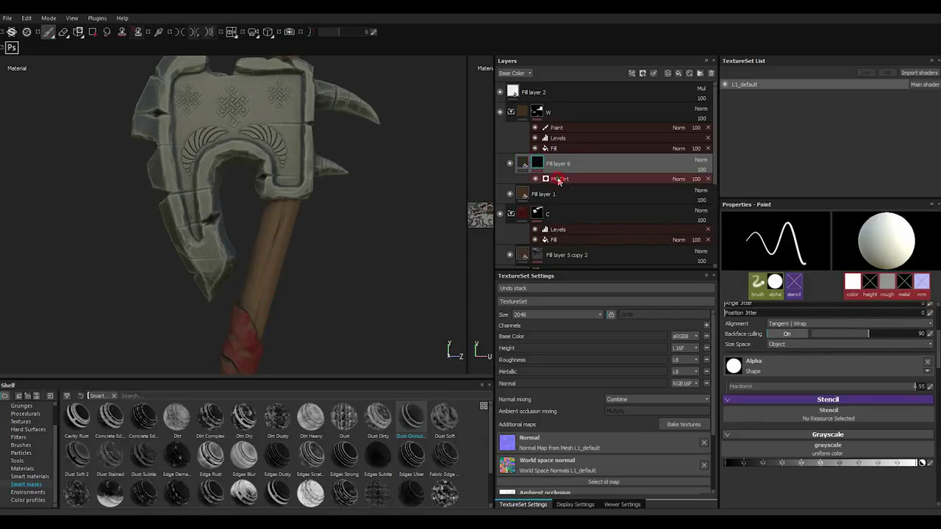
click(825, 281)
drag(832, 283, 843, 282)
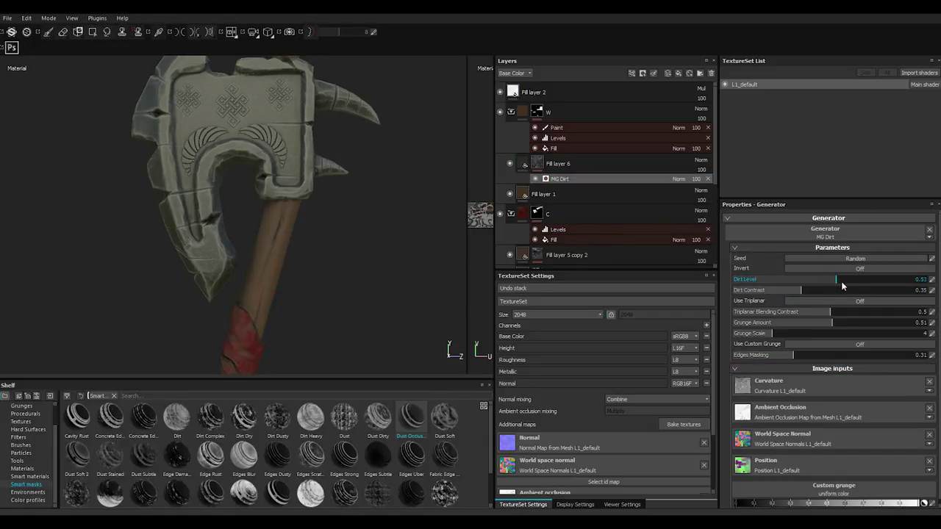
mouse_move(256, 269)
alt+mouse_down()
mouse_move(287, 262)
mouse_move(287, 272)
alt+mouse_up()
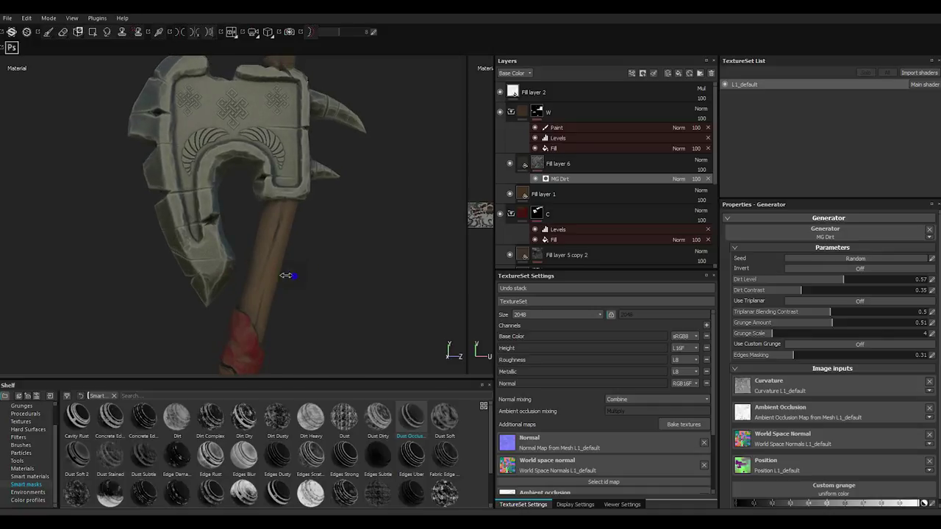
shift+right_drag(287, 273, 290, 279)
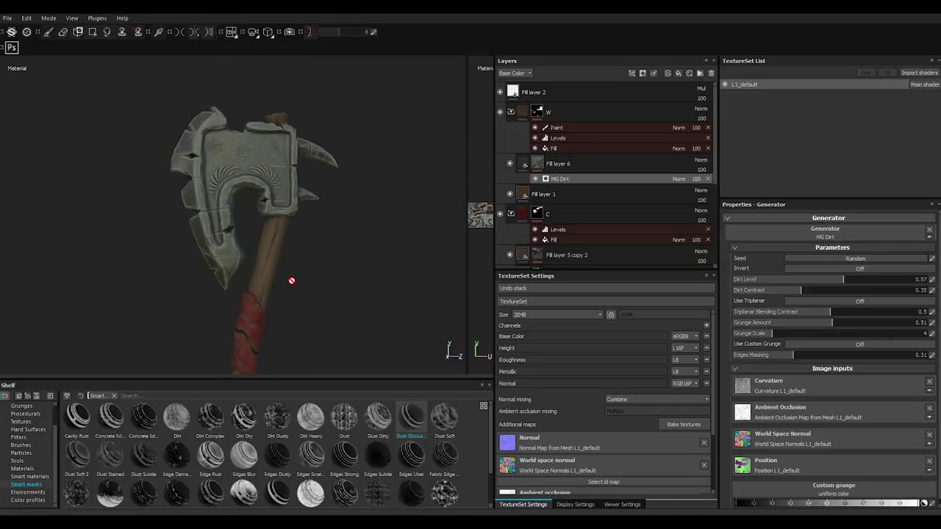
Step: Duplicate the dirt fill layer and remove the copy's inherited mask
alt+drag(272, 273, 309, 242)
click(632, 167)
key(1)
right_click(610, 168)
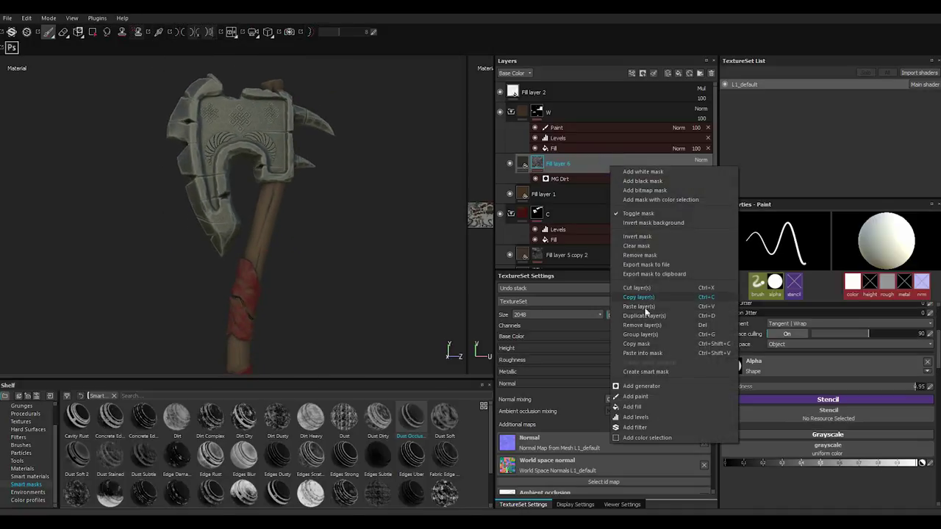
click(640, 316)
right_click(554, 163)
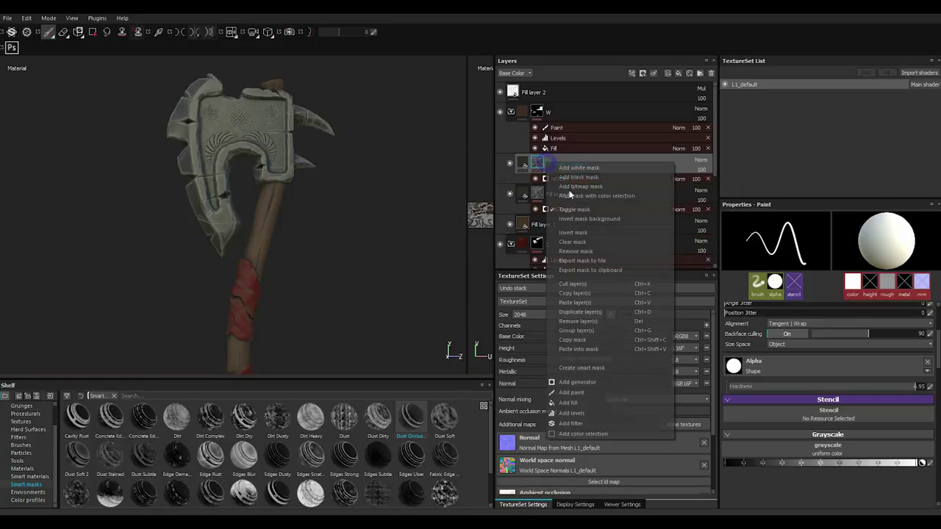
click(576, 250)
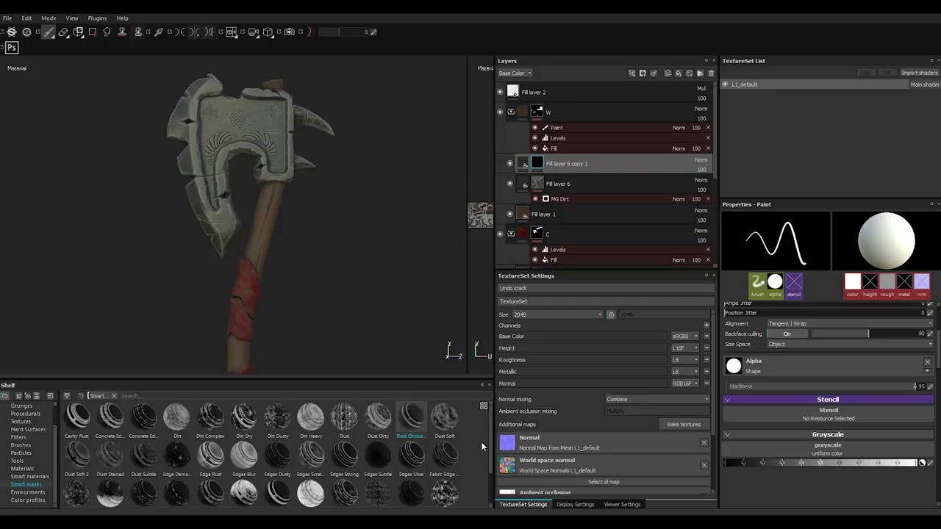
Step: Apply an edge scratches mask to the copy, with MG Metal Edge Wear Wear Level at 0.44
click(486, 446)
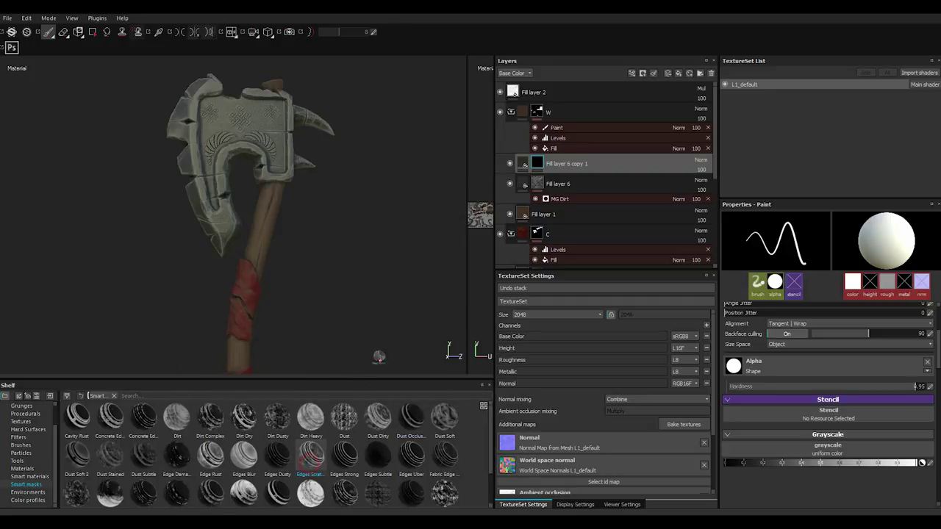
drag(310, 467, 563, 165)
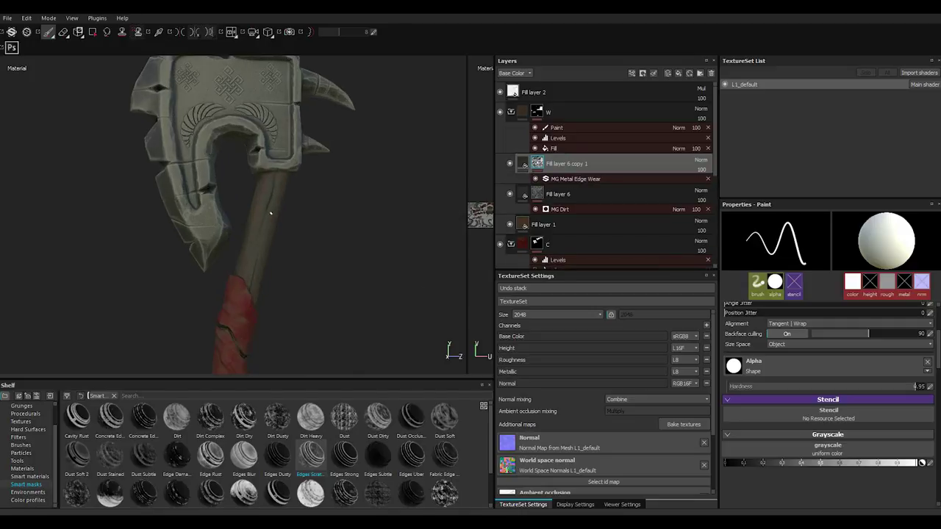
scroll(272, 211, up, 5)
click(565, 179)
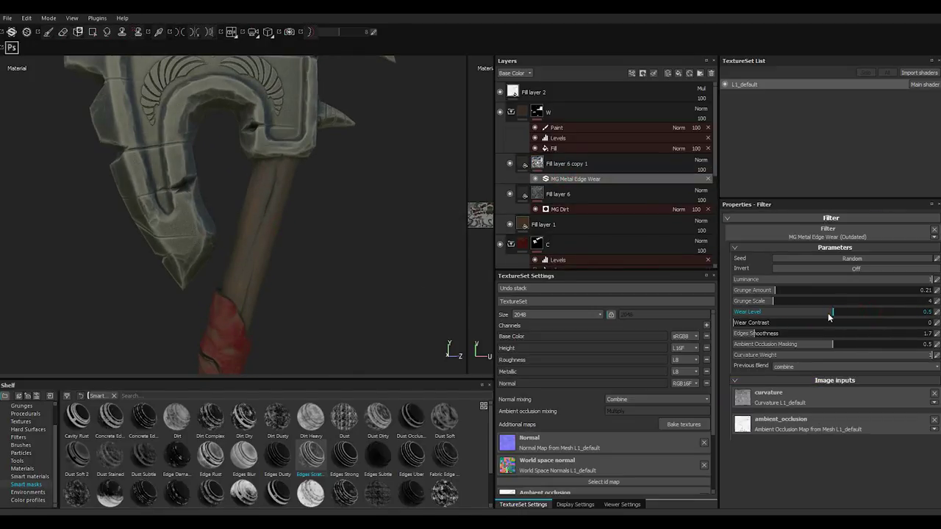
drag(829, 316, 821, 312)
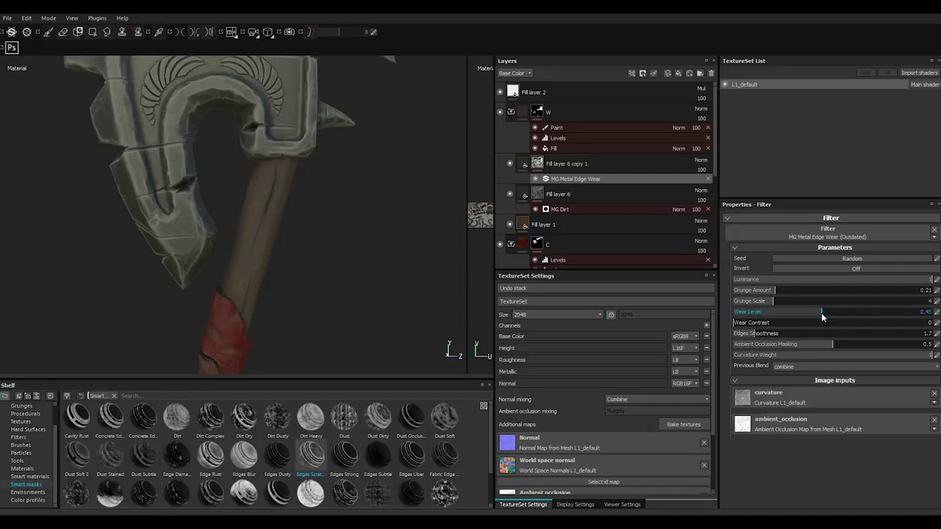
Step: Set the edge wear layer's base colour to brown-orange
click(522, 164)
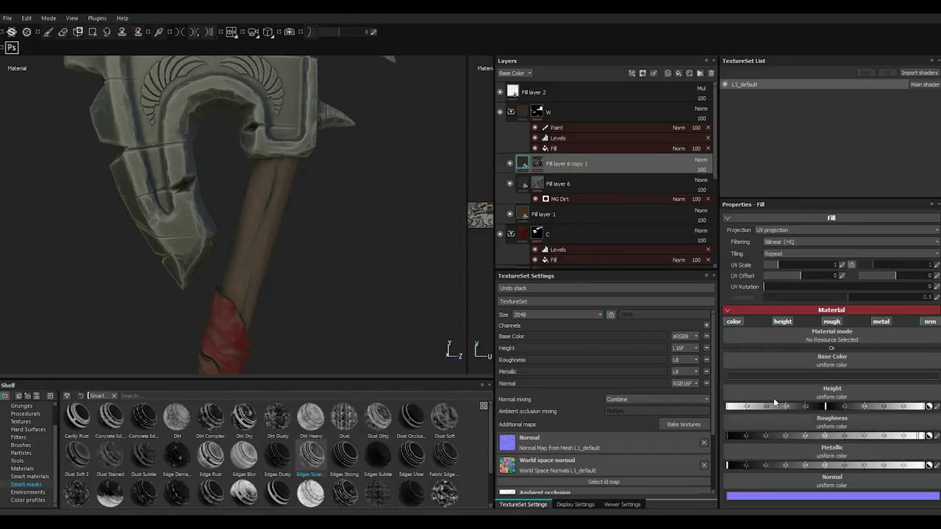
click(740, 375)
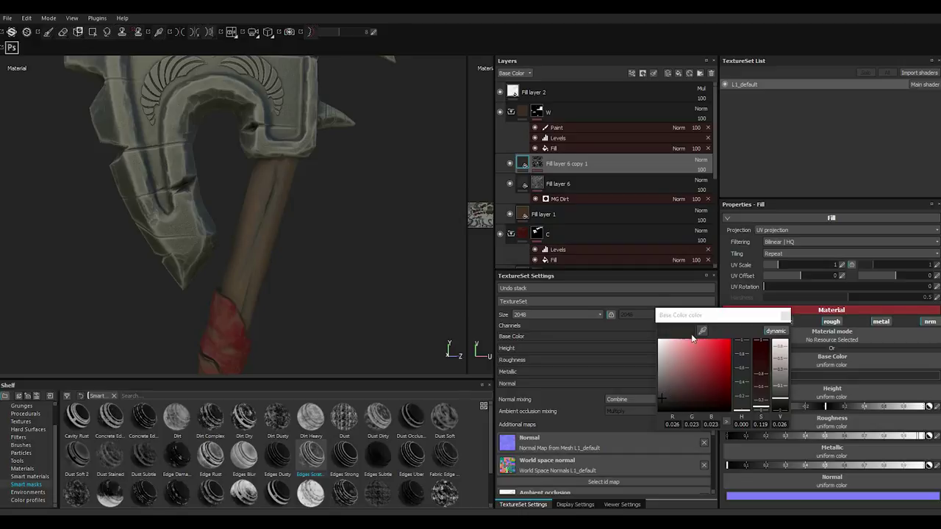
drag(692, 340, 681, 387)
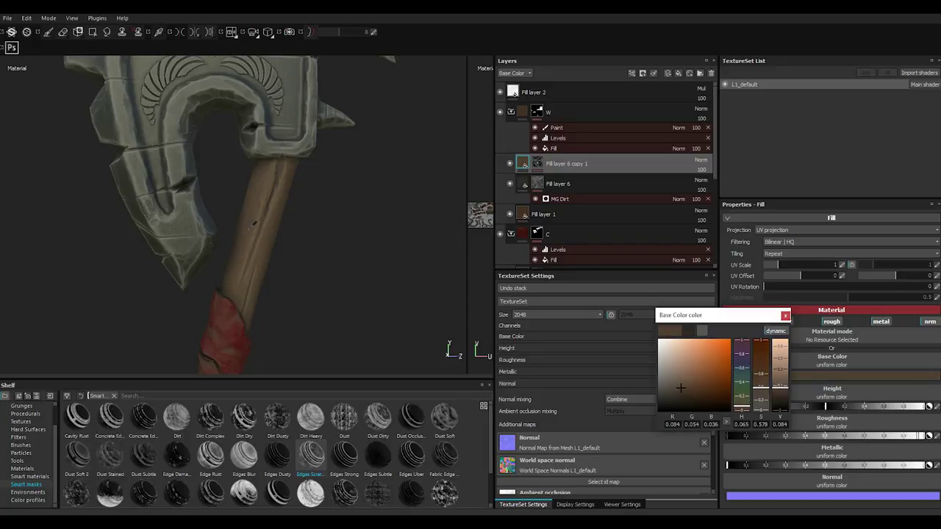
click(786, 317)
mouse_move(243, 238)
alt+mouse_down()
mouse_move(212, 252)
mouse_move(238, 301)
mouse_move(243, 187)
mouse_move(256, 185)
mouse_move(248, 286)
alt+mouse_up()
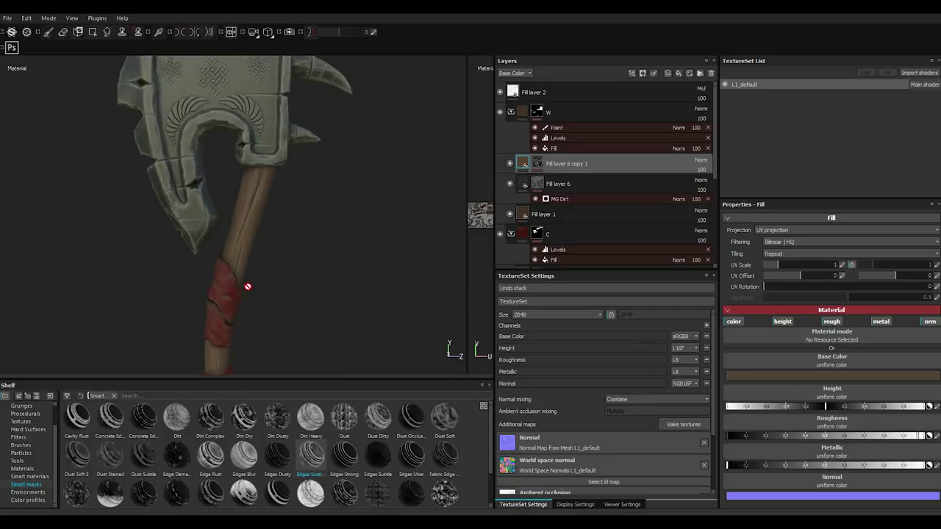
Step: Raise the MG Metal Edge Wear Wear Level to 0.52 and inspect the worn edges
key(1)
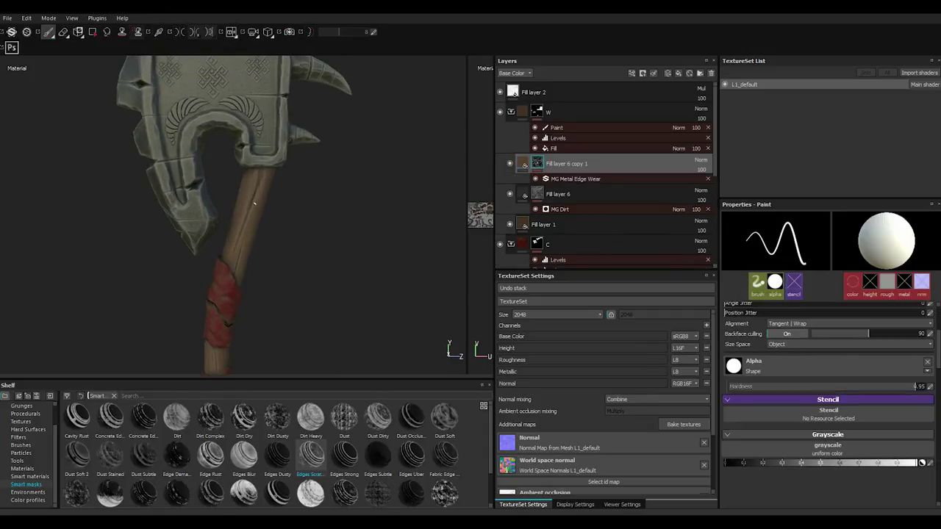
click(597, 179)
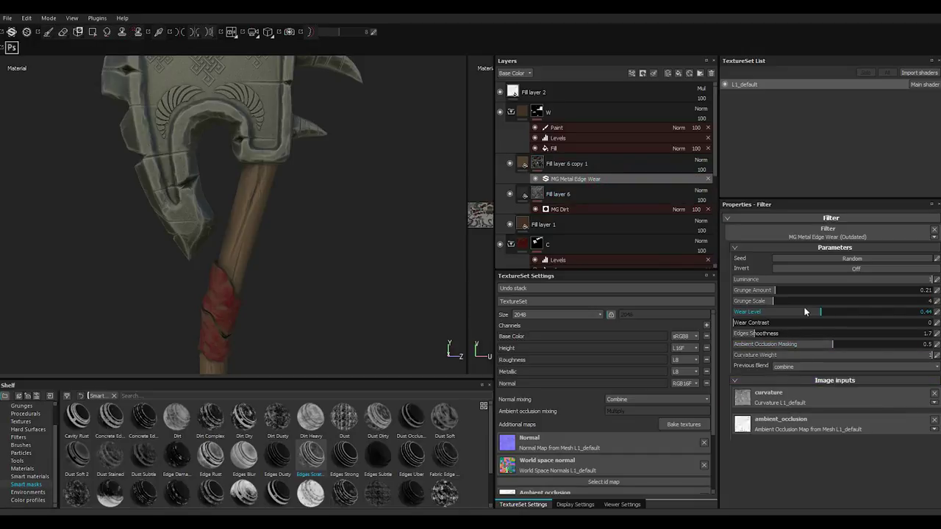
drag(828, 311, 835, 311)
mouse_move(307, 286)
alt+mouse_down()
mouse_move(300, 306)
mouse_move(313, 267)
mouse_move(250, 304)
mouse_move(372, 279)
alt+mouse_up()
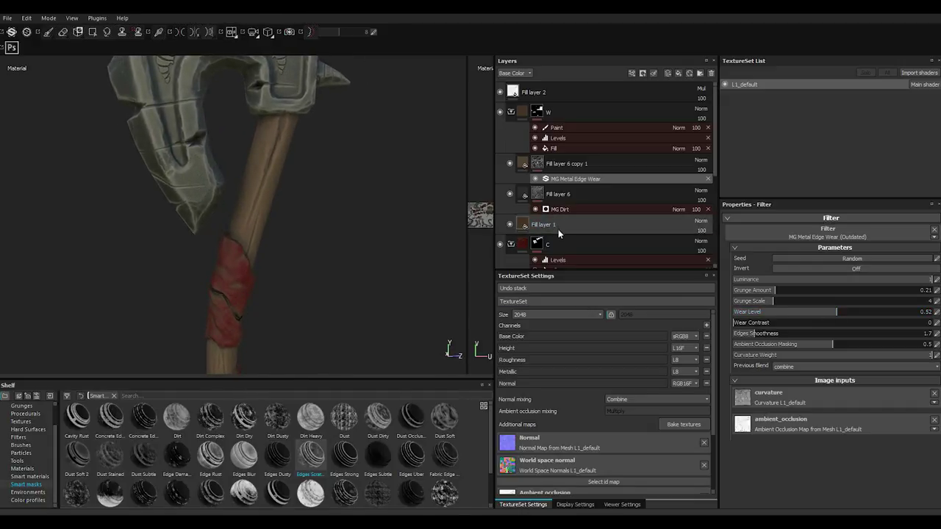
Step: Duplicate Fill layer 5 copy 2 and remove the new copy's mask
scroll(577, 242, down, 3)
click(572, 200)
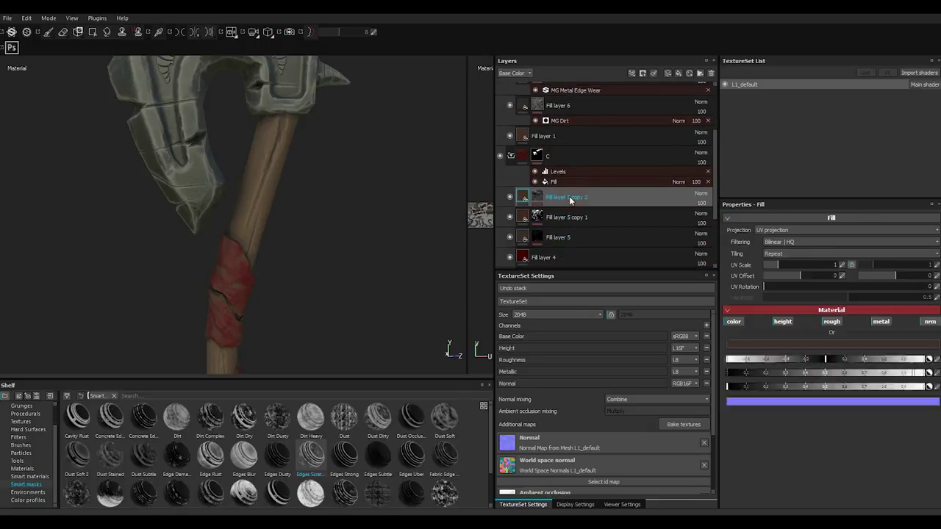
right_click(571, 199)
click(610, 350)
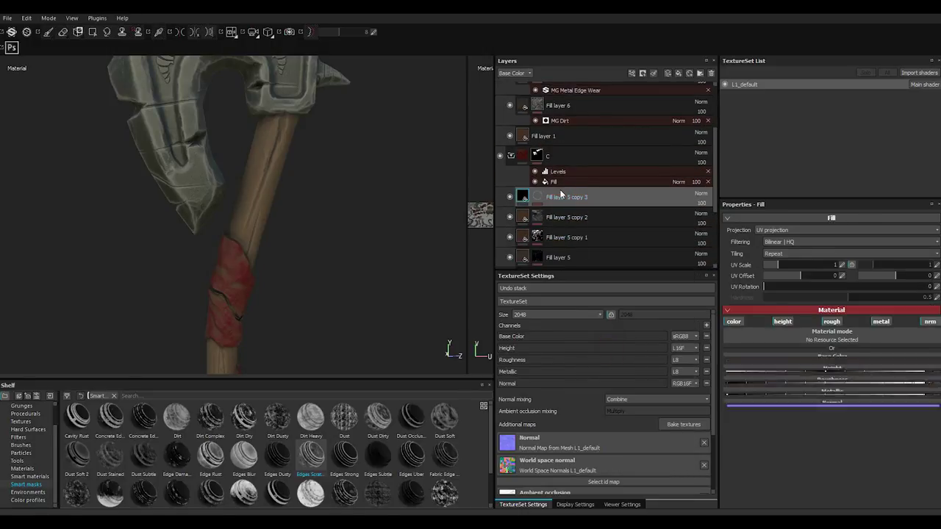
right_click(565, 196)
click(589, 279)
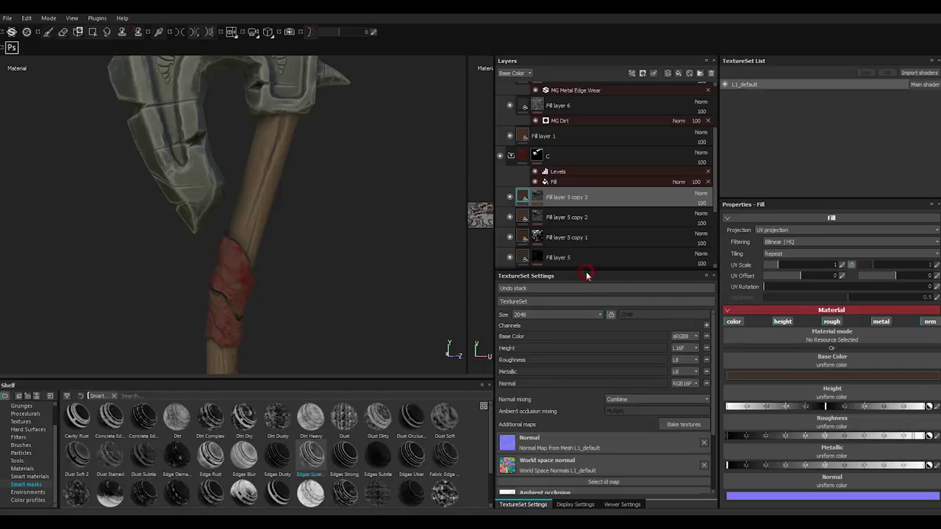
key(1)
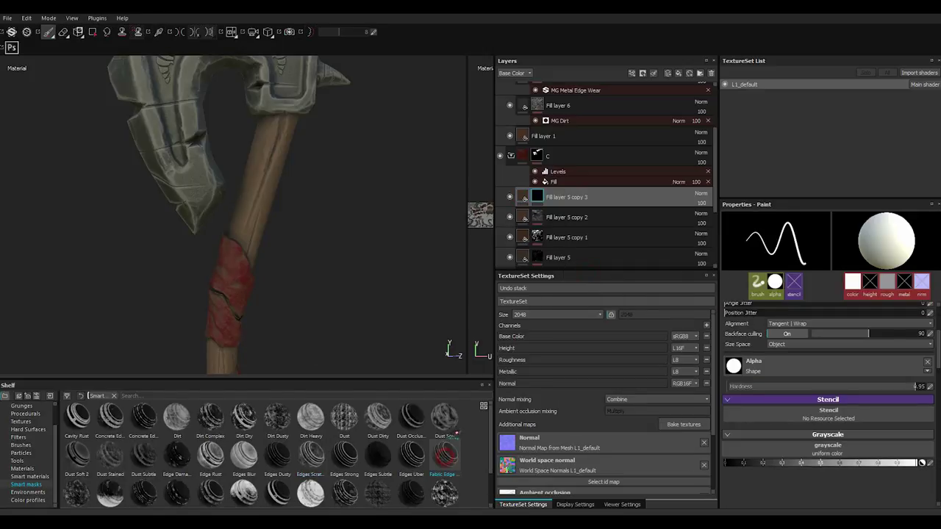
Step: Apply the Fabric Edge smart mask to the copy and colour it dark red (0.089, 0.027, 0.019)
drag(449, 461, 563, 197)
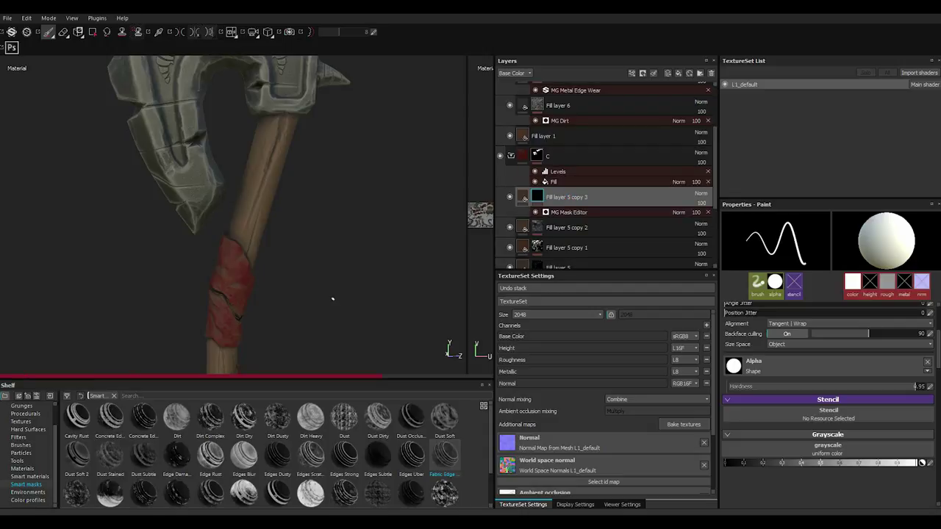
click(521, 197)
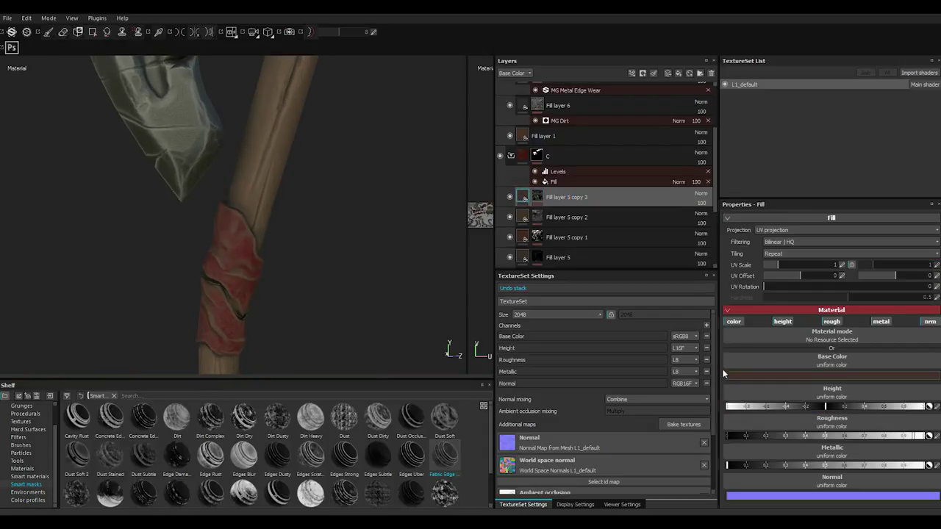
click(738, 375)
drag(744, 406, 744, 408)
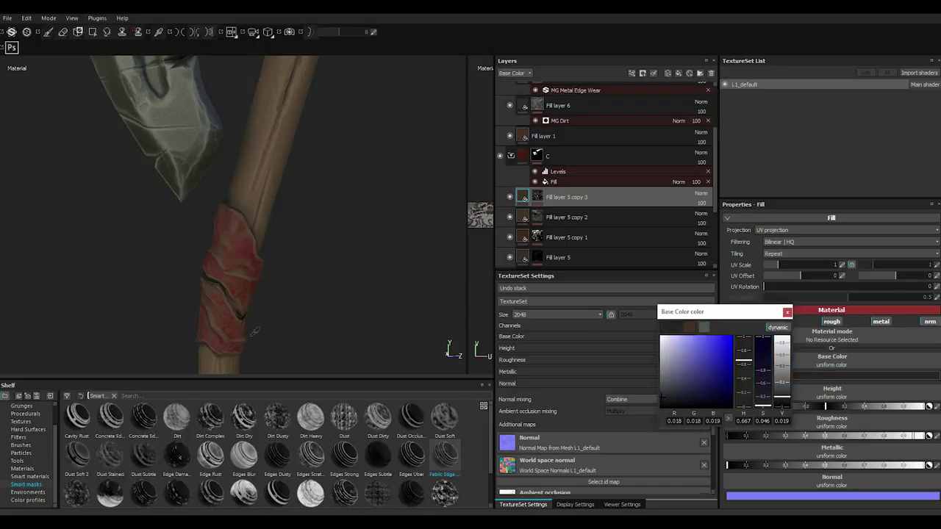
mouse_move(683, 390)
mouse_down()
mouse_move(703, 383)
mouse_move(695, 384)
mouse_up()
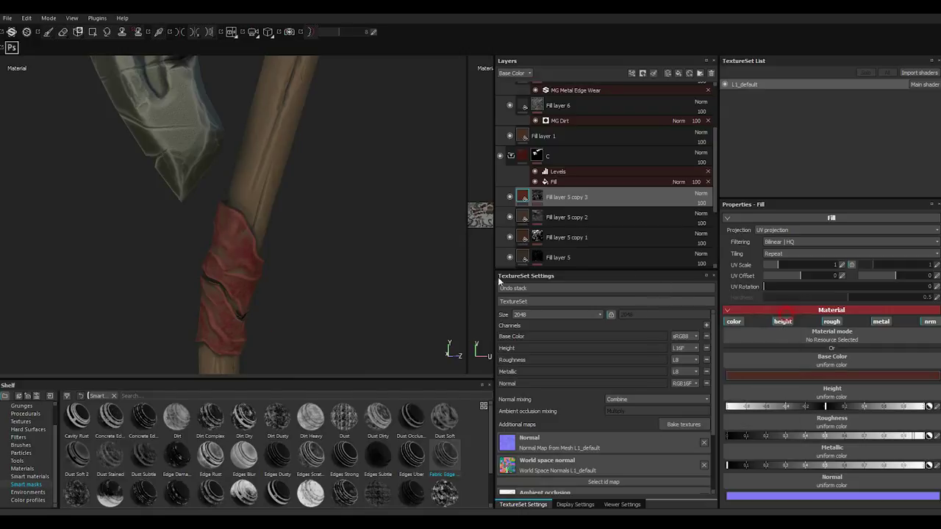
key(f)
scroll(224, 250, up, 3)
scroll(243, 235, up, 2)
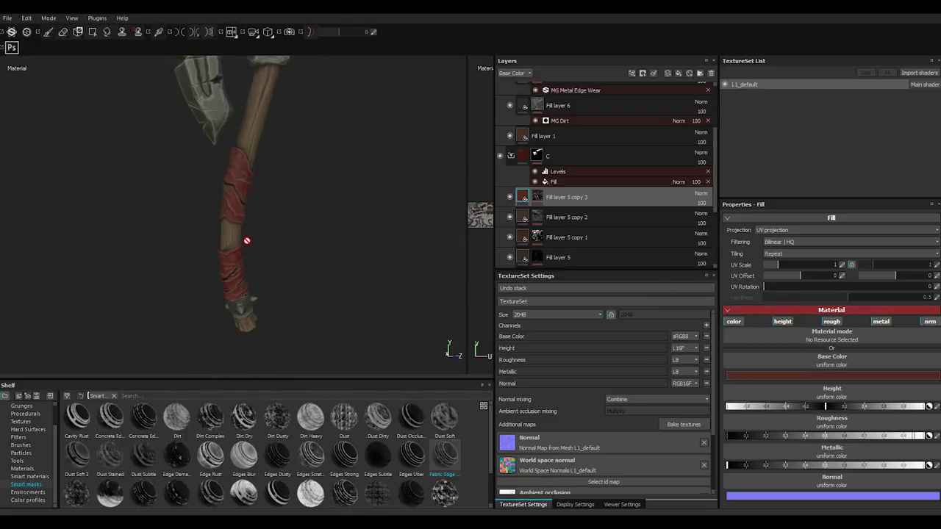
mouse_move(199, 227)
alt+mouse_down()
mouse_move(191, 215)
mouse_move(242, 227)
mouse_move(234, 286)
mouse_move(246, 250)
alt+mouse_up()
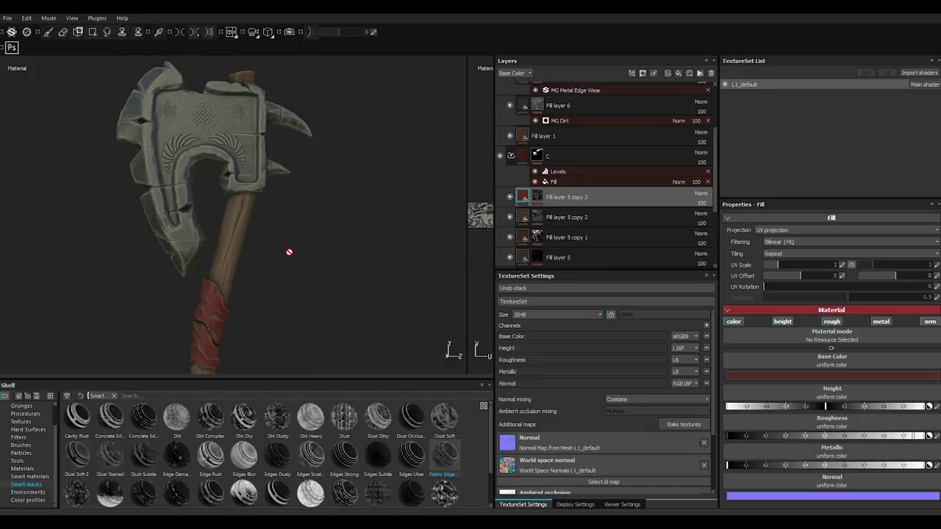
scroll(558, 183, up, 3)
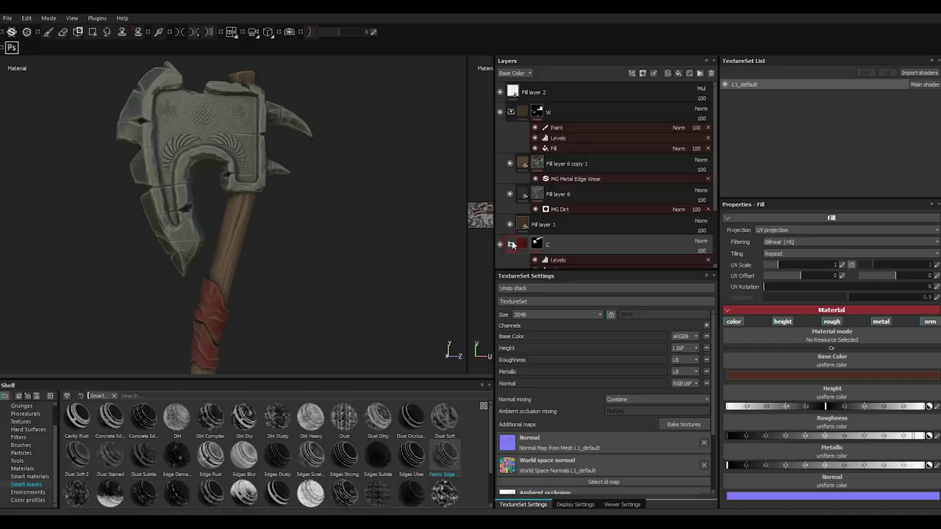
Step: Collapse folder W, save the project via File > Save, and expand the M group
click(512, 112)
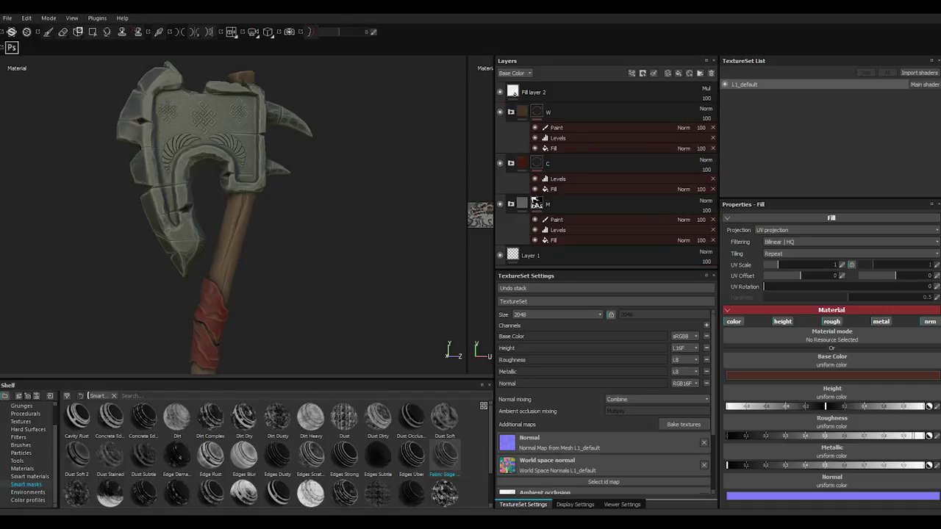
click(7, 18)
click(21, 99)
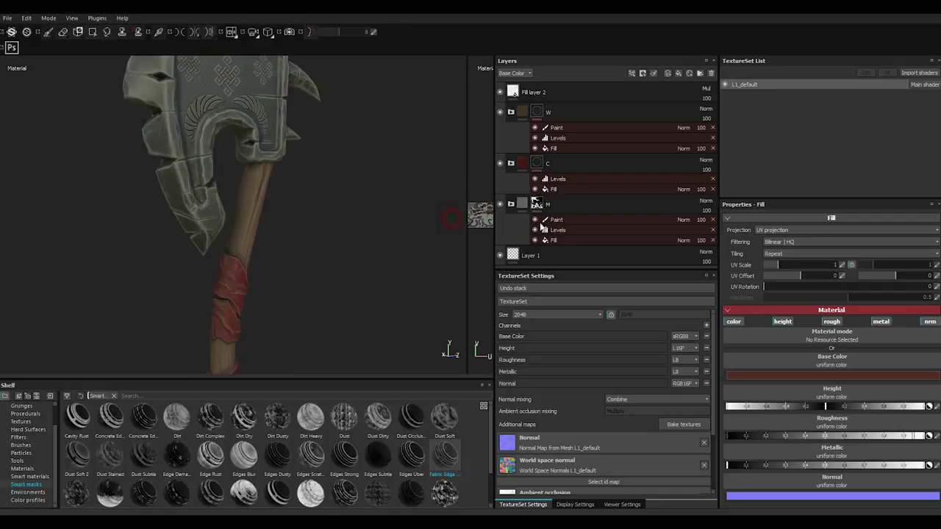
click(512, 204)
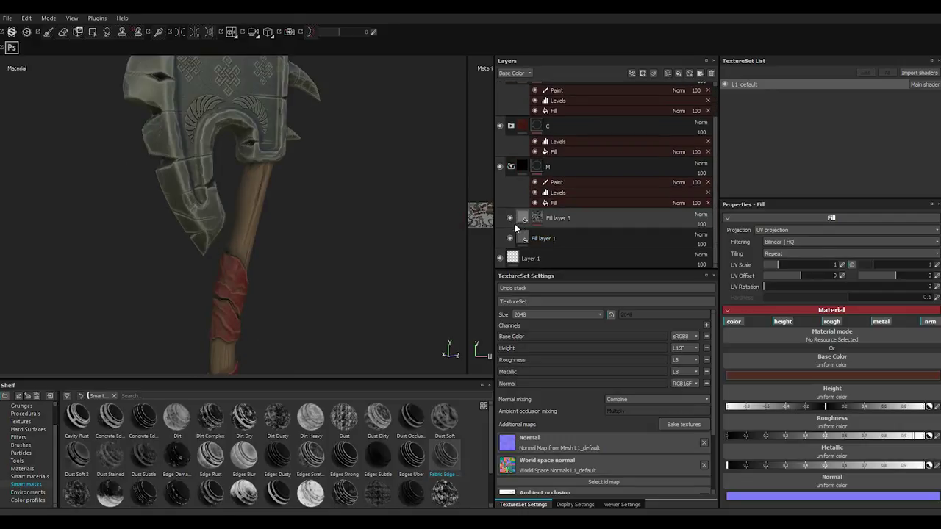
Step: Sample a dark base colour from the screen for Fill layer 3
click(518, 220)
click(747, 376)
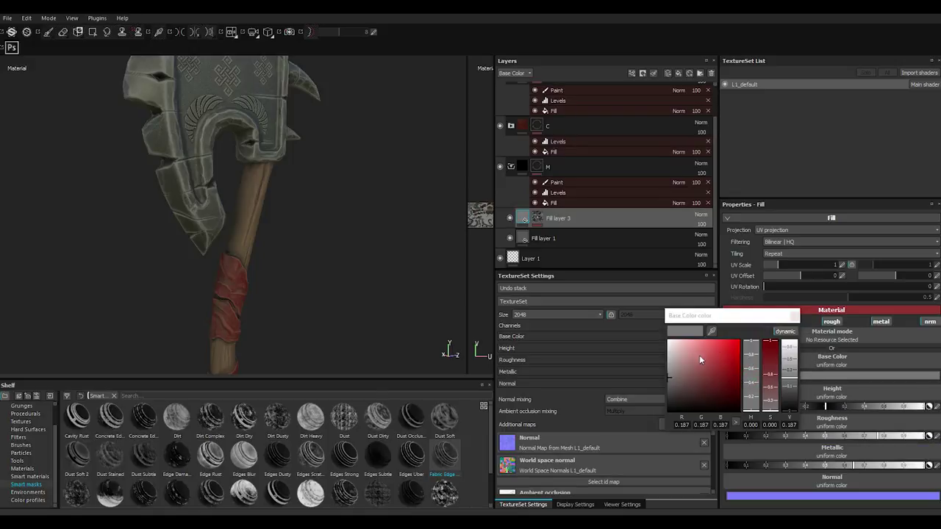
click(712, 332)
click(165, 196)
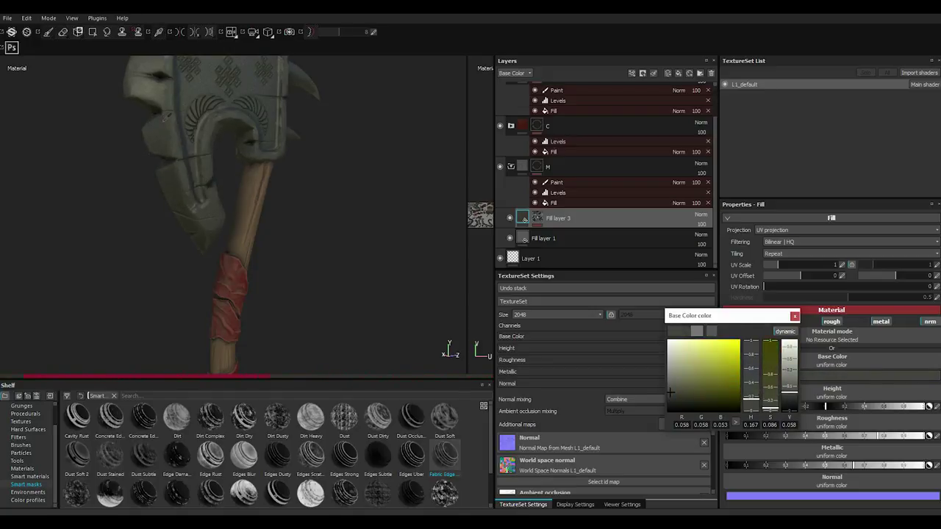
click(793, 317)
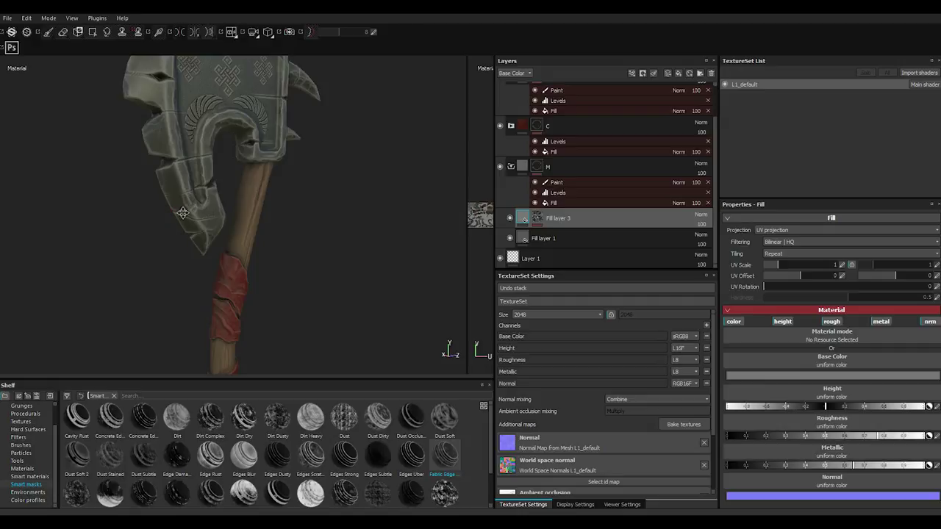
Step: Lower the blade metal's roughness and metallic values slightly
drag(825, 440, 842, 439)
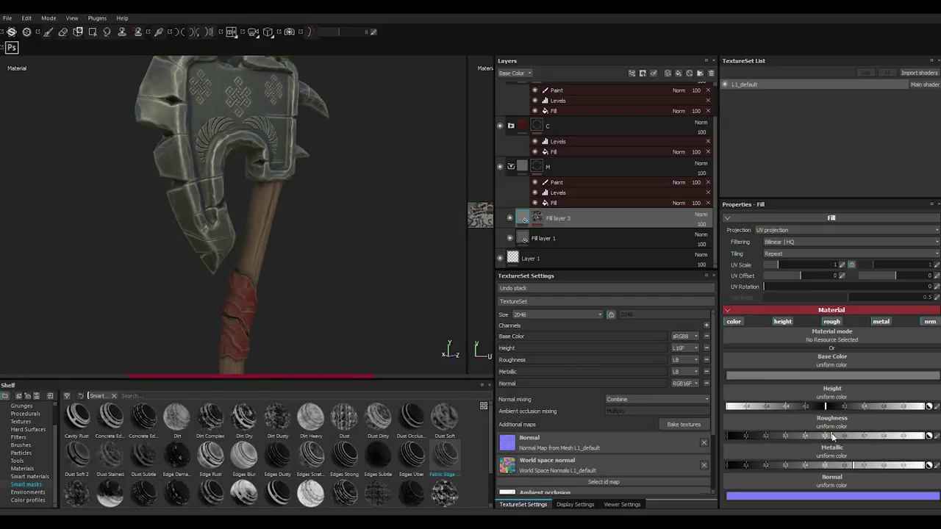
mouse_move(257, 256)
alt+mouse_down()
mouse_move(313, 293)
mouse_move(160, 208)
mouse_move(219, 226)
alt+mouse_up()
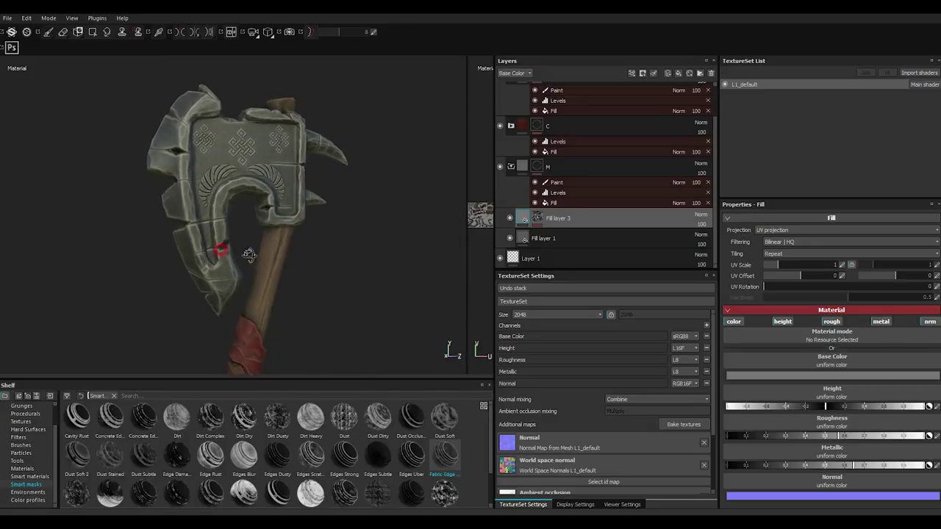
alt+drag(269, 262, 264, 261)
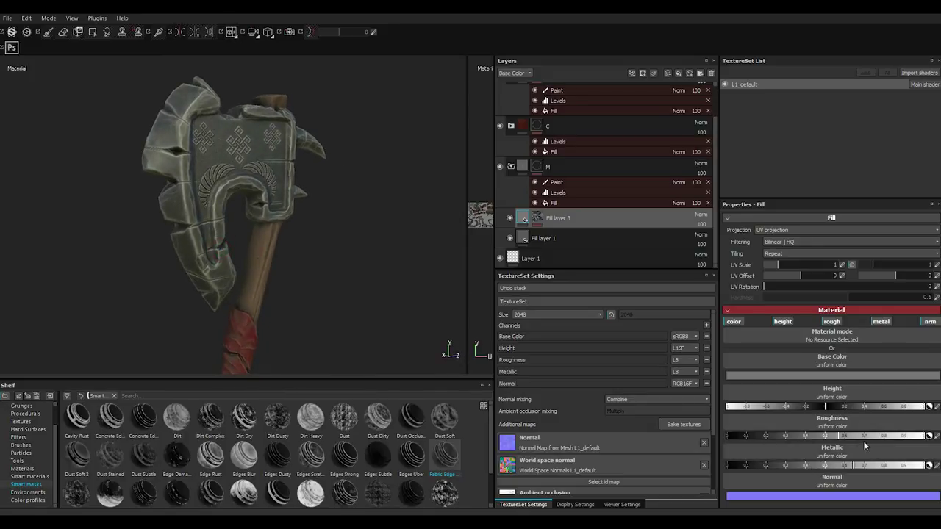
drag(853, 466, 780, 466)
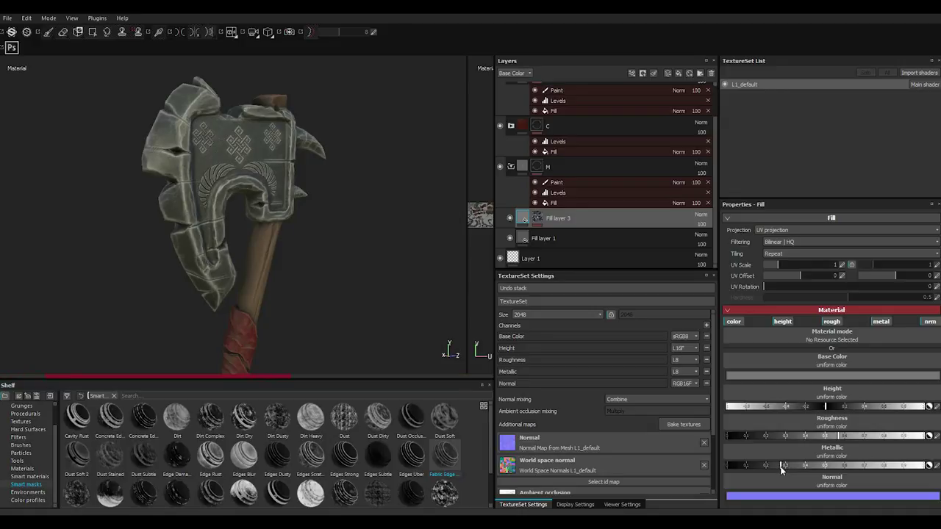
Step: Set Fill layer 3's base colour to a warm dark grey (0.144, 0.133, 0.133)
click(741, 375)
click(670, 381)
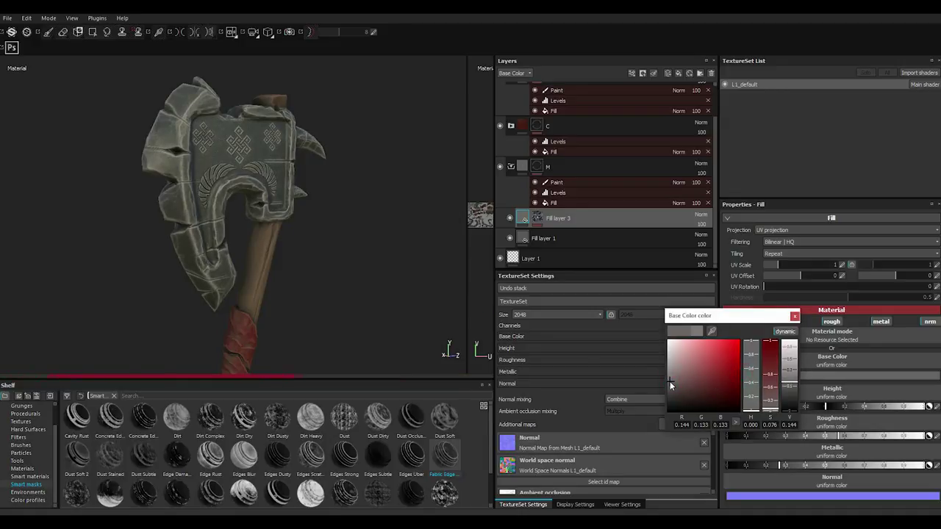
click(795, 316)
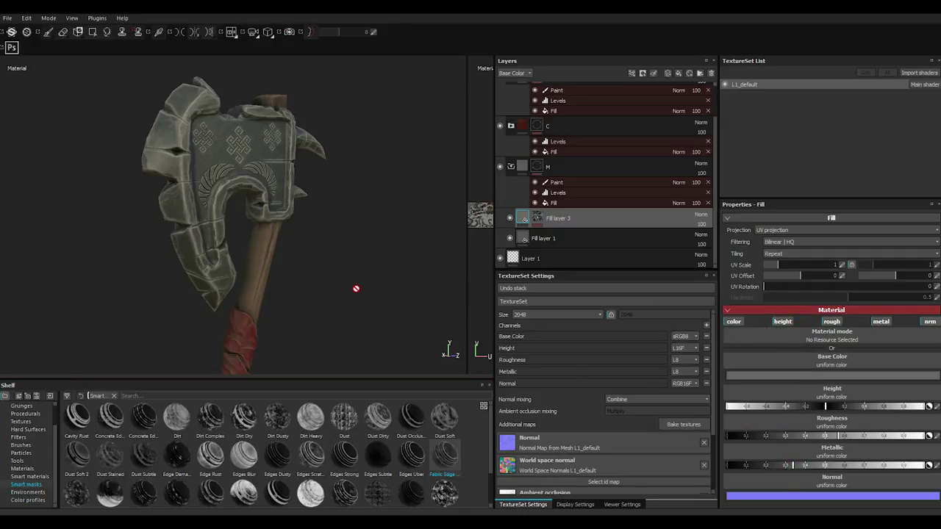
mouse_move(356, 289)
alt+mouse_down()
mouse_move(200, 248)
mouse_move(274, 272)
alt+mouse_up()
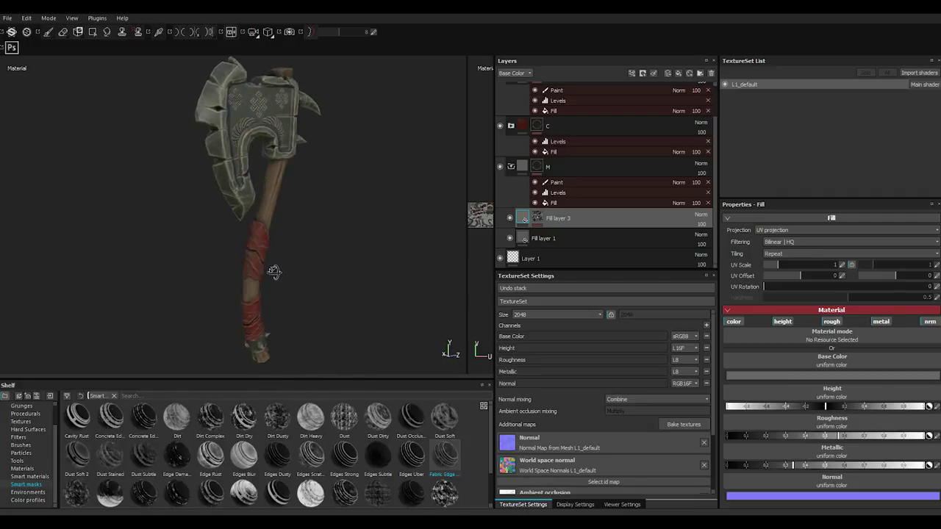
scroll(247, 308, up, 2)
scroll(248, 273, up, 2)
scroll(270, 277, up, 1)
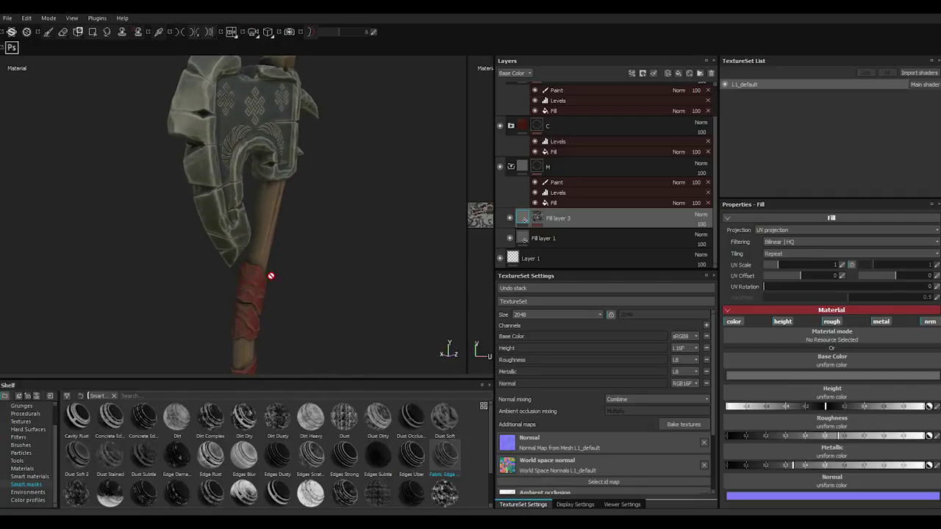
Step: Raise Fill layer 3's MG Metal Edge Wear level to 0.59
click(537, 219)
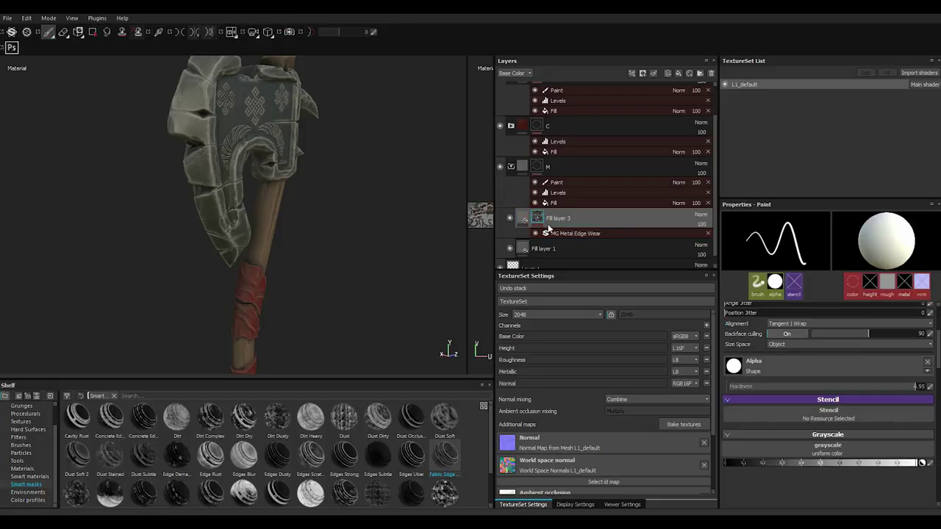
click(560, 233)
drag(858, 312, 851, 312)
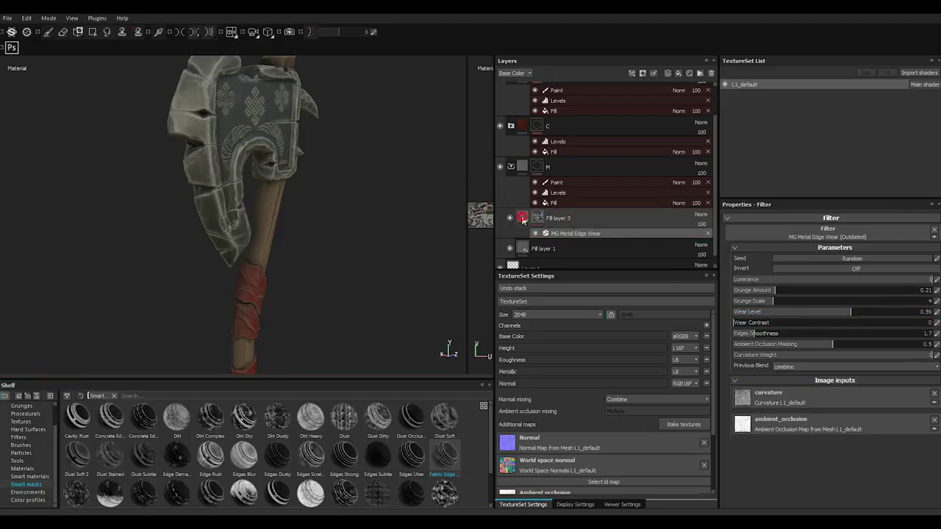
Step: Change Fill layer 3's base colour to a neutral dark grey (0.083, 0.083, 0.083)
click(524, 219)
click(797, 372)
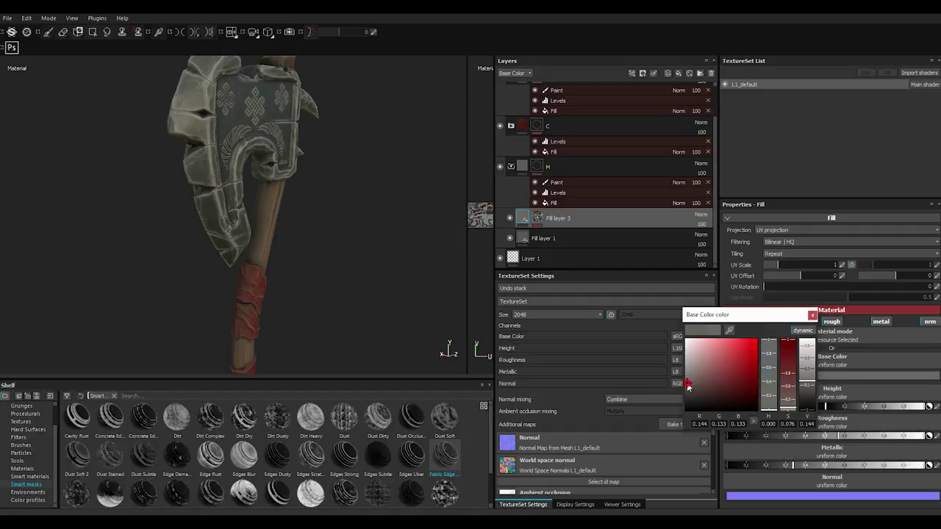
drag(686, 392, 694, 387)
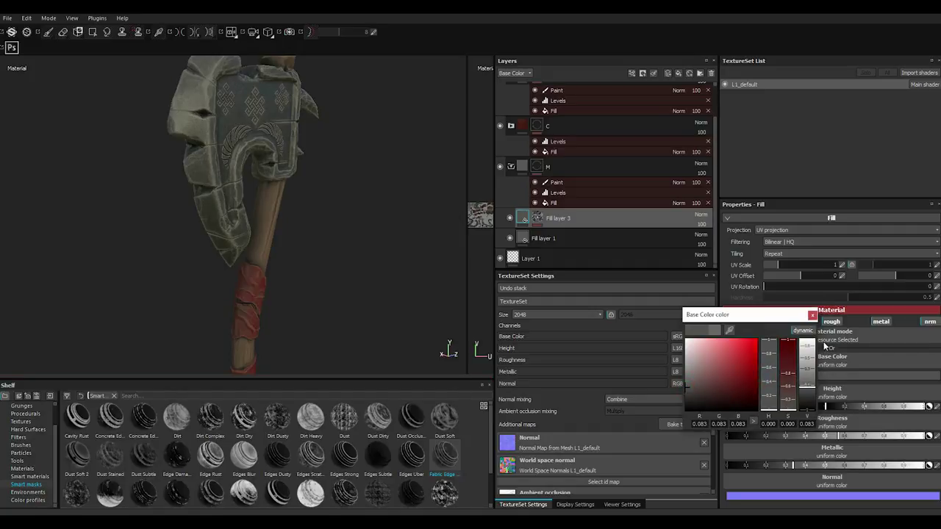
click(811, 314)
right_click(557, 221)
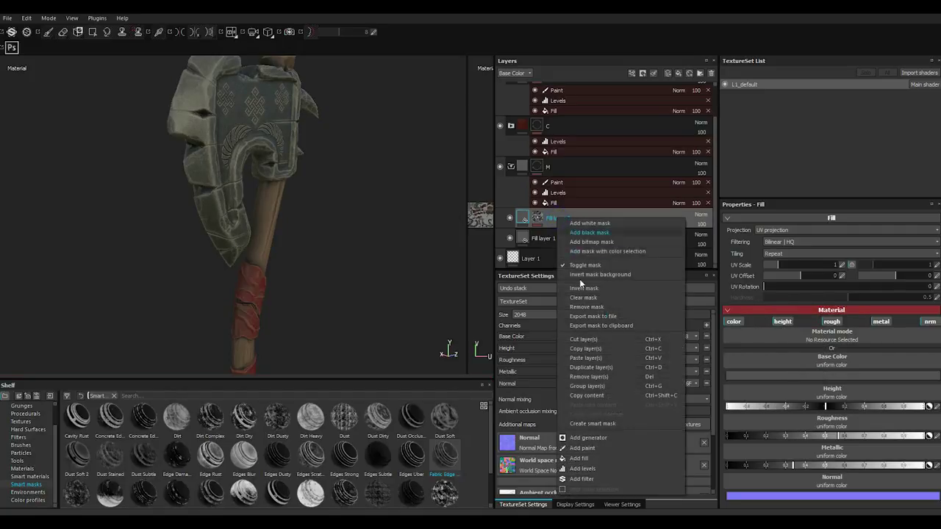
Step: Duplicate Fill layer 3
key(Escape)
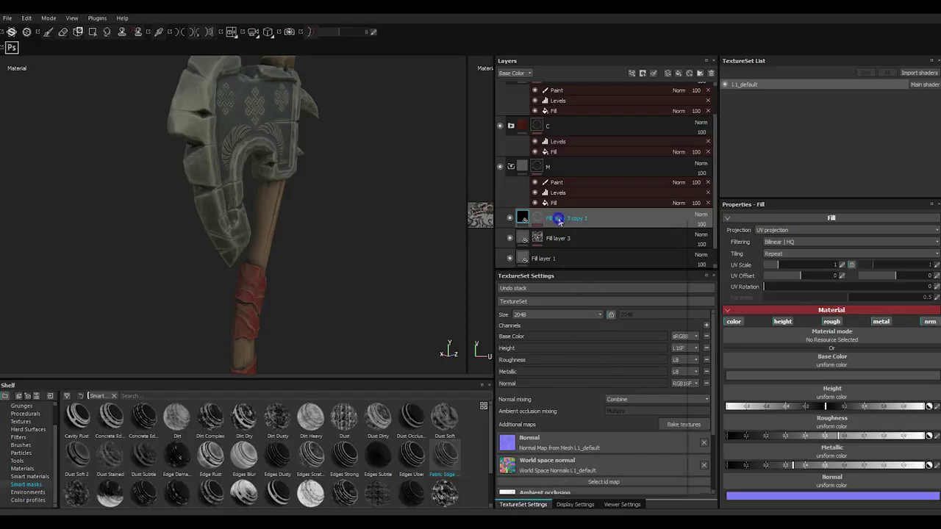
right_click(557, 218)
click(585, 300)
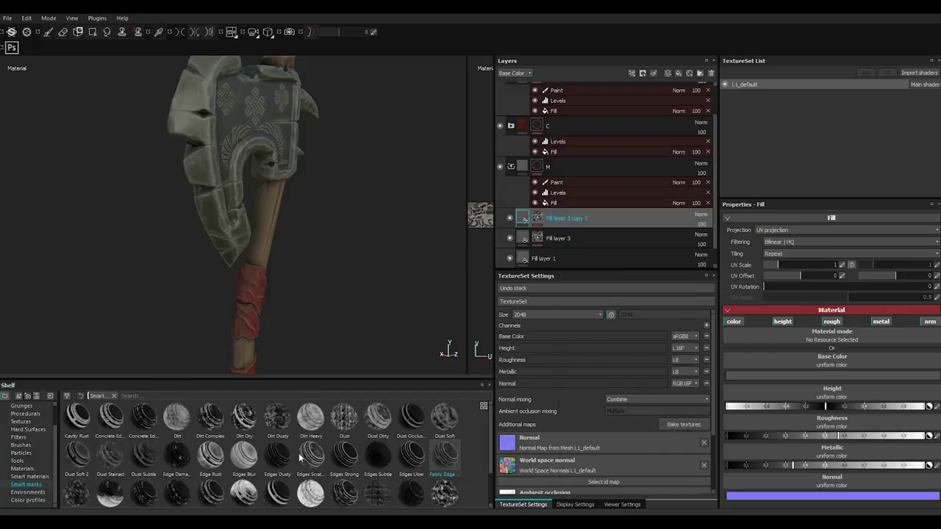
Step: Apply the edge damage smart mask to Fill layer 3 copy 1 with balance 0.57
key(p)
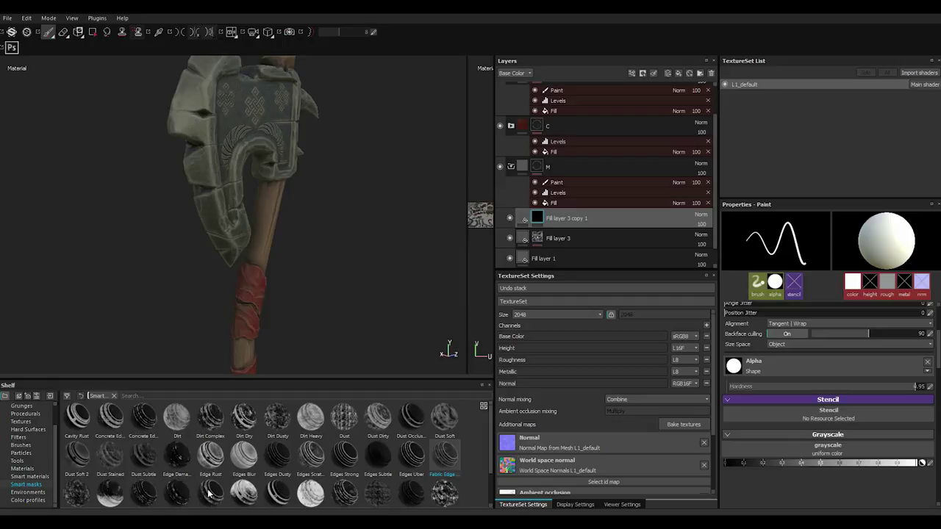
mouse_move(177, 459)
mouse_down()
mouse_move(563, 200)
mouse_move(581, 220)
mouse_up()
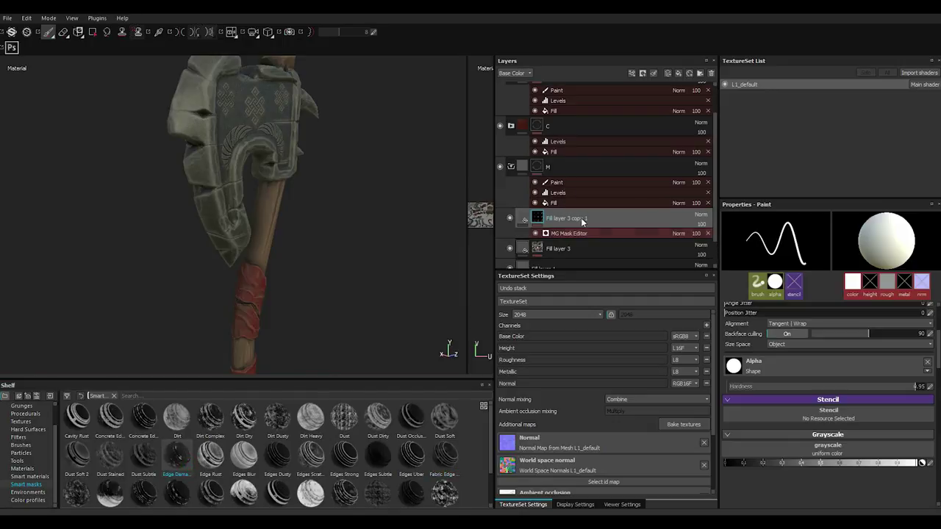
alt+drag(220, 206, 237, 220)
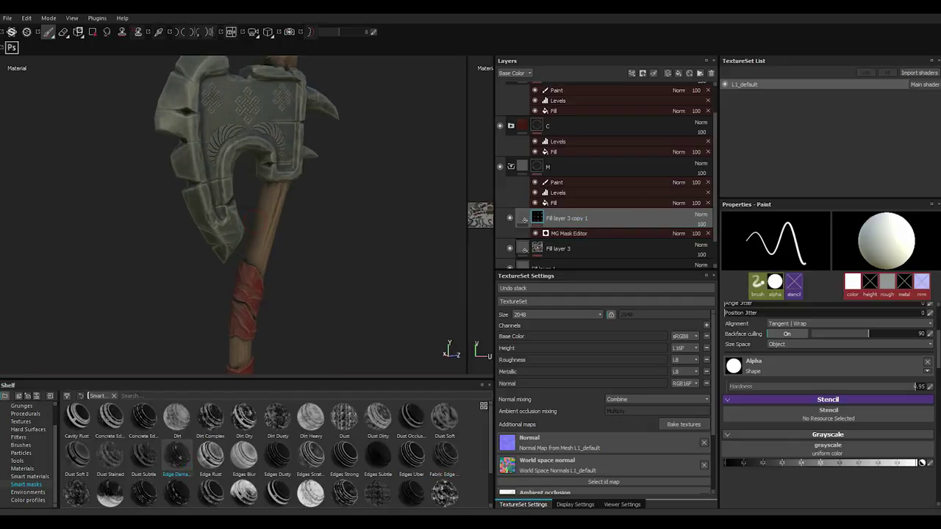
click(568, 233)
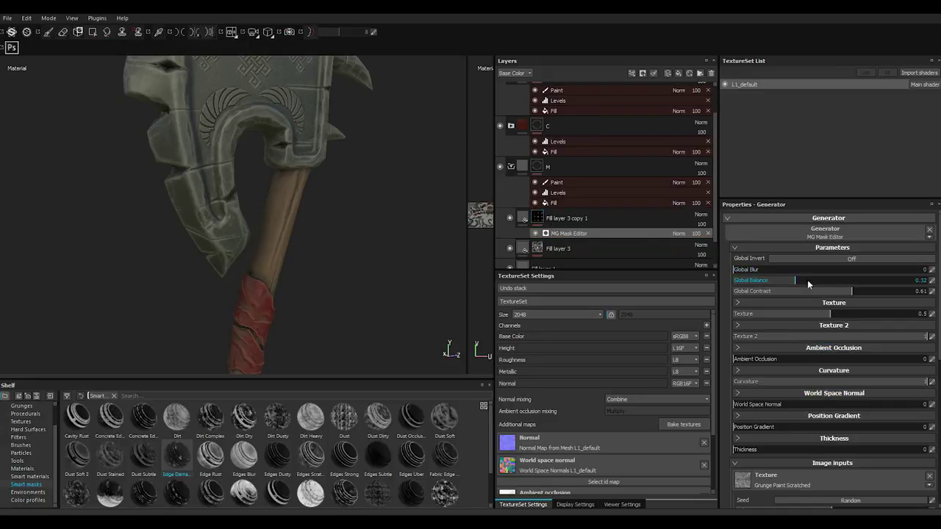
drag(820, 279, 844, 276)
alt+drag(263, 233, 297, 290)
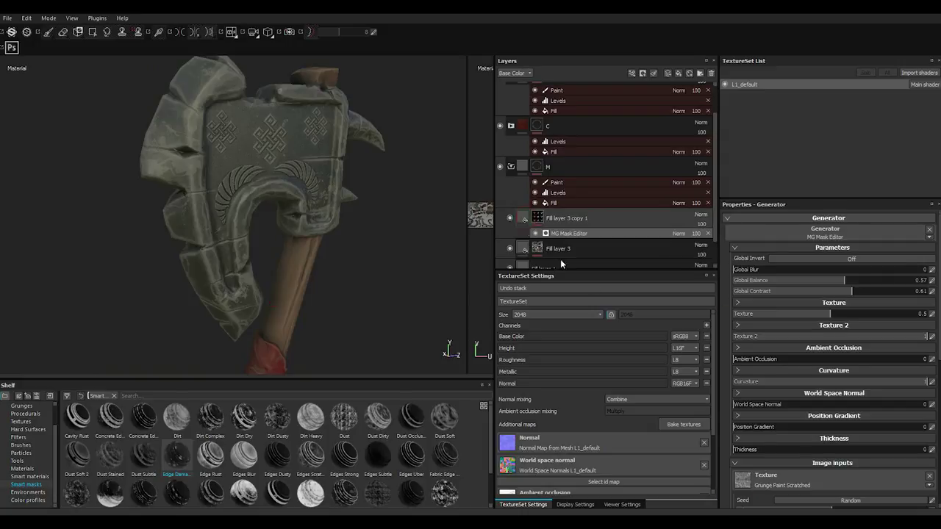
Step: Set the copy's base colour to near-black (0.070, 0.059, 0.059)
click(527, 220)
click(740, 376)
click(692, 366)
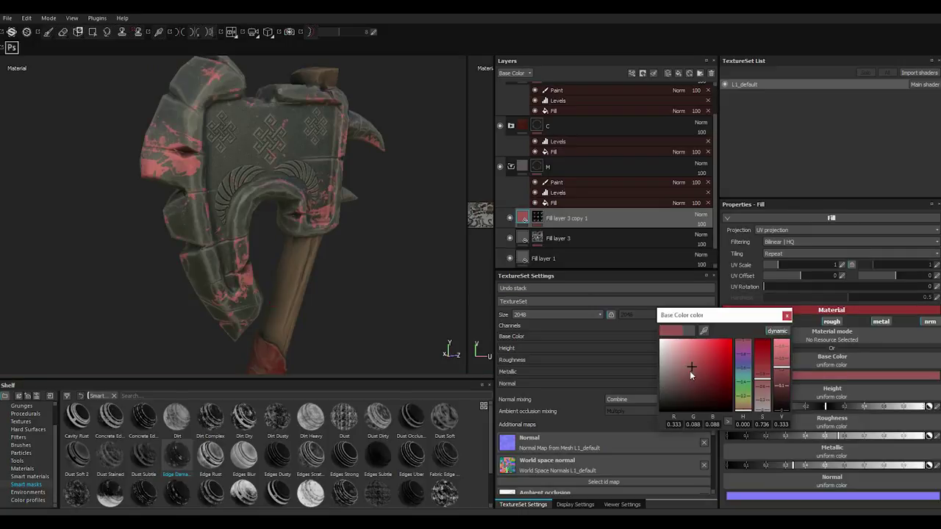
click(665, 385)
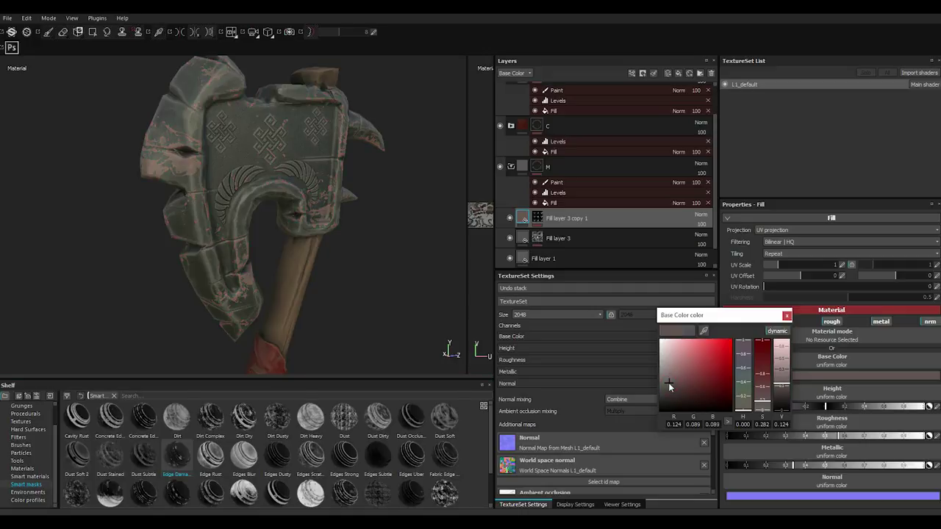
mouse_move(665, 390)
mouse_down()
mouse_move(666, 404)
mouse_move(664, 392)
mouse_up()
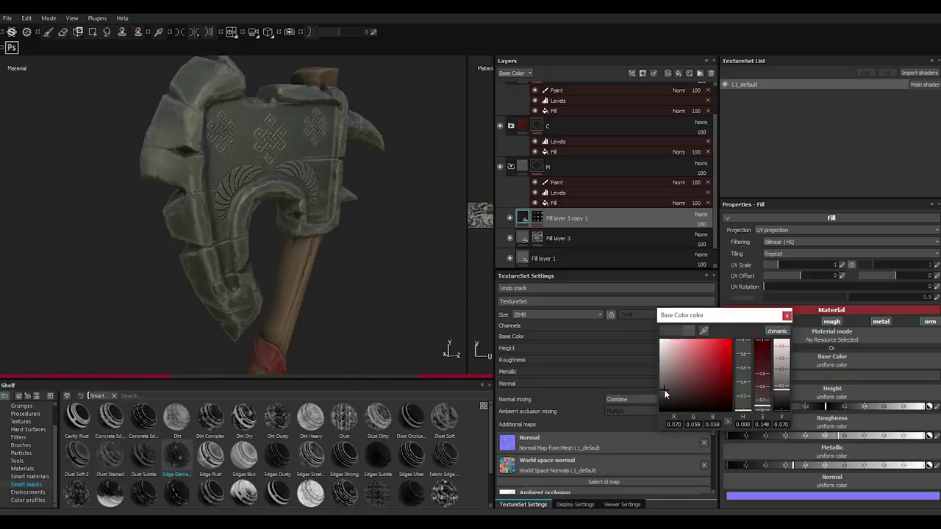
Step: Give Fill layer 3 copy 1 a black mask
click(786, 316)
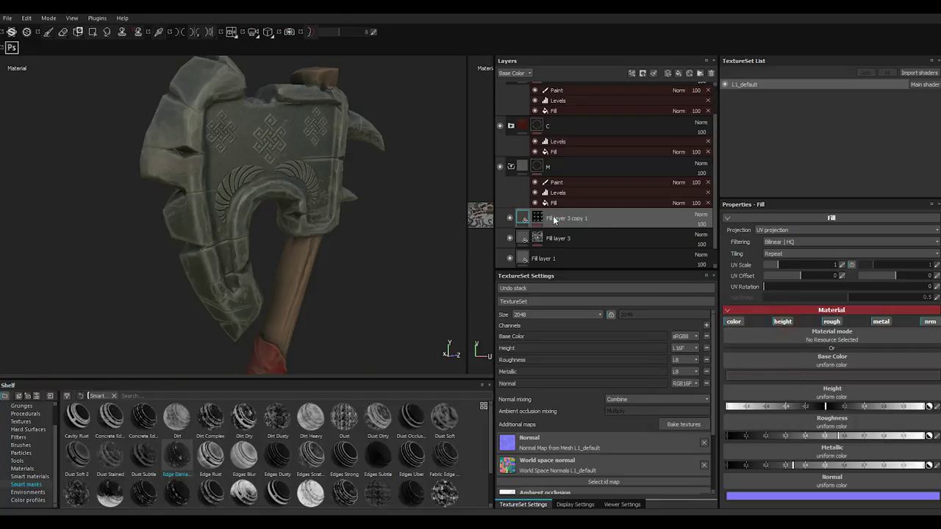
right_click(551, 218)
click(598, 295)
Step: Drop the Cavity Rust smart mask onto Fill layer 3 copy 1 and view the axe from the side
key(1)
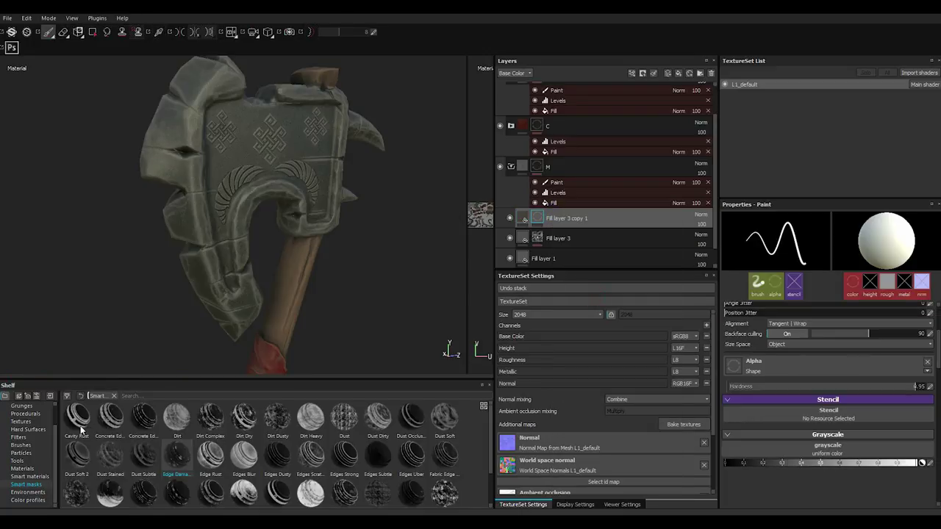
drag(666, 210, 639, 219)
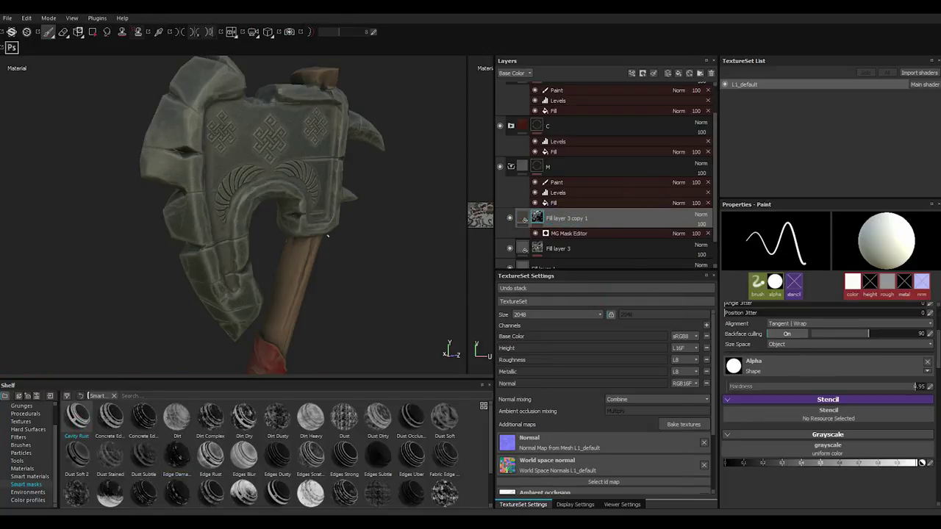
mouse_move(294, 221)
alt+mouse_down()
mouse_move(191, 256)
mouse_move(269, 235)
alt+mouse_up()
scroll(273, 234, down, 3)
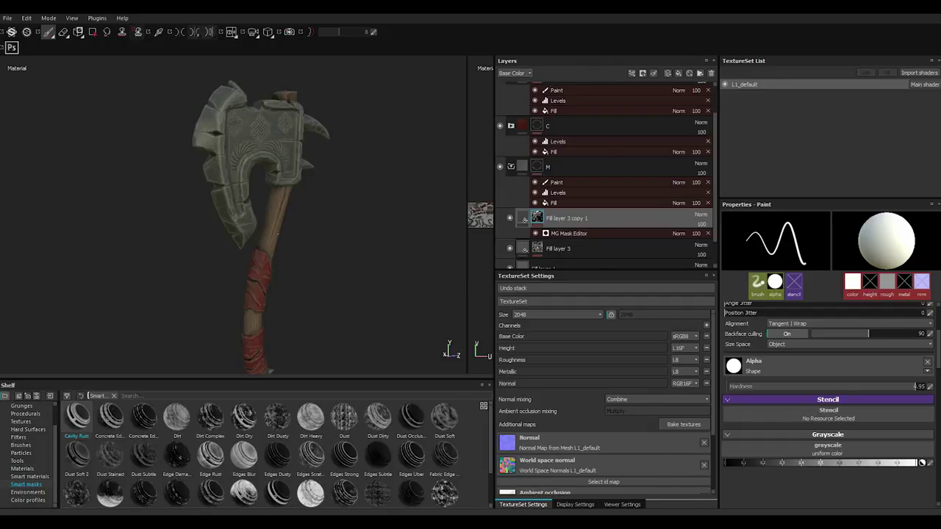
alt+drag(326, 214, 290, 220)
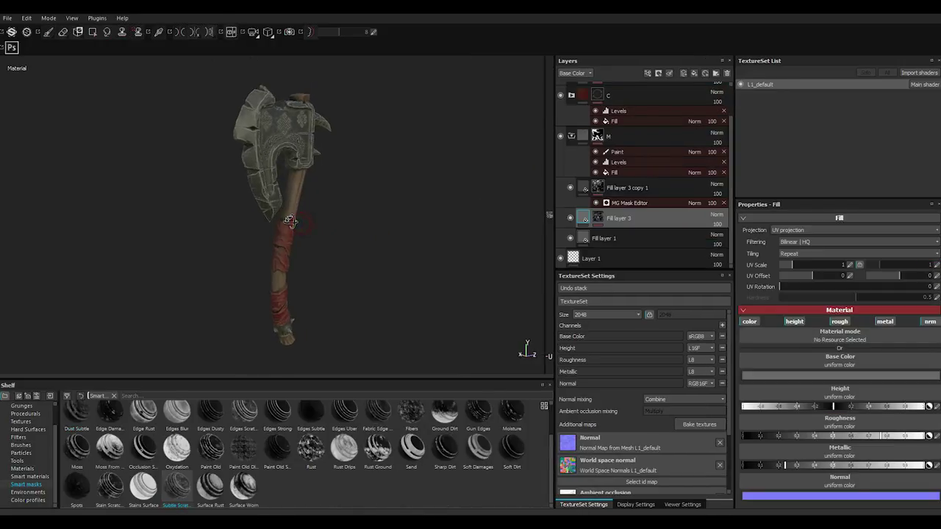
Step: Switch to the Iray render view using the bonifacio_aragon_stairs environment map
click(290, 32)
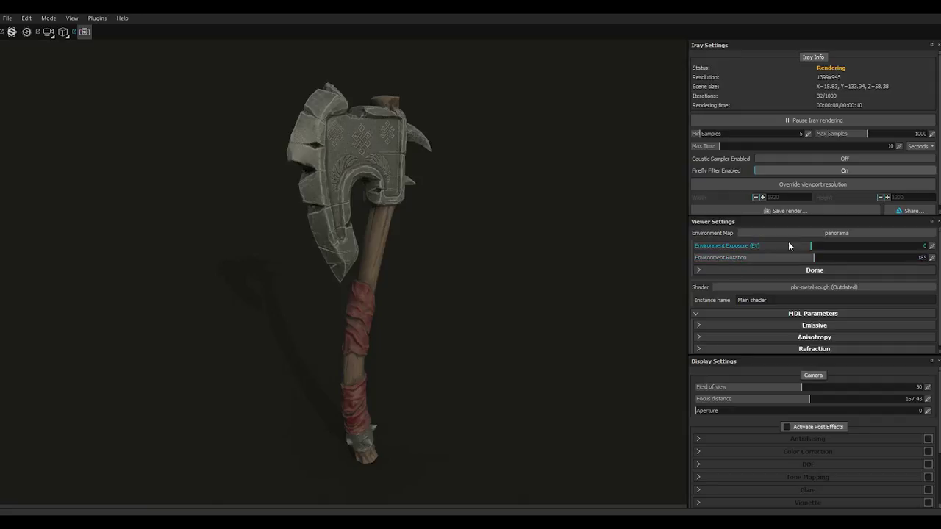
click(831, 233)
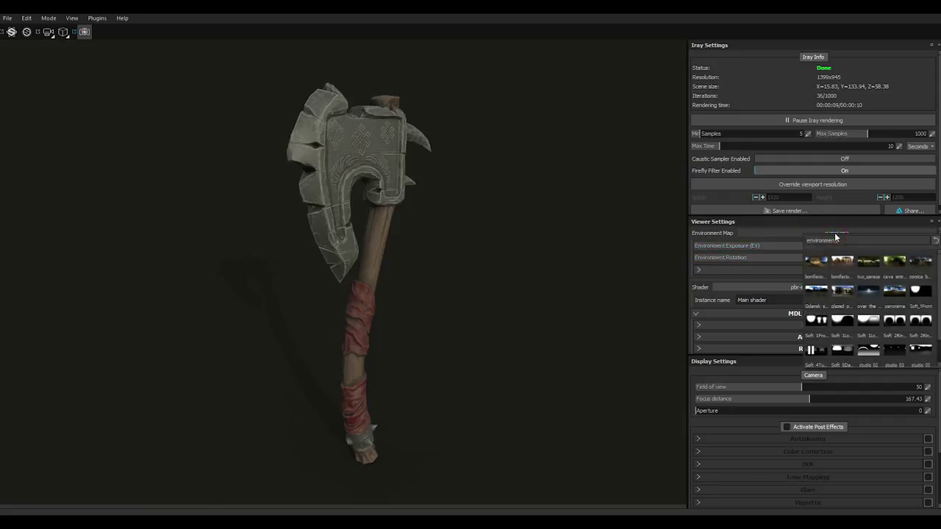
click(817, 264)
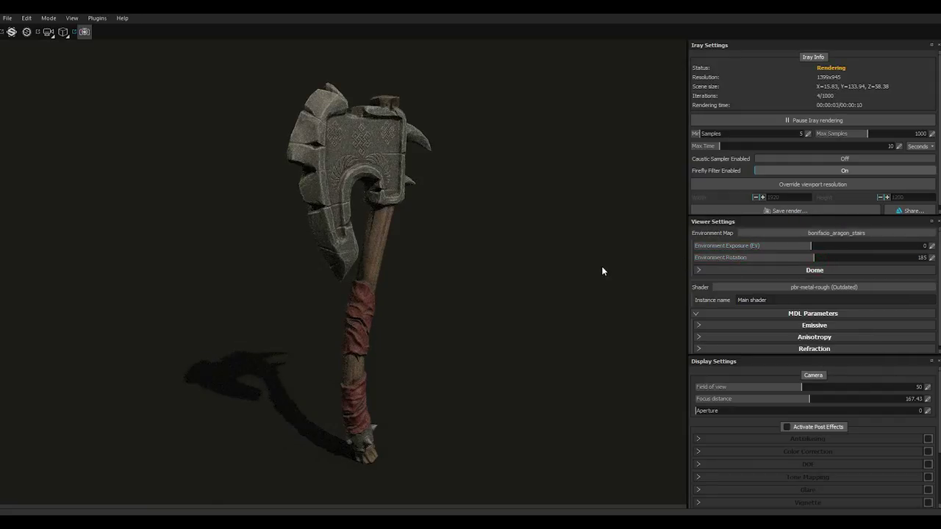
Step: Enable the dome ground with shadow intensity 0.64 and set minimum samples to 52
click(699, 270)
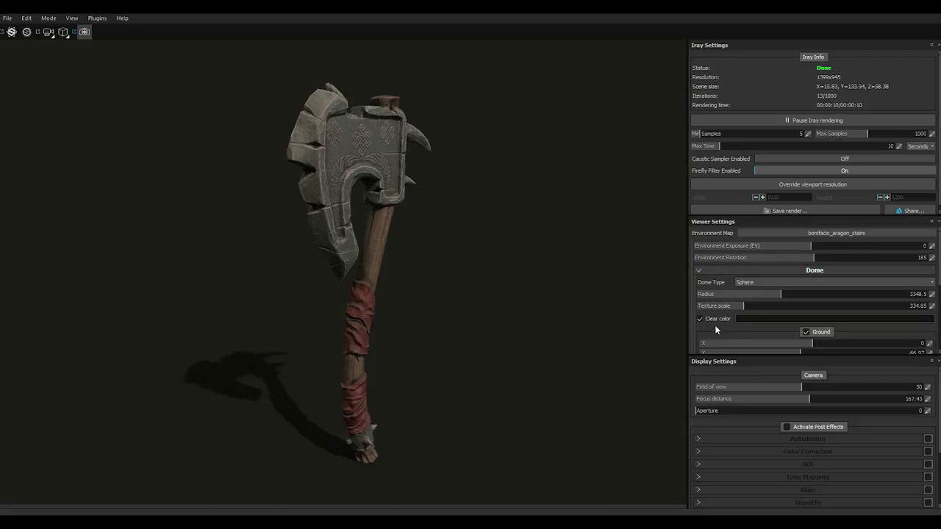
click(804, 332)
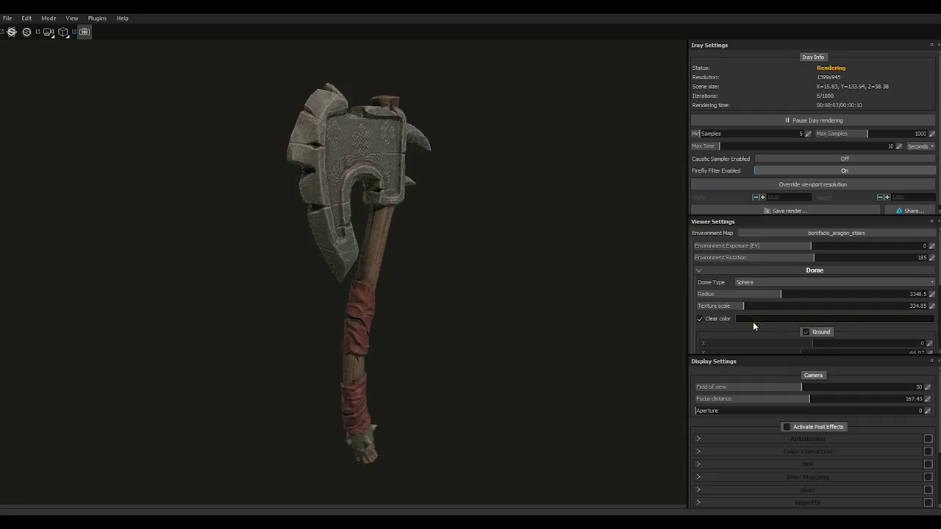
scroll(753, 321, down, 3)
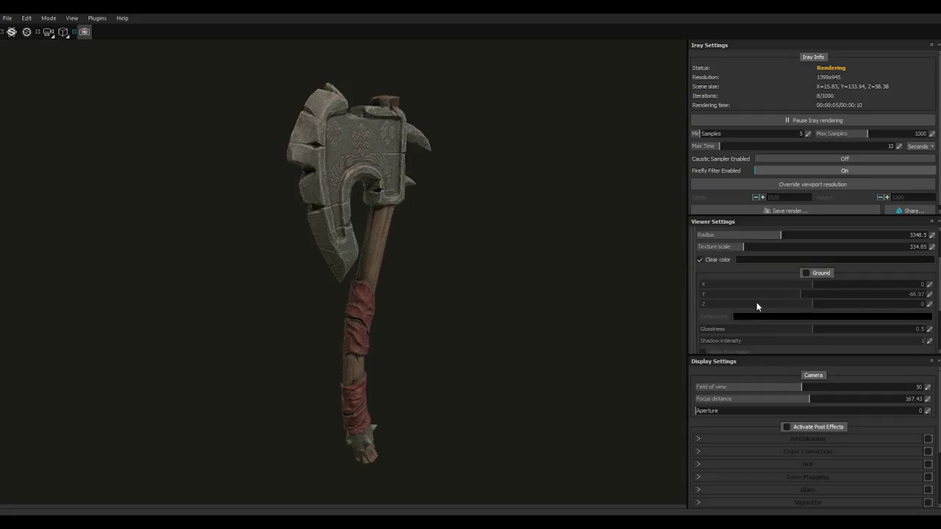
click(804, 274)
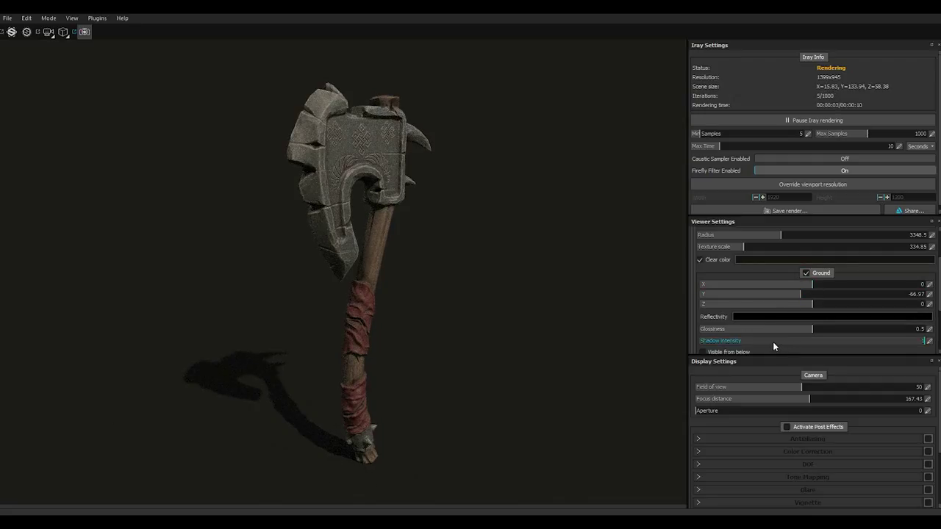
scroll(749, 330, down, 2)
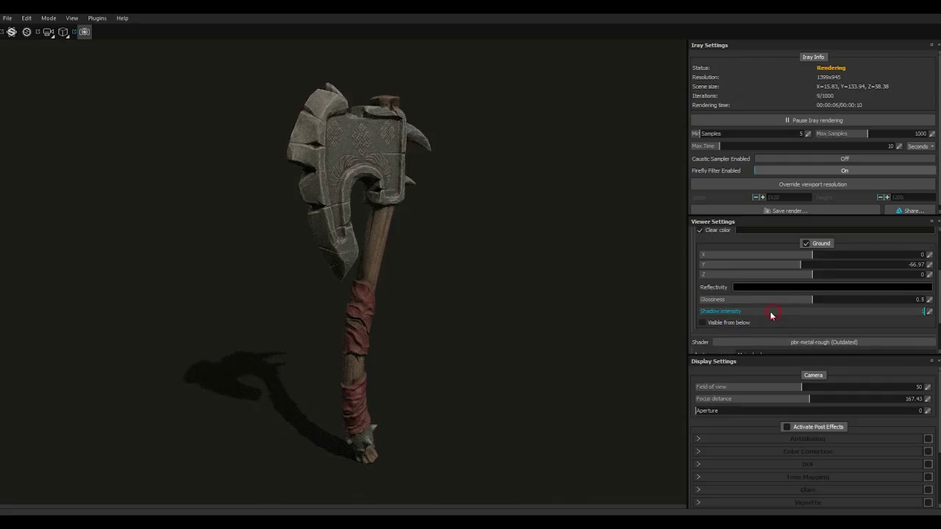
drag(771, 311, 756, 311)
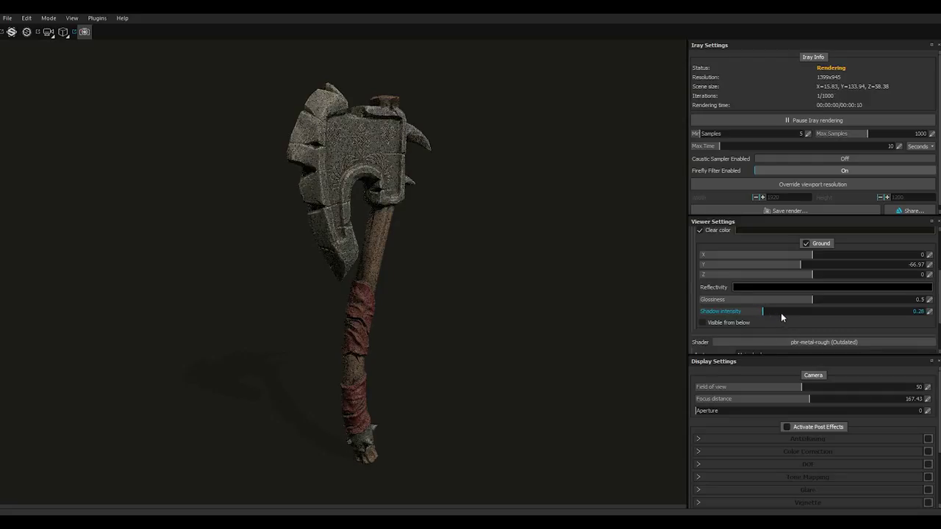
drag(793, 311, 815, 317)
click(825, 314)
click(843, 312)
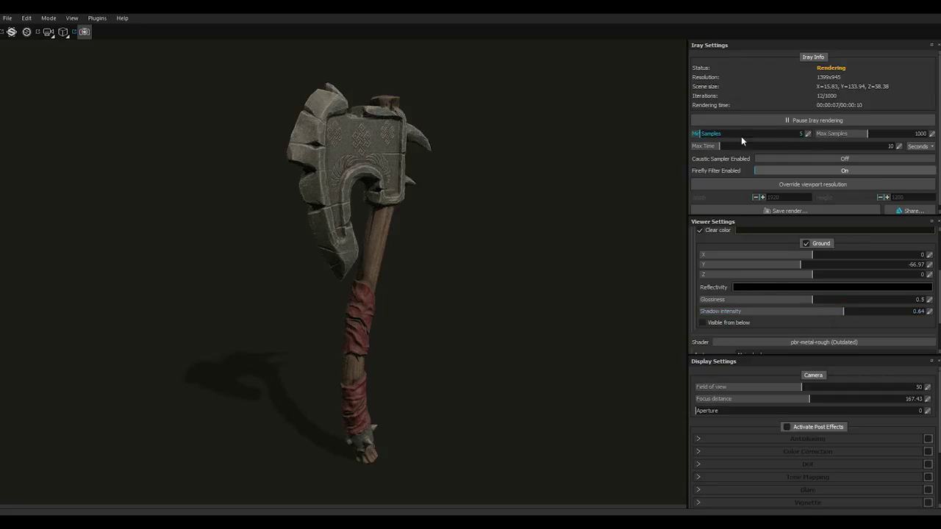
drag(704, 136, 596, 153)
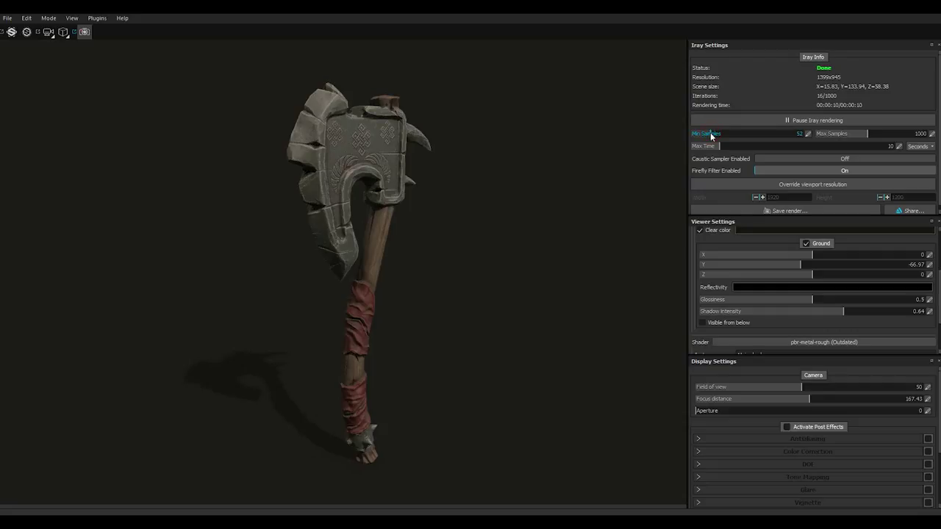